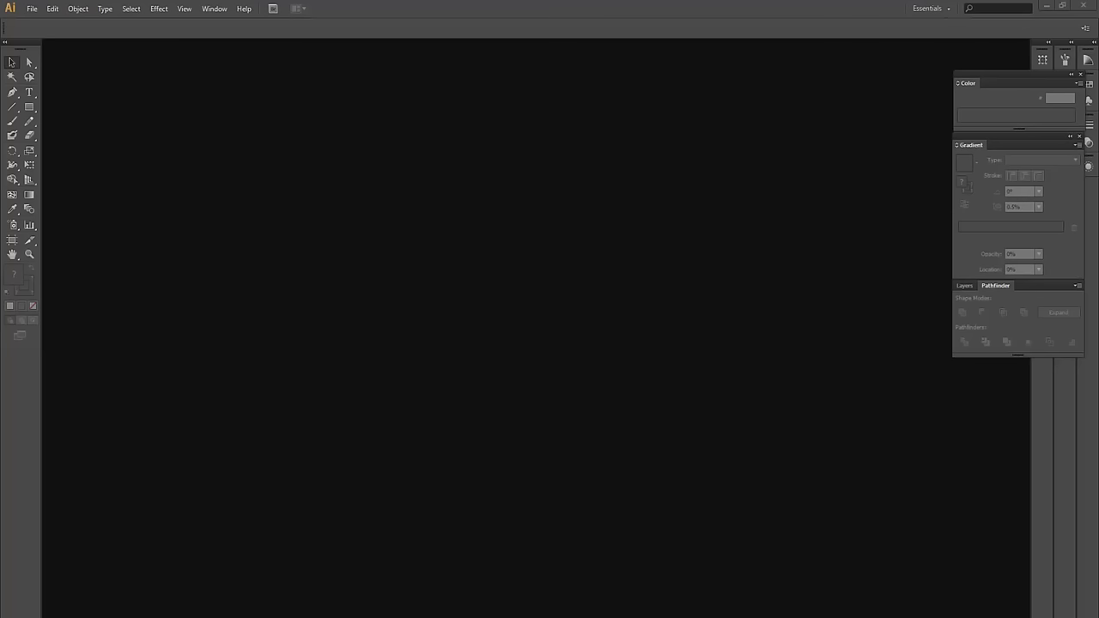
Open the portrait JPG as a document, move the floating panels left, and show the Layers panel
drag(380, 386, 510, 377)
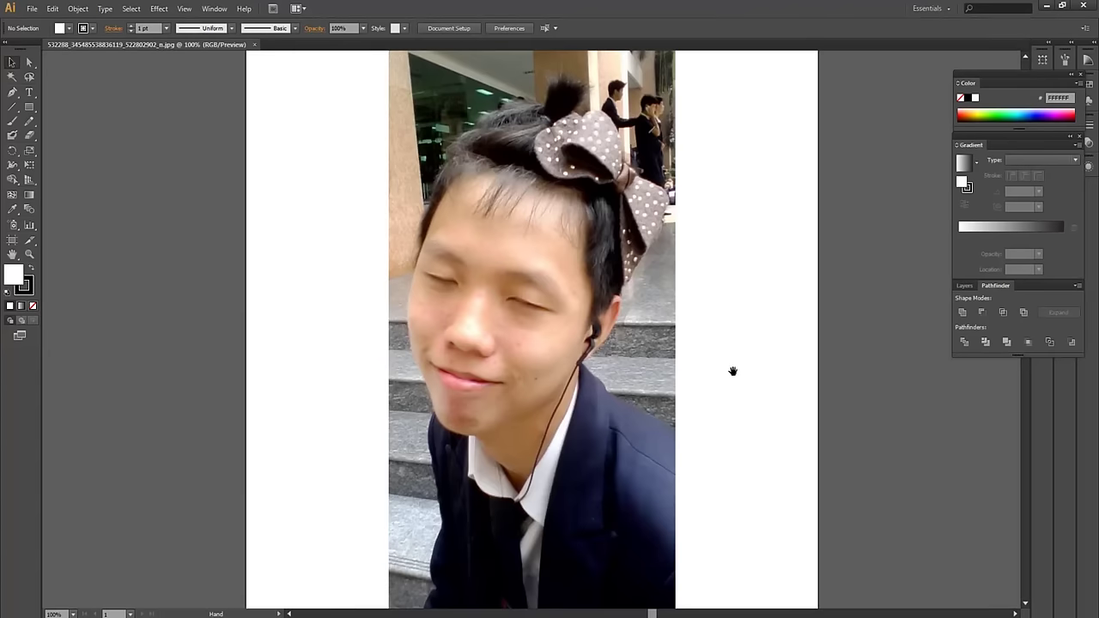
drag(733, 371, 684, 309)
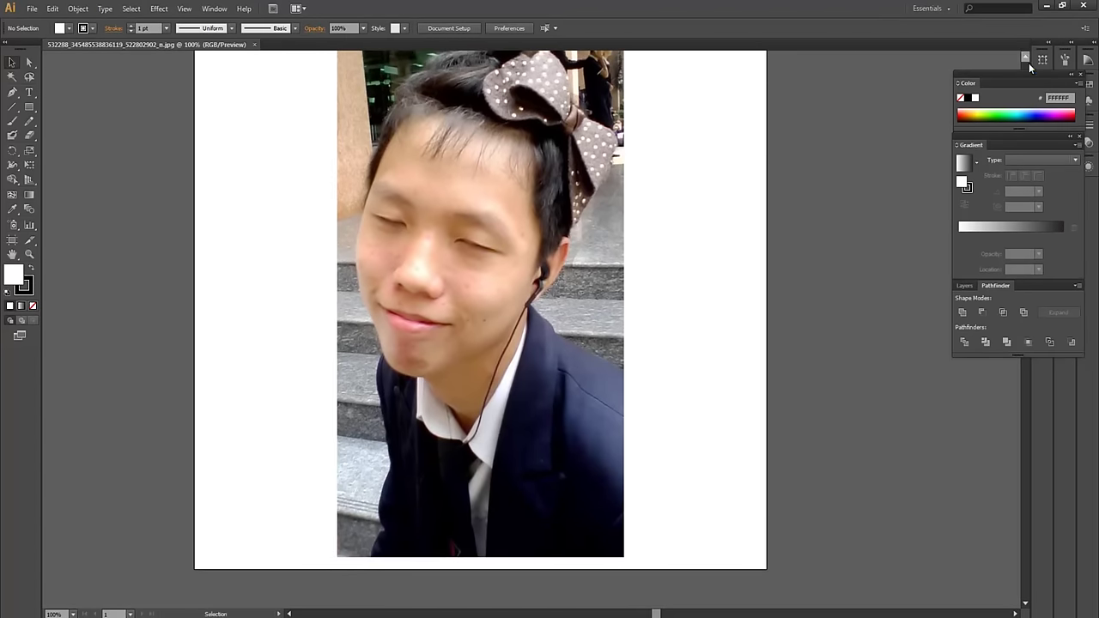
drag(1015, 76, 927, 70)
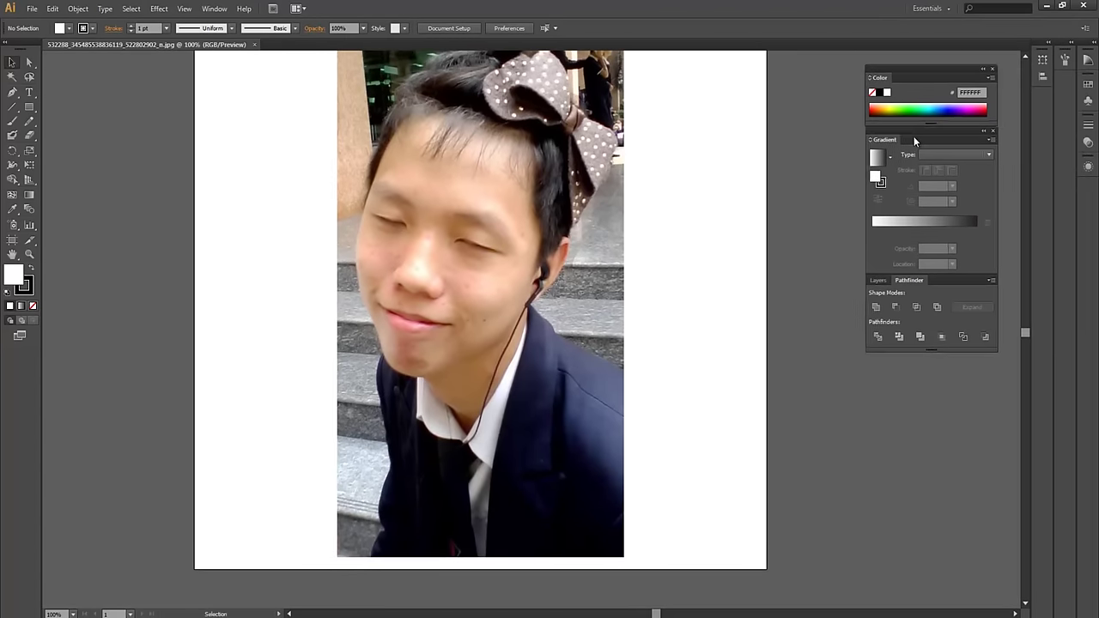
click(877, 280)
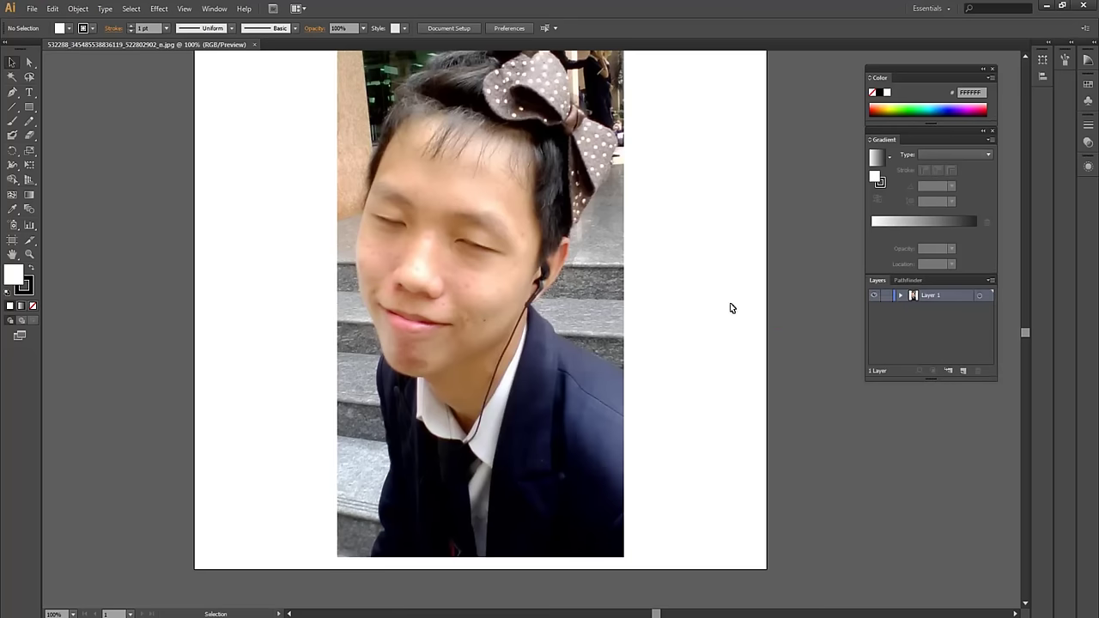
mouse_move(706, 286)
mouse_down()
mouse_move(707, 312)
mouse_move(649, 376)
mouse_move(576, 302)
mouse_up()
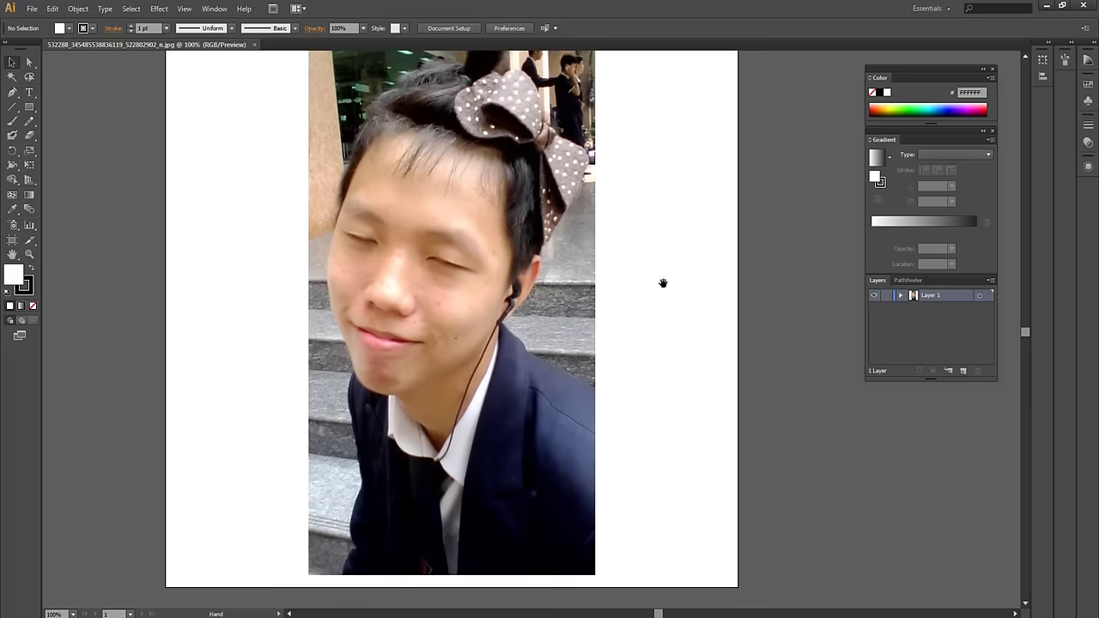
Add Layer 2 above the photo layer, zoom in on the head, and select the Pen tool
click(963, 370)
scroll(591, 292, down, 2)
key(ctrl+plus)
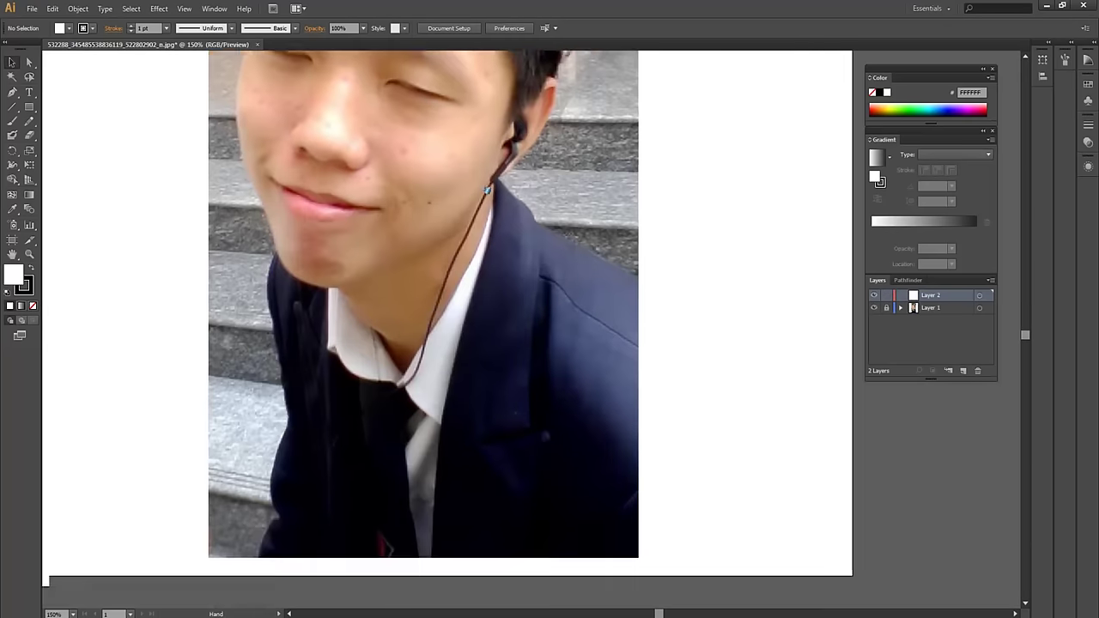
mouse_move(456, 226)
mouse_down()
mouse_move(502, 503)
mouse_move(513, 401)
mouse_up()
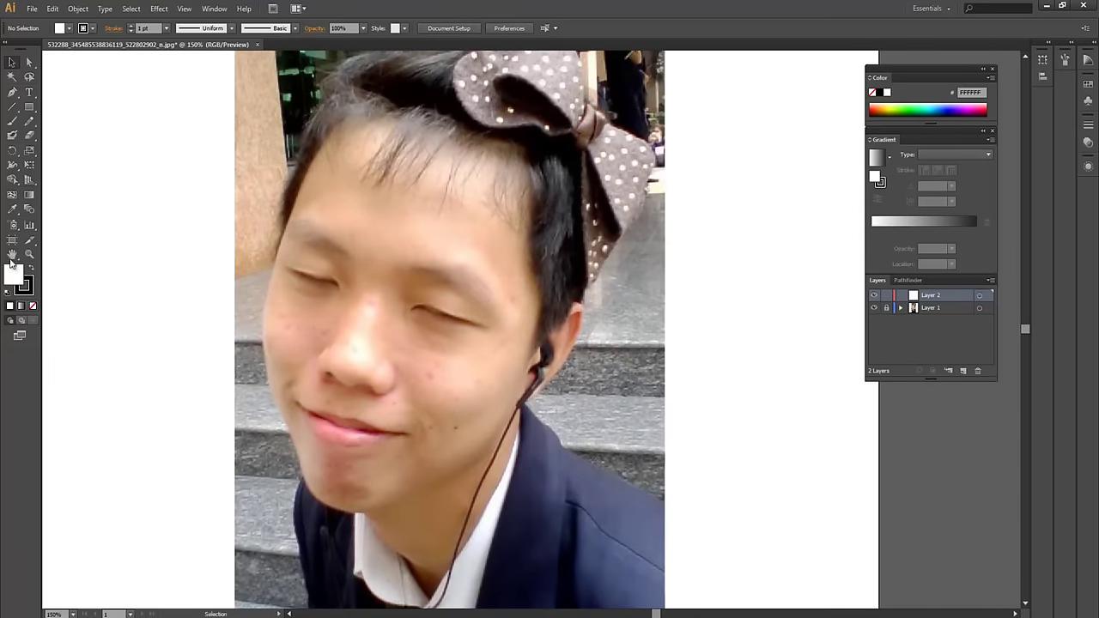
click(12, 95)
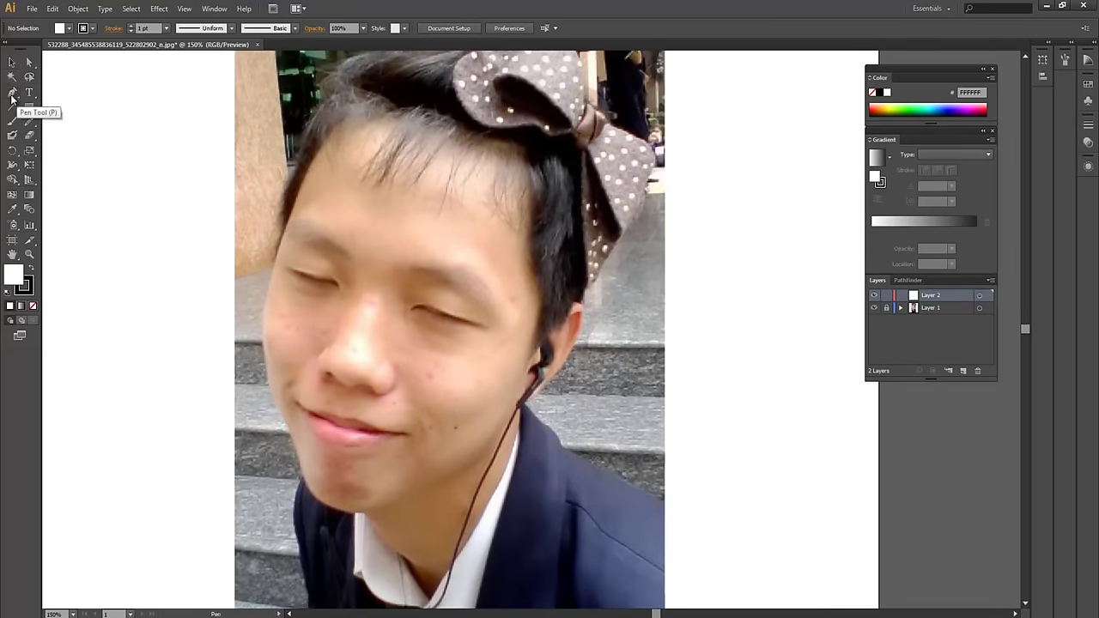
scroll(198, 88, down, 2)
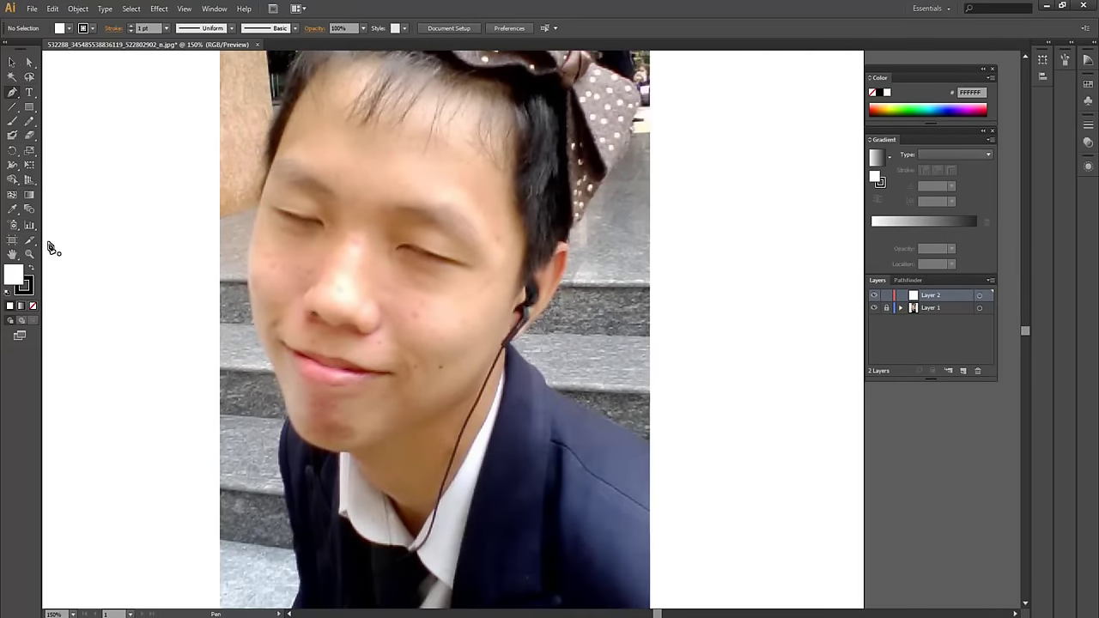
Set new shapes to no stroke and a pure red FF0000 fill
click(16, 278)
click(23, 285)
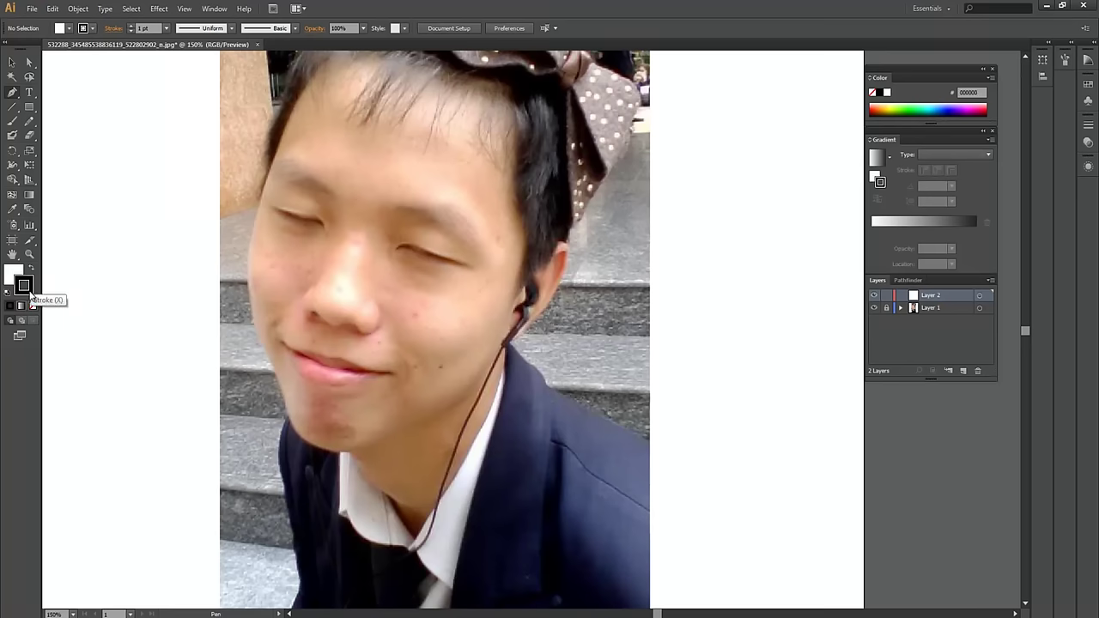
click(32, 306)
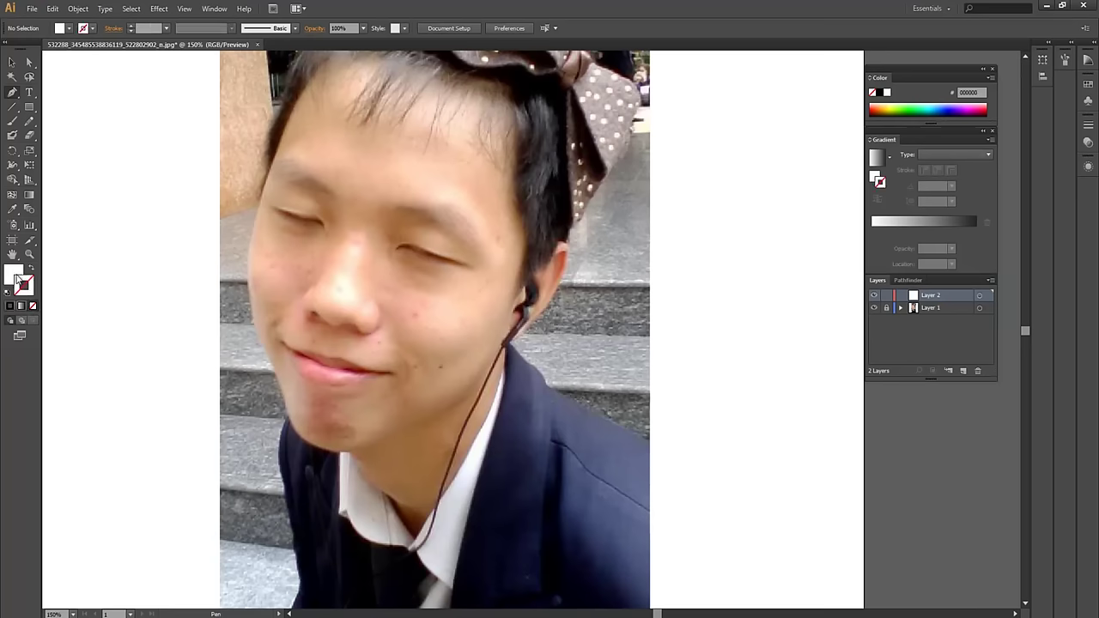
drag(252, 342, 288, 294)
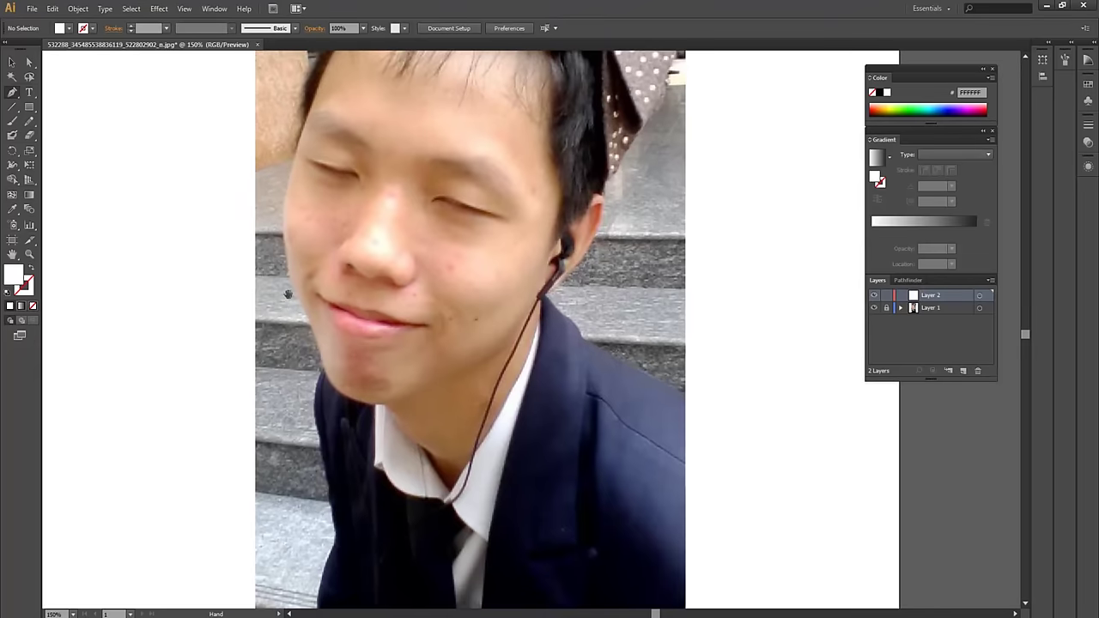
double_click(15, 277)
click(156, 39)
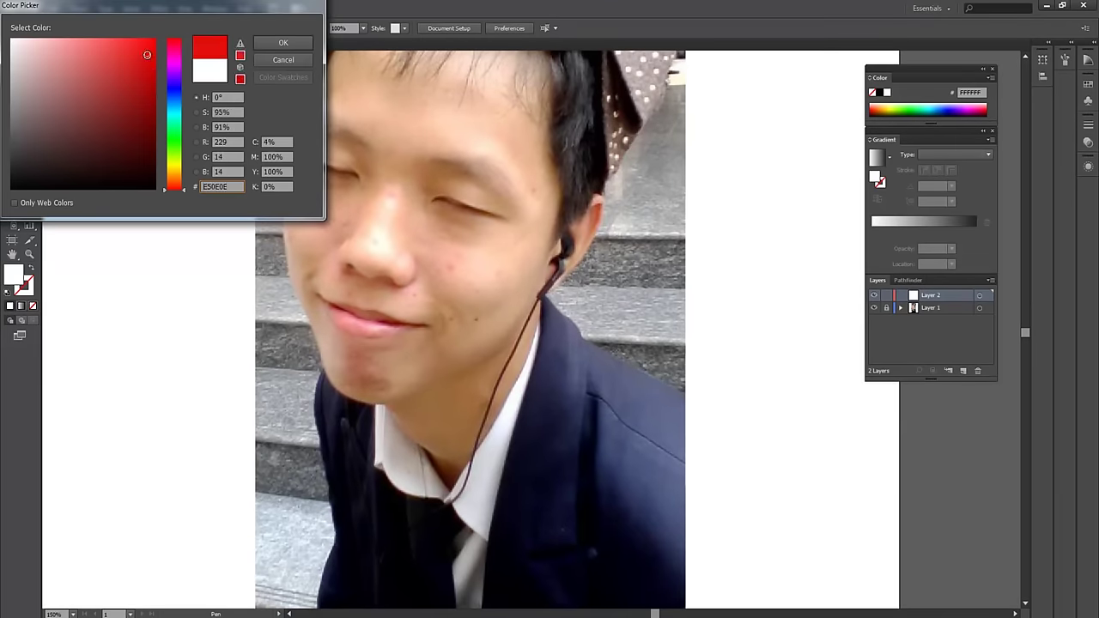
click(271, 41)
drag(413, 266, 459, 292)
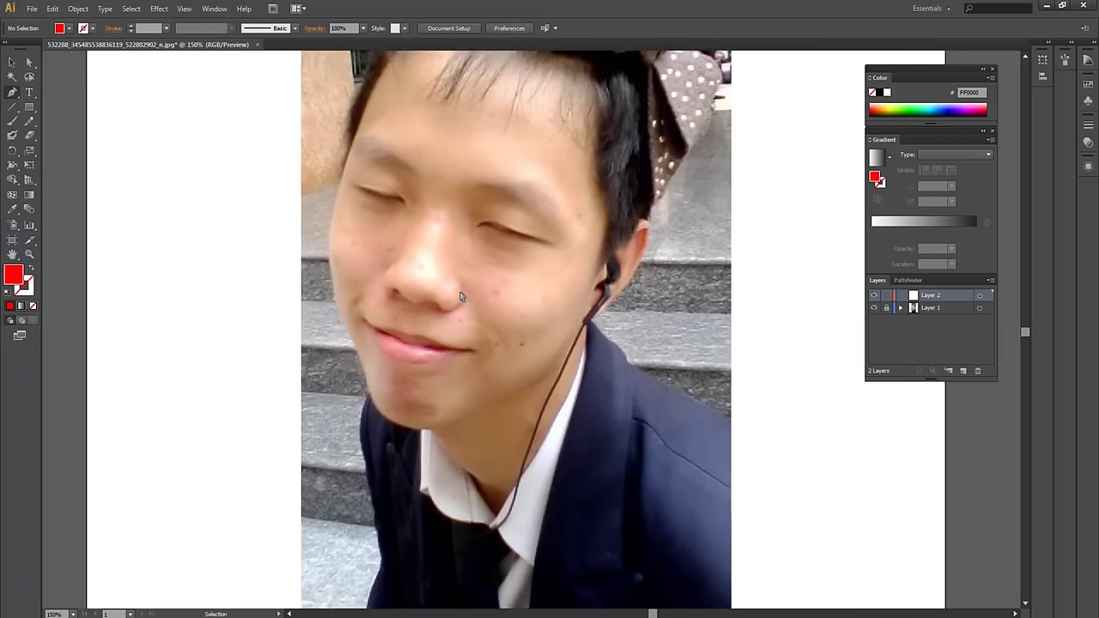
scroll(459, 296, up, 2)
Start the red pen path at the left cheek edge and curve it down to the jaw
mouse_move(470, 285)
mouse_down()
mouse_move(202, 475)
mouse_move(200, 97)
mouse_up()
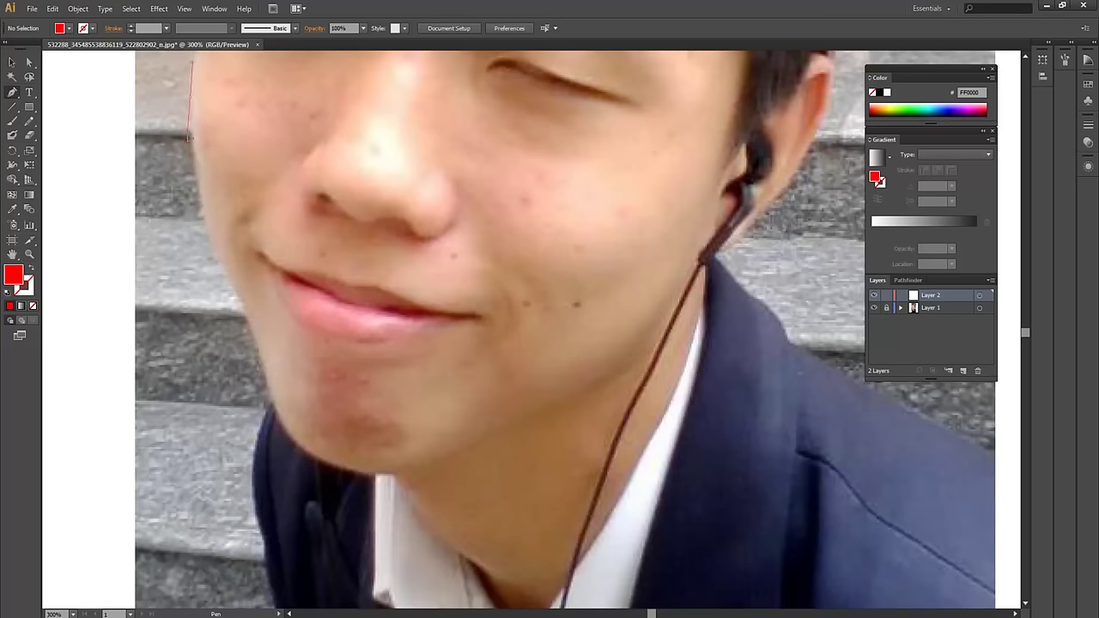
click(191, 138)
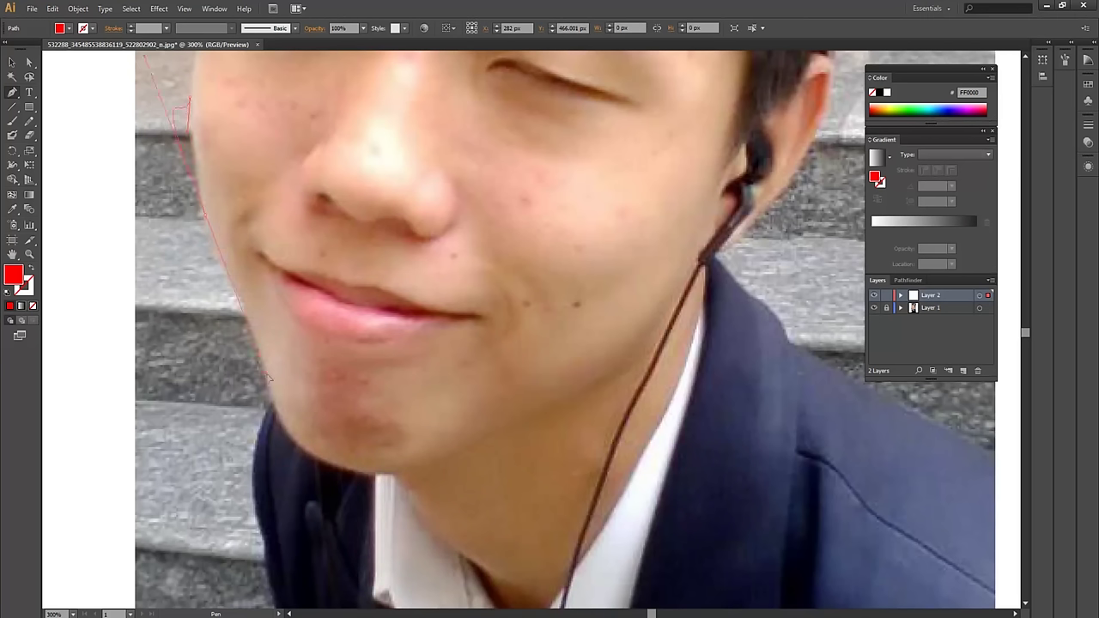
drag(206, 215, 226, 297)
mouse_move(219, 275)
mouse_down()
mouse_move(207, 210)
mouse_move(213, 220)
mouse_up()
scroll(240, 287, down, 3)
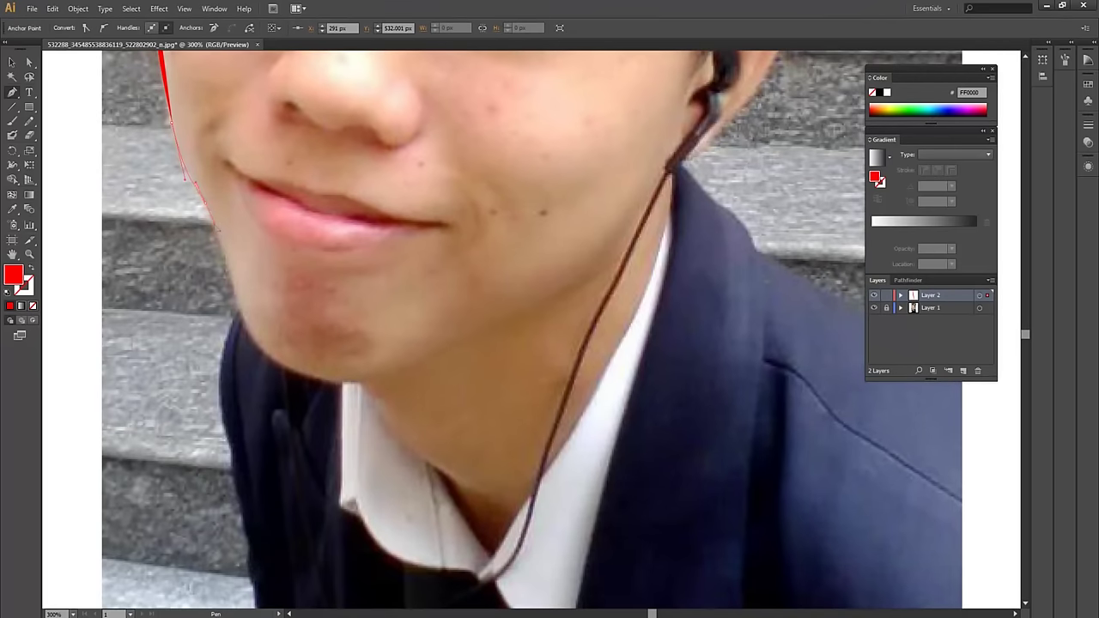
drag(233, 294, 236, 313)
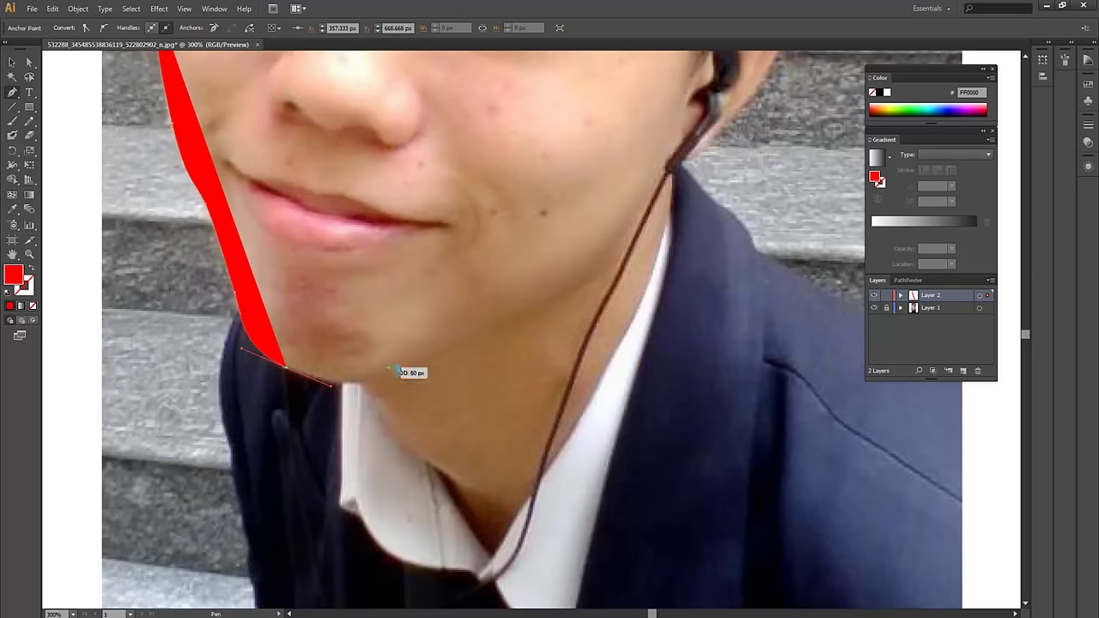
Continue the path with anchors along the chin and jawline up beside the ear
click(437, 355)
scroll(504, 328, up, 1)
scroll(503, 328, right, 1)
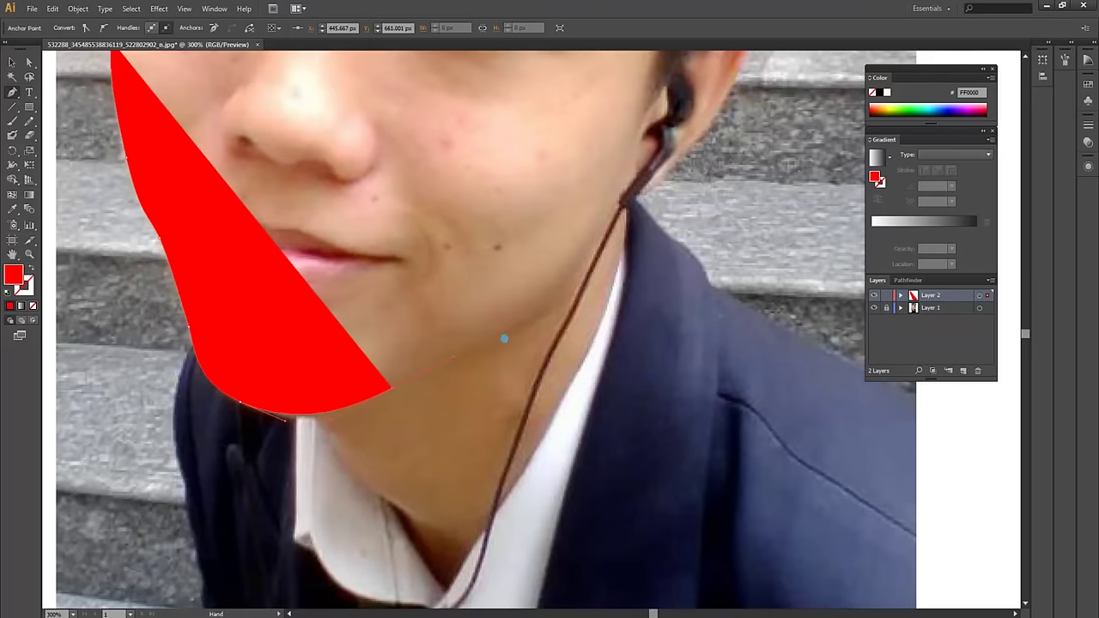
click(568, 296)
scroll(579, 292, up, 1)
scroll(579, 292, right, 1)
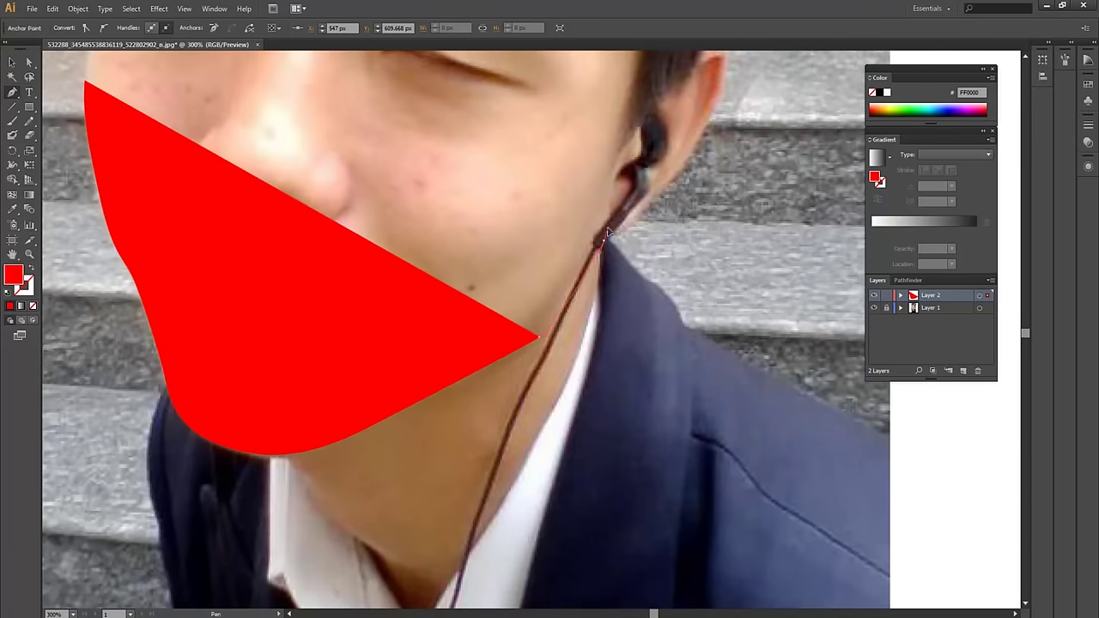
click(605, 237)
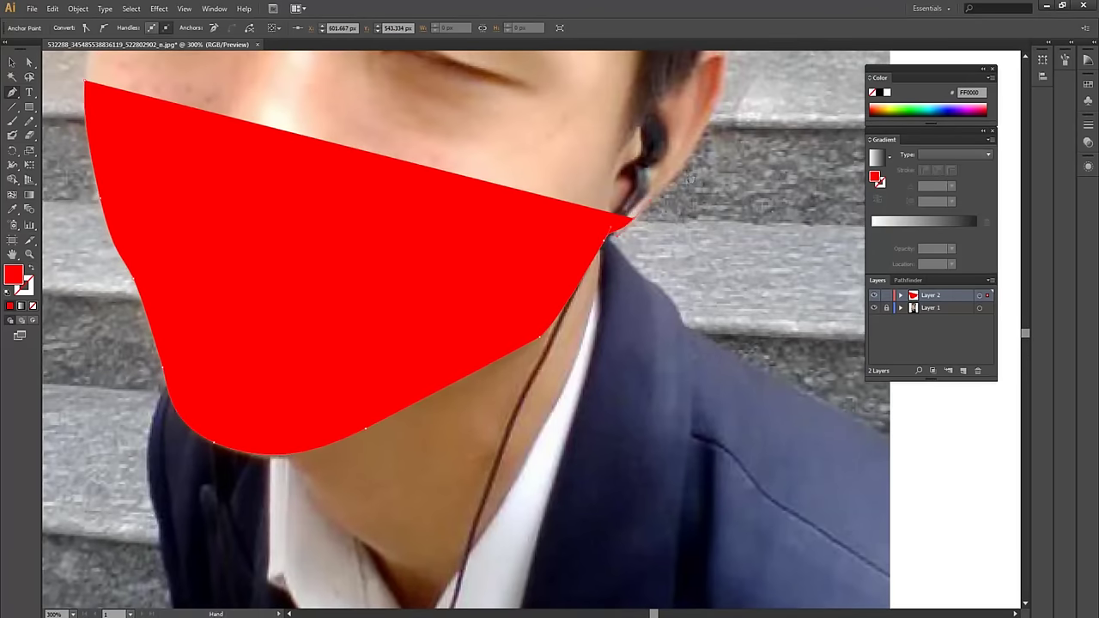
scroll(607, 265, up, 1)
scroll(606, 265, right, 1)
click(608, 261)
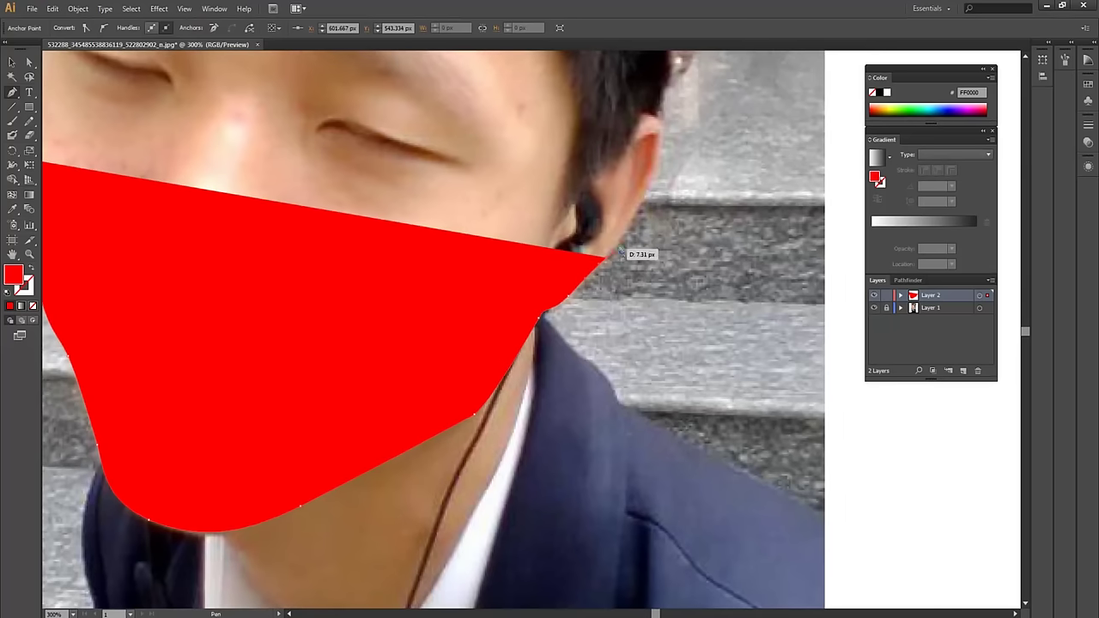
scroll(611, 263, up, 1)
scroll(611, 263, right, 1)
ctrl+click(618, 263)
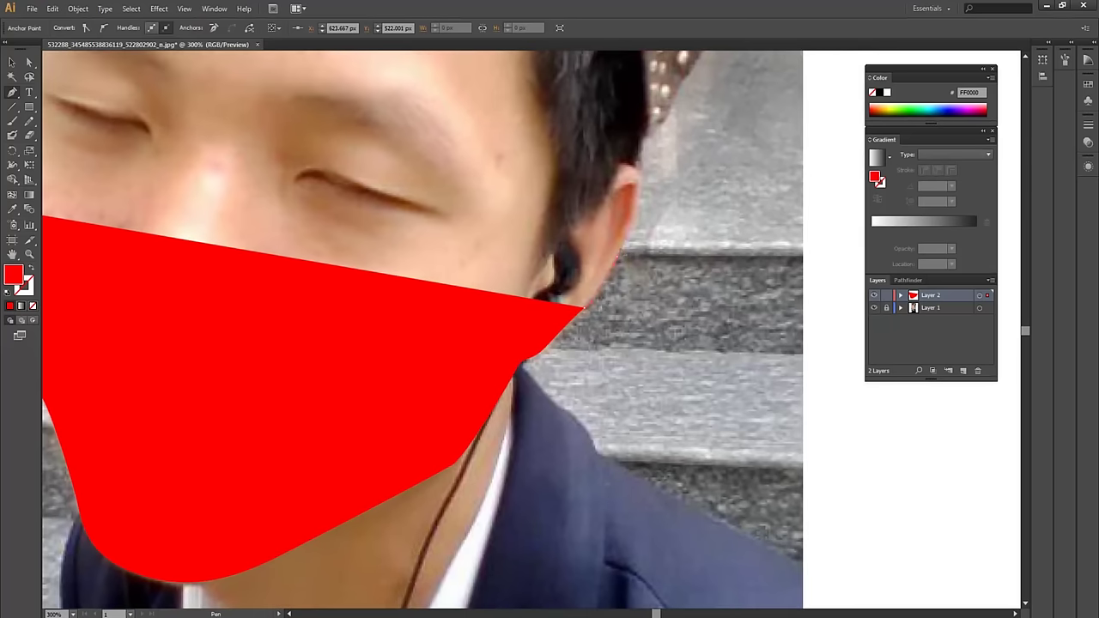
click(612, 247)
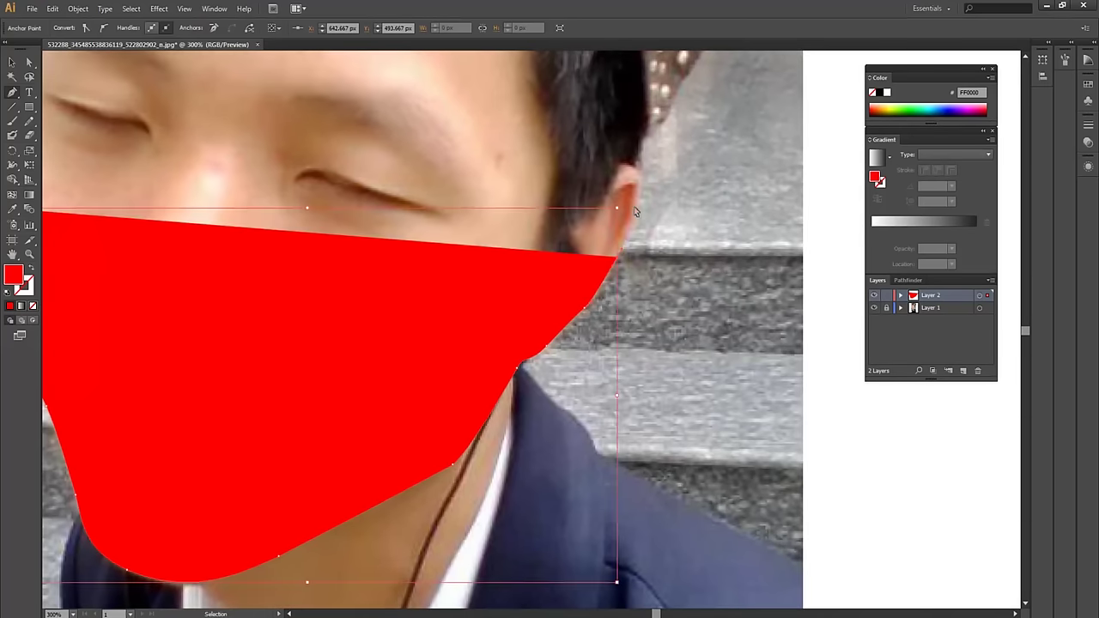
key(ctrl+plus)
Curve the face outline up along the ear and across the hairline
drag(634, 206, 451, 417)
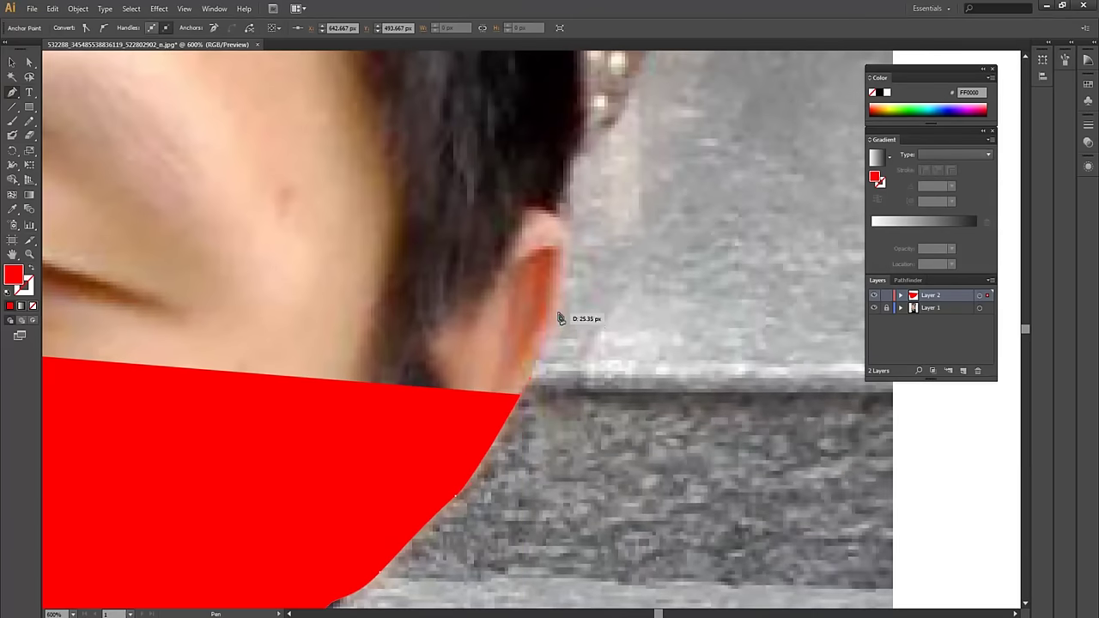
mouse_move(558, 313)
mouse_down()
mouse_move(557, 163)
mouse_move(552, 239)
mouse_move(570, 245)
mouse_move(544, 213)
mouse_up()
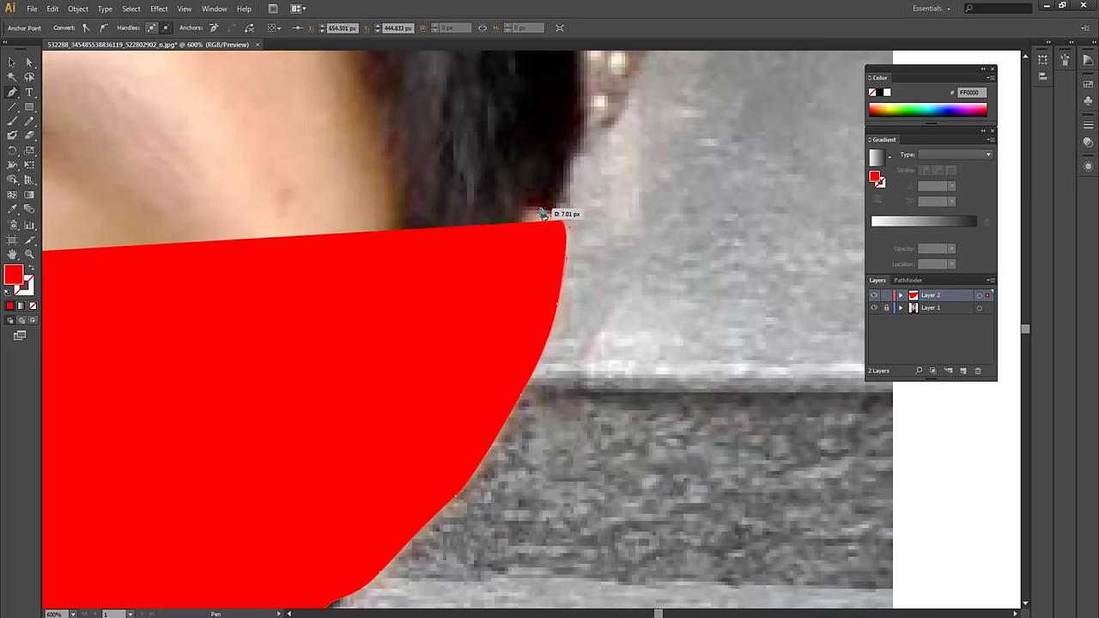
drag(541, 213, 552, 214)
click(546, 196)
click(549, 129)
mouse_move(535, 86)
mouse_down()
mouse_move(522, 175)
mouse_move(541, 454)
mouse_up()
click(528, 151)
click(517, 185)
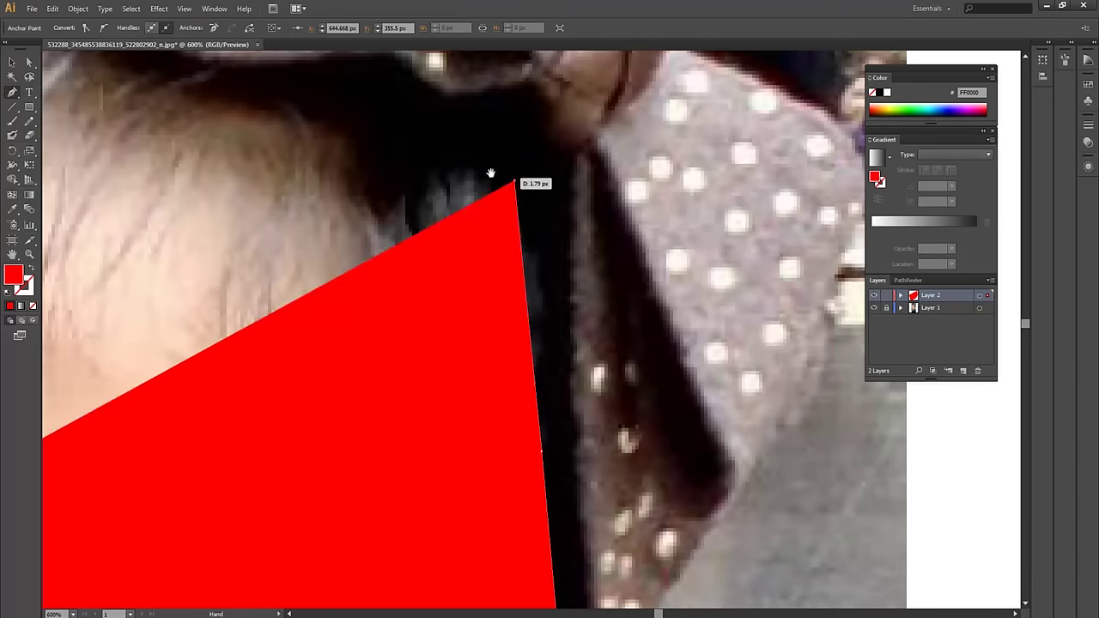
drag(517, 185, 675, 407)
click(503, 191)
drag(503, 192, 851, 280)
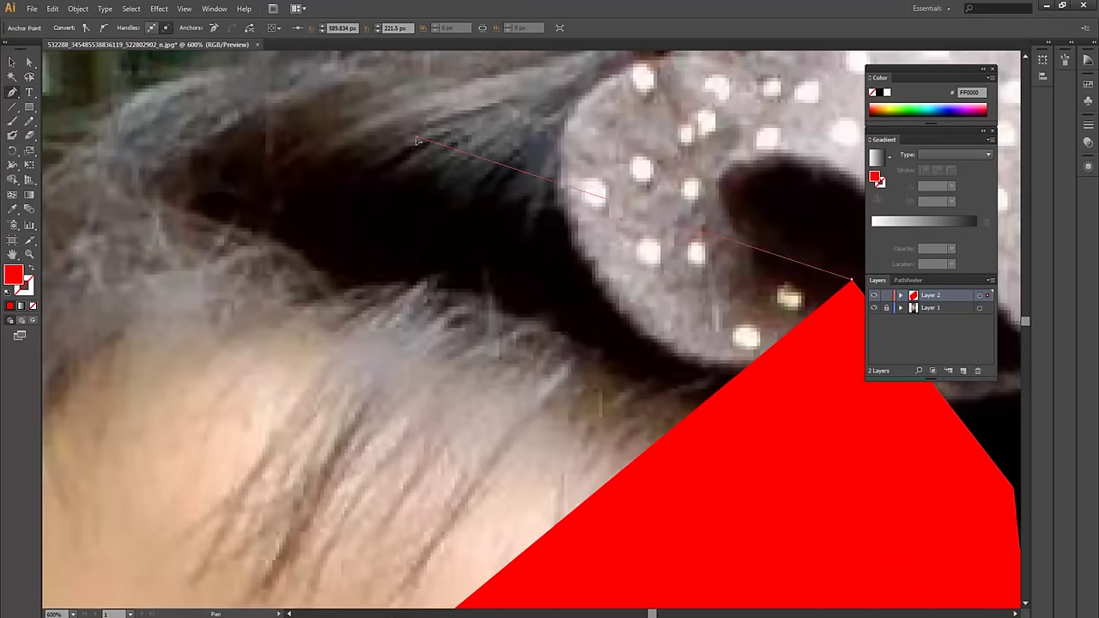
click(416, 140)
drag(416, 140, 581, 198)
Continue the outline down the left hair edge and cheek to enclose the face
drag(443, 298, 465, 193)
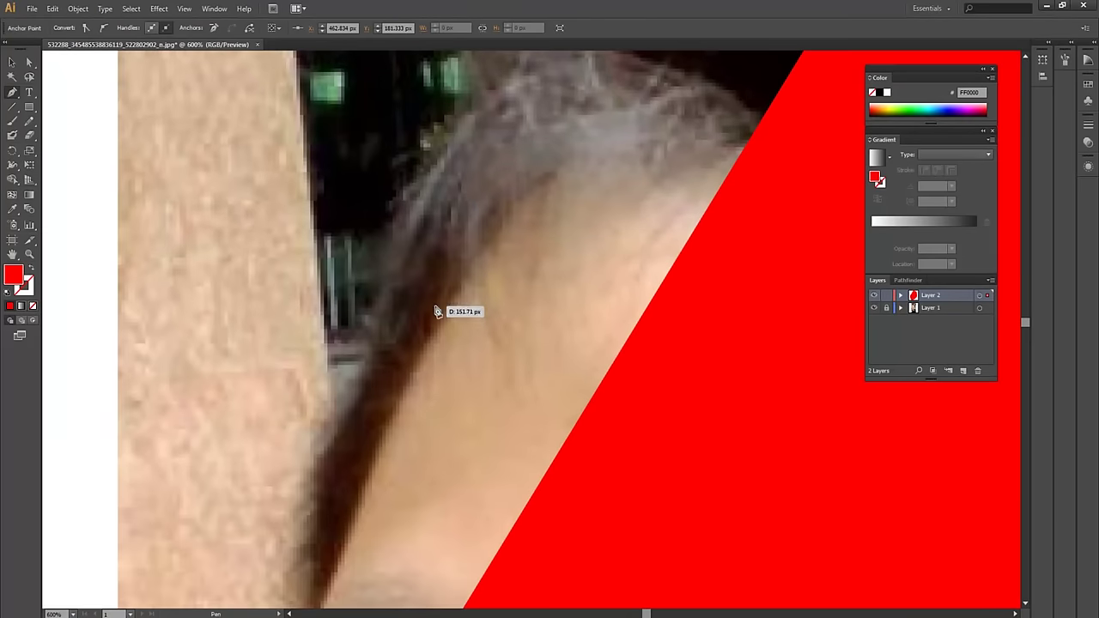
mouse_move(417, 341)
mouse_down()
mouse_move(400, 388)
mouse_move(441, 312)
mouse_up()
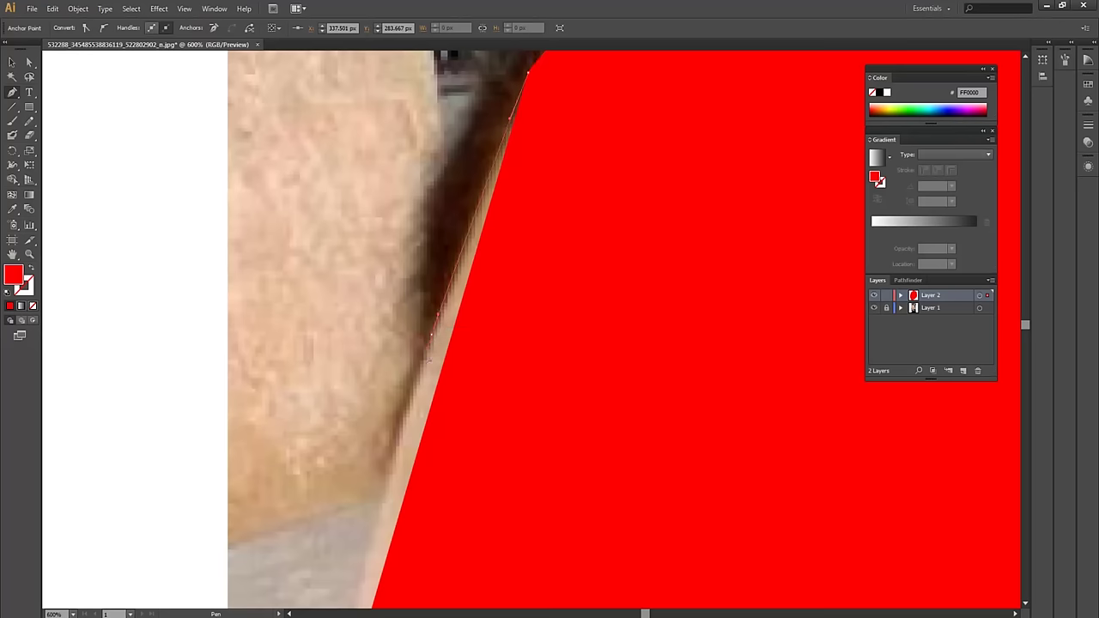
mouse_move(423, 374)
mouse_down()
mouse_move(441, 296)
mouse_move(456, 73)
mouse_up()
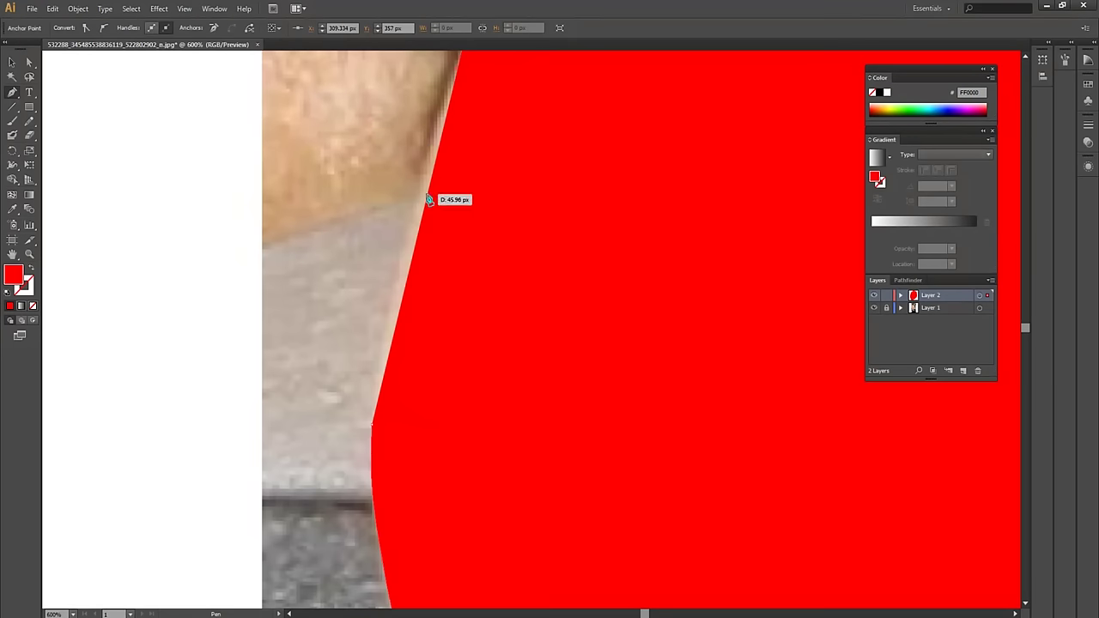
click(409, 256)
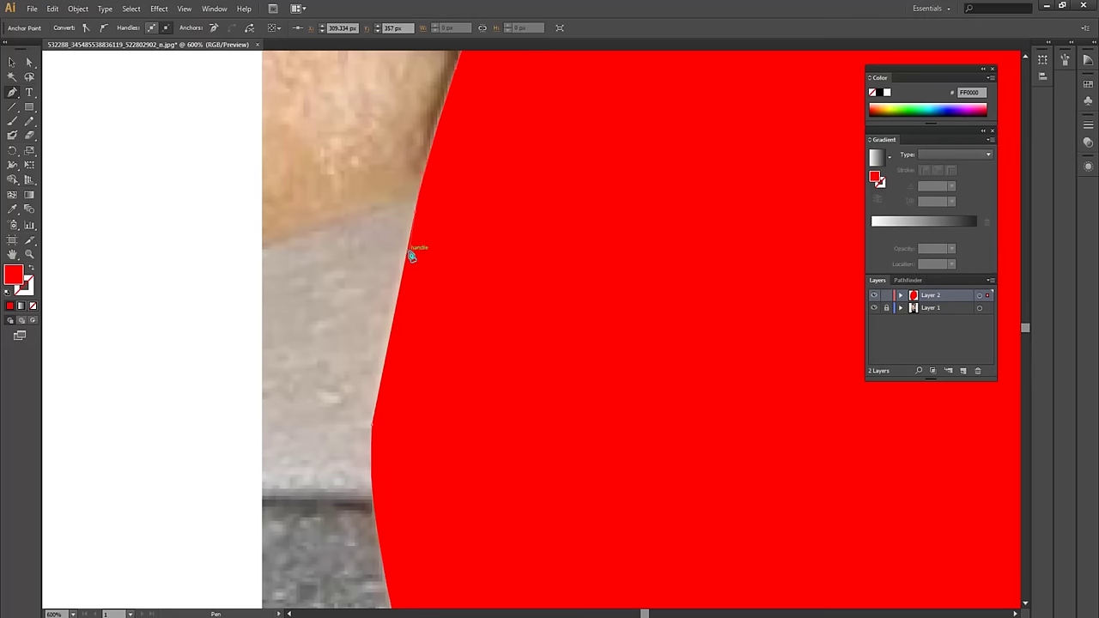
click(374, 429)
drag(373, 440, 373, 445)
drag(475, 231, 457, 200)
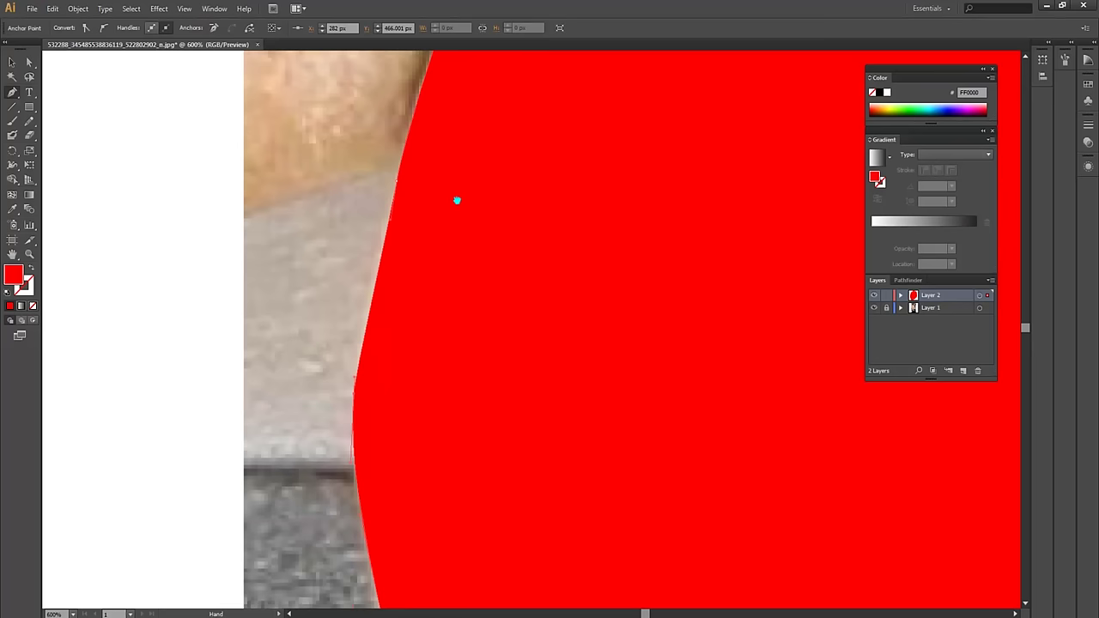
Zoom out and swap the red fill to a red stroke so the photo shows through
key(v)
key(ctrl+minus)
key(ctrl+minus)
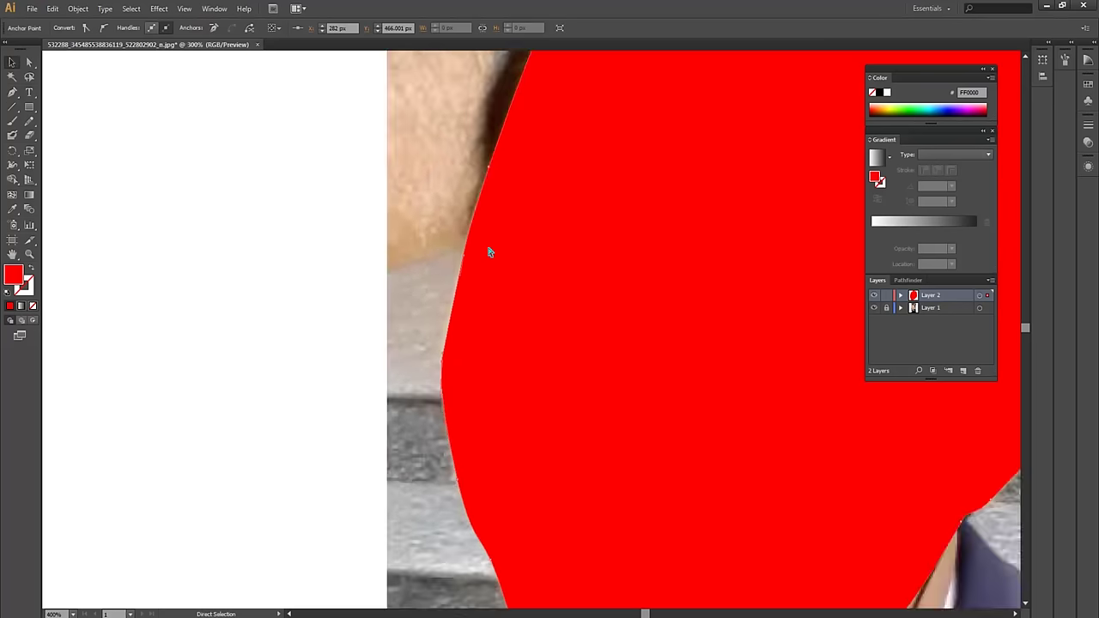
key(ctrl+minus)
mouse_move(487, 247)
mouse_down()
mouse_move(412, 211)
mouse_move(410, 294)
mouse_up()
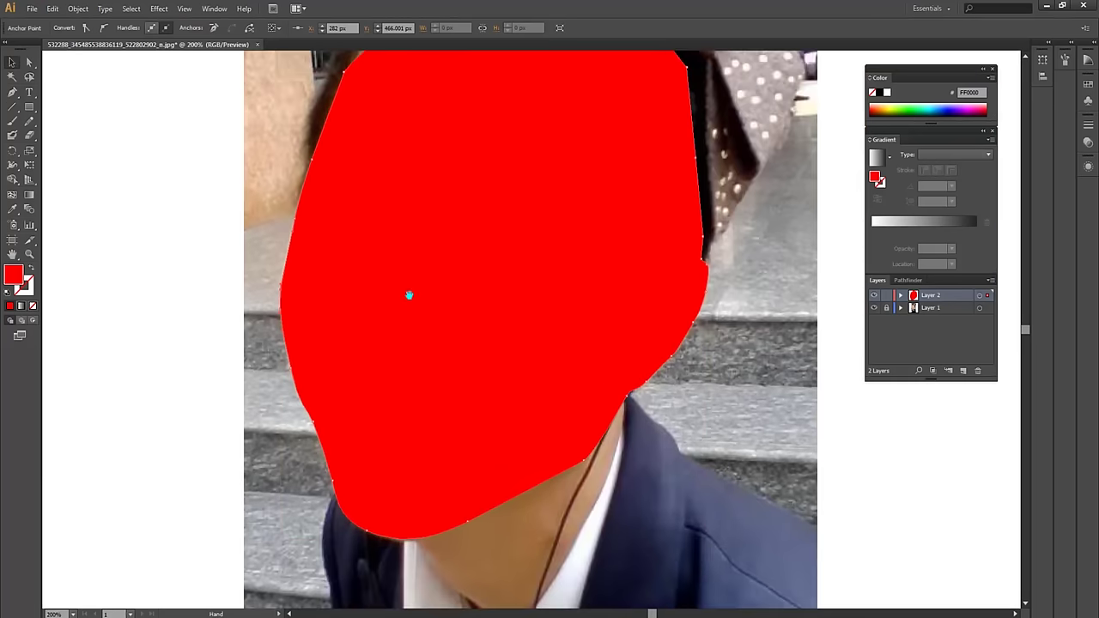
key(shift+x)
Deselect the face path, zoom in on the chin and neck, and switch to the Pen tool
click(207, 283)
mouse_move(344, 351)
mouse_down()
mouse_move(319, 301)
mouse_move(337, 302)
mouse_up()
mouse_move(664, 392)
mouse_down()
mouse_move(640, 316)
mouse_move(579, 251)
mouse_up()
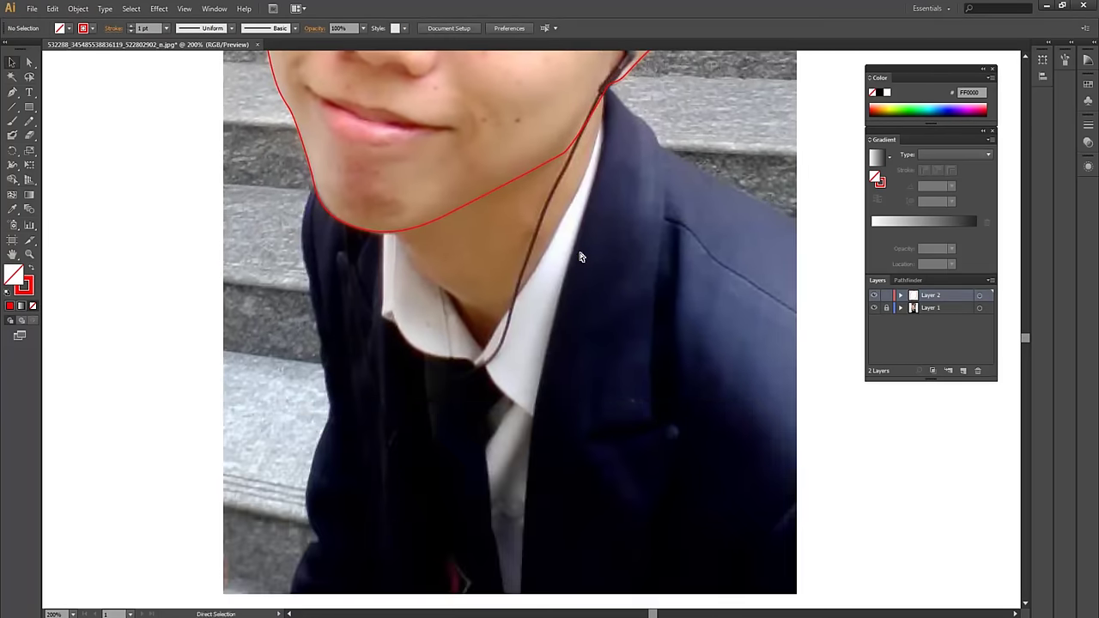
key(ctrl+plus)
key(ctrl+plus)
scroll(579, 252, up, 2)
key(p)
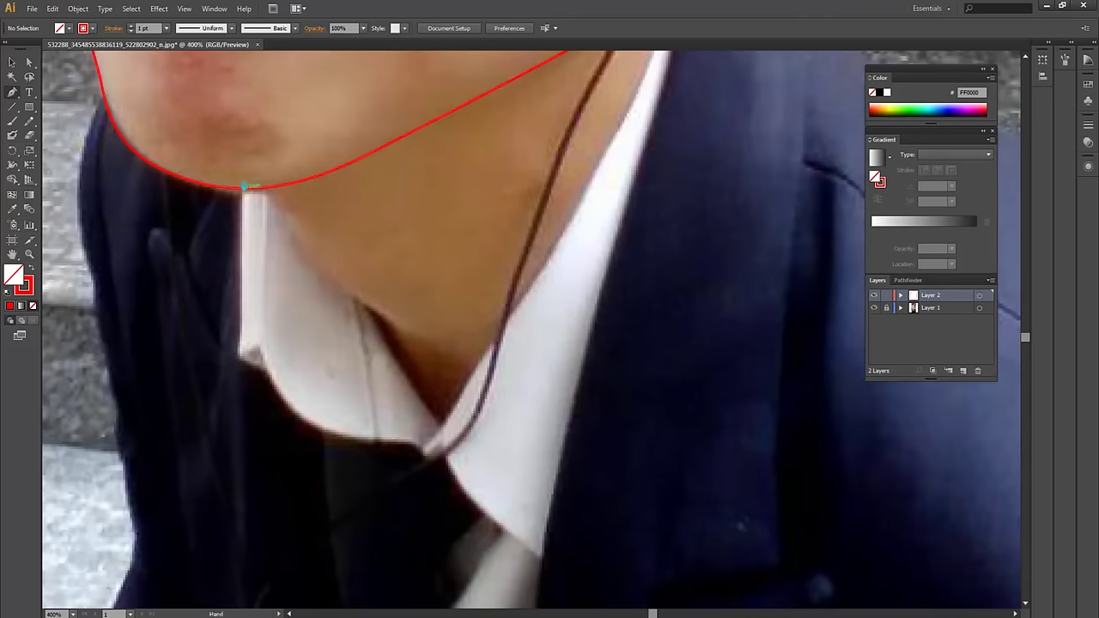
drag(421, 99, 446, 213)
Start the neck outline at the chin and place an anchor along the collar edge
mouse_move(245, 276)
mouse_down()
mouse_move(292, 303)
mouse_move(334, 371)
mouse_move(400, 424)
mouse_move(471, 546)
mouse_move(684, 94)
mouse_move(446, 520)
mouse_up()
ctrl+click(472, 466)
mouse_move(500, 426)
mouse_down()
mouse_move(663, 80)
mouse_move(507, 444)
mouse_up()
key(ctrl+z)
drag(517, 511, 493, 444)
click(421, 450)
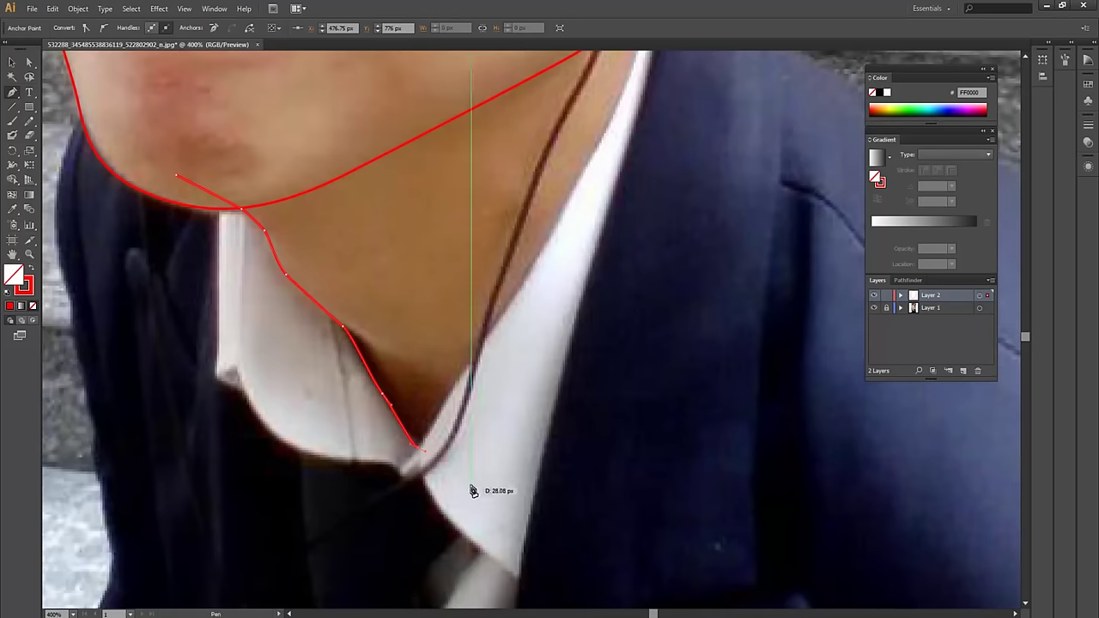
click(487, 506)
Run the neck path up the collar and jacket lapel to below the ear, closing it at the chin
click(632, 385)
scroll(649, 229, up, 1)
scroll(650, 258, up, 5)
click(642, 332)
click(598, 221)
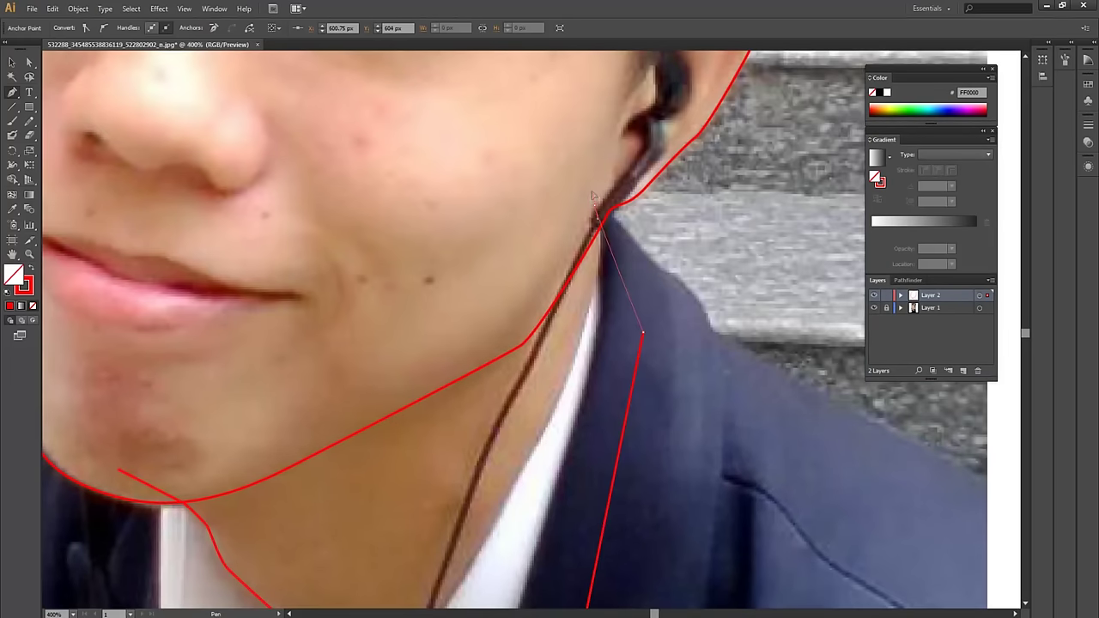
mouse_move(526, 146)
mouse_down()
mouse_move(534, 317)
mouse_move(774, 249)
mouse_up()
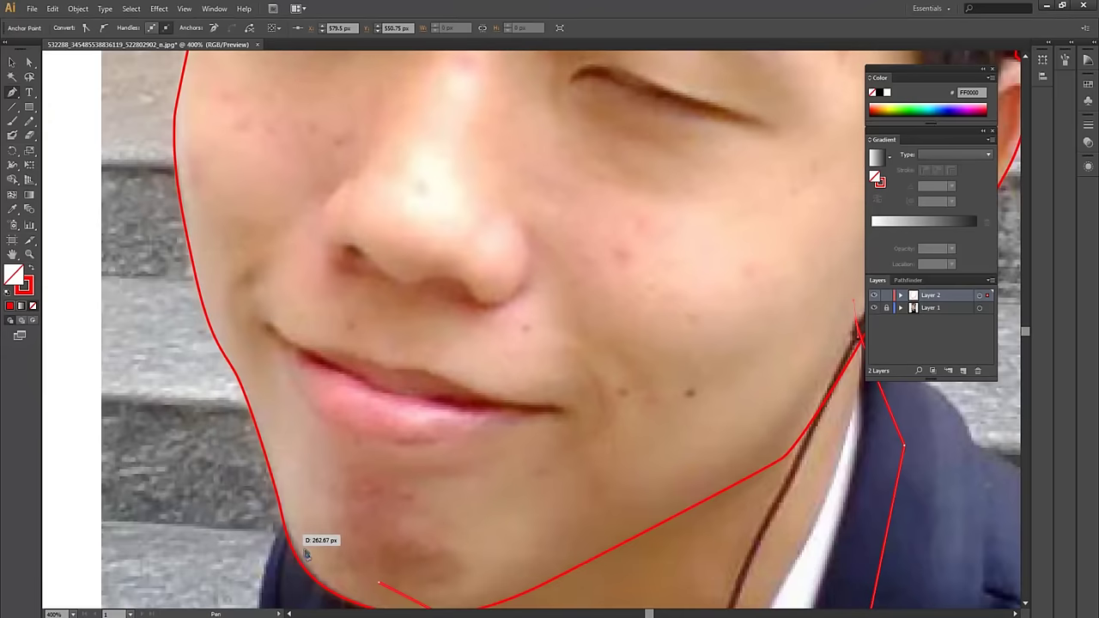
click(384, 587)
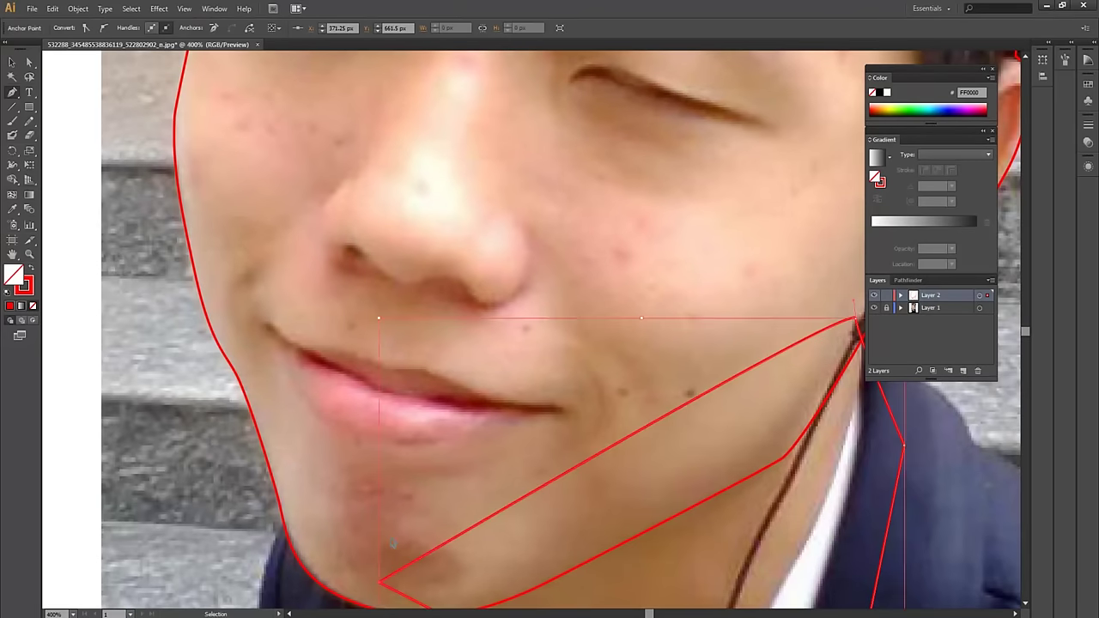
key(ctrl+minus)
key(ctrl+minus)
key(ctrl+minus)
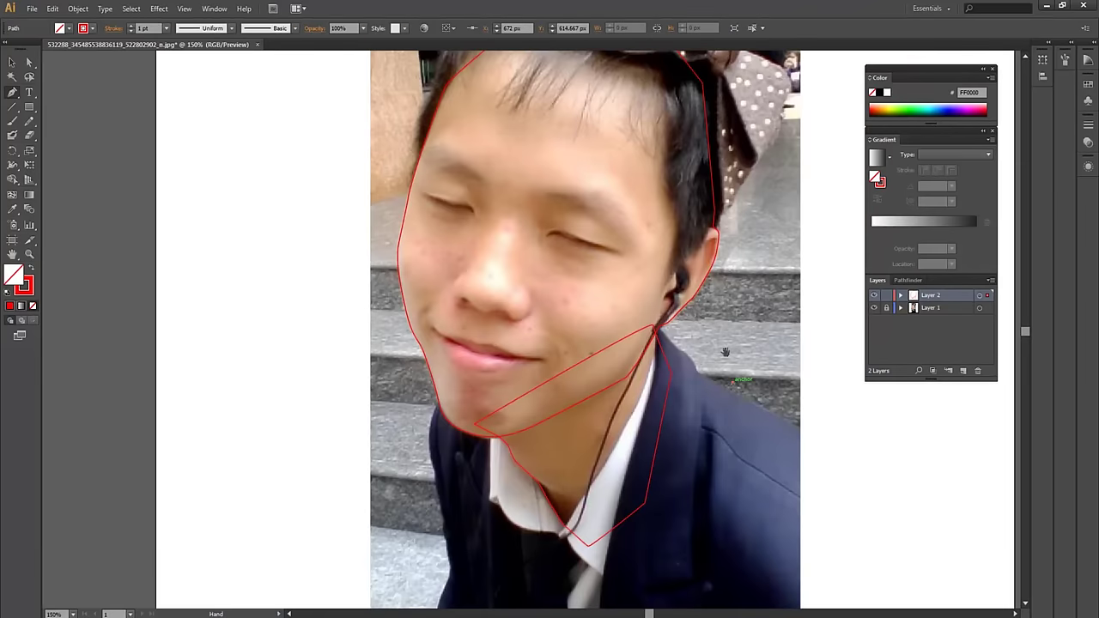
drag(721, 329, 703, 425)
drag(635, 340, 569, 248)
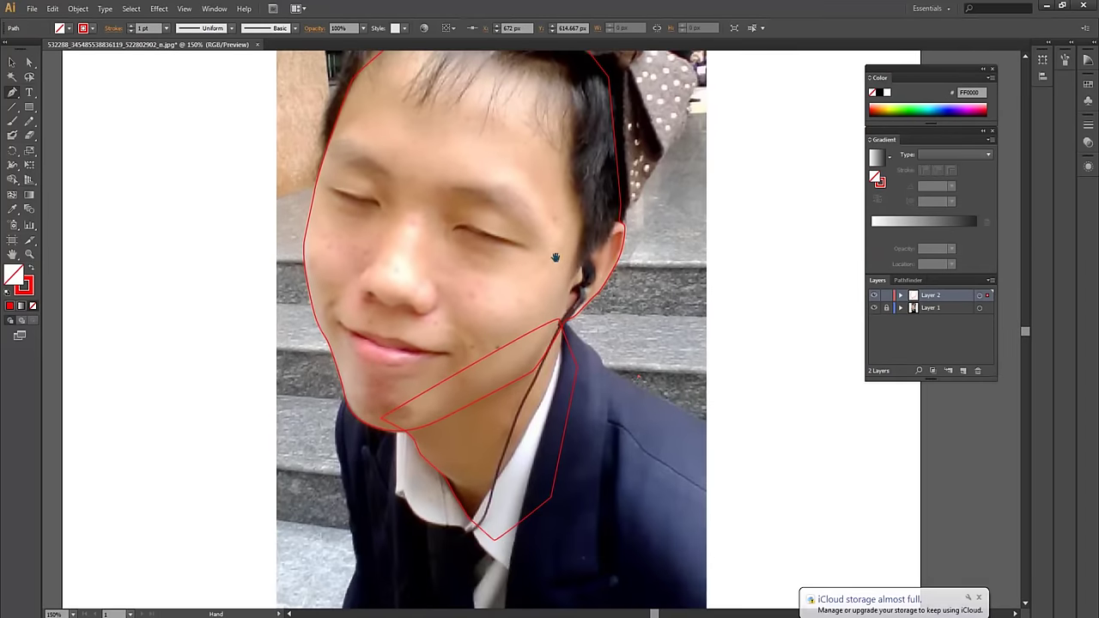
drag(541, 403, 524, 278)
drag(596, 344, 570, 281)
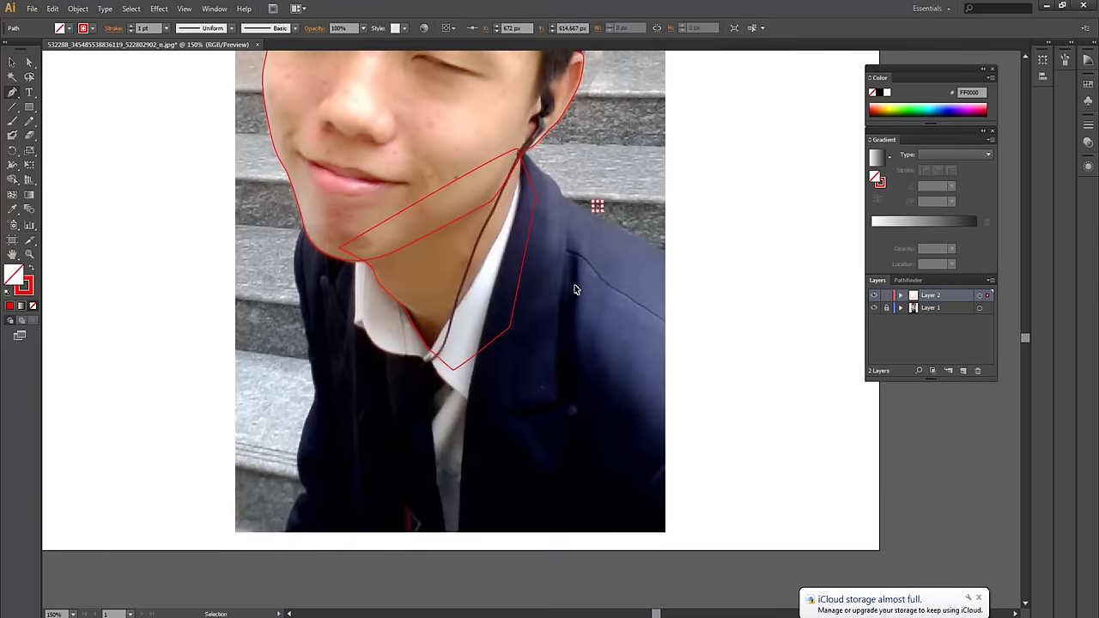
key(ctrl+plus)
drag(579, 209, 621, 252)
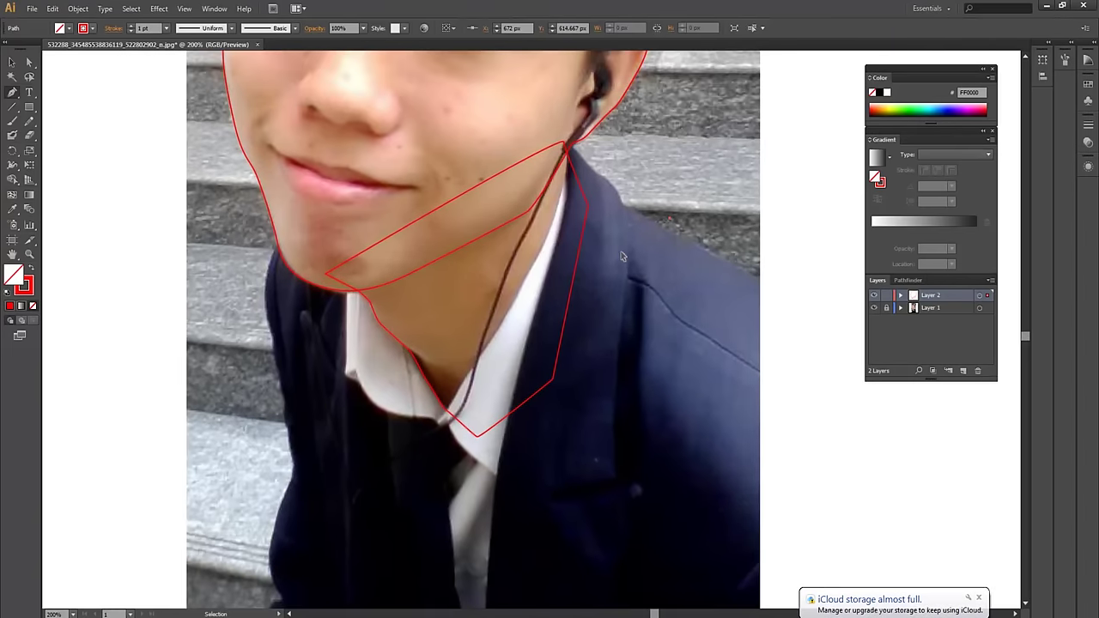
Start a new path below the chin running down the shirt collar's left edge
key(ctrl+plus)
key(ctrl+plus)
key(ctrl+minus)
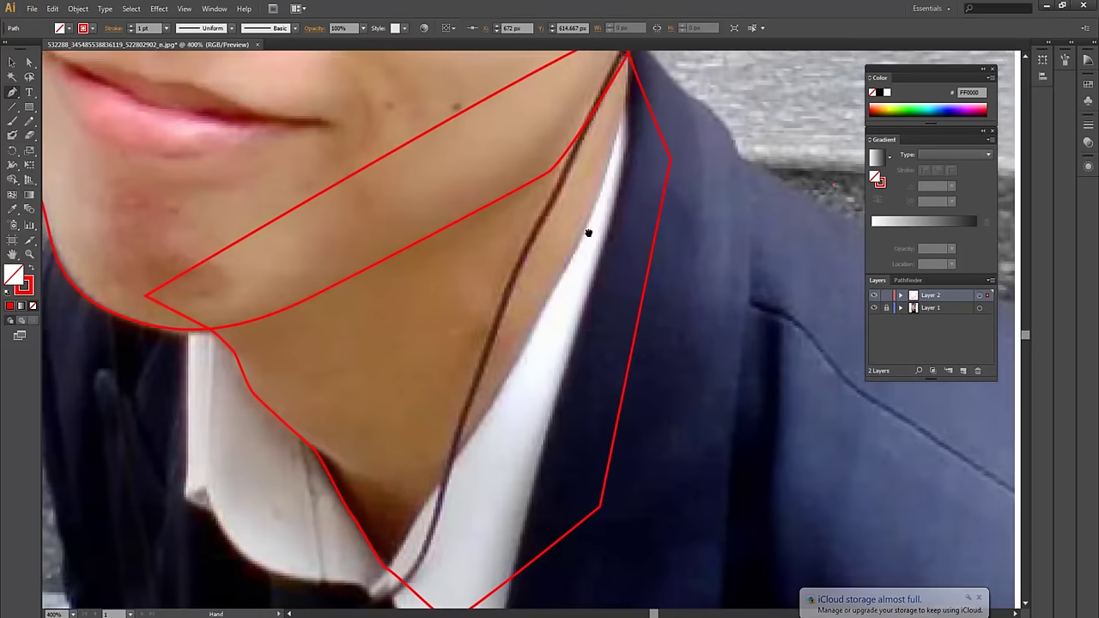
key(ctrl+plus)
drag(410, 345, 441, 359)
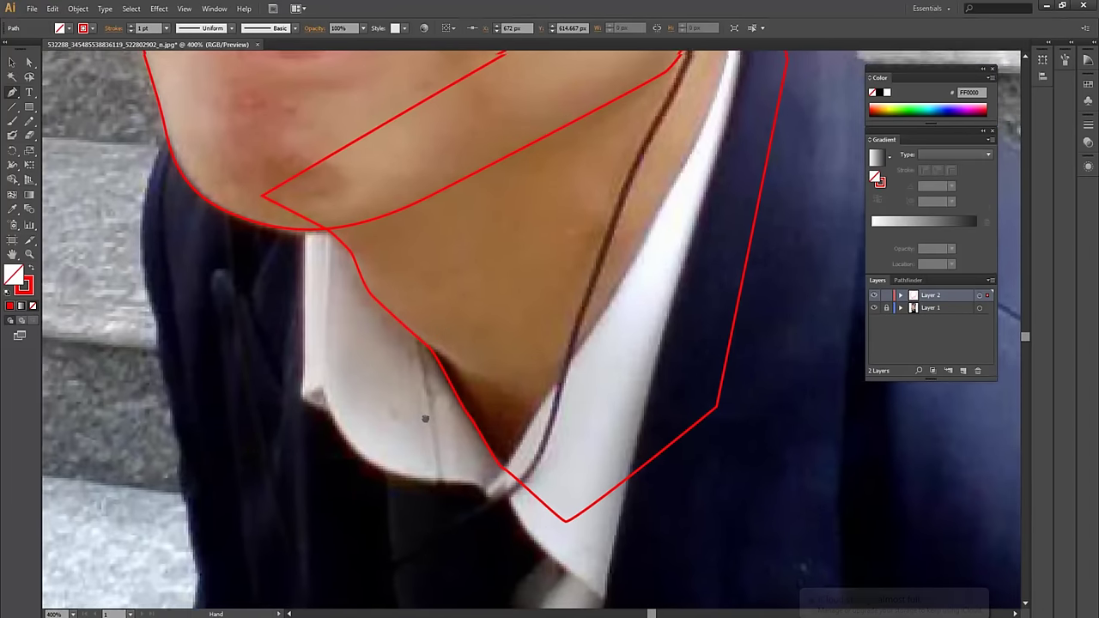
drag(462, 421, 514, 429)
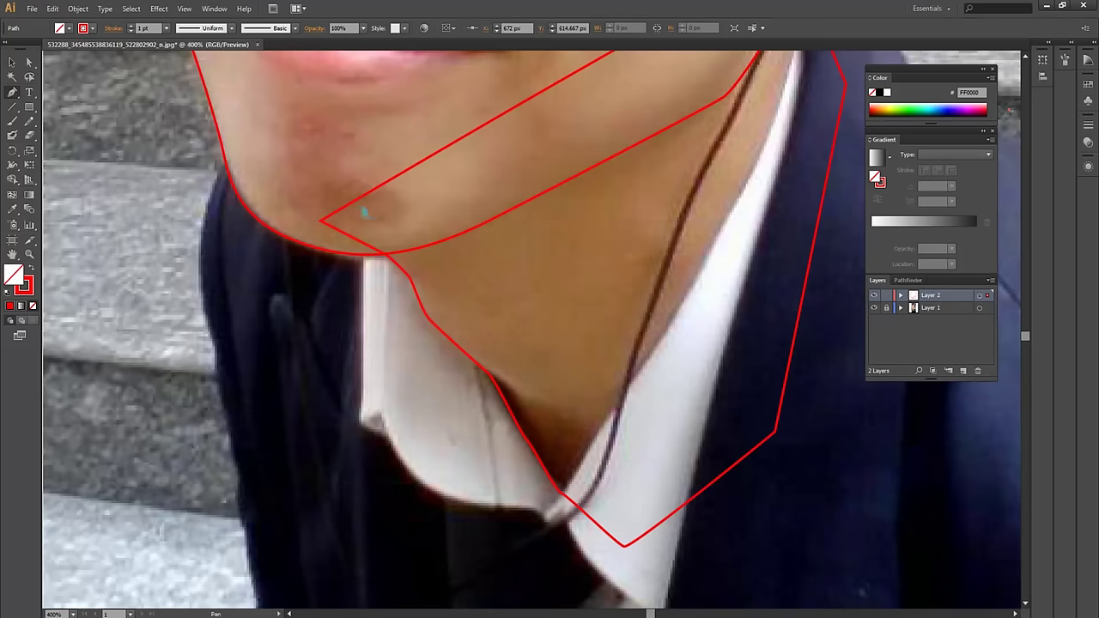
click(365, 176)
click(365, 254)
click(364, 379)
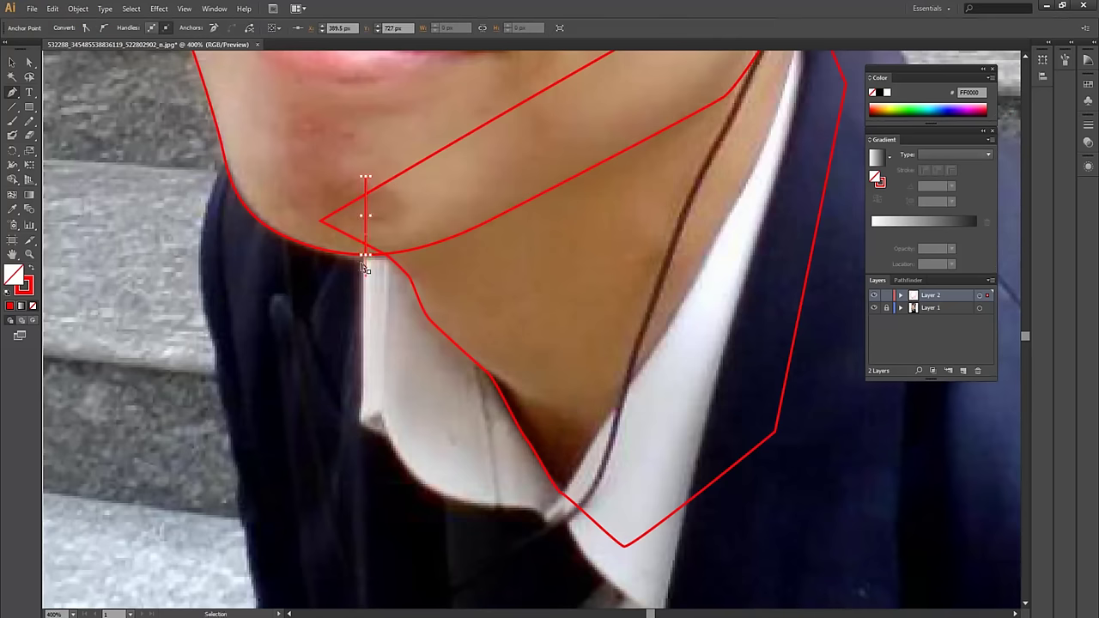
Reshape the chin anchor's curve and extend the path around the collar corner along its lower edge
click(364, 255)
mouse_move(365, 260)
mouse_down()
mouse_move(363, 418)
mouse_move(404, 471)
mouse_up()
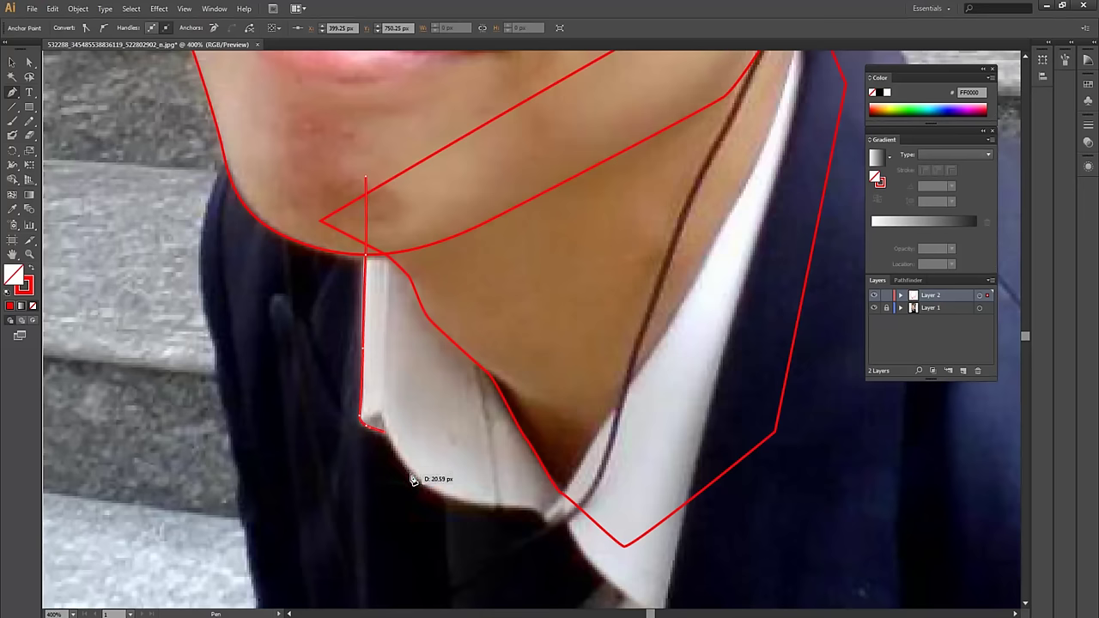
drag(469, 503, 550, 525)
mouse_move(650, 370)
mouse_down()
mouse_move(555, 506)
mouse_move(602, 528)
mouse_move(366, 176)
mouse_move(389, 196)
mouse_up()
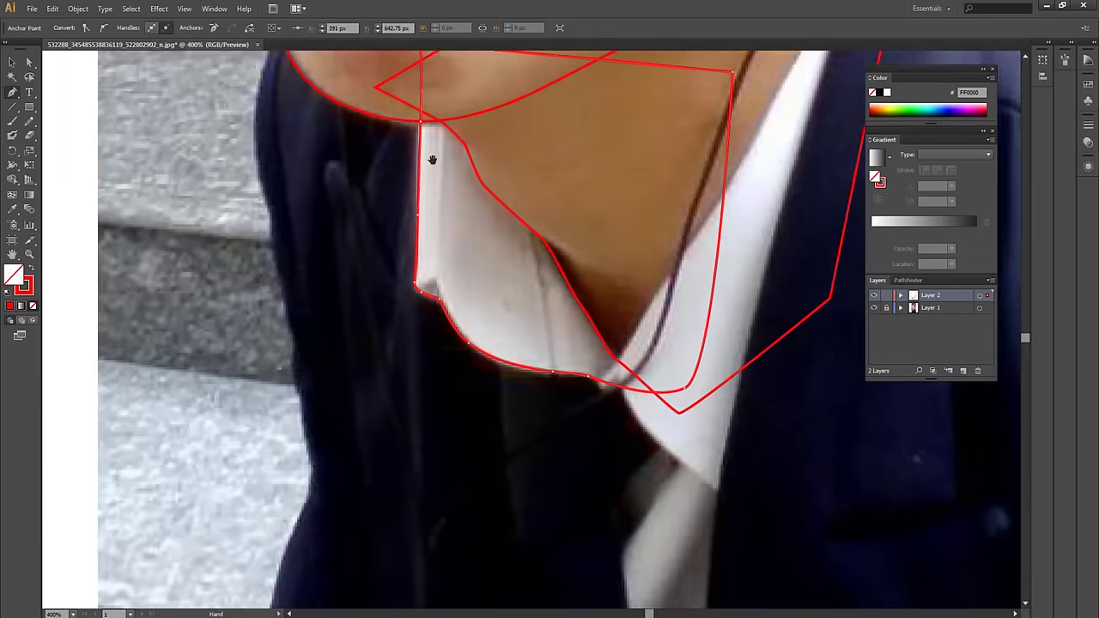
Start a curved path on the jacket's left edge just below the hair
mouse_move(326, 140)
mouse_down()
mouse_move(293, 226)
mouse_move(309, 178)
mouse_up()
drag(307, 220, 315, 234)
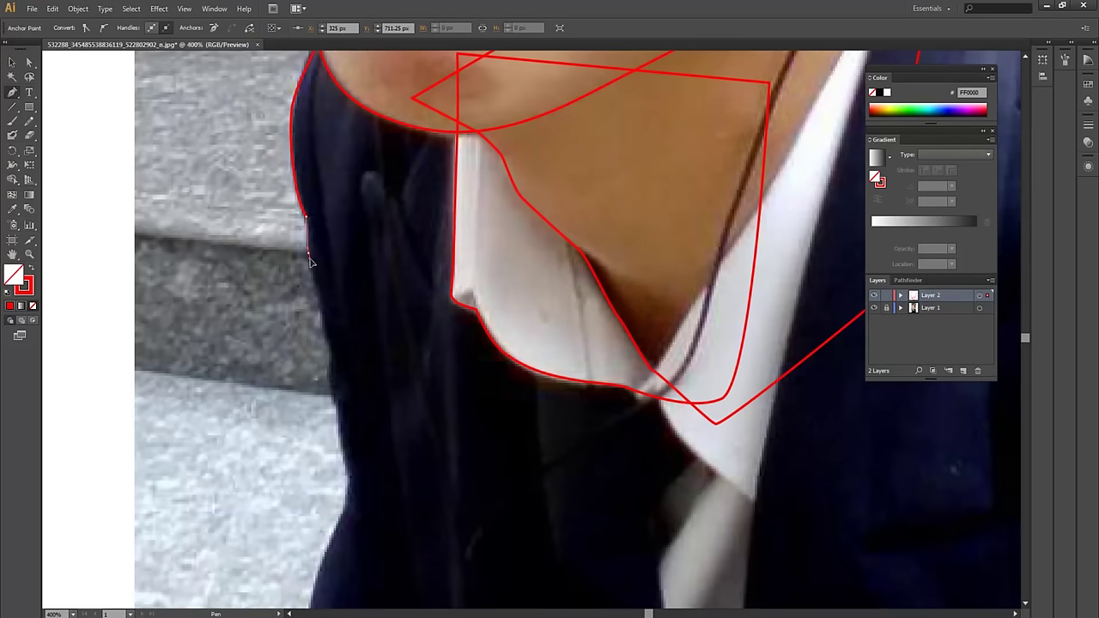
scroll(304, 232, down, 3)
drag(302, 215, 315, 277)
scroll(311, 280, down, 3)
drag(307, 210, 331, 304)
scroll(331, 283, down, 3)
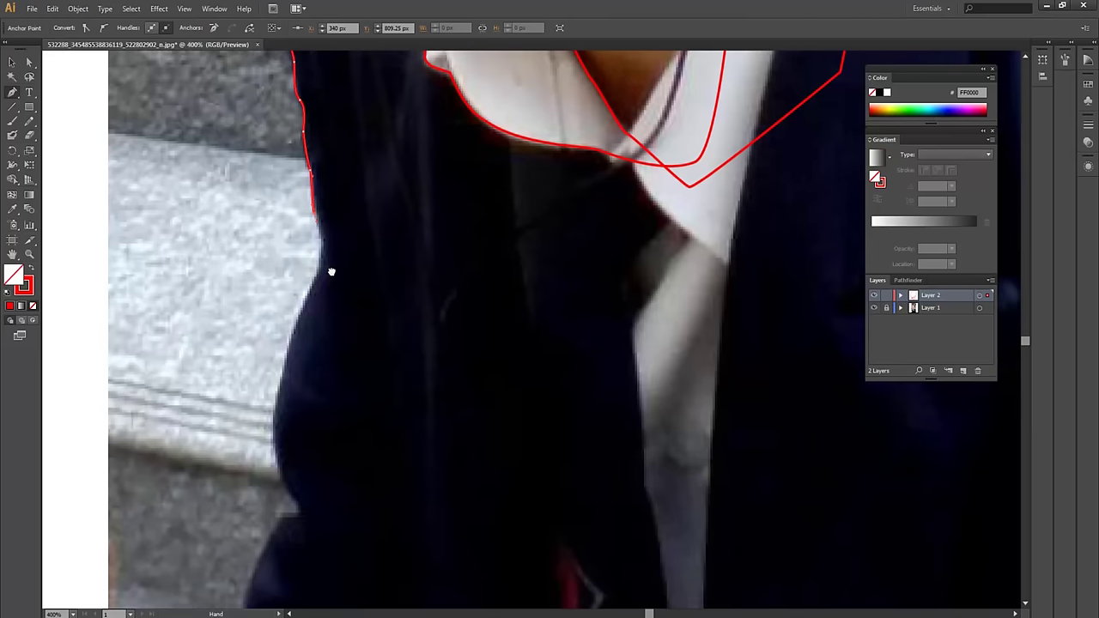
Continue the curve over the jacket's bulge down to the bottom of the photo
drag(326, 248, 293, 335)
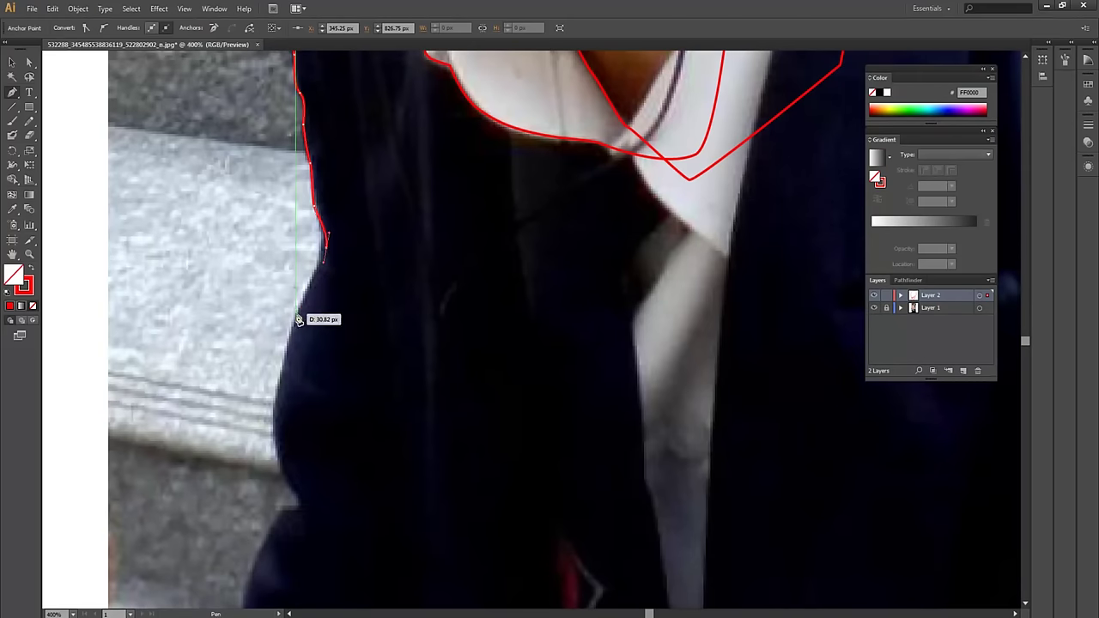
scroll(290, 343, down, 4)
drag(289, 210, 277, 256)
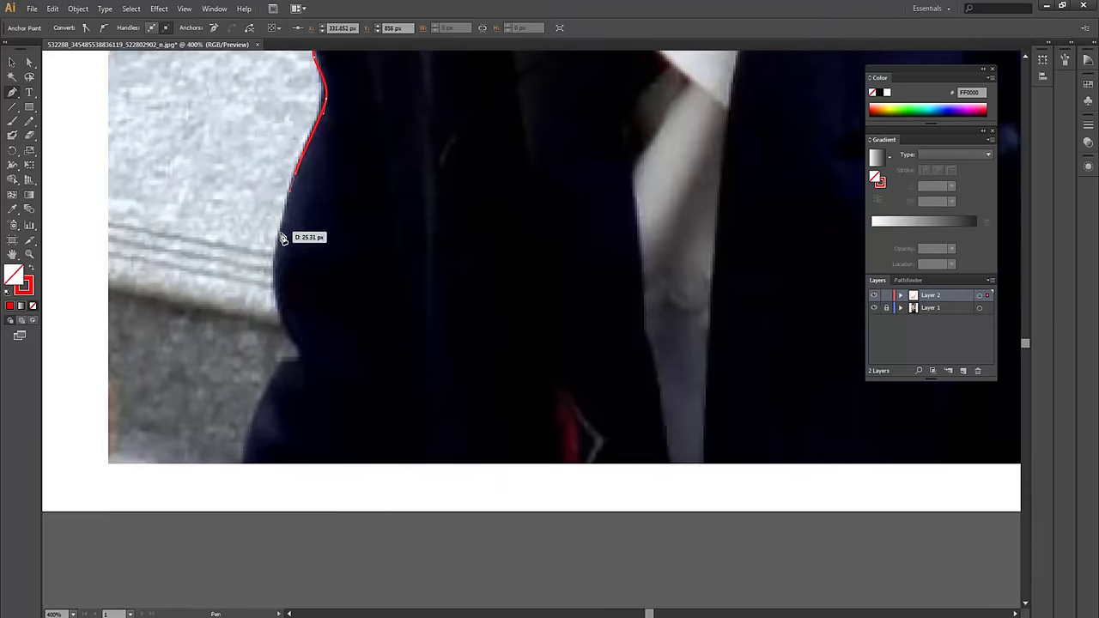
drag(283, 319, 299, 352)
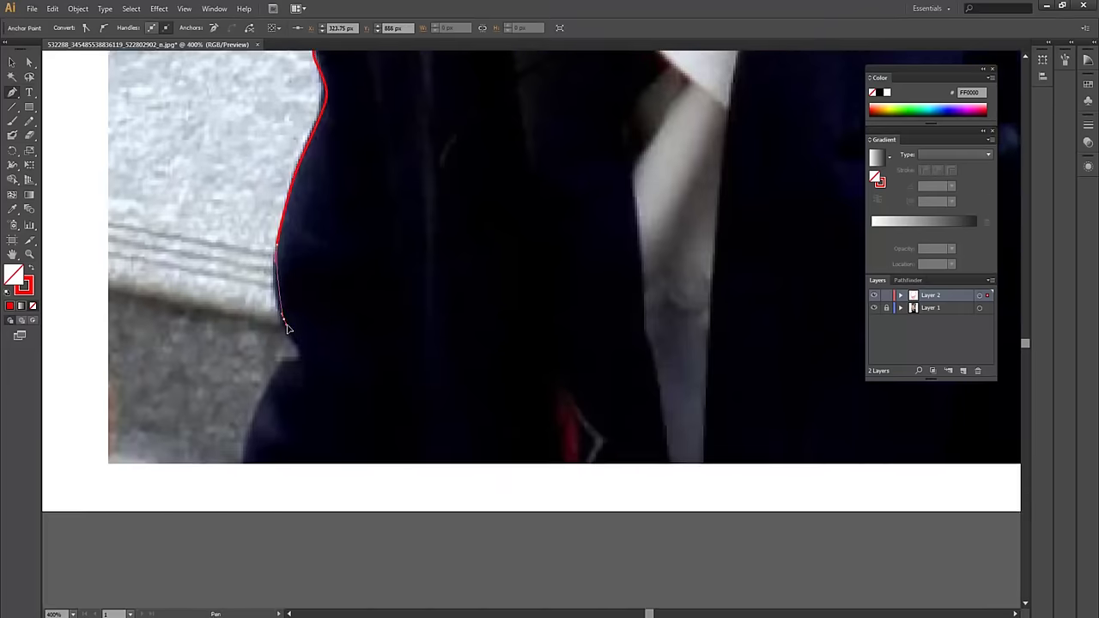
drag(289, 361, 240, 482)
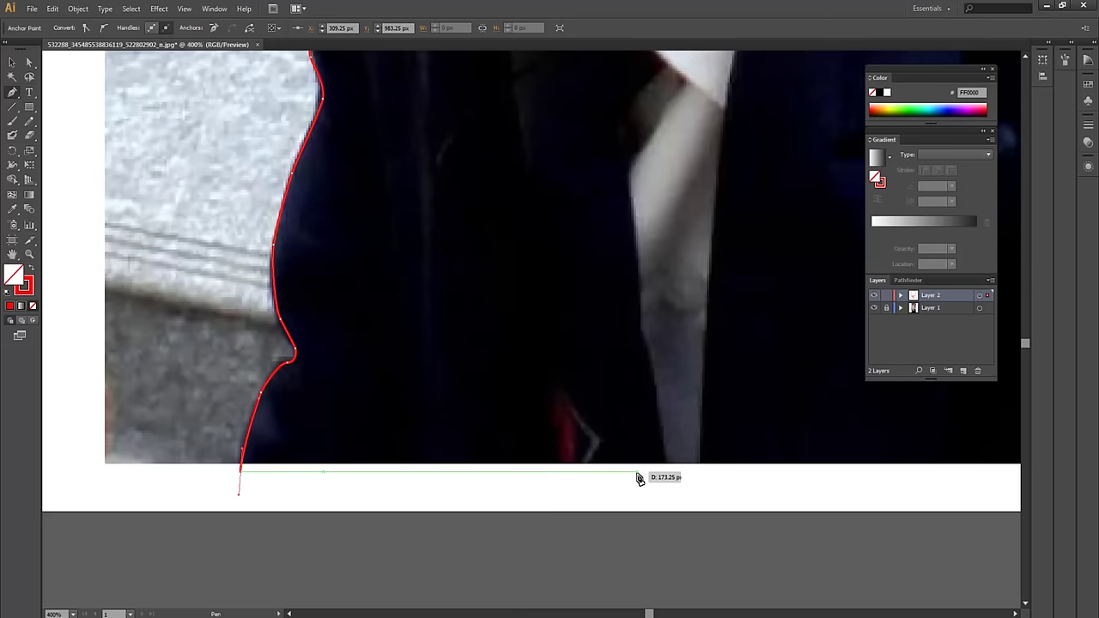
drag(638, 473, 391, 460)
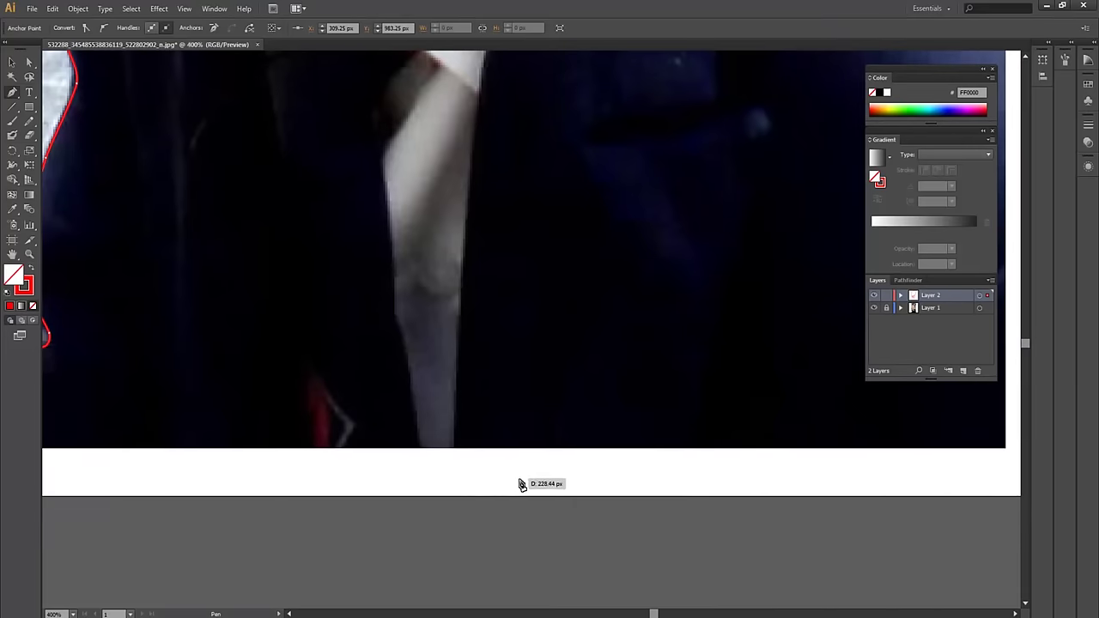
scroll(527, 473, up, 5)
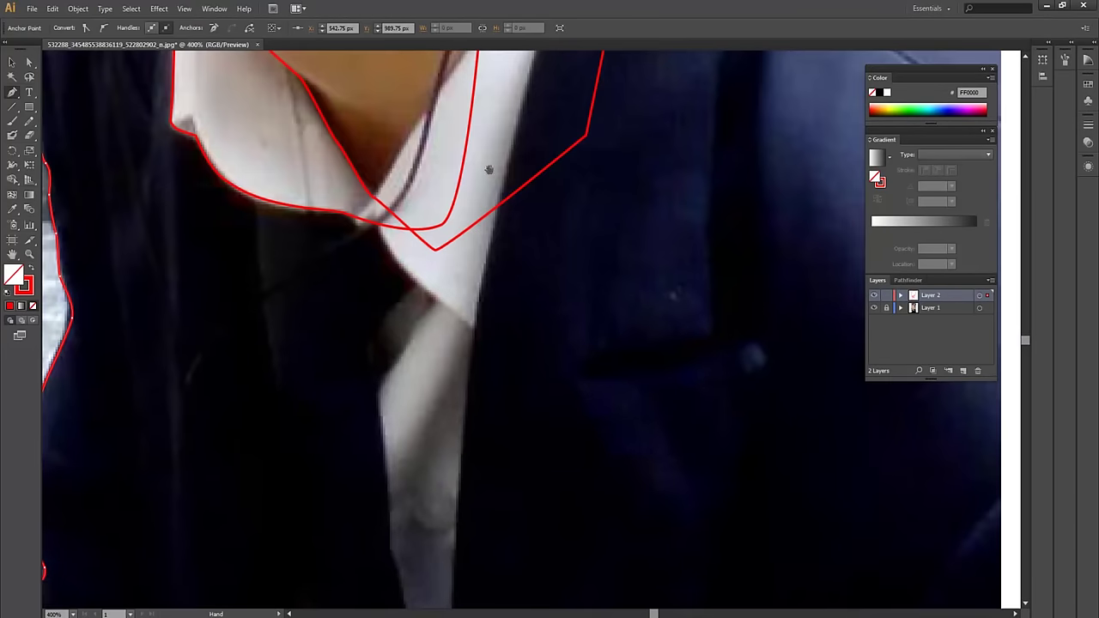
Extend the jacket path down the shirt front edge, then discard the misplaced anchors
scroll(492, 178, up, 4)
scroll(614, 167, up, 4)
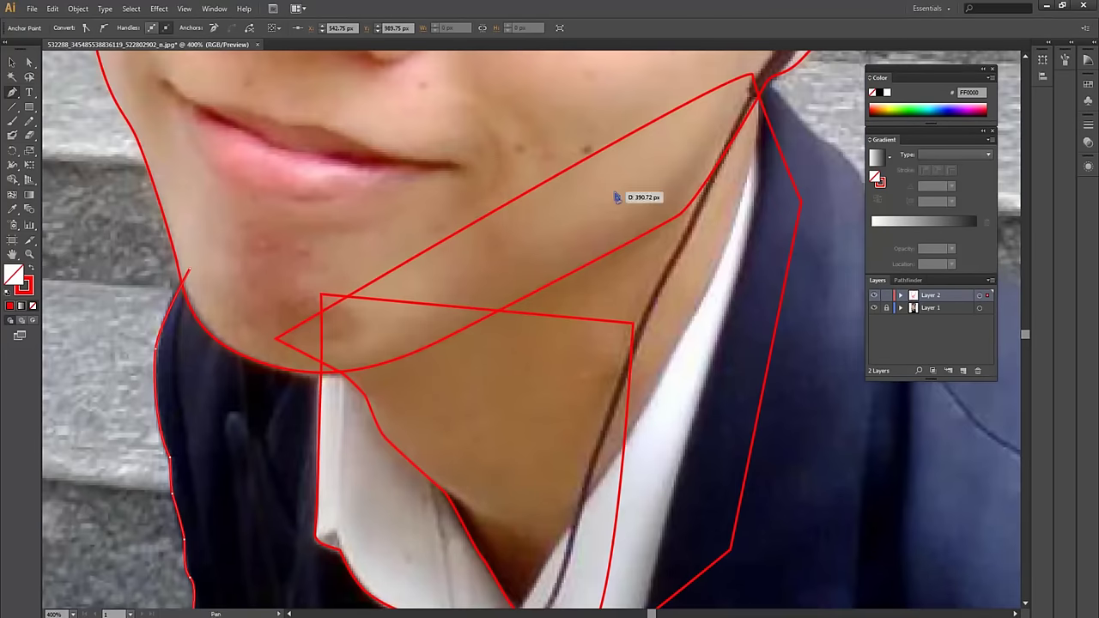
click(189, 273)
scroll(544, 164, down, 4)
scroll(517, 168, down, 3)
mouse_move(518, 168)
mouse_down()
mouse_move(333, 359)
mouse_move(333, 283)
mouse_up()
scroll(481, 257, down, 4)
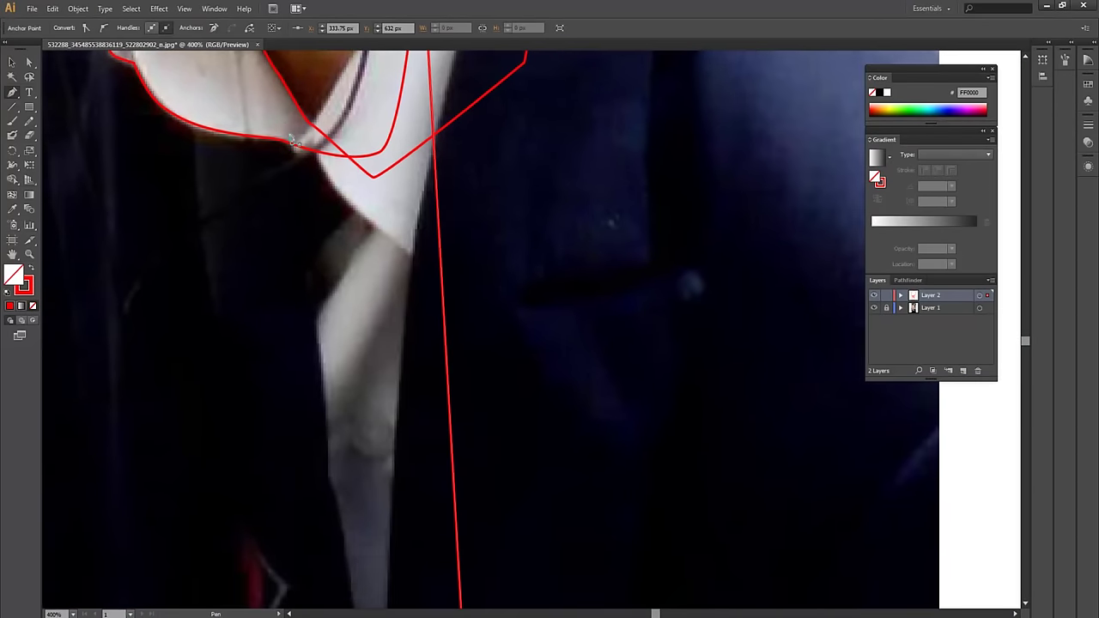
scroll(288, 133, down, 1)
drag(288, 109, 304, 248)
click(316, 327)
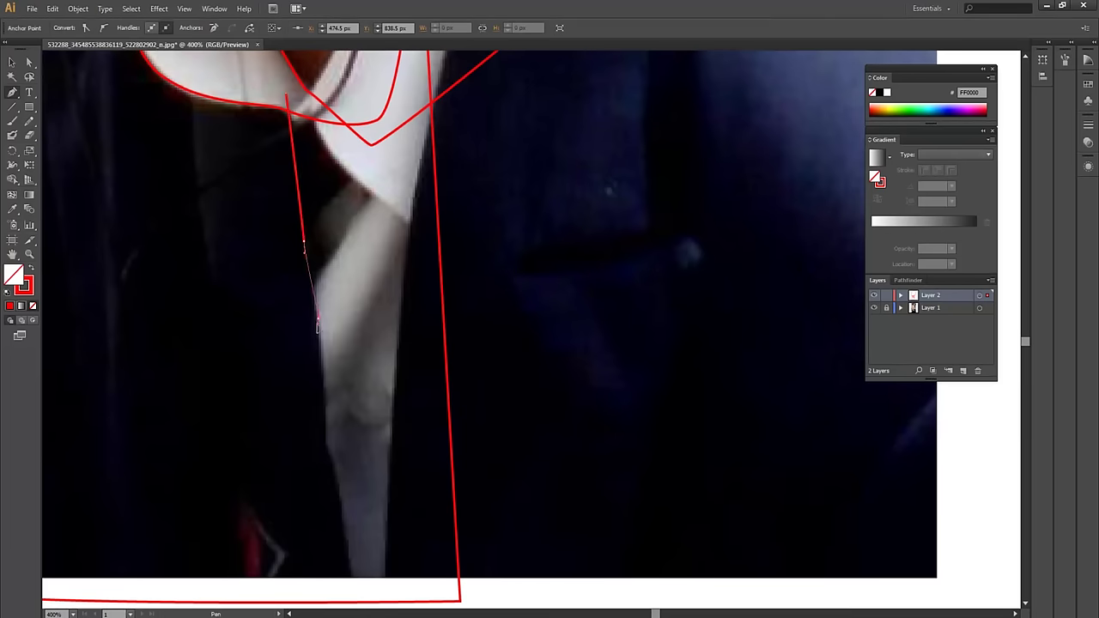
key(ctrl+z)
click(314, 316)
scroll(319, 339, down, 3)
drag(326, 292, 328, 342)
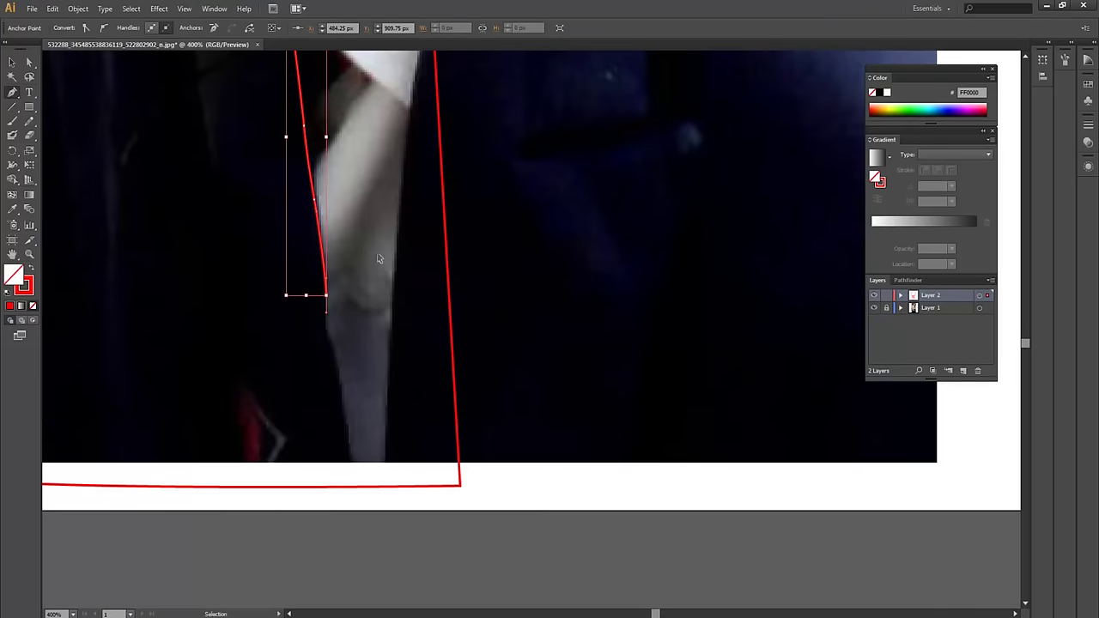
drag(355, 178, 398, 307)
key(ctrl+z)
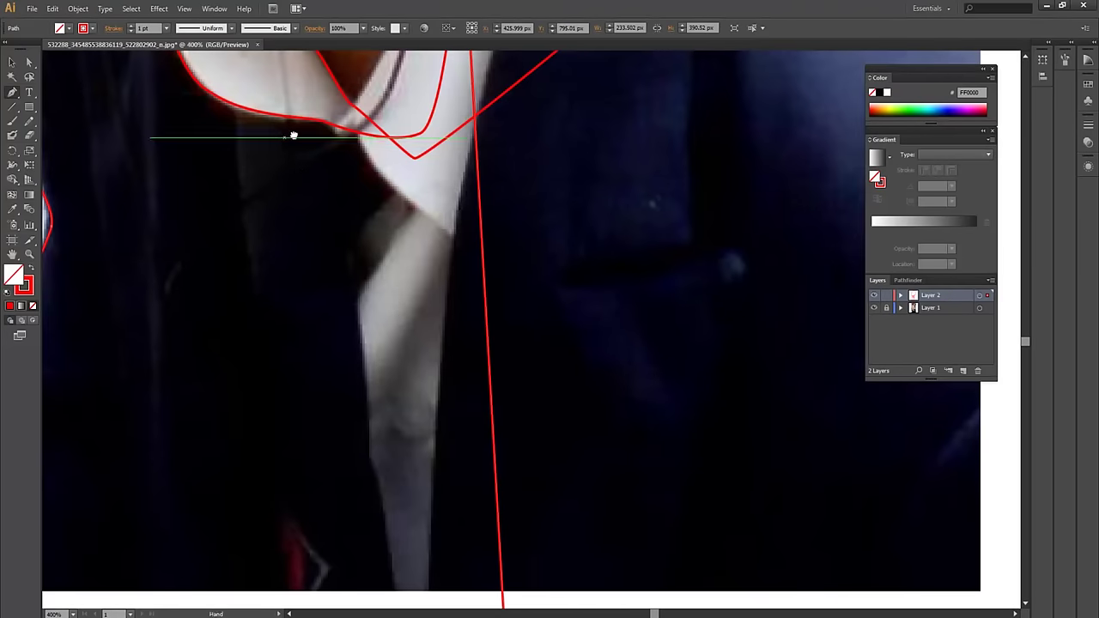
Start a new jacket path at the collar edge and run it along the photo's bottom edge
drag(265, 73, 292, 226)
scroll(292, 215, down, 2)
drag(296, 268, 333, 498)
click(322, 492)
click(528, 494)
Bring the jacket path back up the lapel to the collar and close it on its first anchor
scroll(513, 447, up, 5)
scroll(493, 464, up, 2)
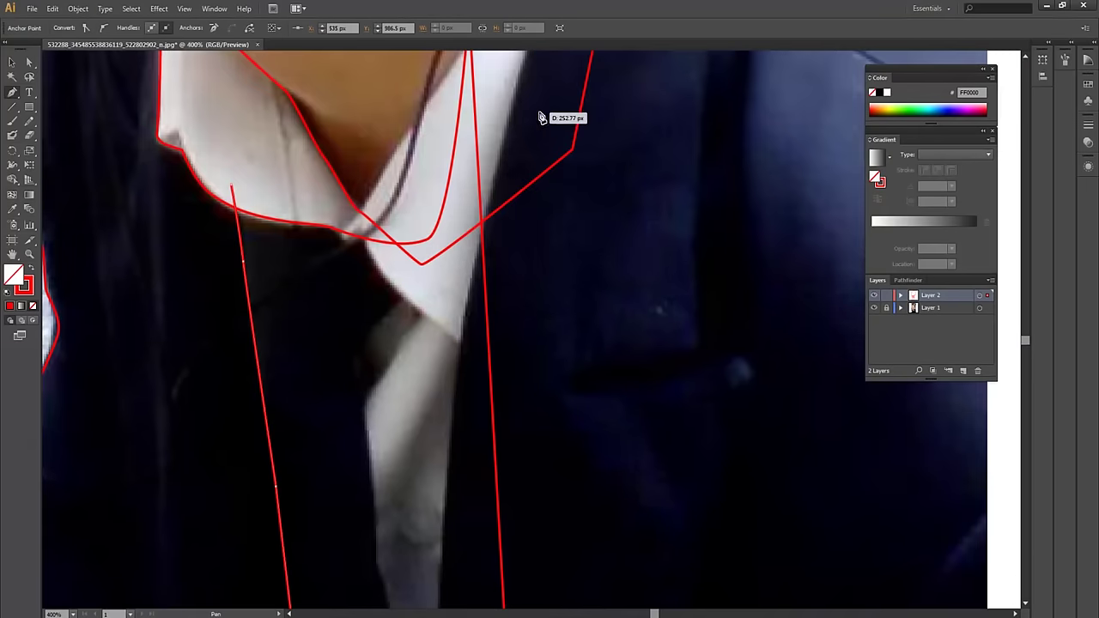
drag(541, 117, 527, 224)
scroll(527, 223, down, 2)
click(516, 210)
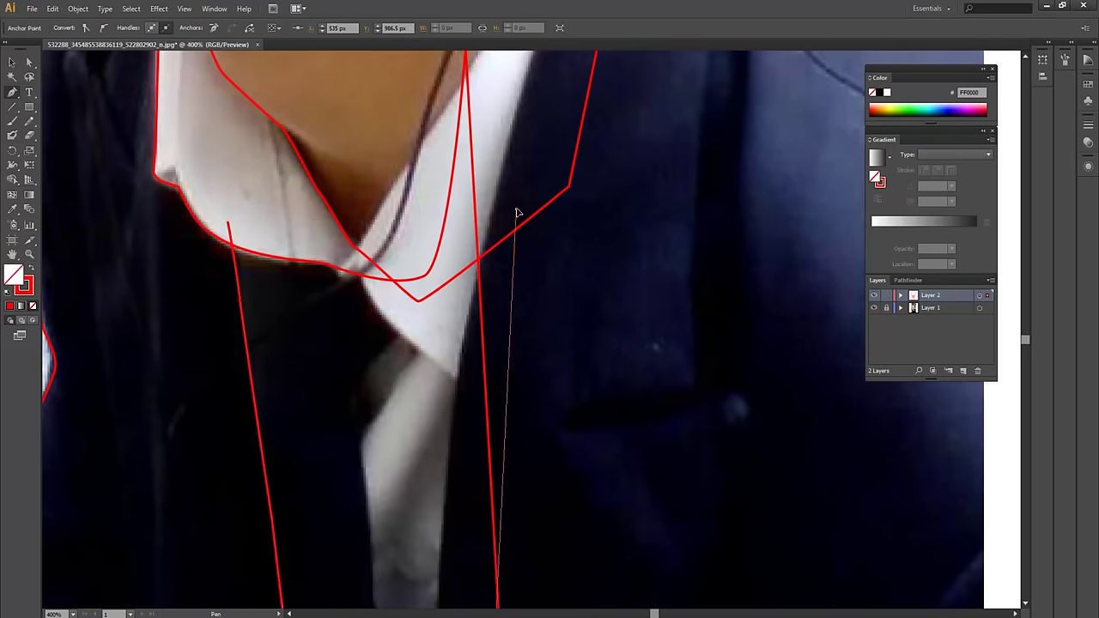
click(230, 227)
scroll(441, 331, up, 5)
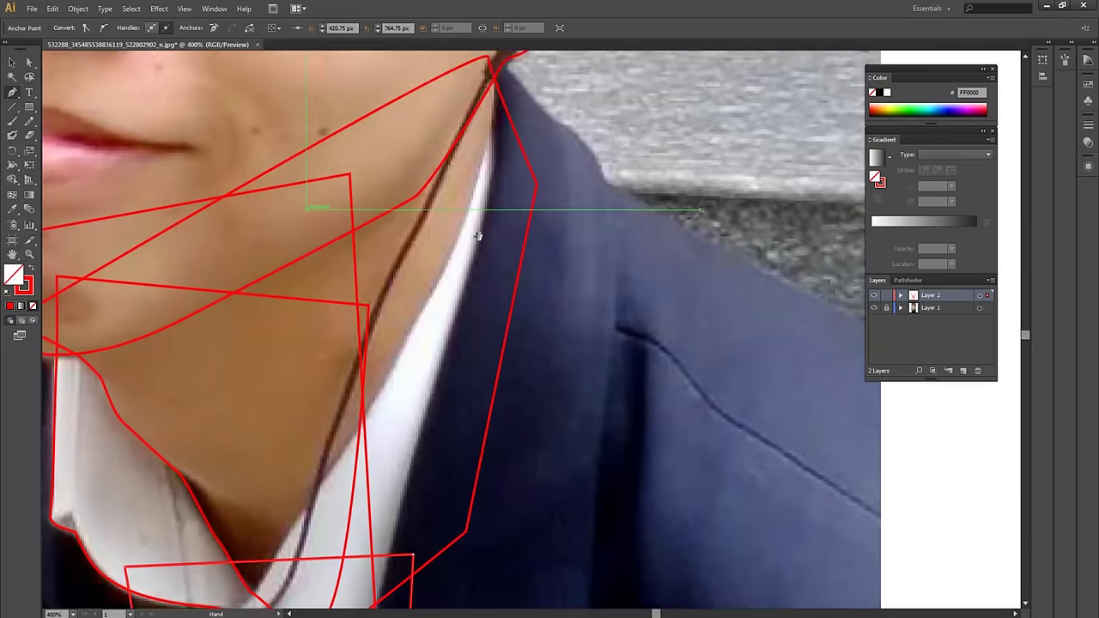
scroll(486, 199, down, 2)
scroll(498, 185, up, 3)
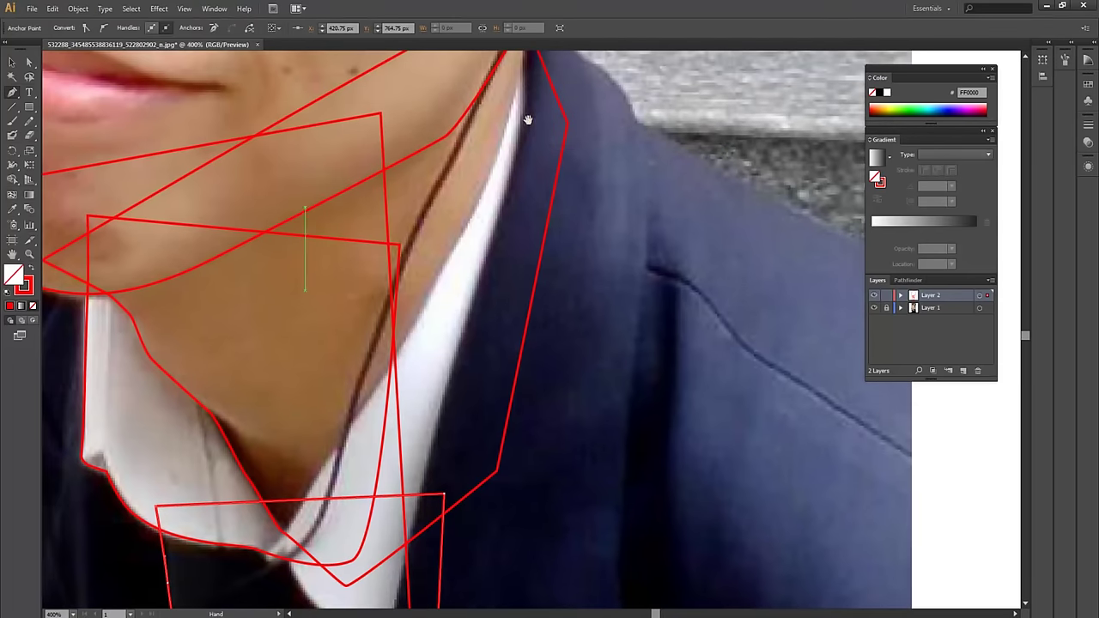
scroll(514, 161, up, 1)
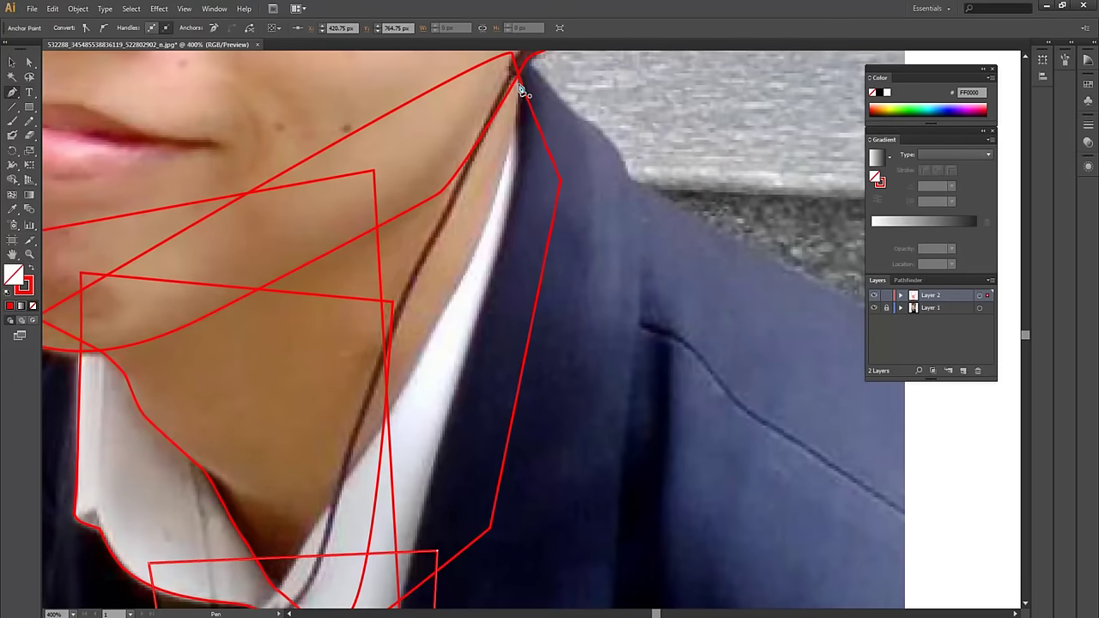
click(518, 116)
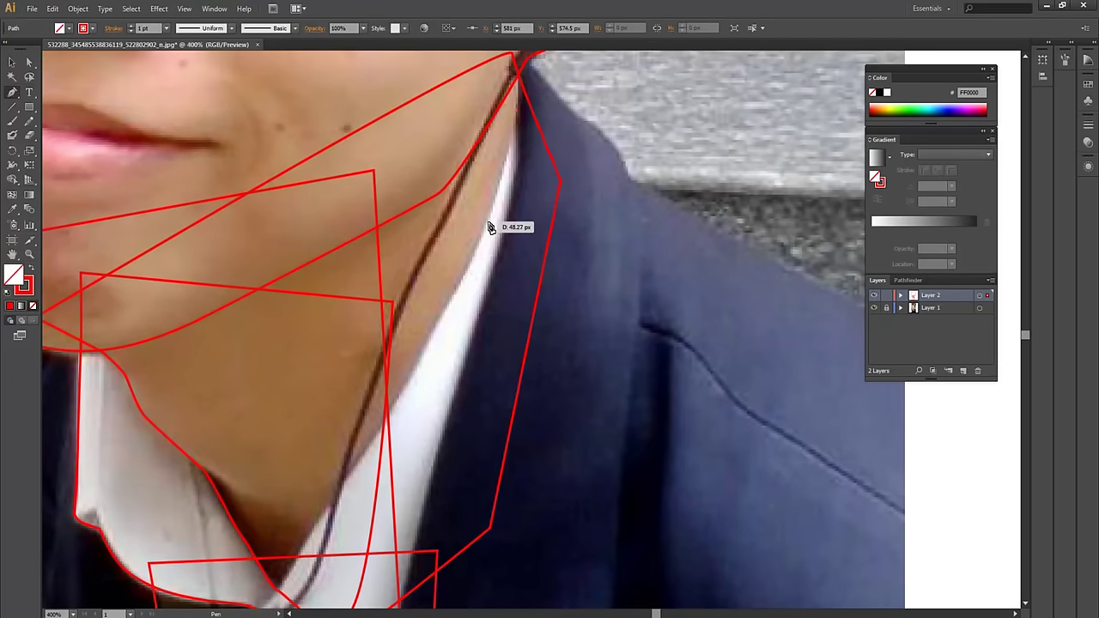
Start a new path at the neck and curve it along the collar's lower edge to its tip
click(476, 257)
scroll(476, 254, down, 1)
scroll(458, 215, down, 2)
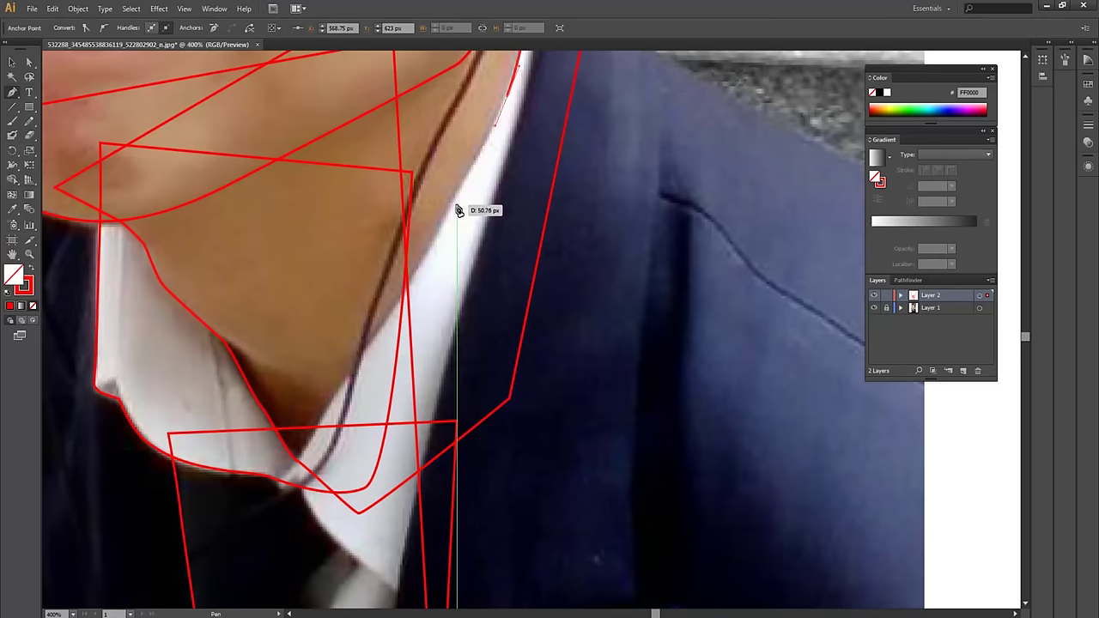
scroll(441, 232, down, 3)
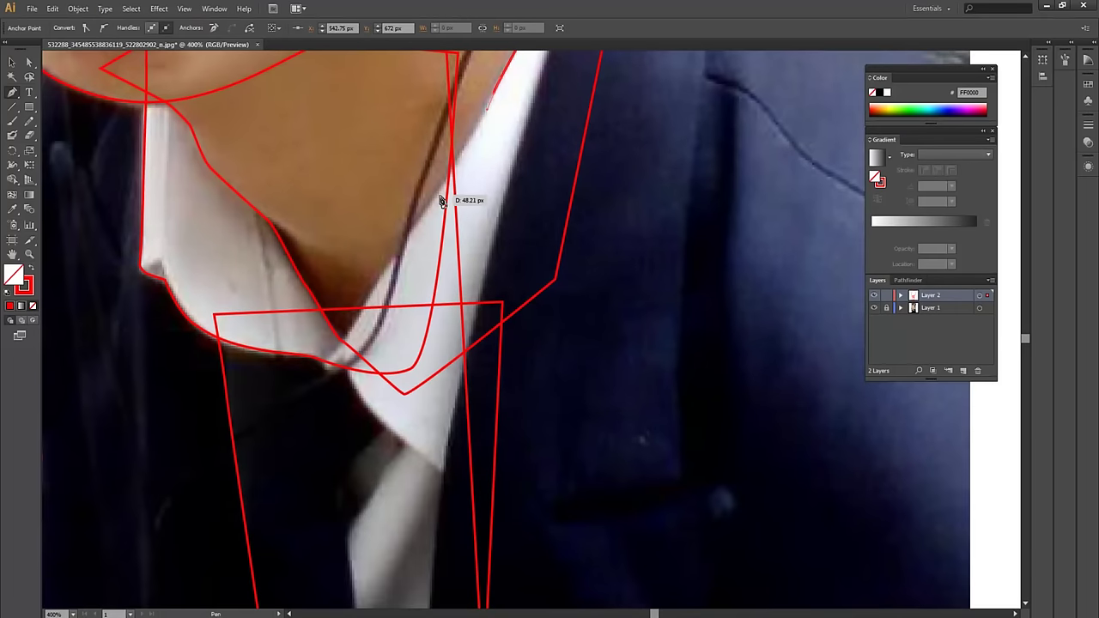
drag(424, 221, 432, 180)
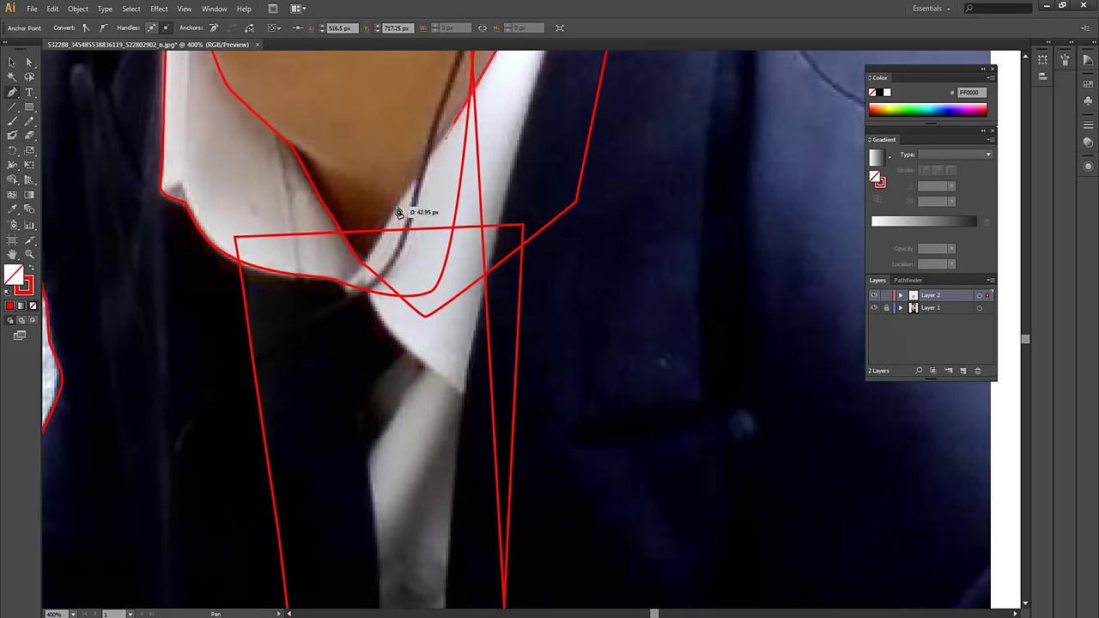
click(343, 284)
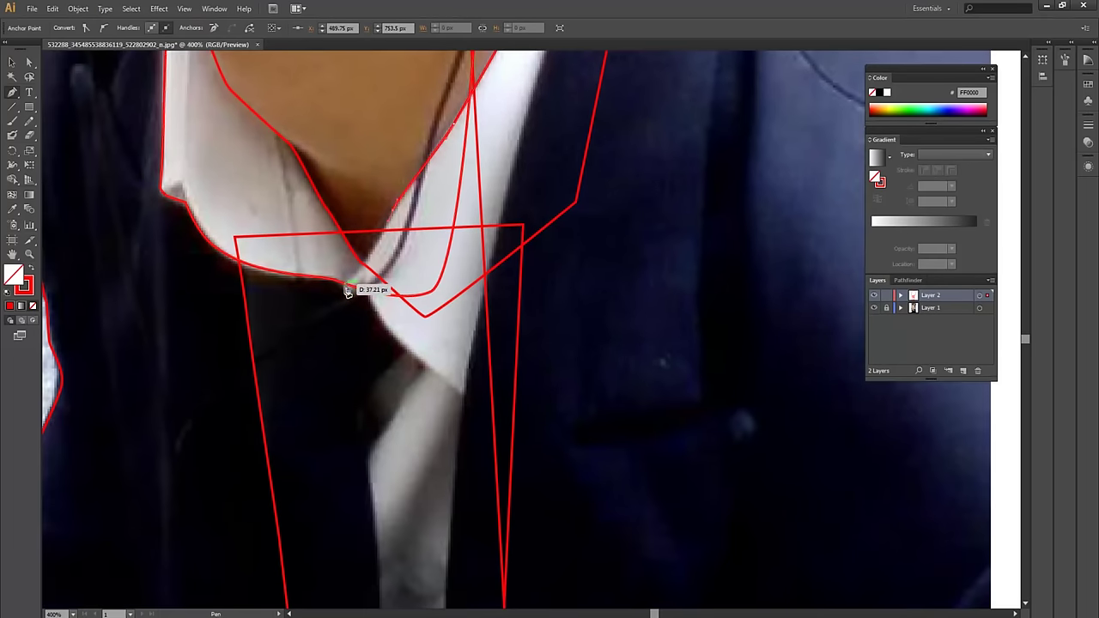
mouse_move(342, 285)
mouse_down()
mouse_move(363, 302)
mouse_move(352, 166)
mouse_up()
drag(386, 241, 400, 255)
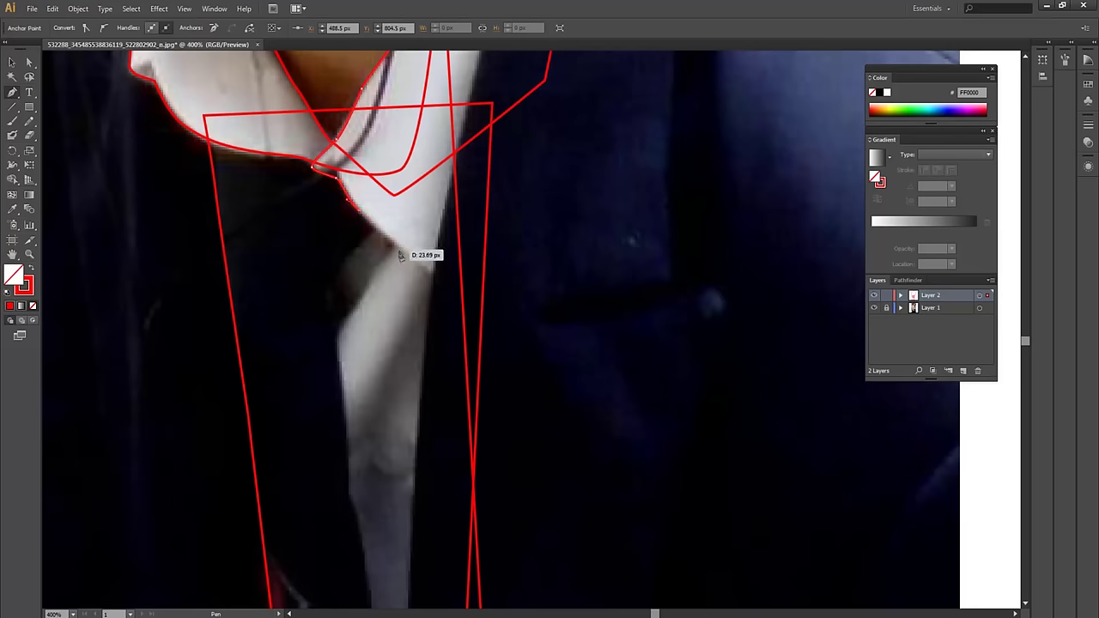
click(448, 295)
Place curved anchors on the collar and where it meets the jacket, following the lapel down
drag(588, 237, 509, 353)
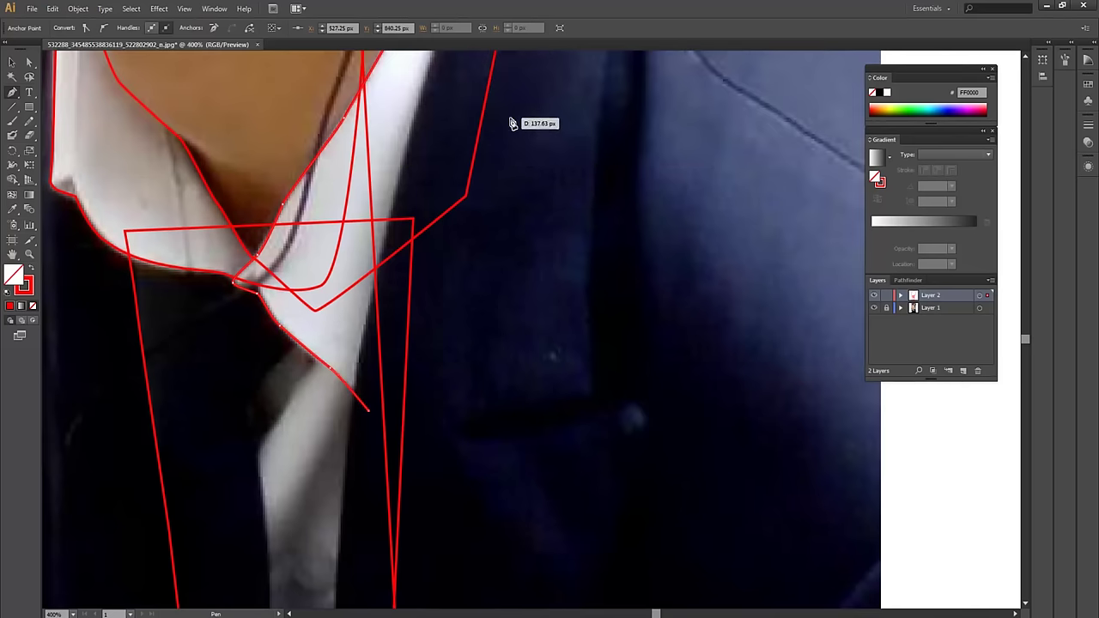
drag(510, 118, 454, 369)
drag(490, 182, 423, 104)
scroll(429, 103, up, 1)
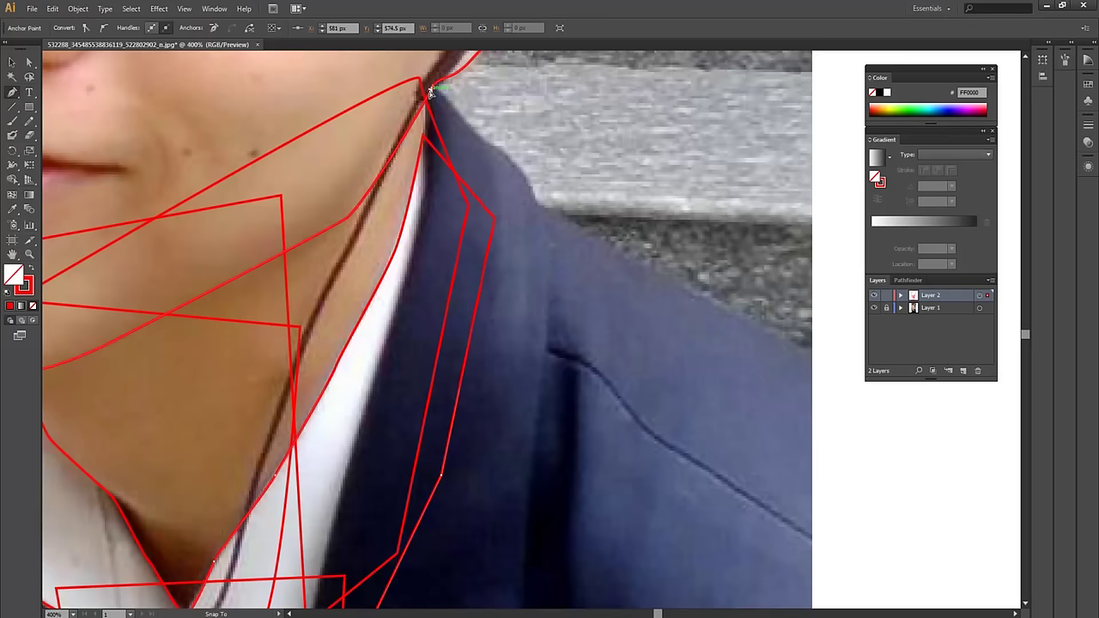
drag(427, 100, 433, 178)
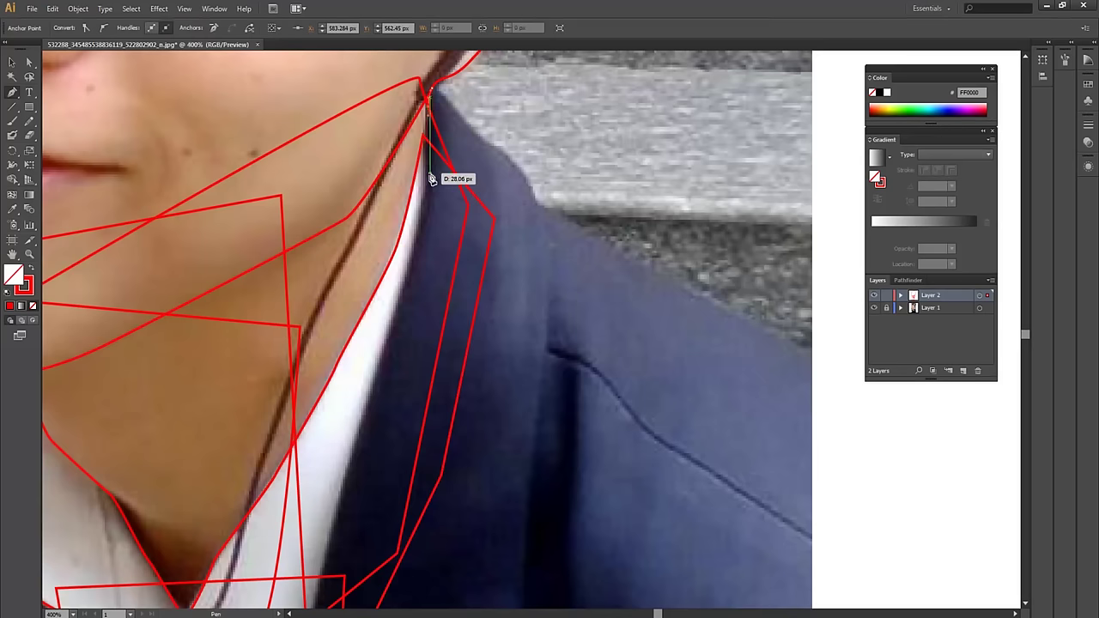
drag(413, 271, 427, 155)
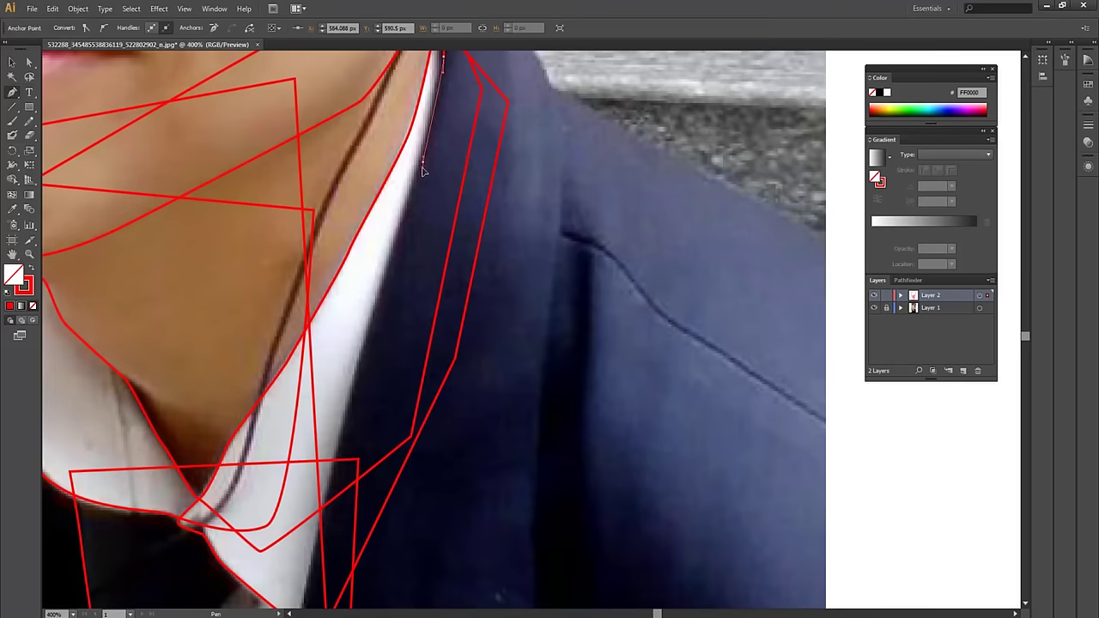
drag(415, 194, 422, 141)
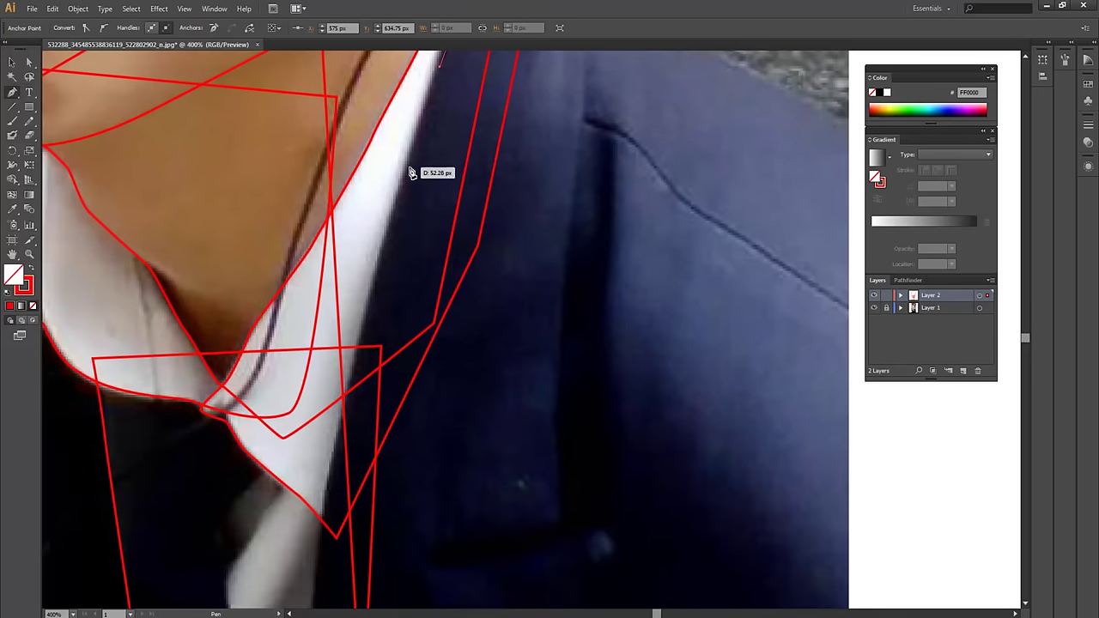
drag(400, 201, 404, 160)
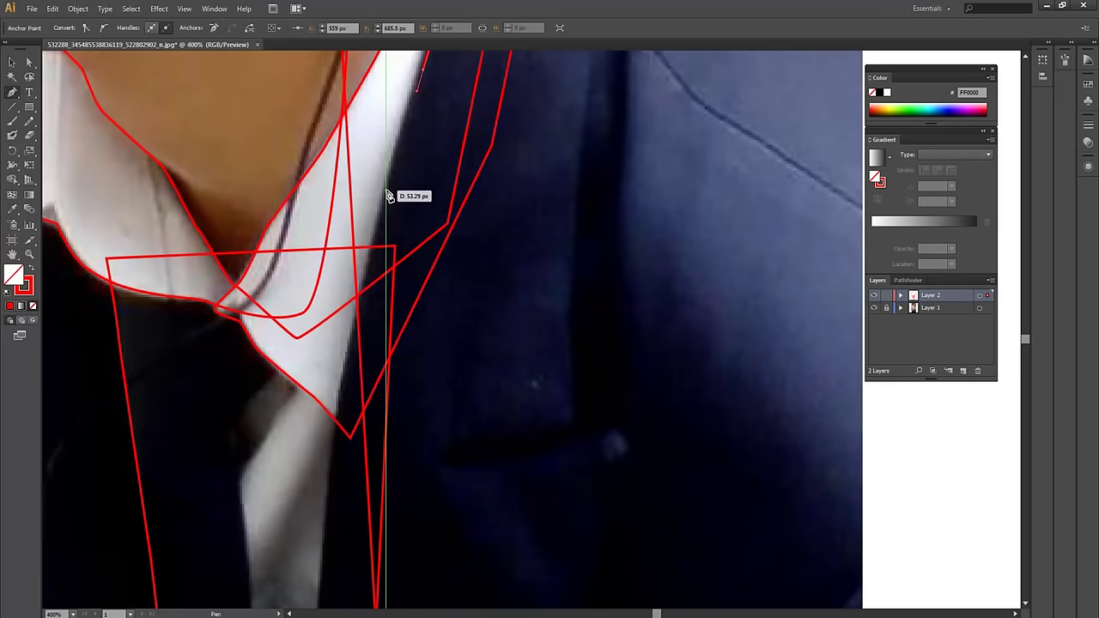
Add anchors down the white shirt's right edge to the photo's bottom edge
click(357, 306)
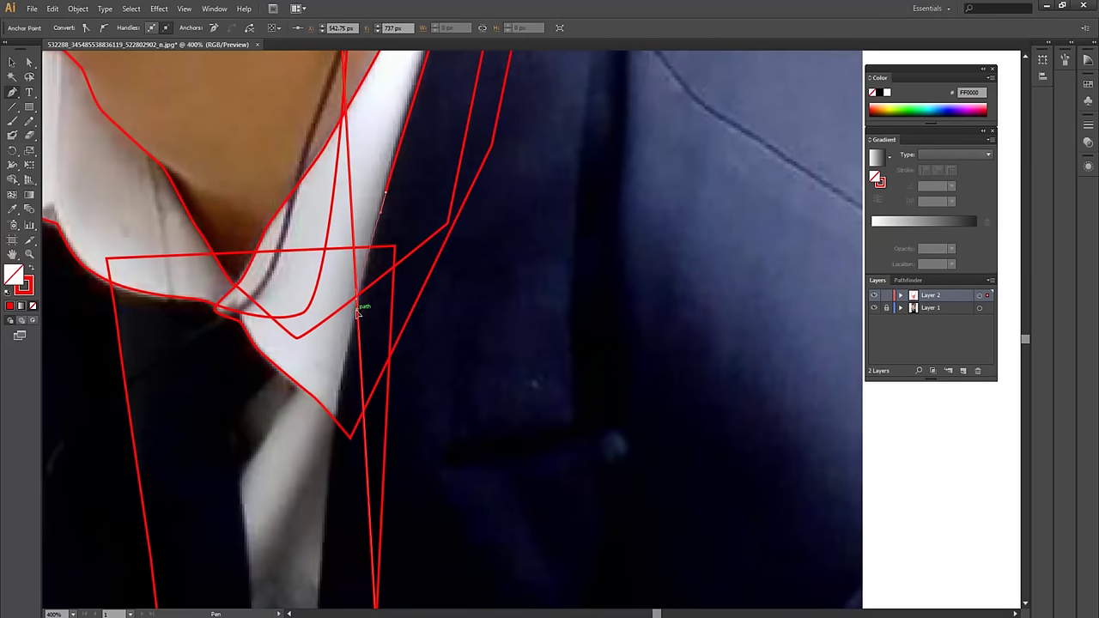
click(350, 342)
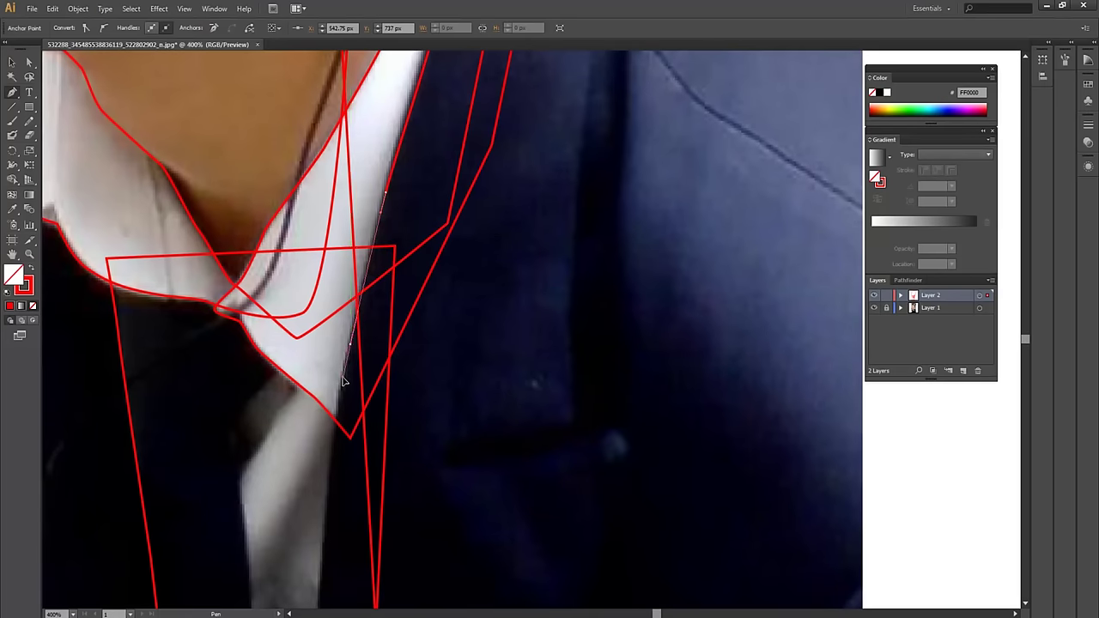
scroll(347, 386, down, 3)
click(330, 337)
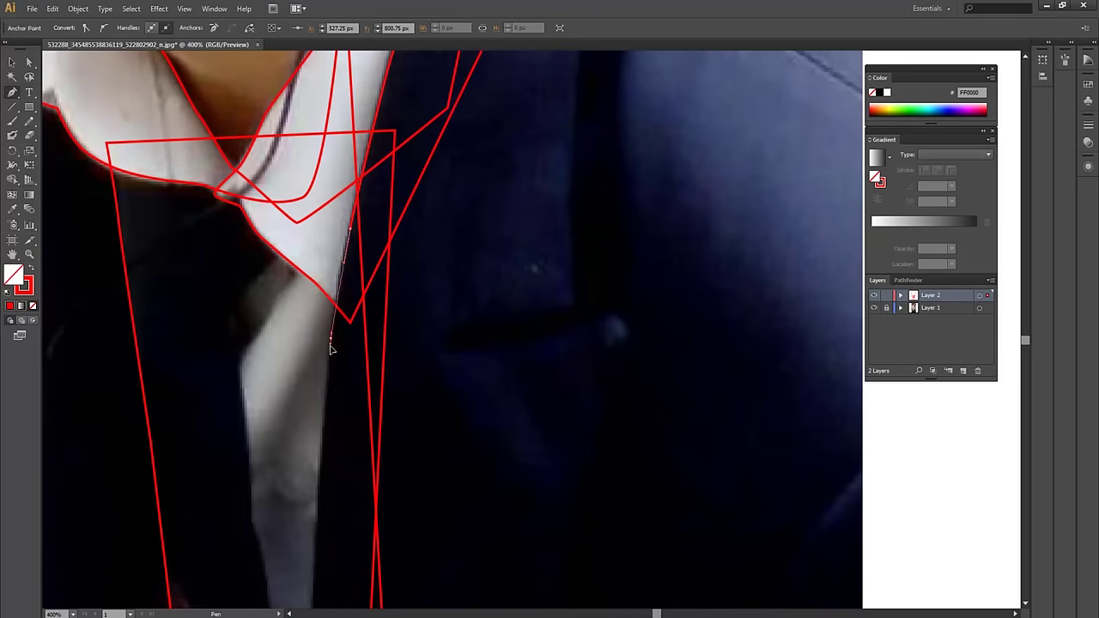
drag(333, 388, 329, 115)
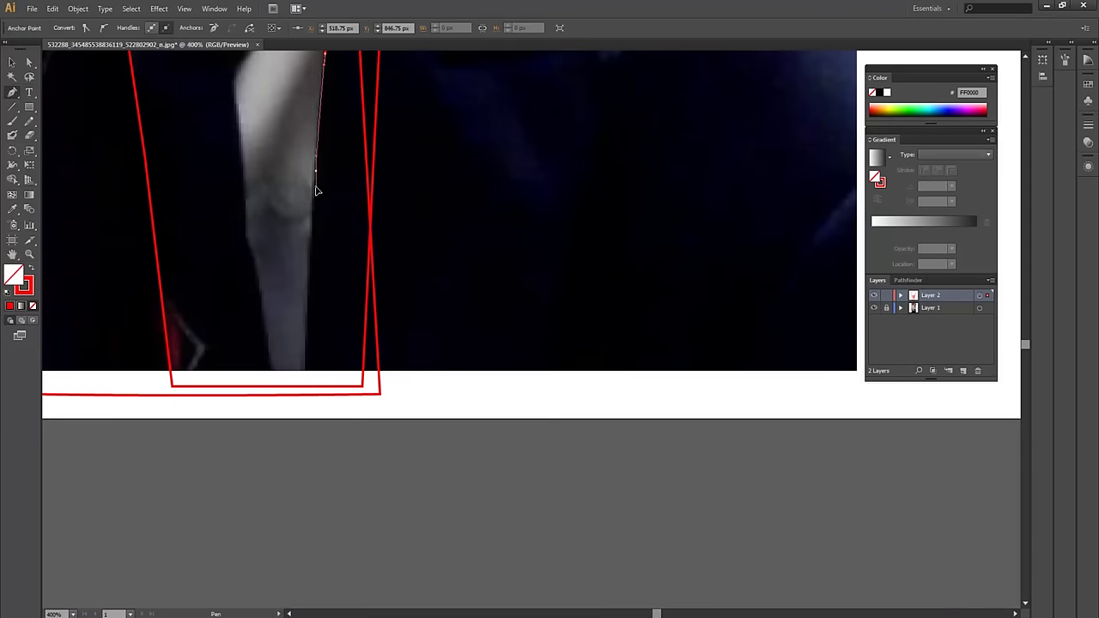
click(310, 264)
click(306, 387)
key(space)
Add anchors up the jacket's right side and along the shoulder line
drag(637, 397, 315, 412)
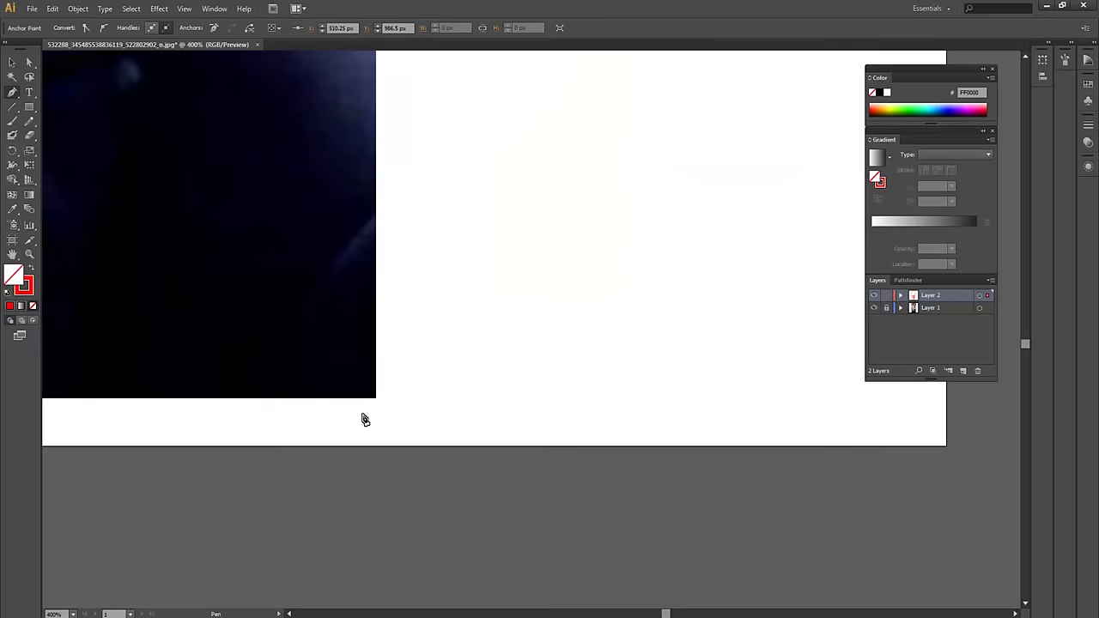
key(space)
mouse_move(387, 405)
mouse_down()
mouse_move(446, 446)
mouse_move(489, 295)
mouse_move(456, 248)
mouse_up()
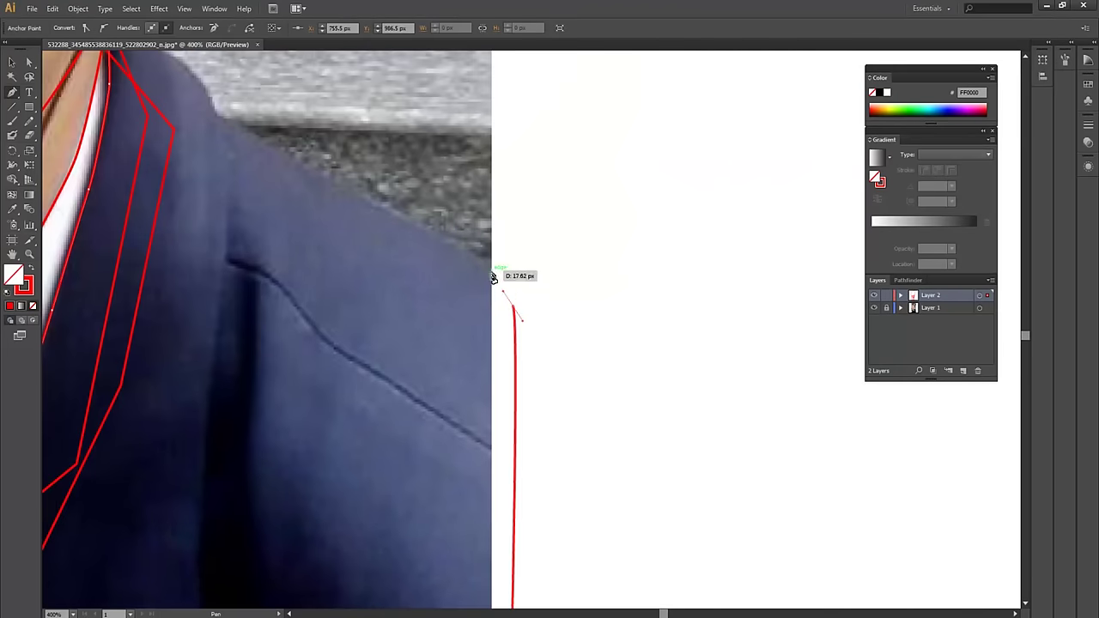
click(308, 170)
key(space)
drag(307, 170, 360, 249)
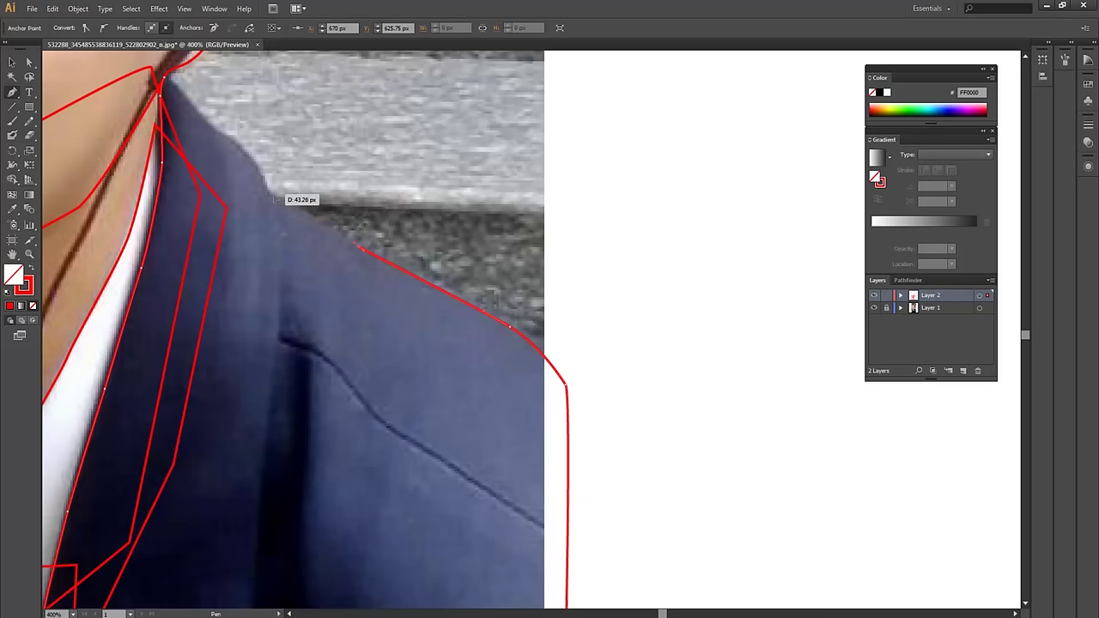
click(270, 195)
mouse_move(274, 199)
mouse_down()
mouse_move(349, 268)
mouse_move(710, 424)
mouse_up()
scroll(375, 295, up, 1)
scroll(375, 296, up, 1)
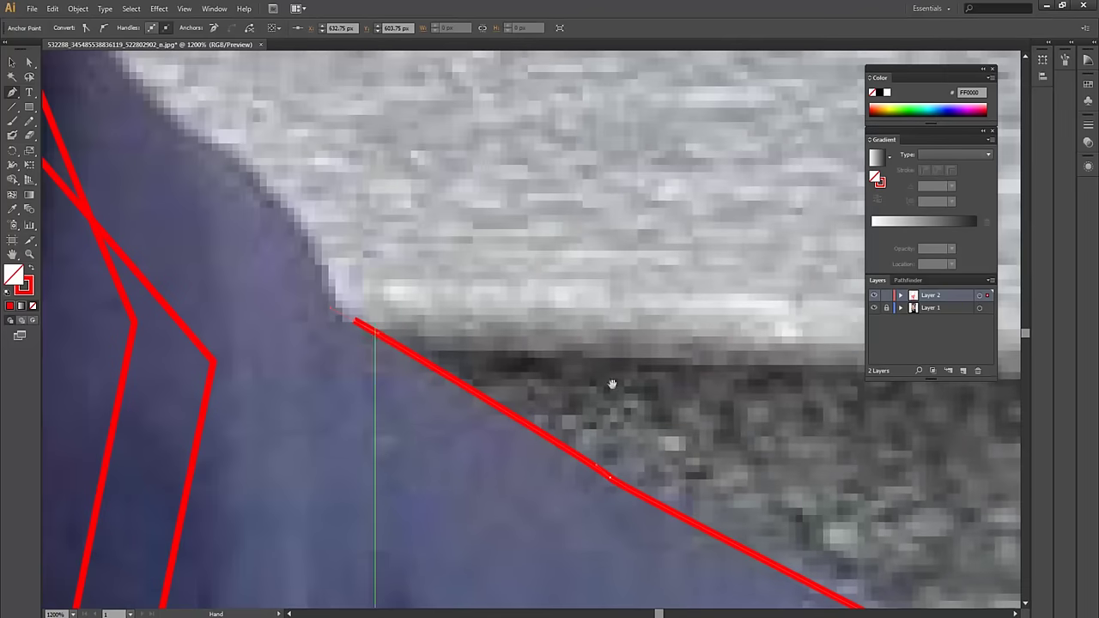
Resume the open path at its end, trace the shoulder corner to the neck, and close it
click(358, 325)
click(358, 325)
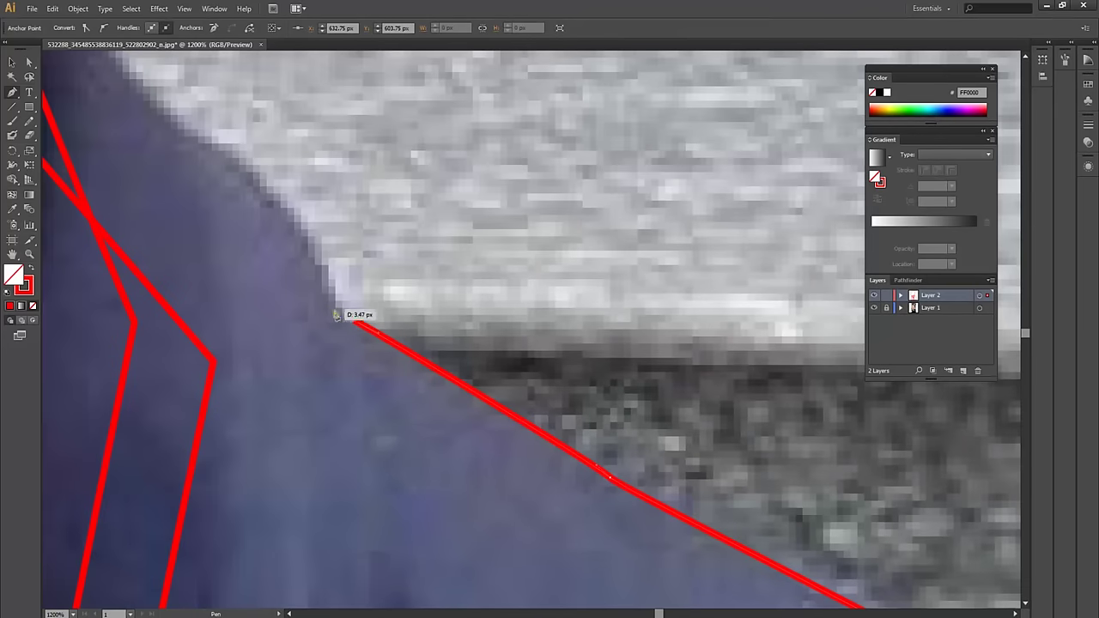
click(335, 309)
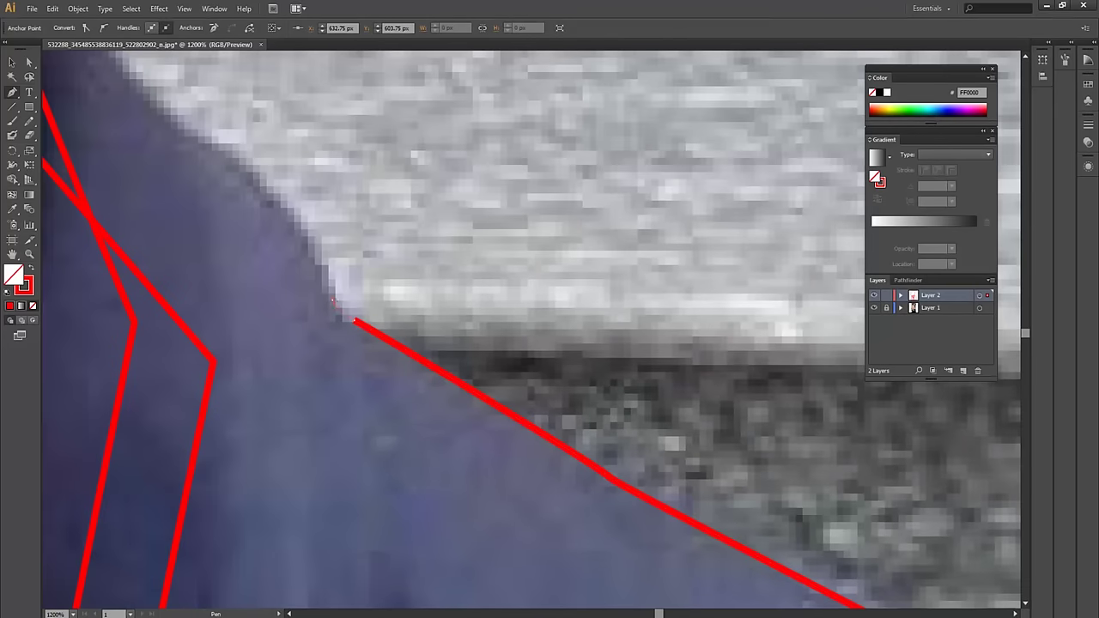
click(245, 166)
drag(244, 166, 335, 257)
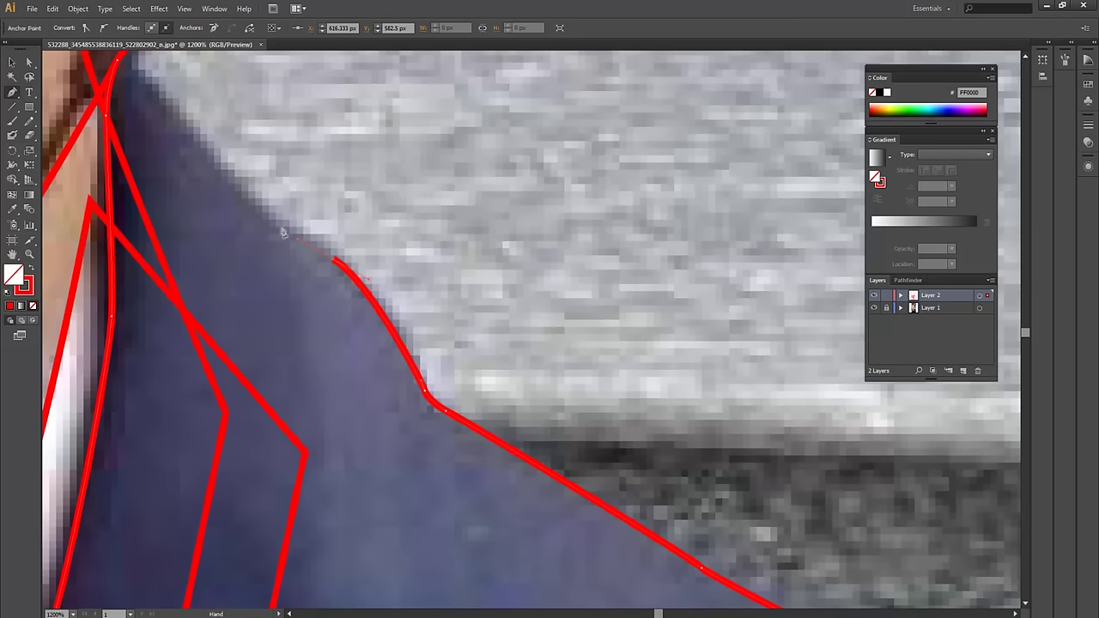
click(233, 176)
drag(233, 176, 289, 286)
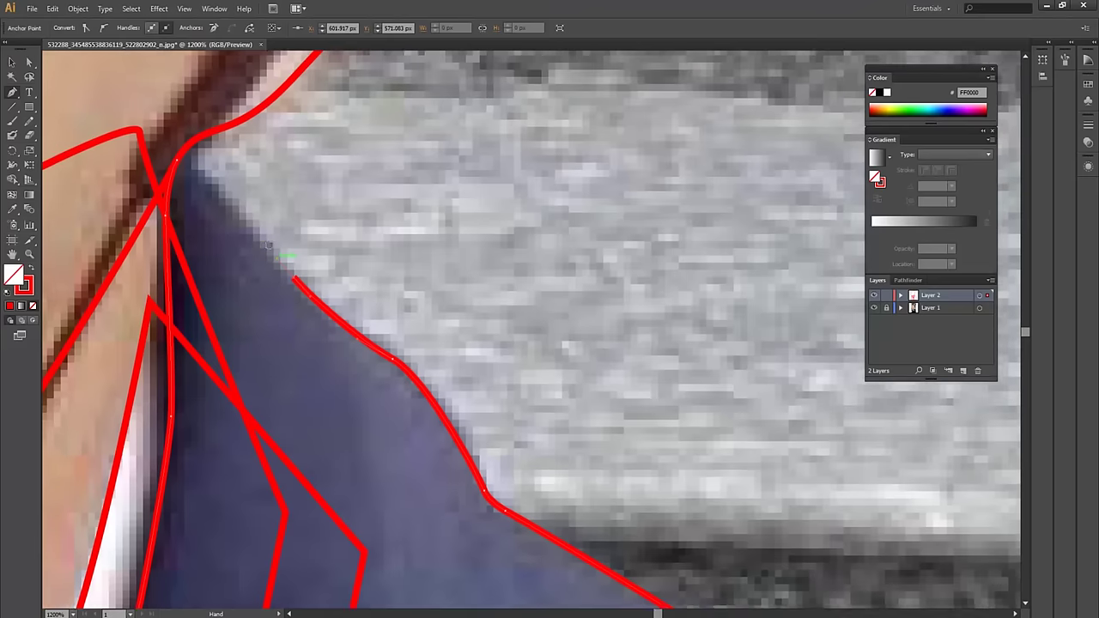
drag(193, 185, 182, 176)
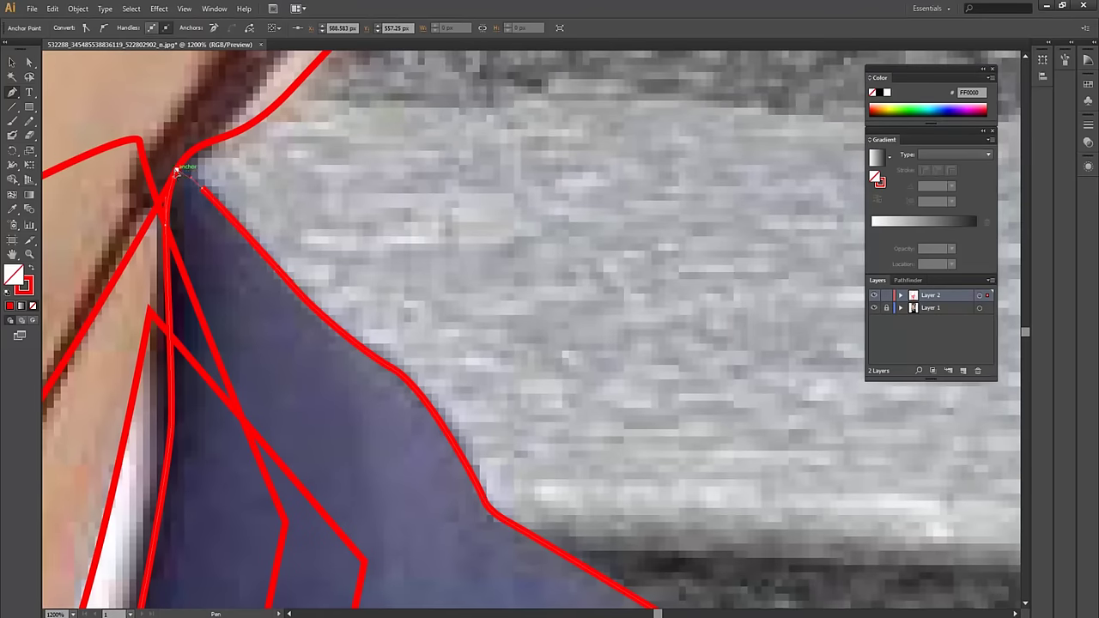
click(175, 178)
key(ctrl+minus)
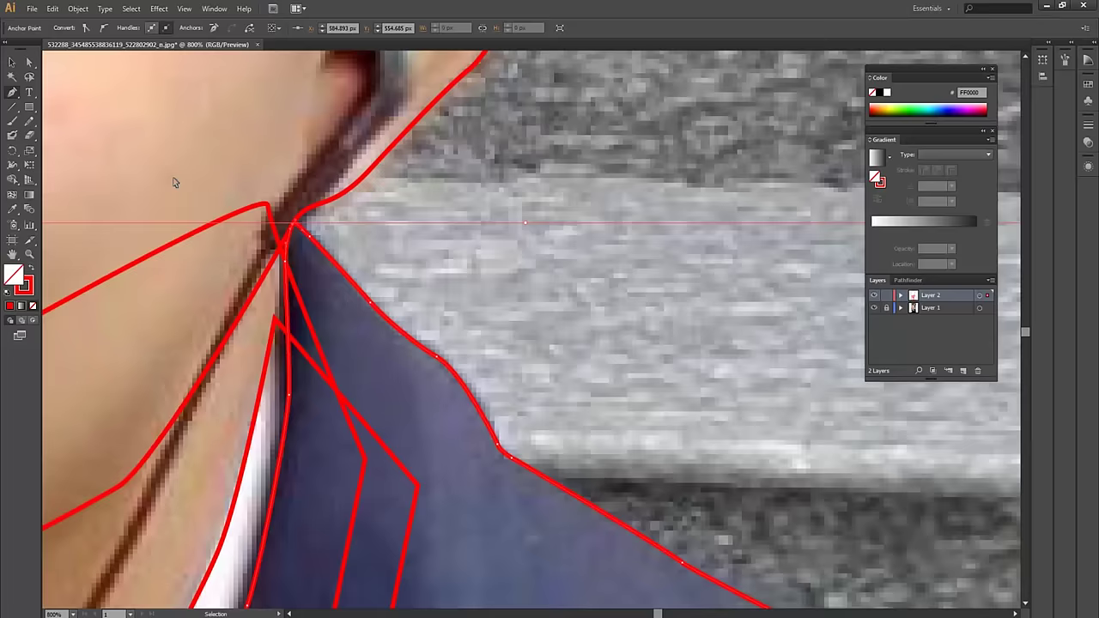
key(ctrl+minus)
key(ctrl+minus)
key(ctrl+minus)
key(ctrl+minus)
key(ctrl+minus)
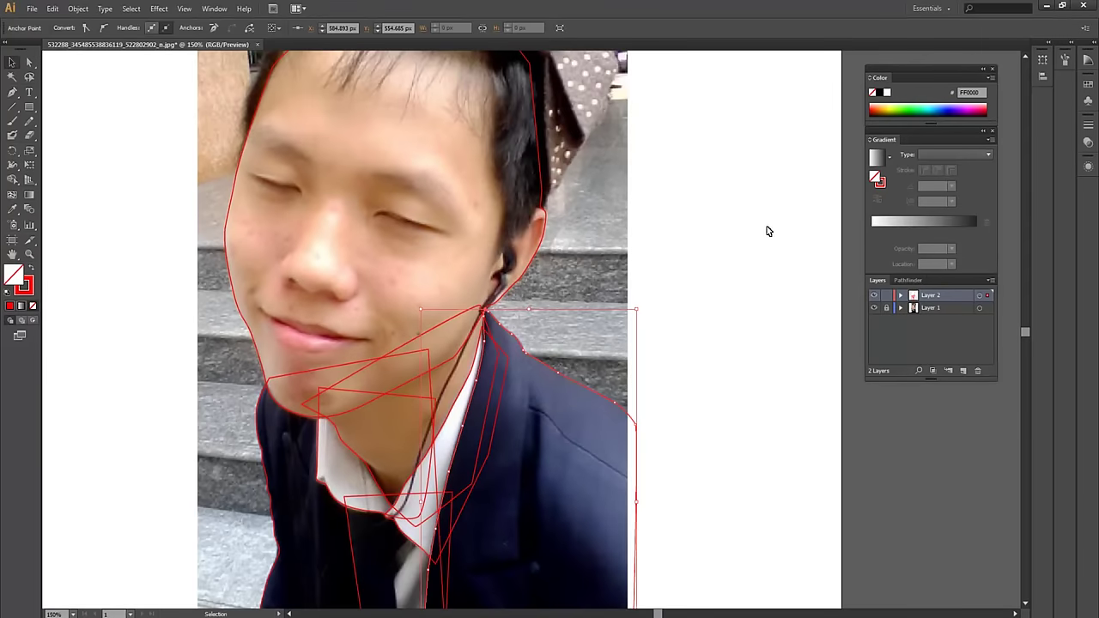
Deselect the face outline and zoom in on the ear
click(657, 338)
drag(658, 339, 671, 364)
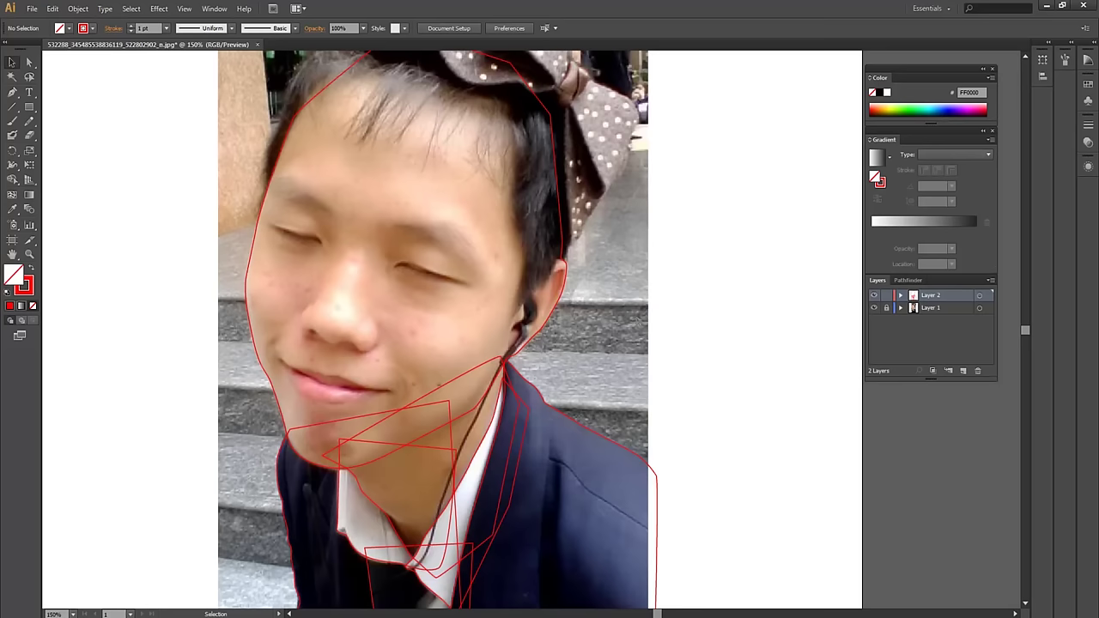
key(ctrl+plus)
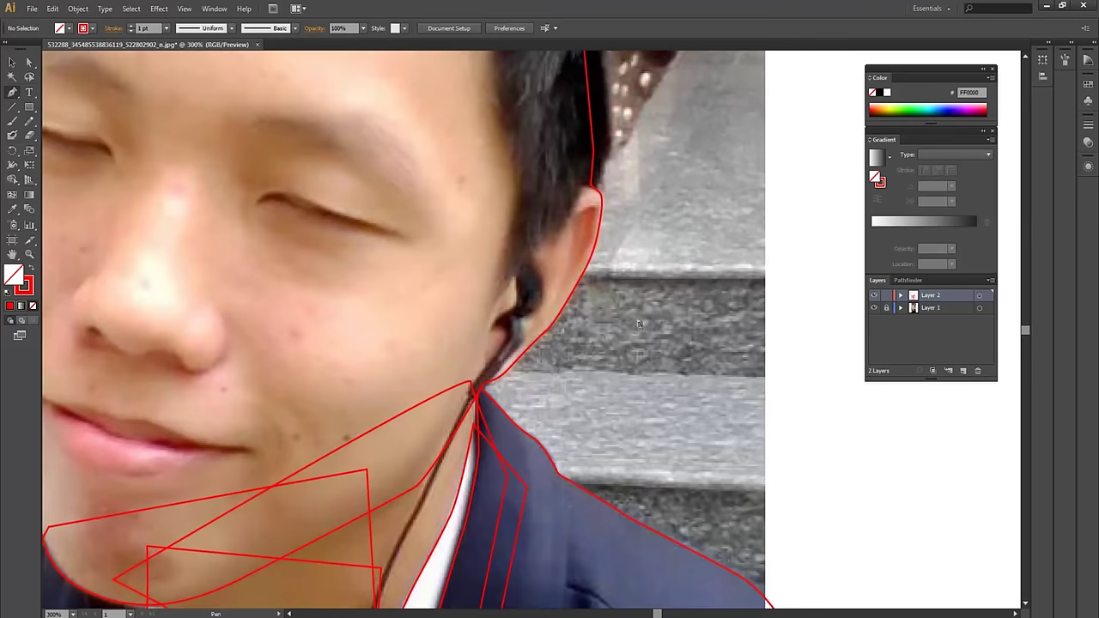
drag(520, 284, 517, 358)
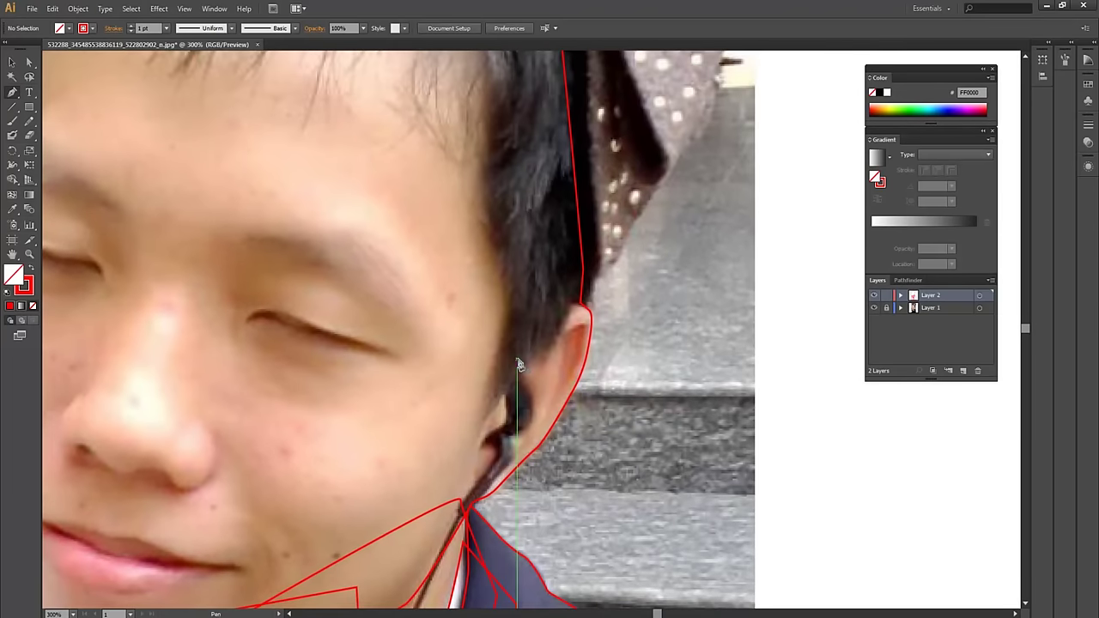
key(ctrl+plus)
key(ctrl+plus)
scroll(541, 300, down, 2)
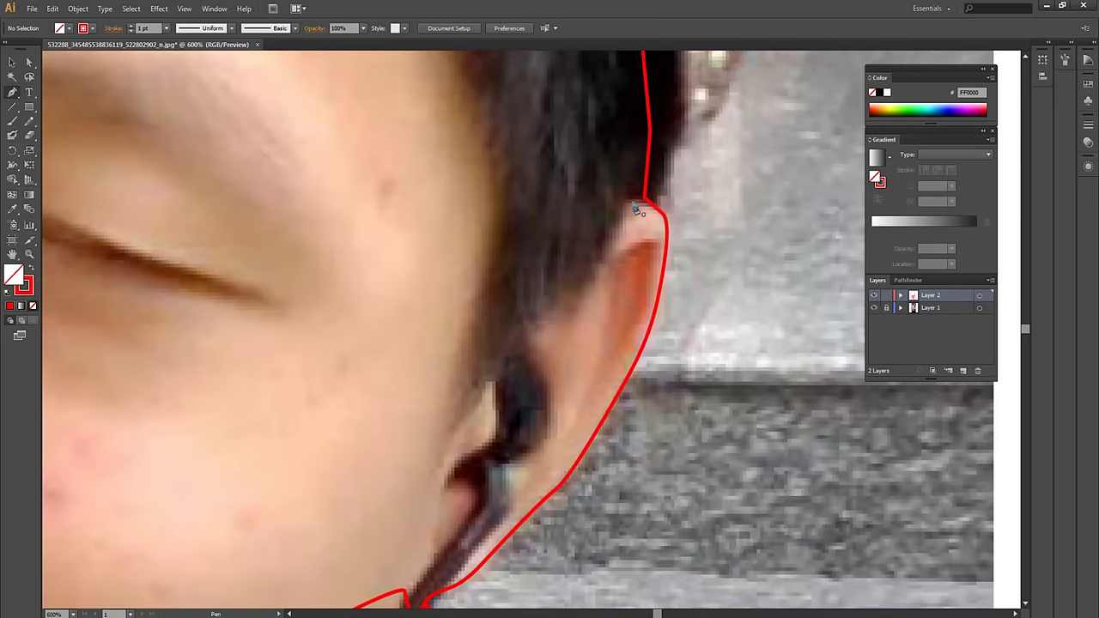
Continue the path from the ear top, curving down the ear edge and back up the hairline
drag(657, 209, 636, 204)
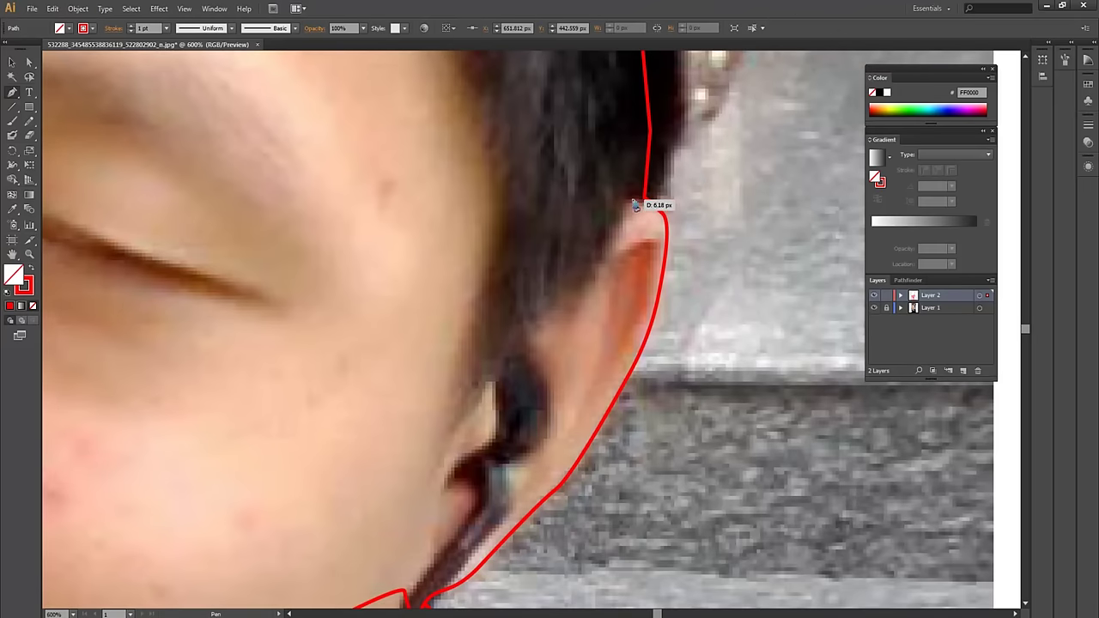
drag(593, 274, 590, 284)
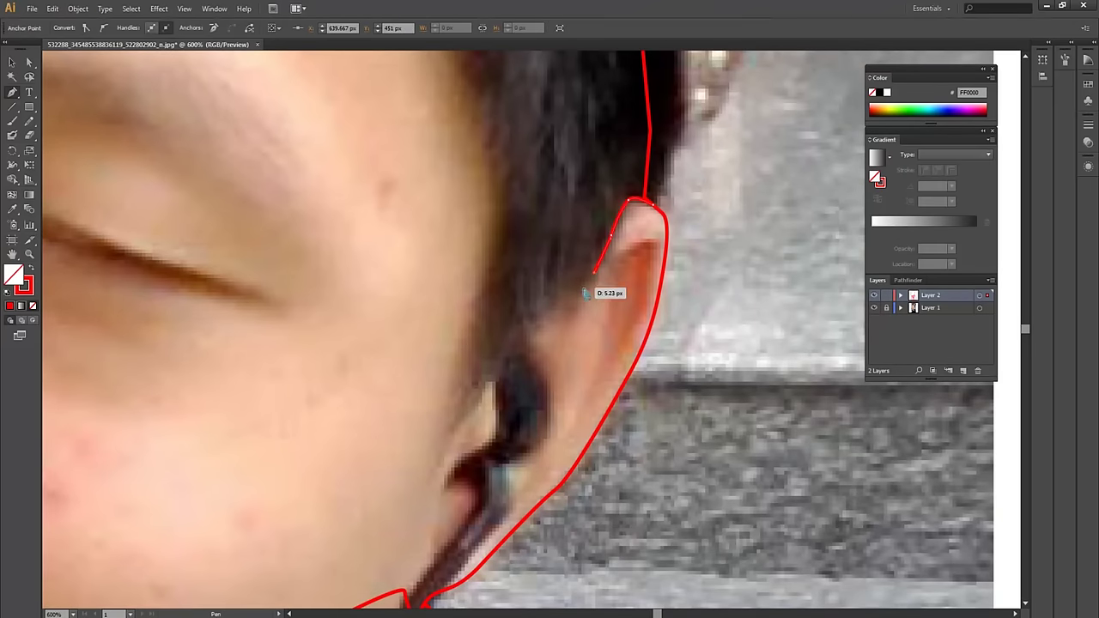
drag(556, 321, 552, 314)
click(536, 316)
mouse_move(496, 371)
mouse_down()
mouse_move(466, 422)
mouse_move(507, 277)
mouse_up()
scroll(507, 232, up, 2)
click(510, 258)
click(494, 175)
drag(492, 135, 515, 339)
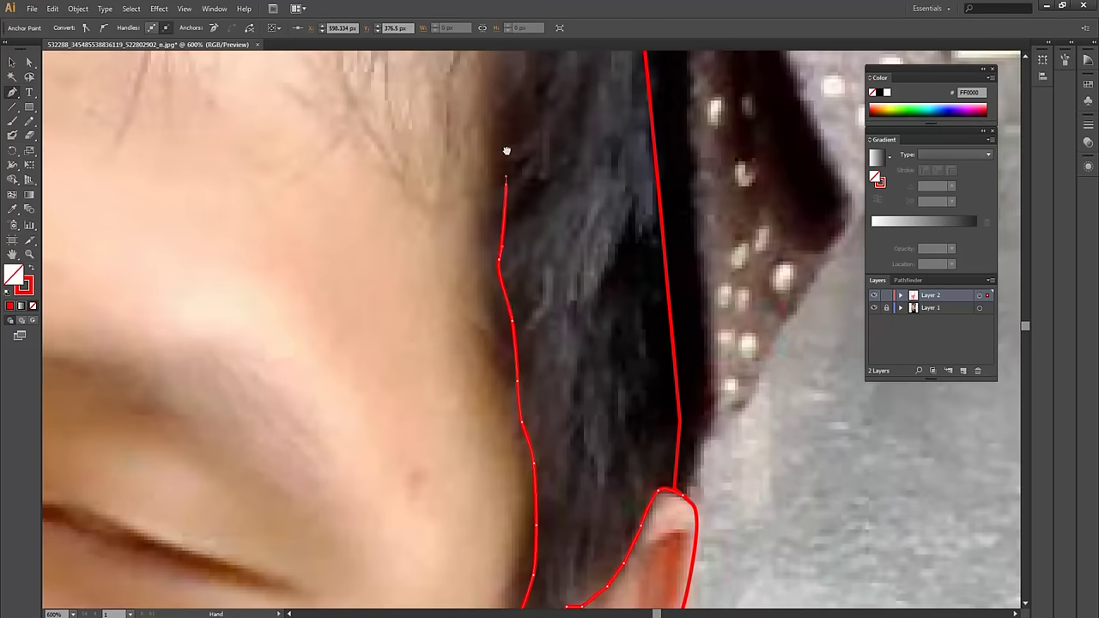
key(ctrl+plus)
Trace anchors up the hairline and curve the path along it under the bow
click(499, 361)
click(496, 285)
scroll(503, 258, up, 3)
click(536, 348)
click(508, 262)
click(456, 238)
drag(334, 215, 575, 343)
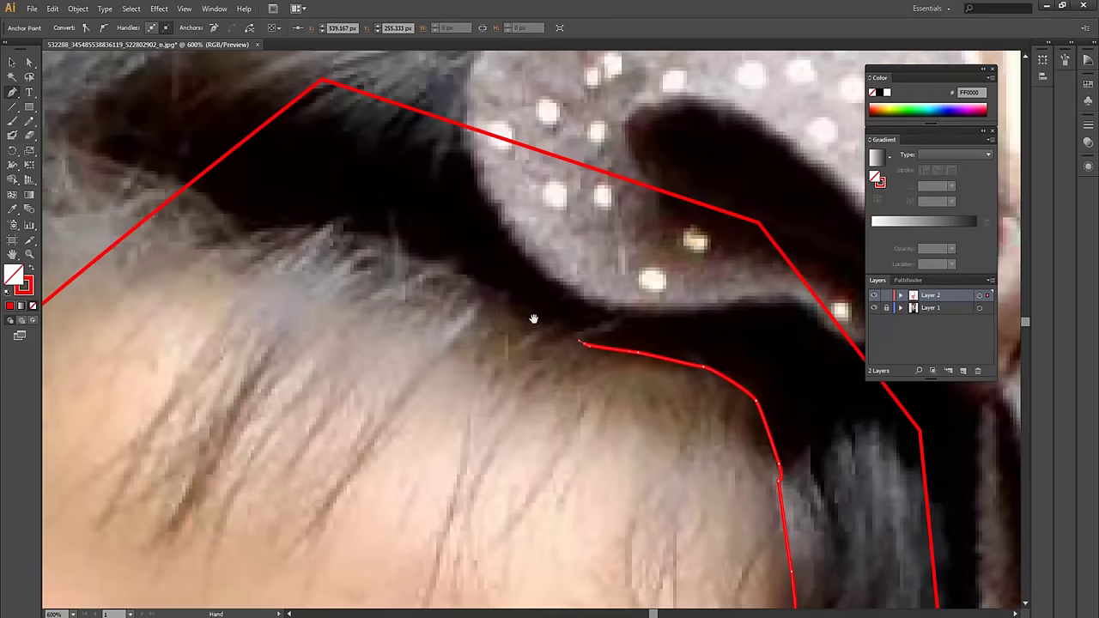
click(492, 305)
click(437, 263)
drag(378, 232, 340, 233)
Extend the path left across the forehead hairline, undoing the misplaced anchors
click(312, 224)
click(262, 232)
click(235, 227)
drag(220, 214, 430, 304)
click(406, 292)
click(377, 274)
click(331, 277)
click(277, 294)
drag(245, 322, 352, 168)
click(334, 180)
drag(322, 217, 276, 282)
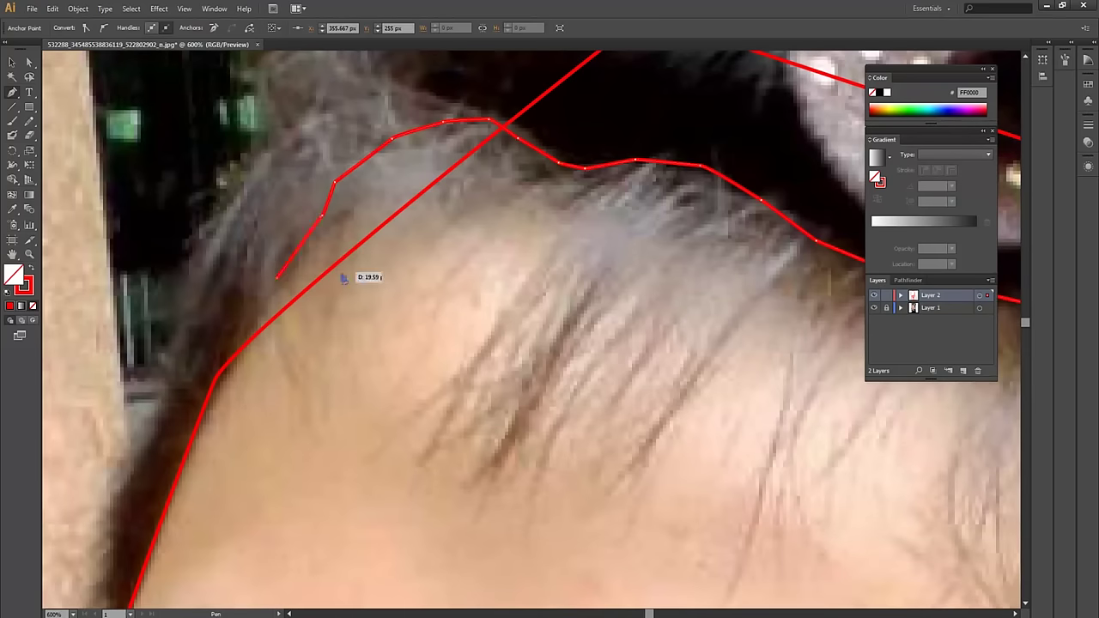
drag(373, 366, 498, 407)
key(ctrl+z)
key(ctrl+z)
key(ctrl+z)
key(ctrl+z)
key(ctrl+z)
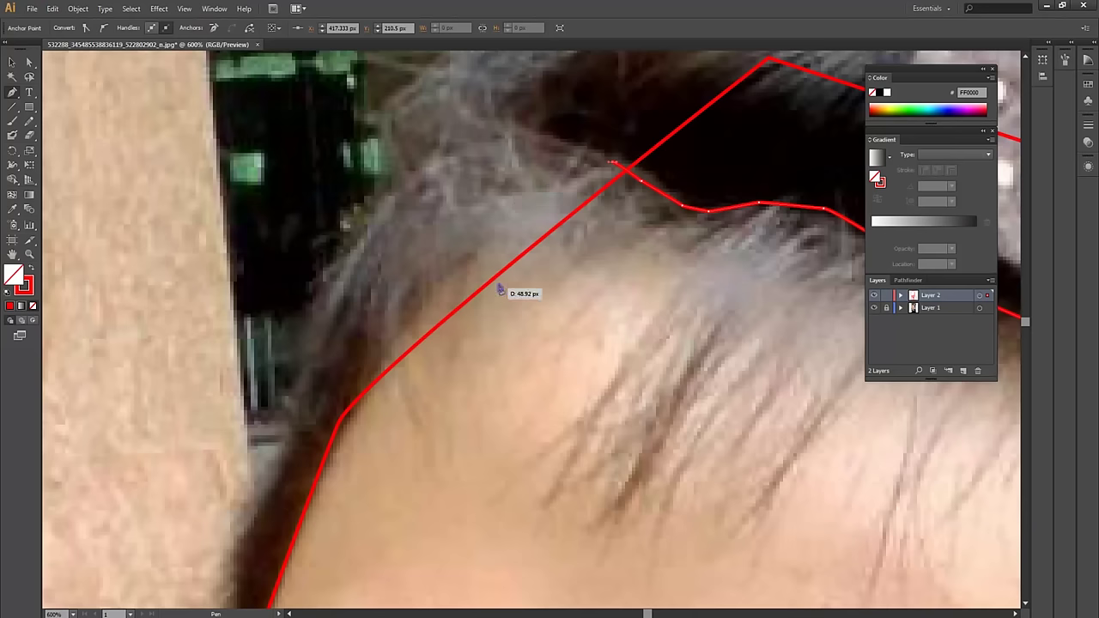
Carry the path down the left hairline to the temple, shaping its curves
click(516, 223)
scroll(425, 317, down, 3)
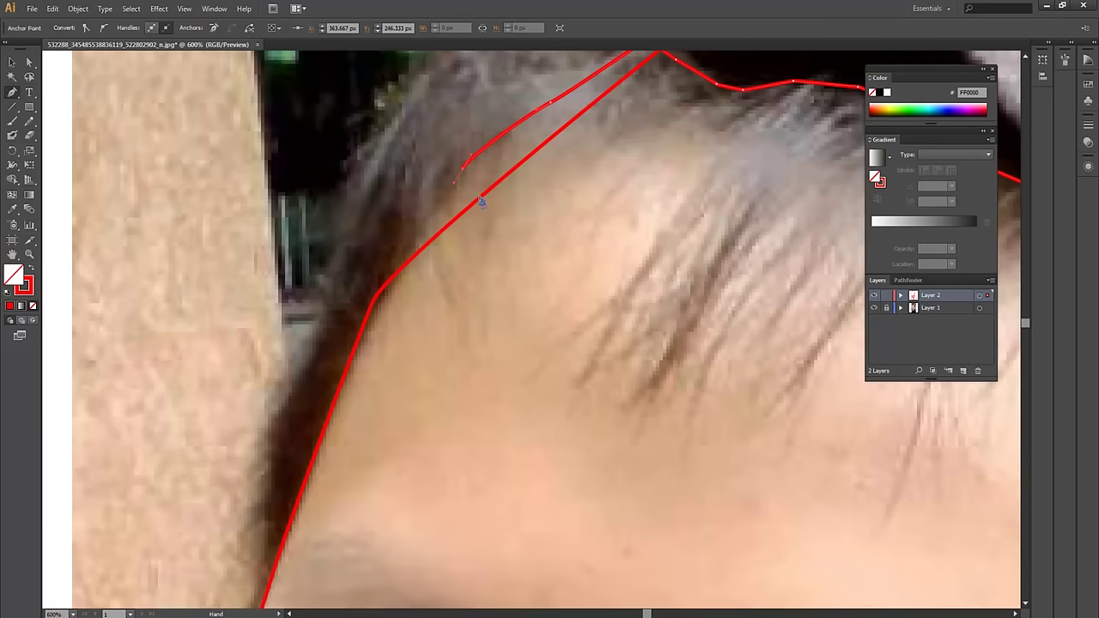
click(380, 295)
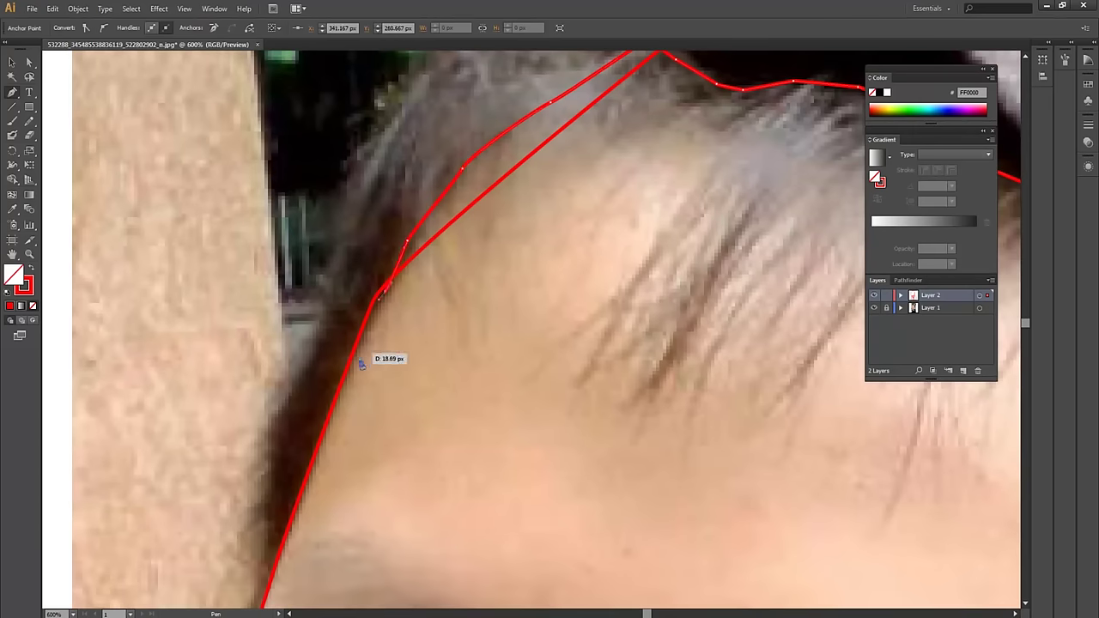
scroll(346, 401, down, 3)
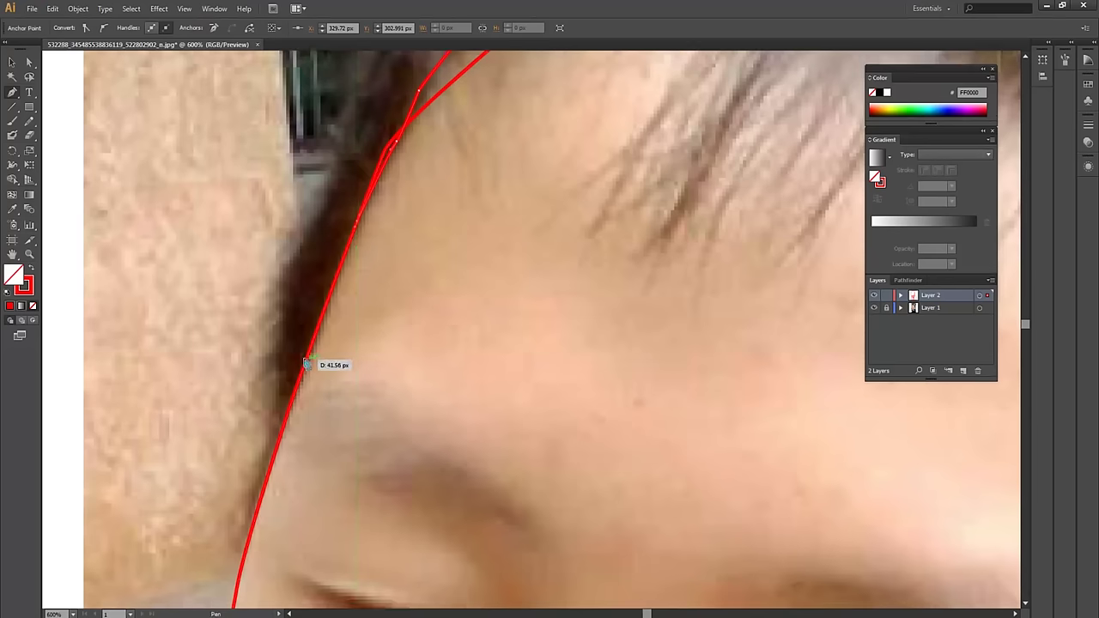
scroll(296, 378, down, 1)
drag(282, 428, 276, 444)
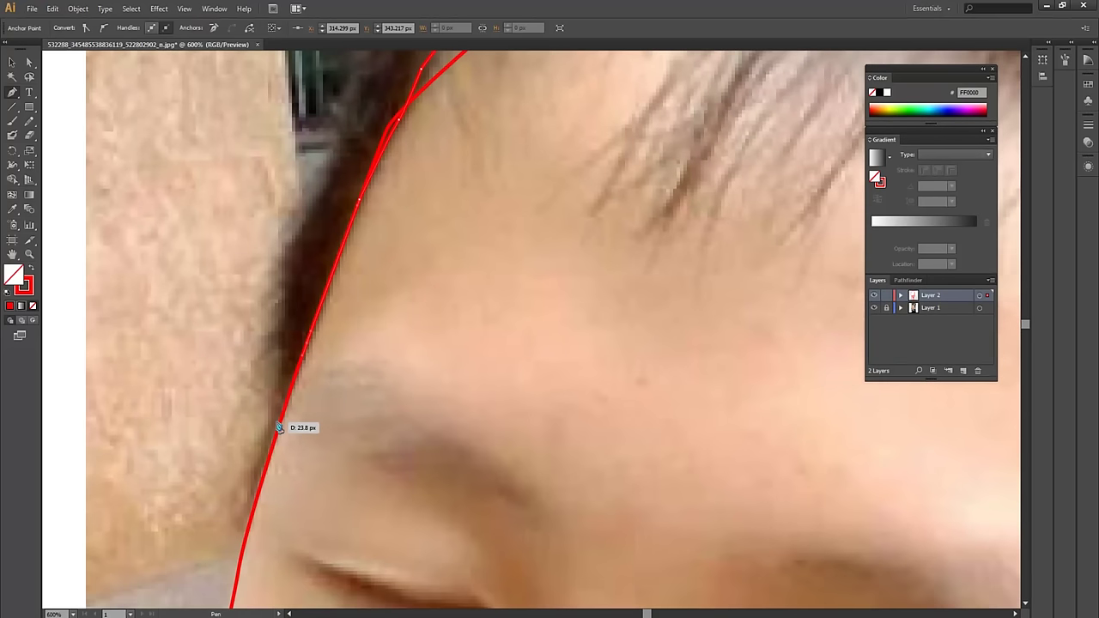
scroll(272, 464, down, 3)
drag(313, 279, 288, 350)
drag(298, 293, 315, 114)
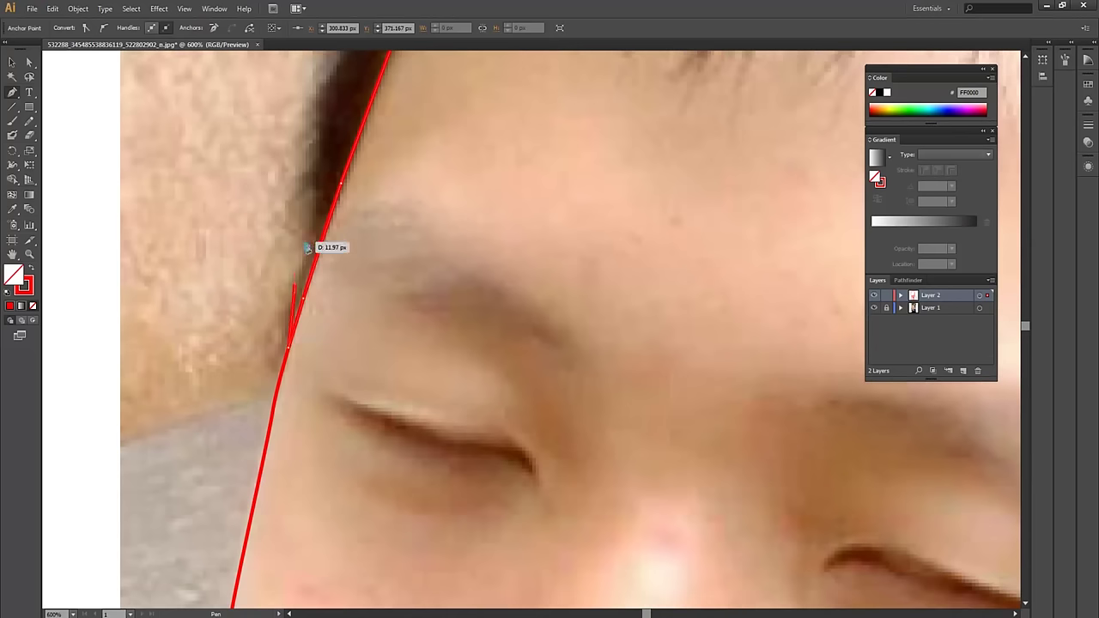
scroll(315, 115, up, 3)
scroll(318, 304, up, 1)
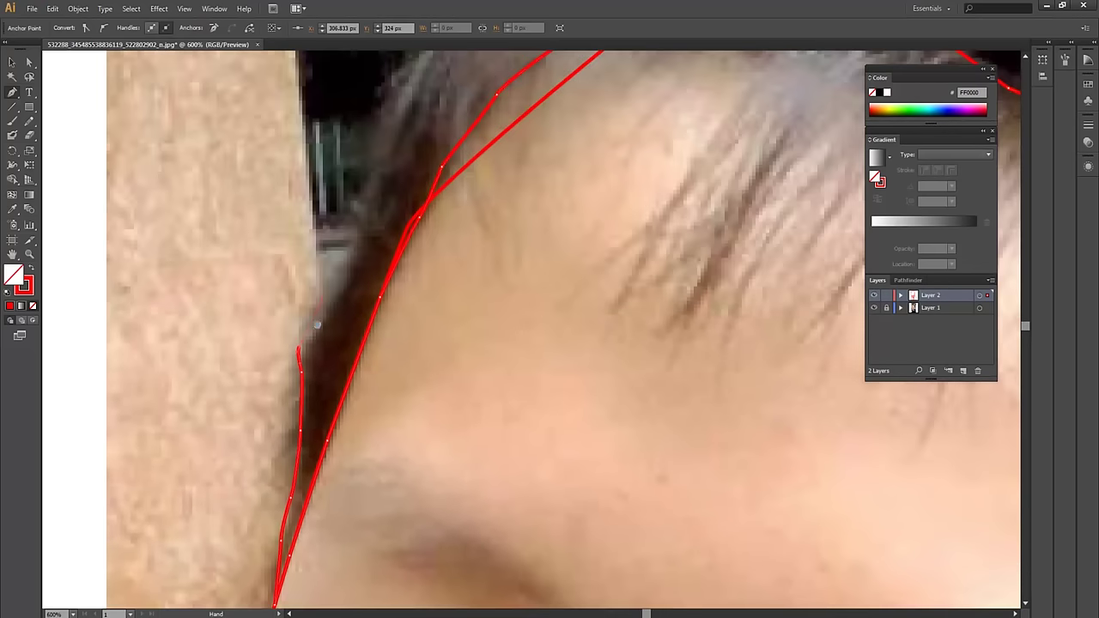
drag(343, 283, 361, 267)
scroll(360, 267, up, 1)
Trace the outer hair edge upward and over the top of the head with curved Pen anchors
mouse_move(354, 310)
mouse_down()
mouse_move(381, 277)
mouse_move(411, 188)
mouse_up()
click(434, 156)
drag(460, 140, 397, 269)
drag(406, 232, 410, 253)
drag(395, 213, 400, 220)
mouse_move(414, 169)
mouse_down()
mouse_move(421, 214)
mouse_move(386, 189)
mouse_up()
key(ctrl+z)
key(ctrl+z)
click(487, 108)
drag(575, 93, 192, 320)
click(169, 306)
click(187, 266)
drag(265, 208, 302, 196)
click(302, 195)
drag(342, 160, 442, 163)
Continue the hair outline across the top and down the right side of the head
mouse_move(547, 183)
mouse_down()
mouse_move(409, 388)
mouse_move(470, 281)
mouse_up()
mouse_move(471, 242)
mouse_down()
mouse_move(498, 248)
mouse_move(527, 232)
mouse_up()
click(498, 266)
click(534, 222)
click(568, 226)
click(592, 244)
drag(635, 243, 659, 263)
drag(650, 306, 650, 314)
click(657, 326)
click(636, 358)
Extend the hair outline past the bow to the top of the ear, then zoom out
drag(590, 410, 589, 404)
drag(627, 530, 458, 238)
mouse_move(593, 299)
mouse_down()
mouse_move(491, 274)
mouse_move(453, 182)
mouse_up()
drag(573, 290, 437, 225)
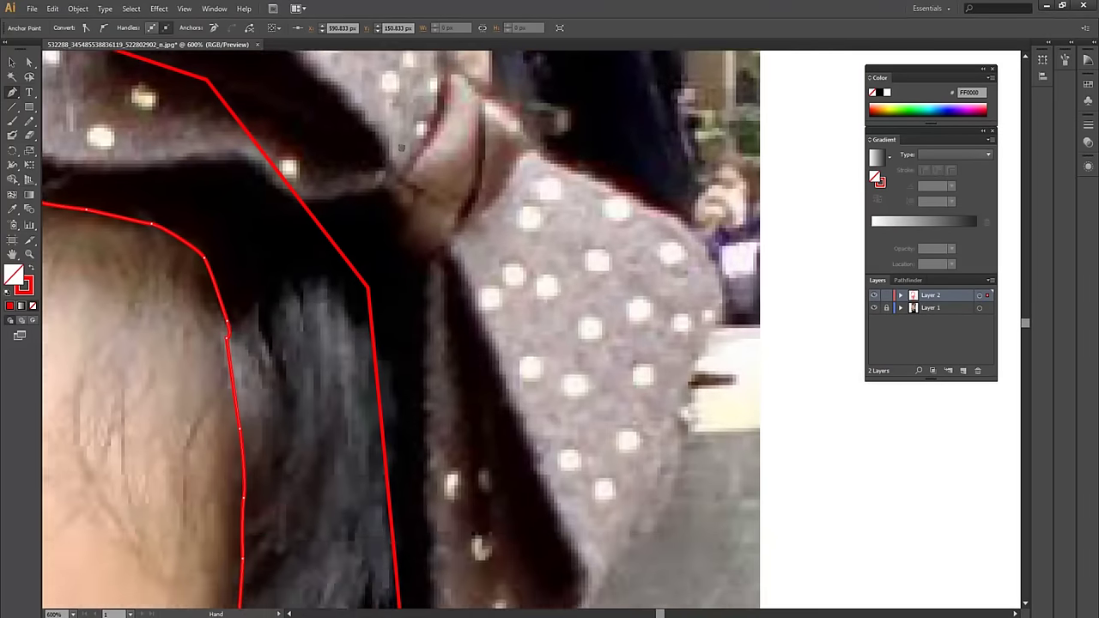
click(438, 225)
drag(500, 323, 437, 136)
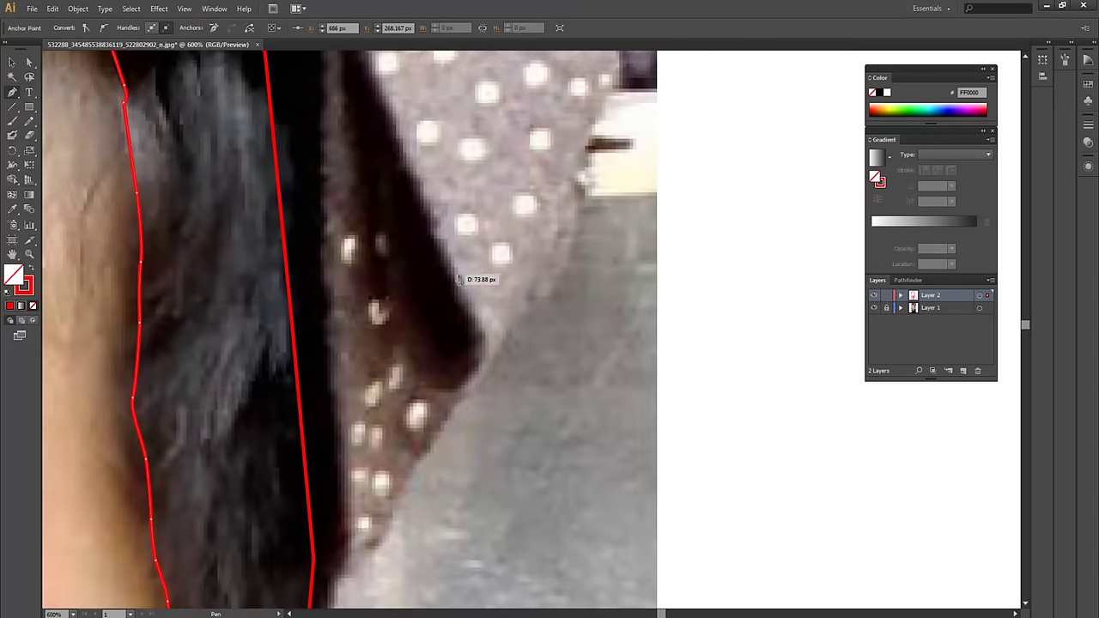
drag(459, 279, 467, 133)
click(362, 378)
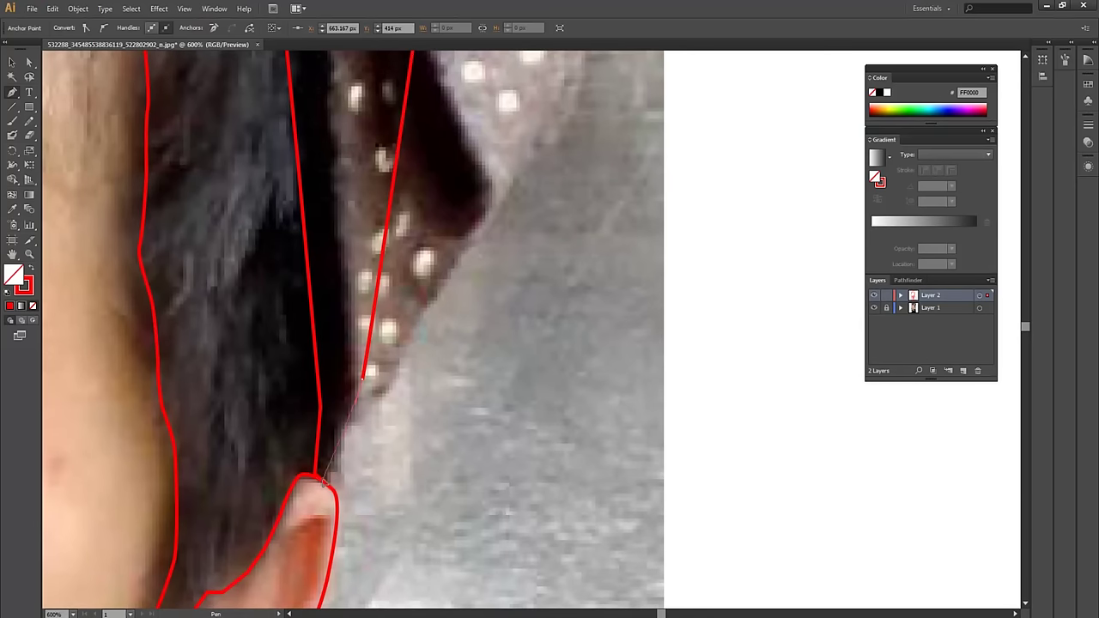
key(ctrl+minus)
key(ctrl+minus)
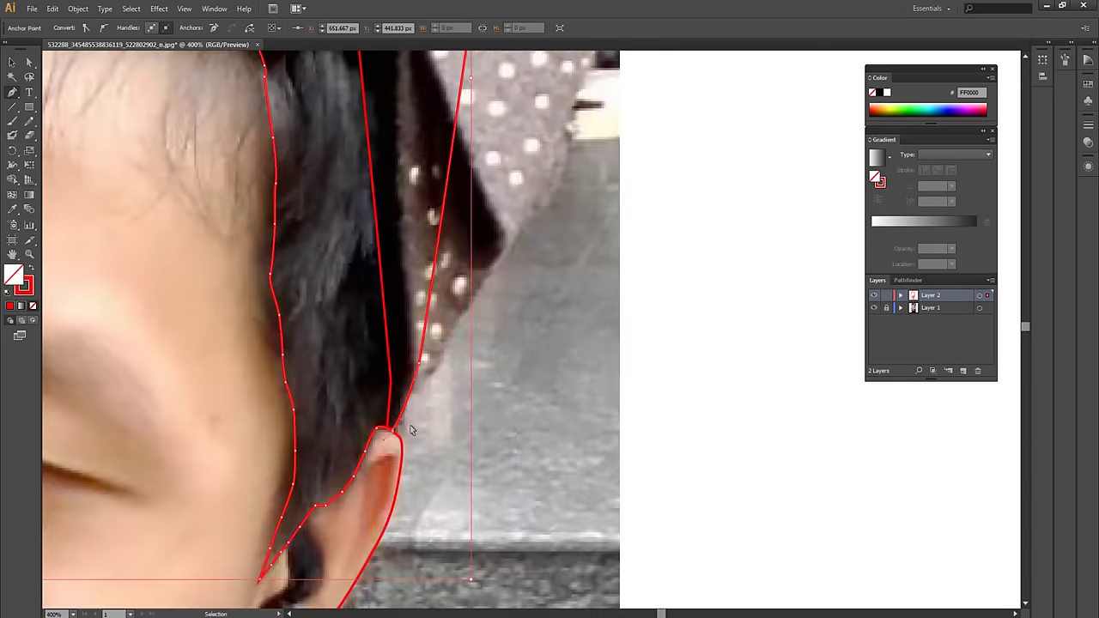
key(ctrl+minus)
key(ctrl+minus)
scroll(532, 352, up, 1)
click(638, 273)
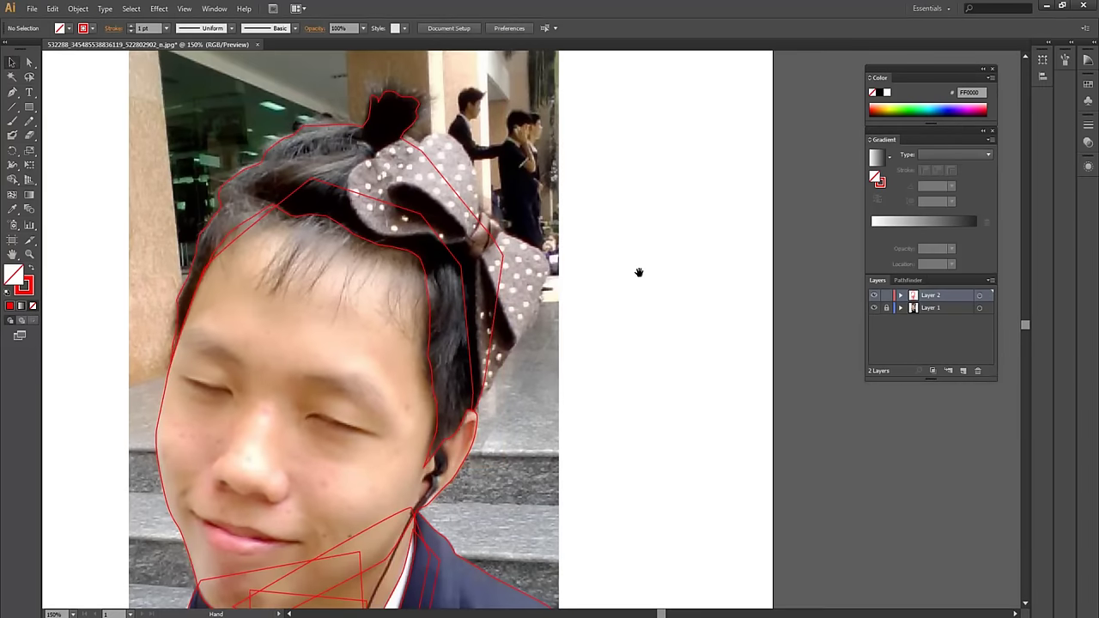
scroll(640, 305, up, 1)
key(ctrl+plus)
key(ctrl+plus)
key(ctrl+plus)
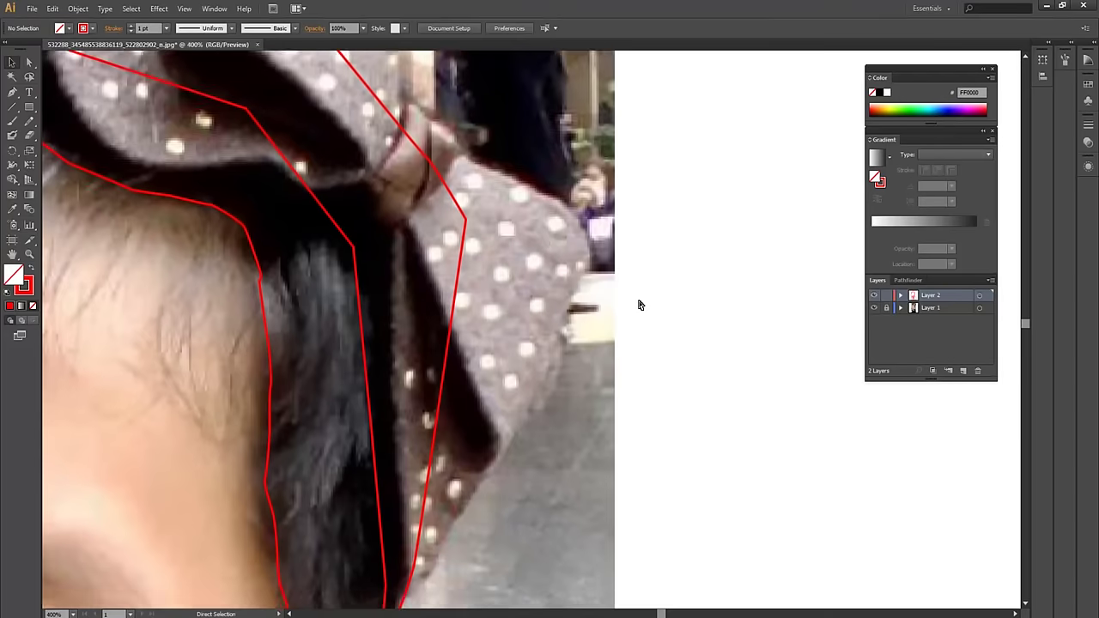
key(ctrl+minus)
key(ctrl+minus)
key(ctrl+minus)
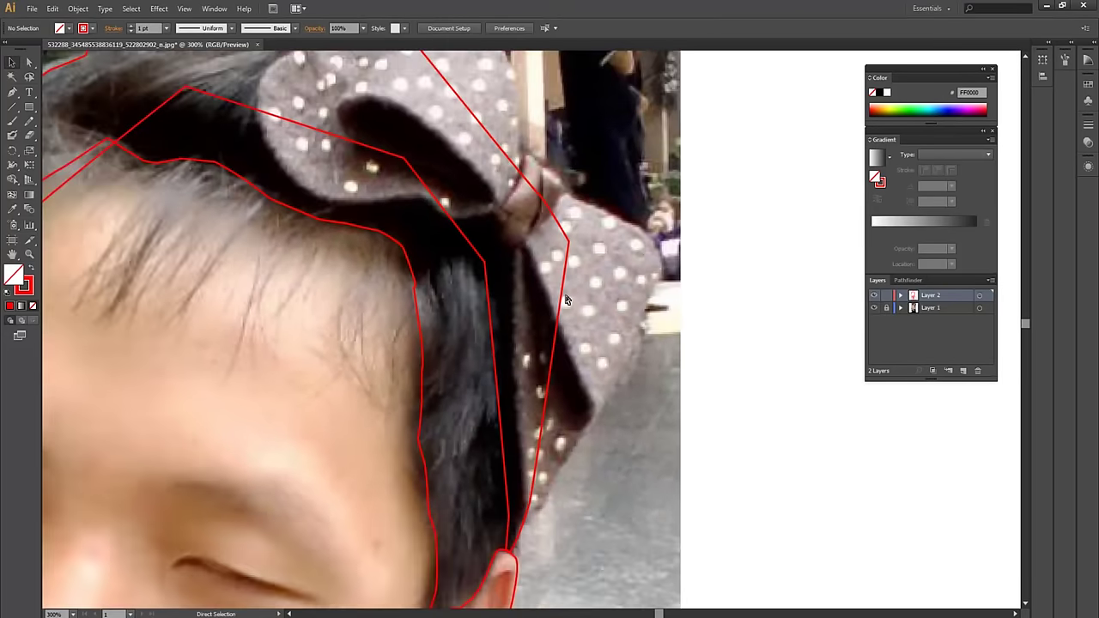
key(ctrl+minus)
drag(495, 328, 507, 156)
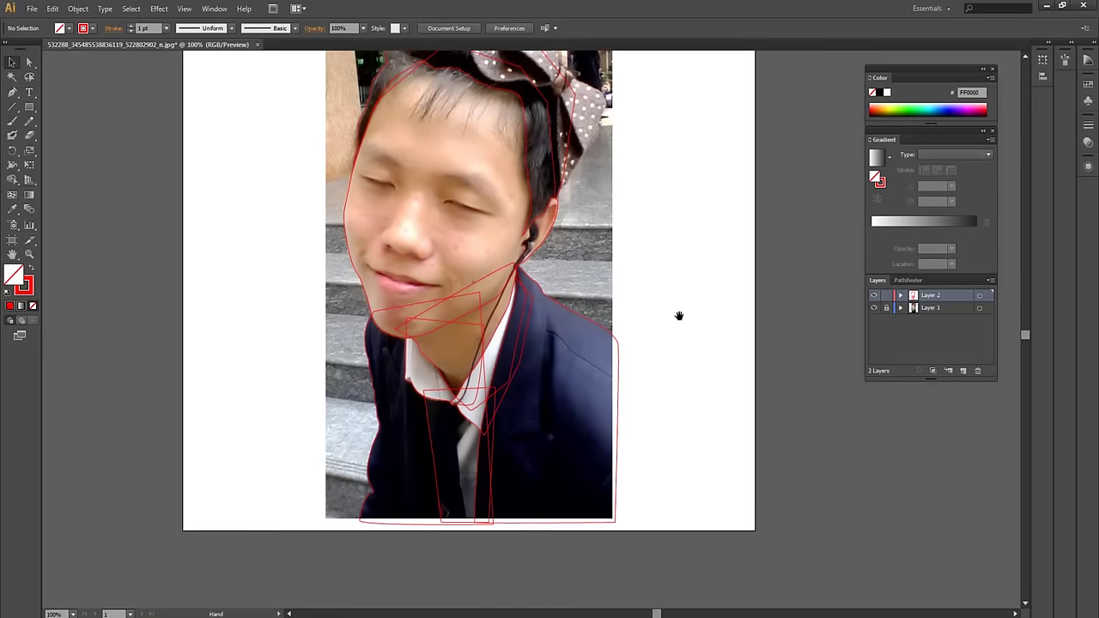
key(ctrl+plus)
drag(506, 223, 525, 292)
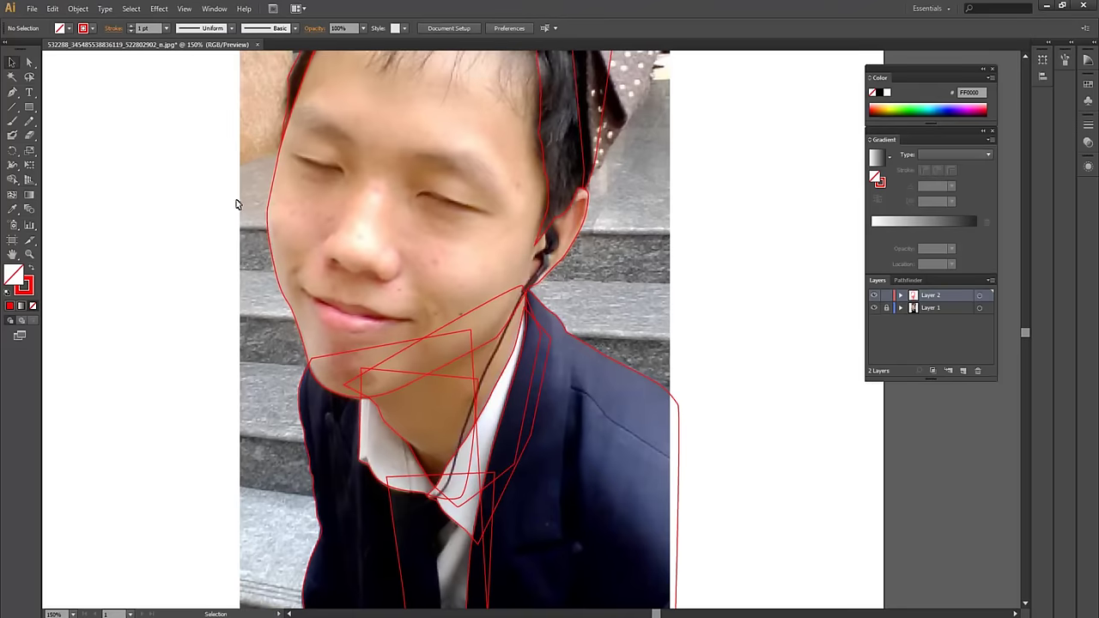
click(268, 210)
key(i)
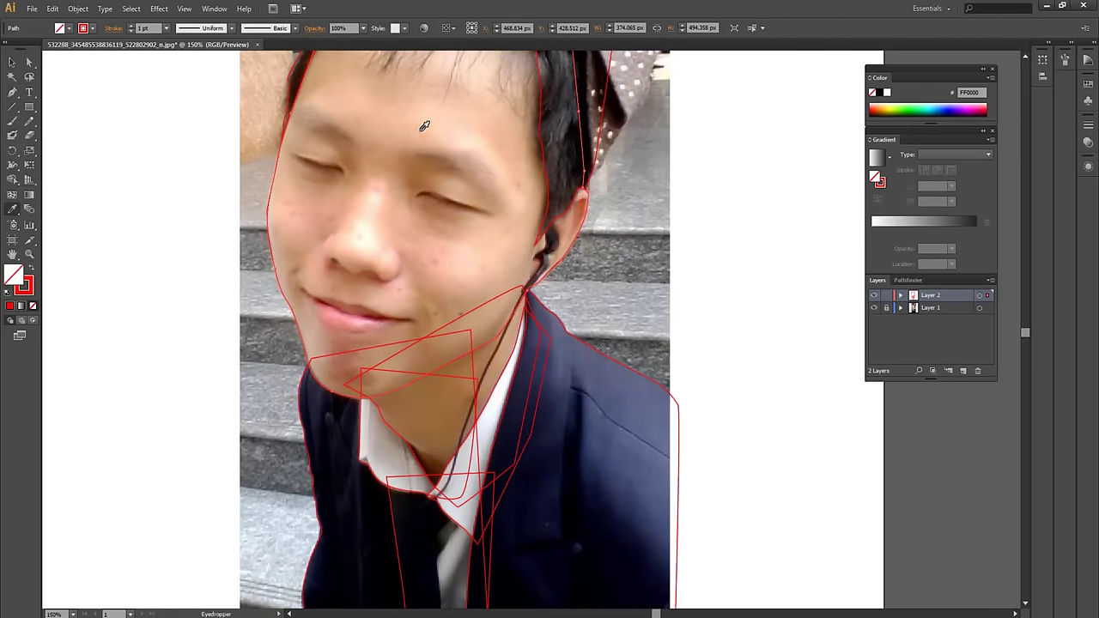
Sample the peach skin tone onto the face path and swap it to a stroke
click(446, 126)
key(v)
drag(676, 294, 661, 275)
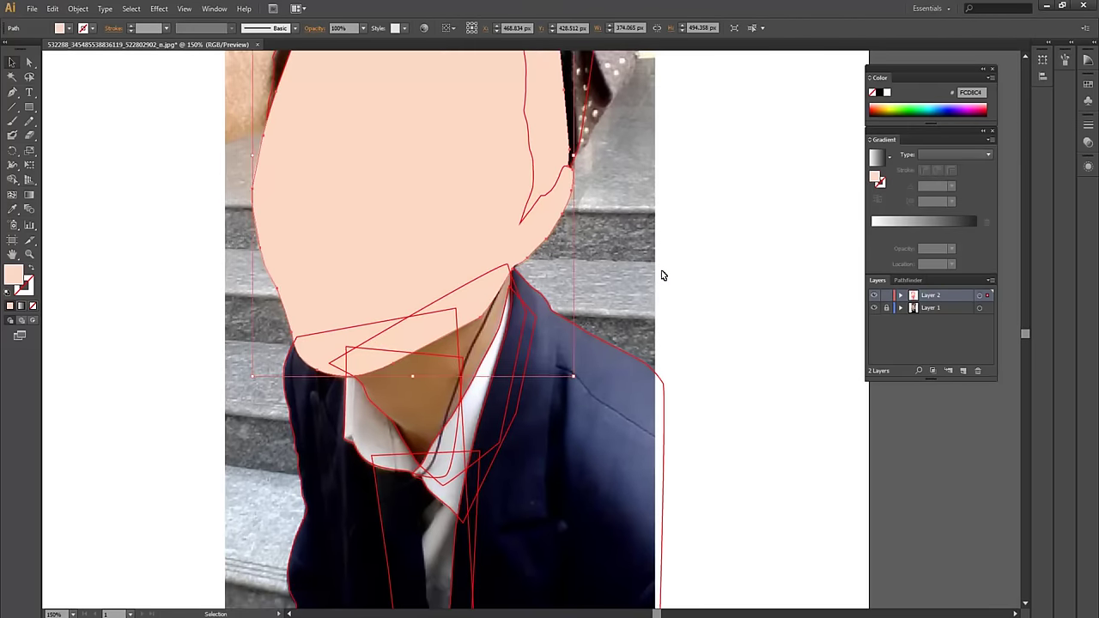
scroll(601, 275, up, 3)
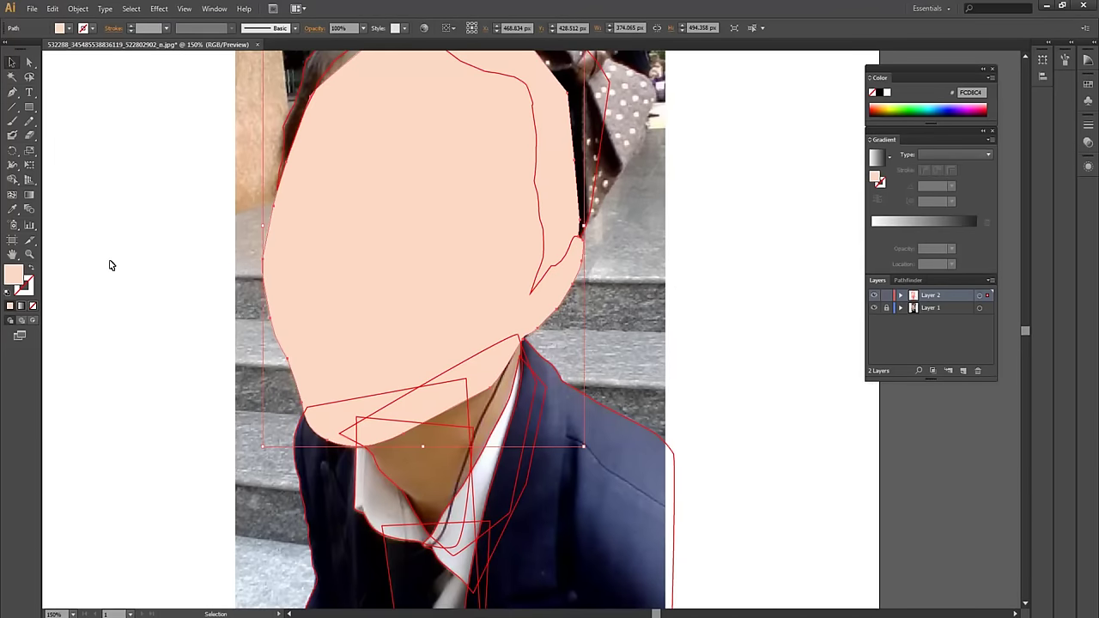
key(shift+x)
click(103, 356)
Sample brown from the photo onto the neck shape and swap it to a stroke
drag(103, 355, 72, 283)
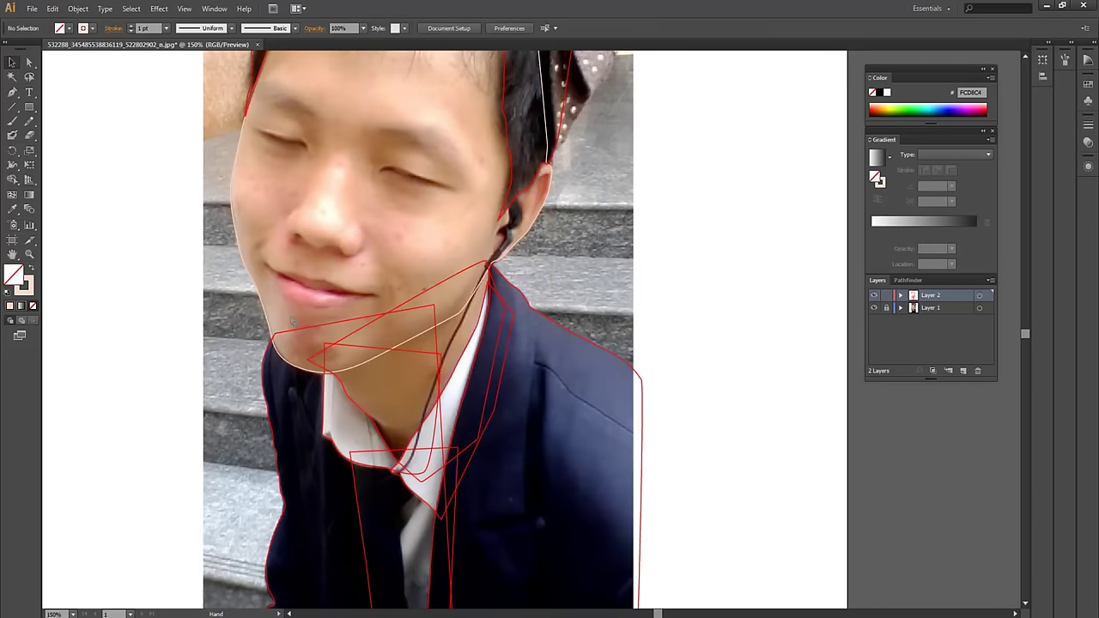
click(450, 281)
key(i)
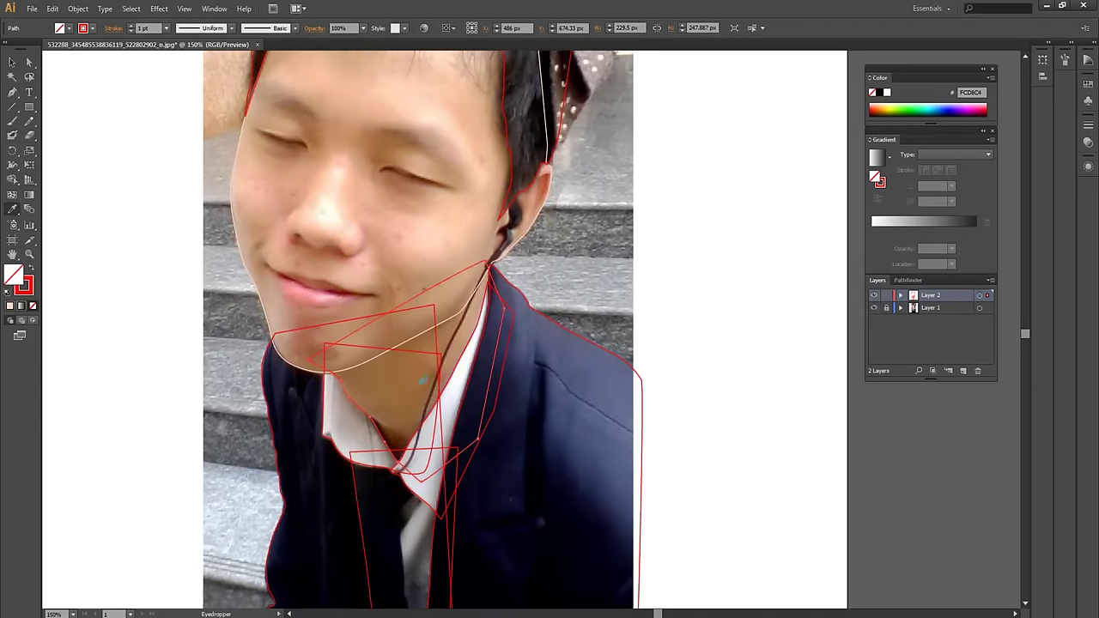
click(421, 381)
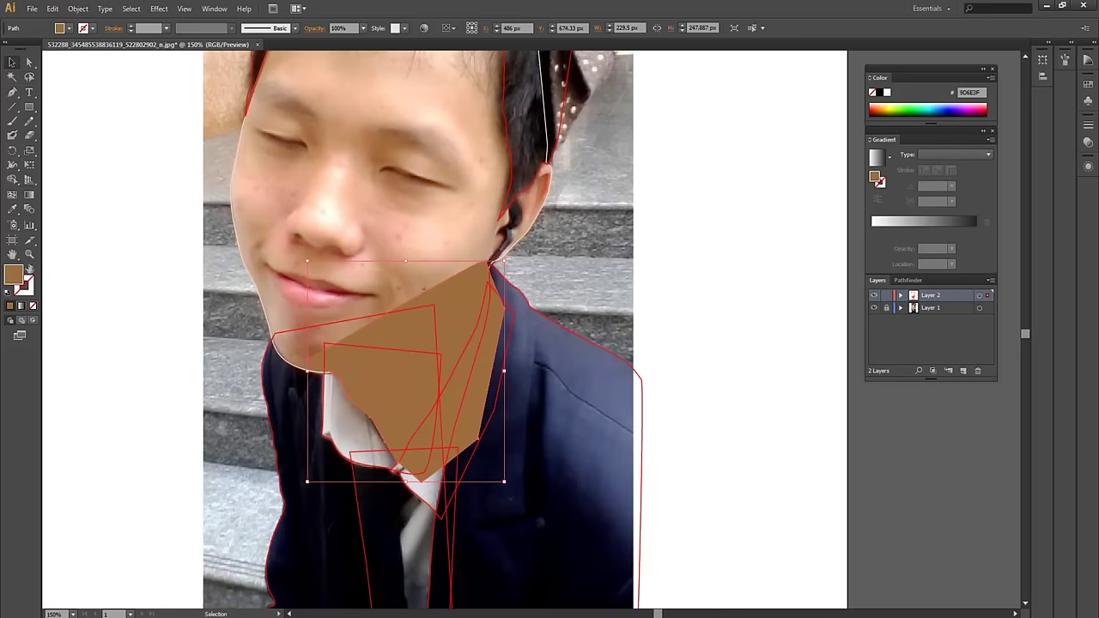
key(shift+x)
click(109, 387)
drag(170, 448, 140, 352)
click(588, 268)
Fill the right jacket panel with dark navy #0A0F25 sampled from the photo's jacket
key(i)
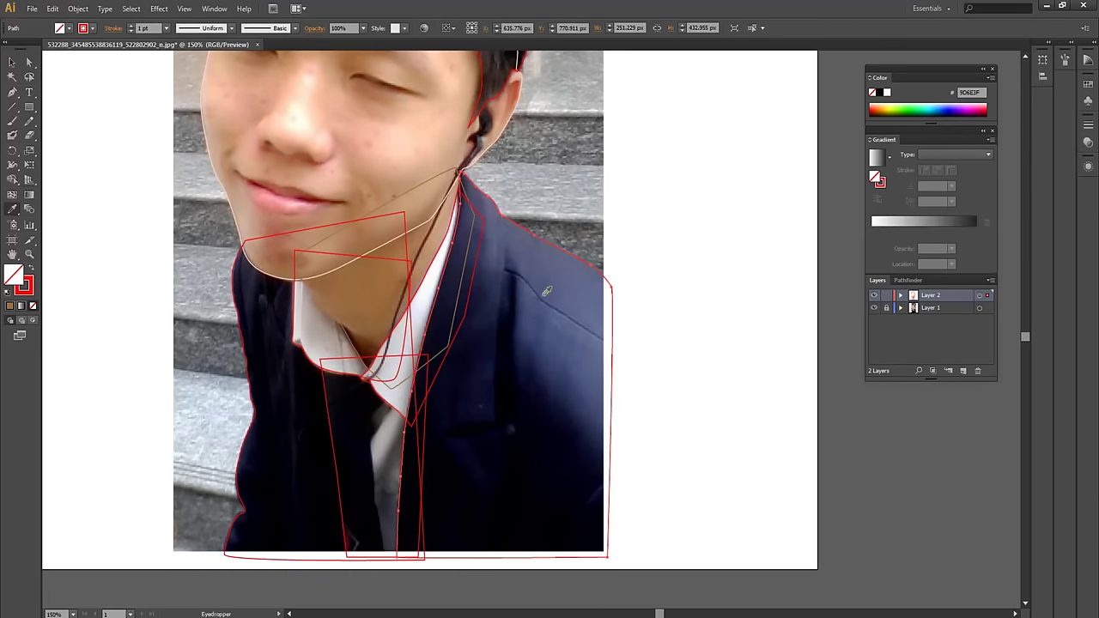
click(554, 287)
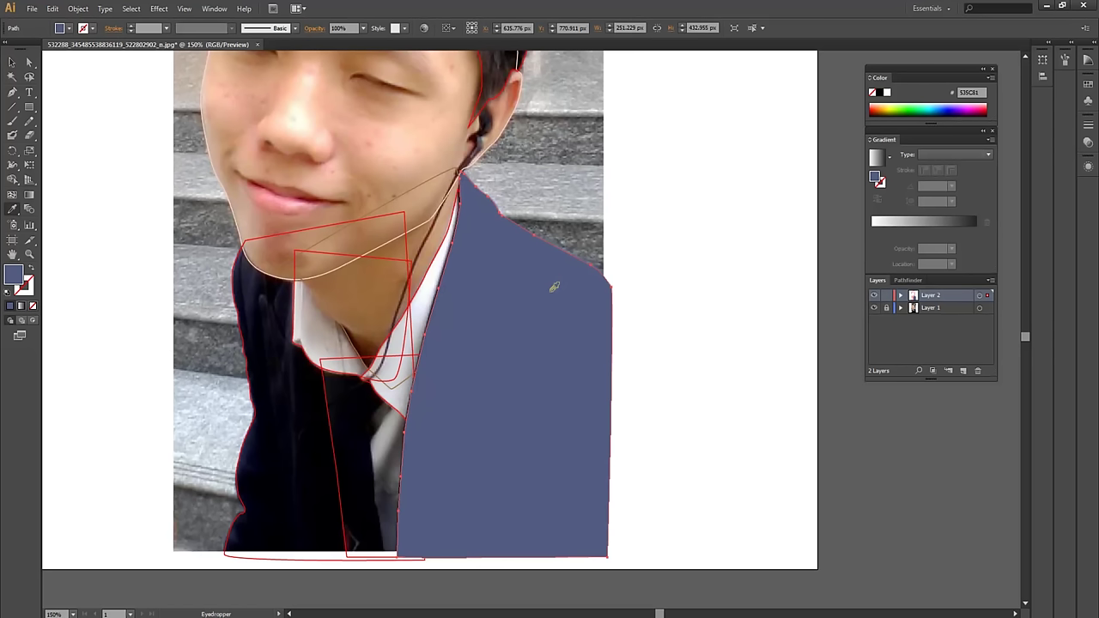
click(305, 406)
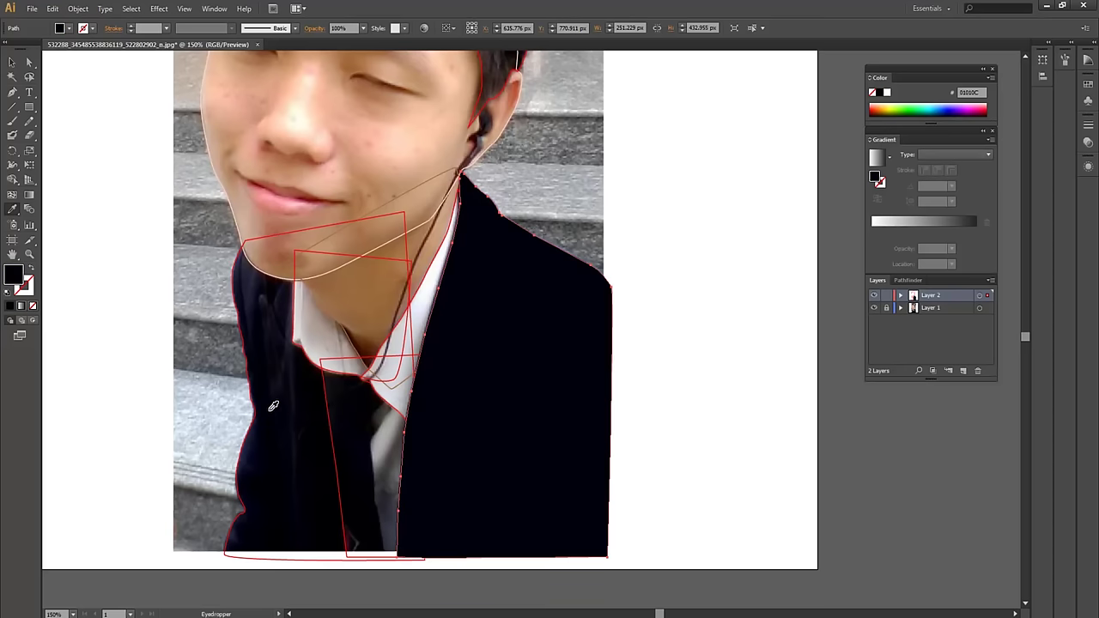
key(v)
click(247, 310)
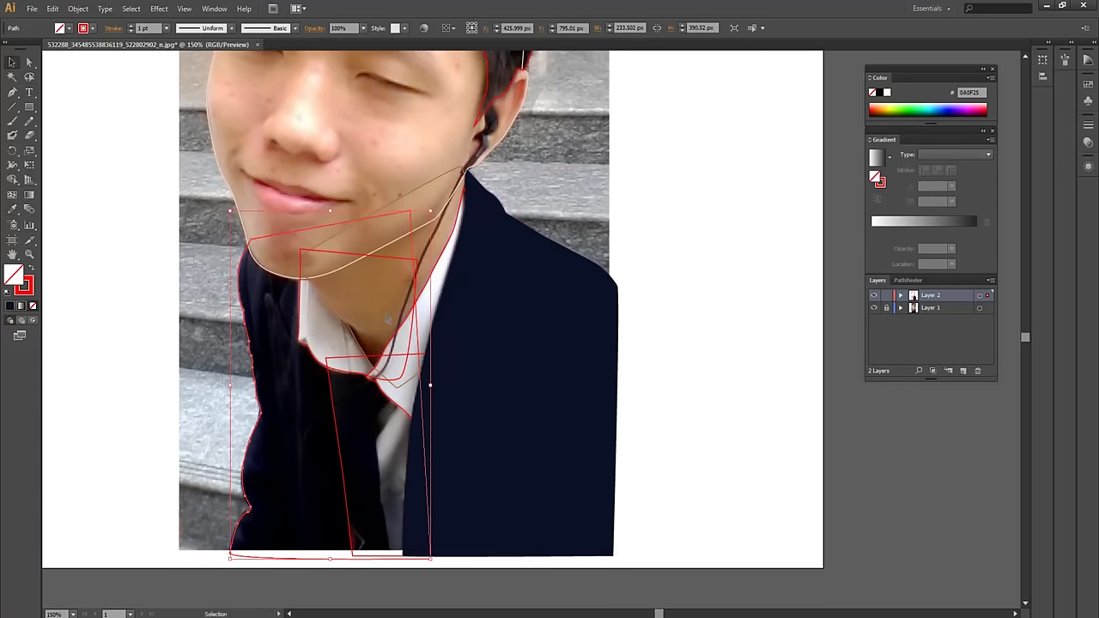
Sample dark navy onto the left jacket, then swap both jacket halves to unfilled navy outlines
key(i)
click(503, 312)
key(v)
key(ctrl+shift+a)
click(324, 345)
shift+click(504, 309)
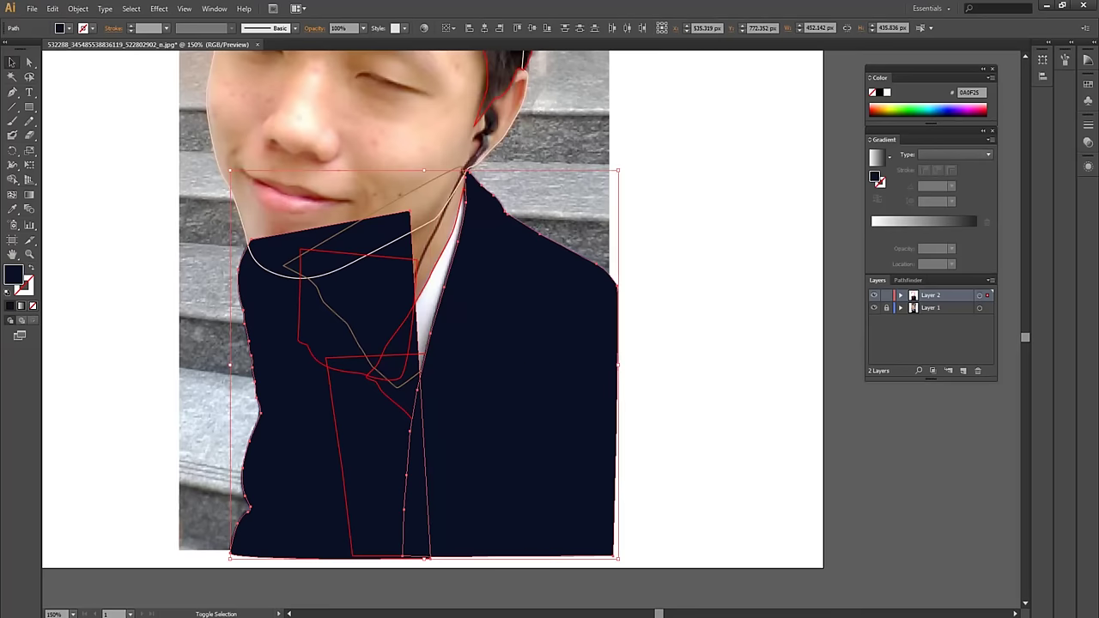
click(29, 270)
click(723, 348)
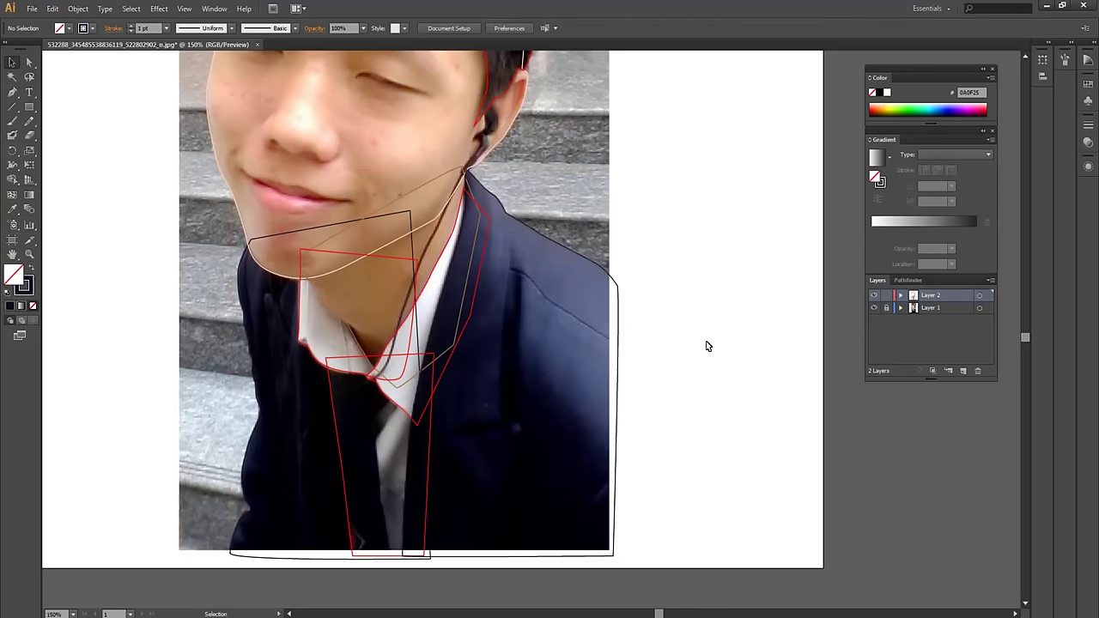
Zoom in on the collar and select the red collar path
key(ctrl+equal)
drag(529, 154, 570, 225)
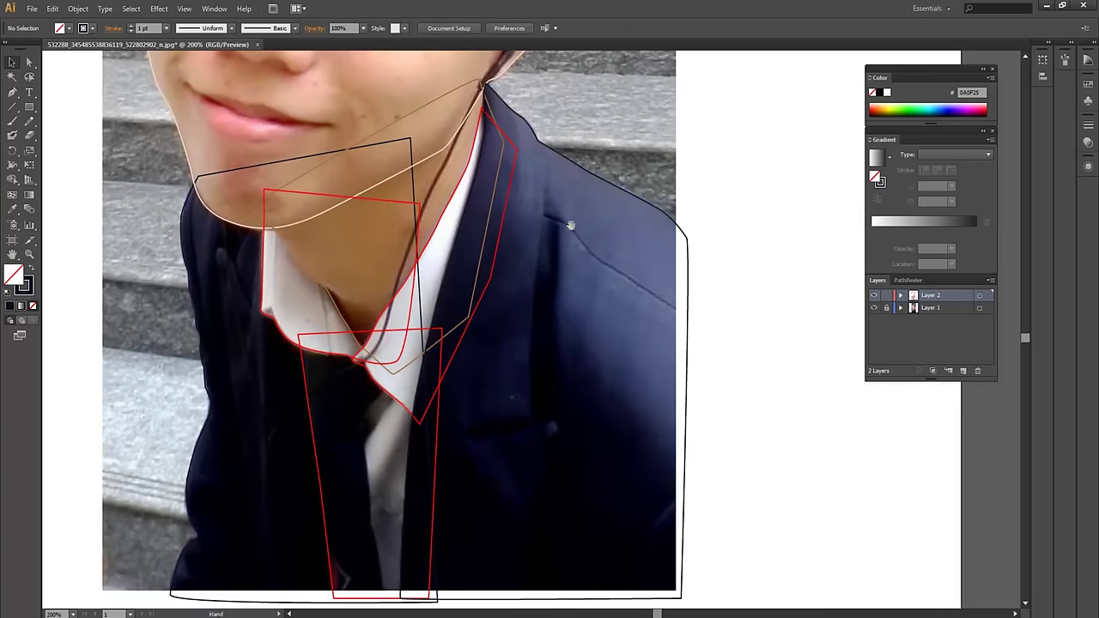
click(510, 196)
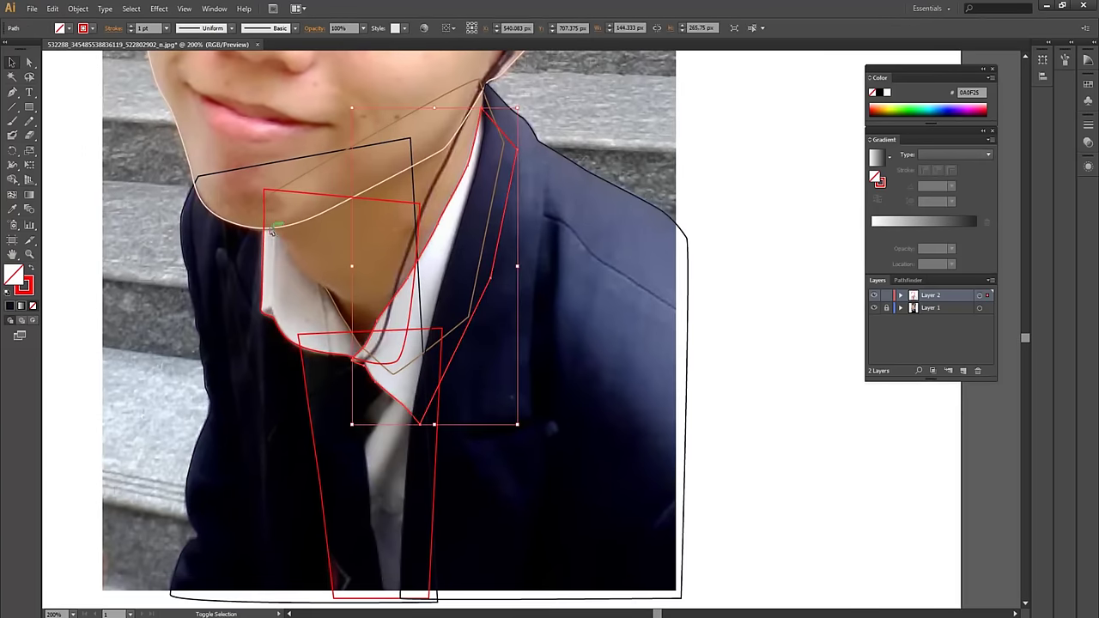
Turn the three collar and shirt-front paths into off-white outlines sampled from the shirt
shift+click(265, 234)
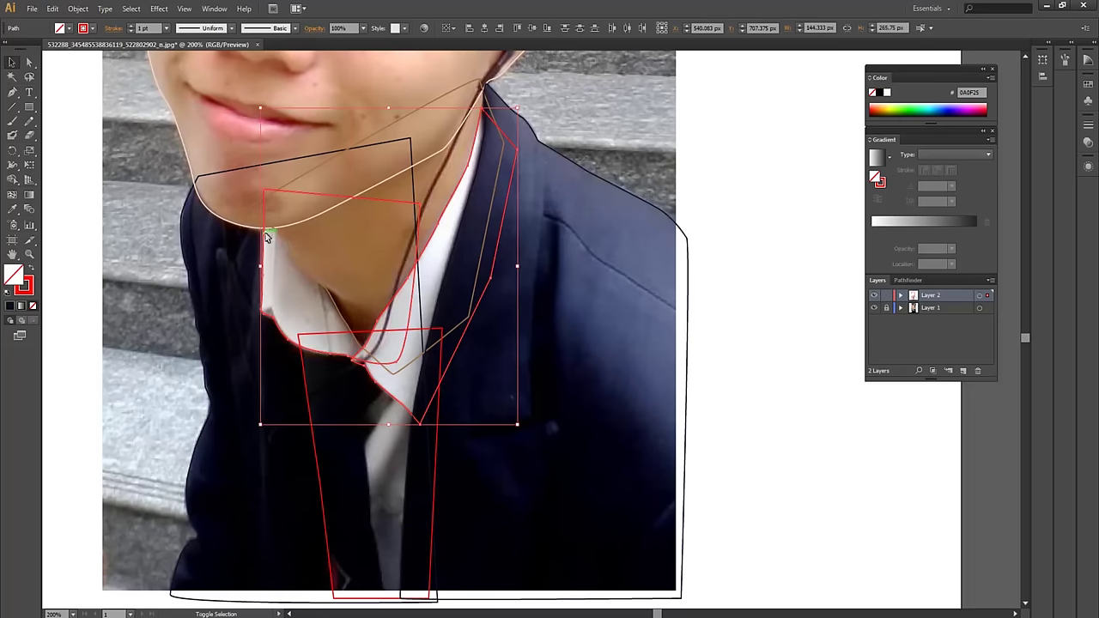
shift+click(438, 472)
key(i)
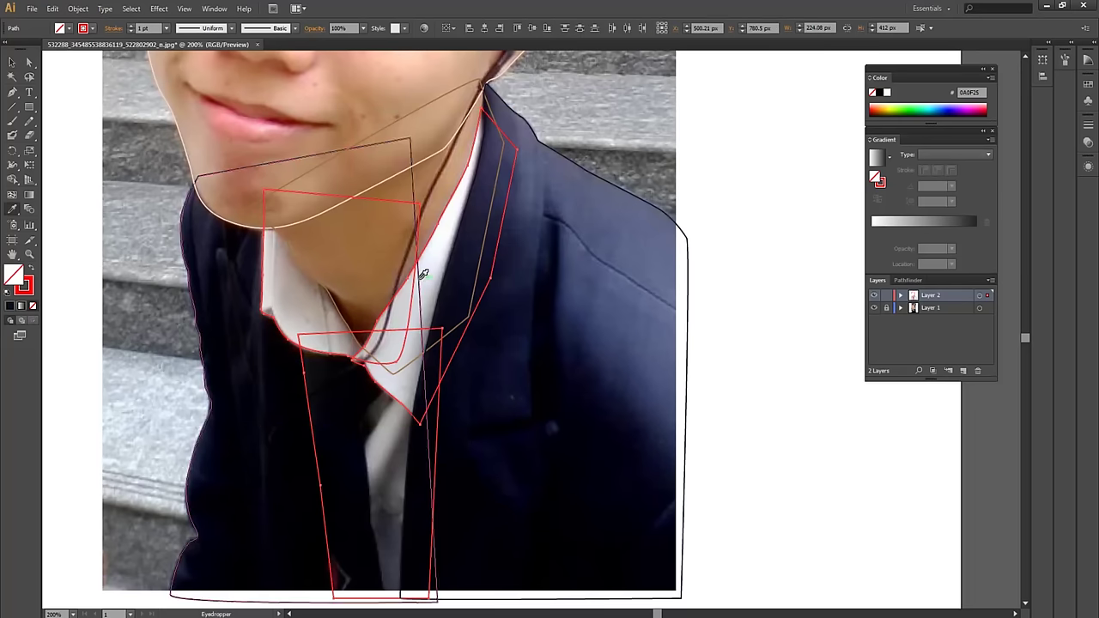
click(444, 239)
key(v)
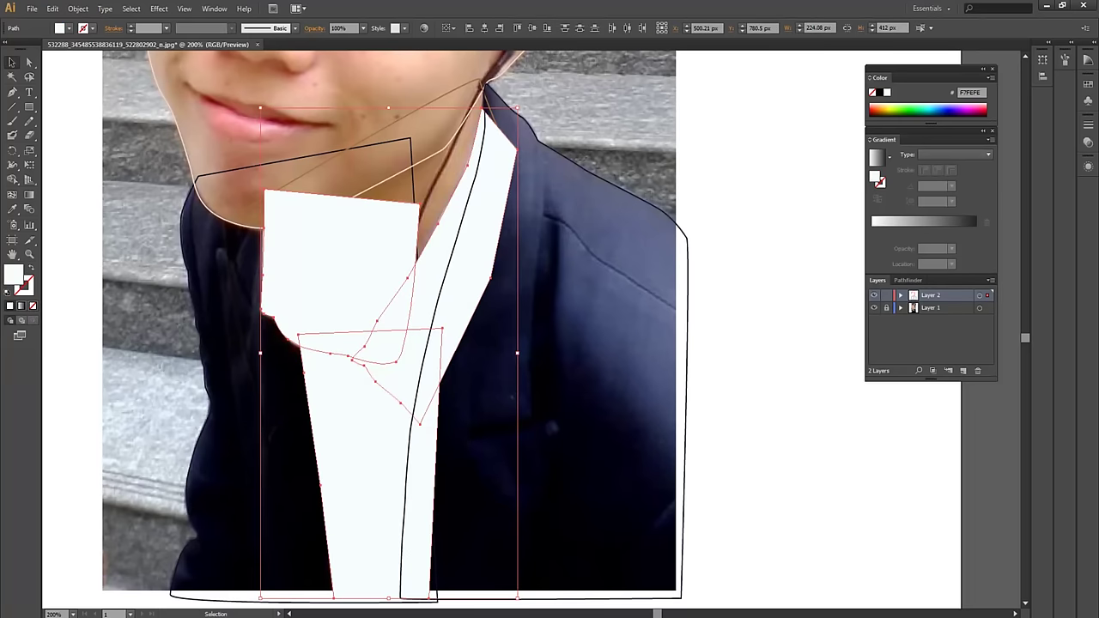
click(30, 269)
scroll(298, 351, down, 2)
click(298, 351)
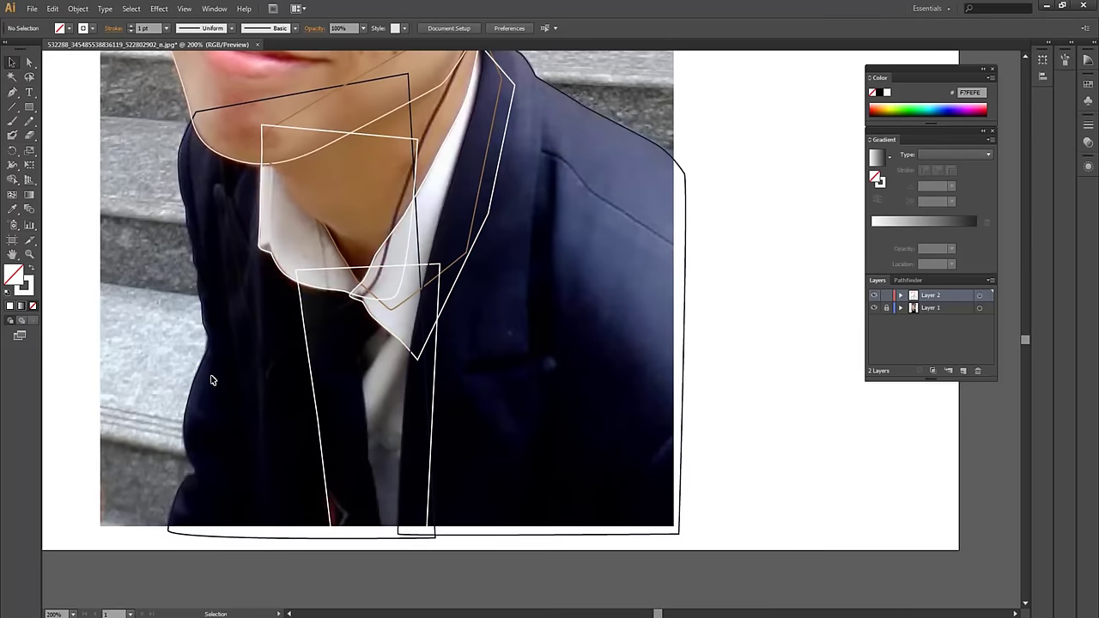
scroll(412, 378, up, 2)
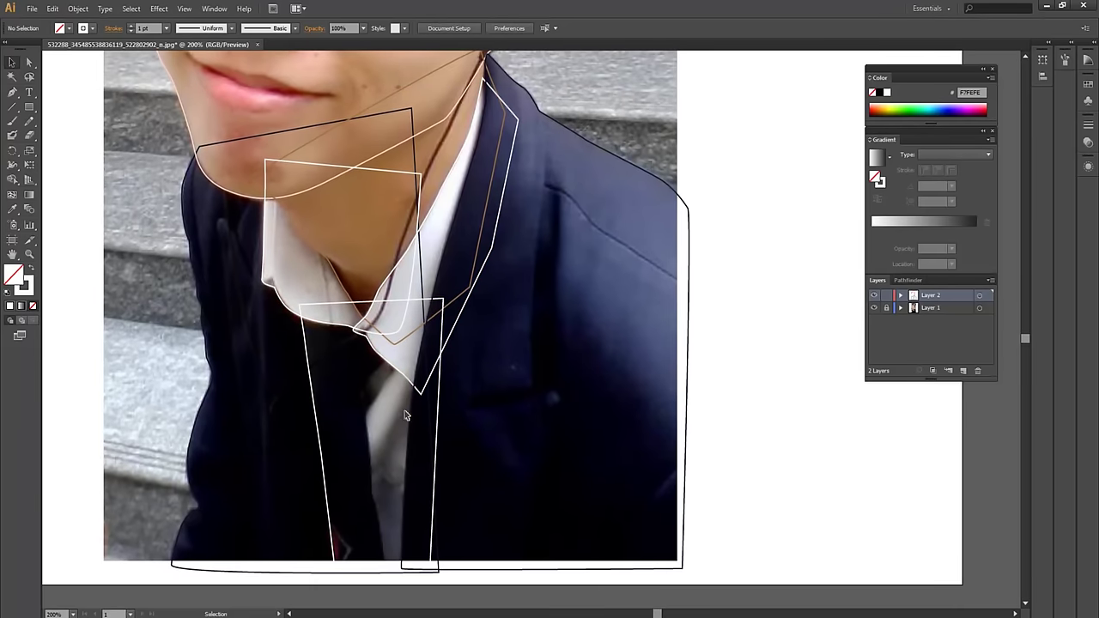
scroll(364, 489, up, 2)
scroll(364, 490, up, 6)
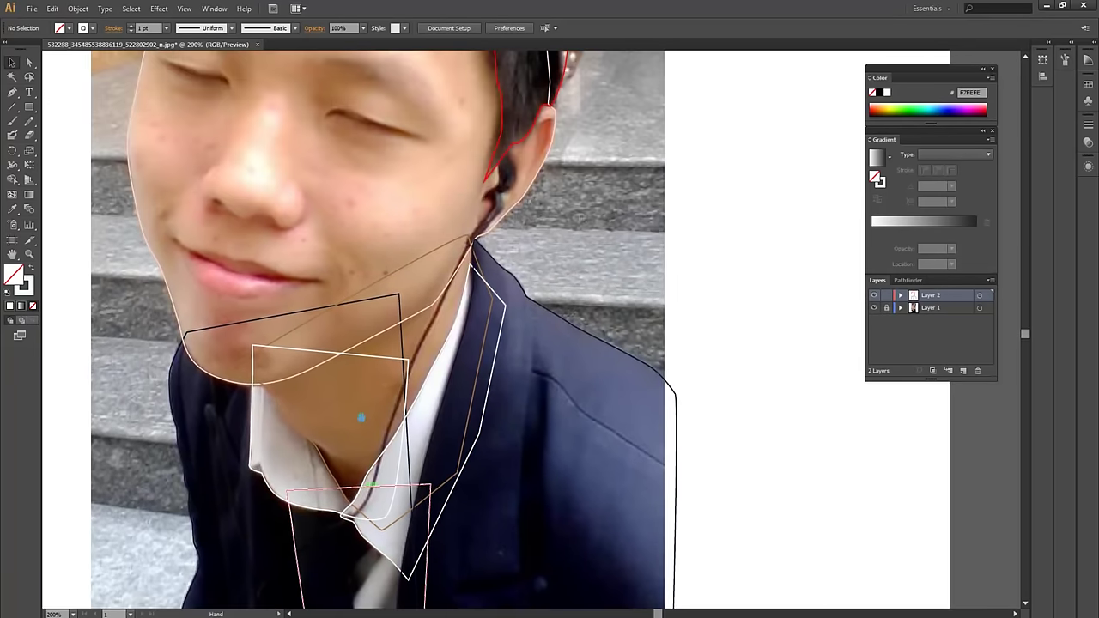
scroll(369, 486, up, 7)
Fill the hair shape with near-black #050002 sampled from the bun
key(ctrl+minus)
key(ctrl+minus)
key(ctrl+minus)
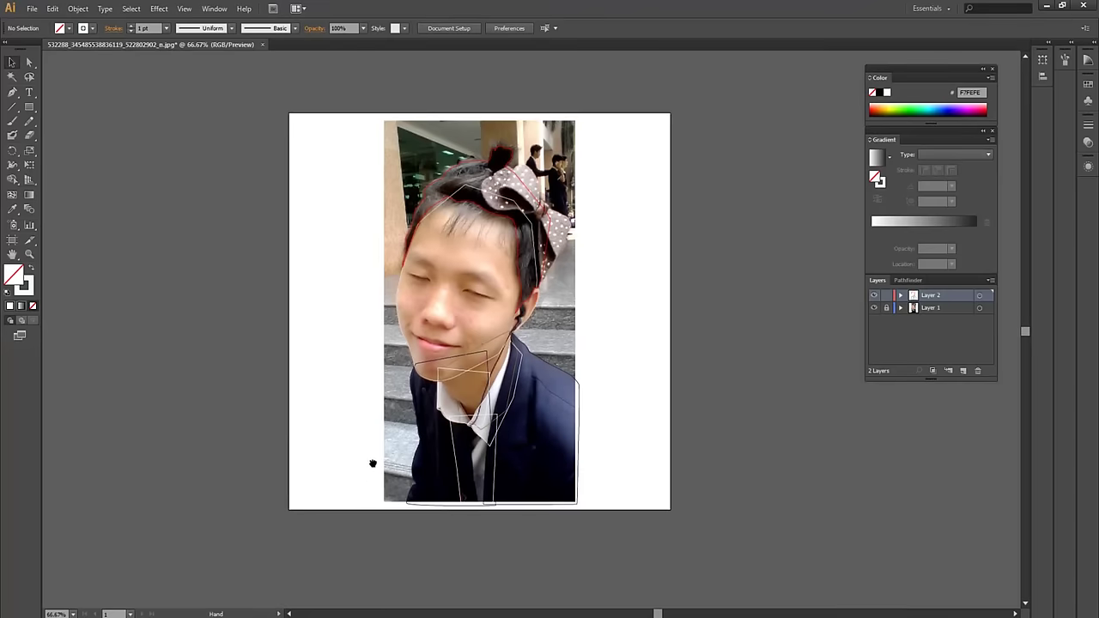
drag(373, 464, 370, 463)
click(457, 171)
key(i)
click(496, 163)
key(ctrl+shift+a)
key(v)
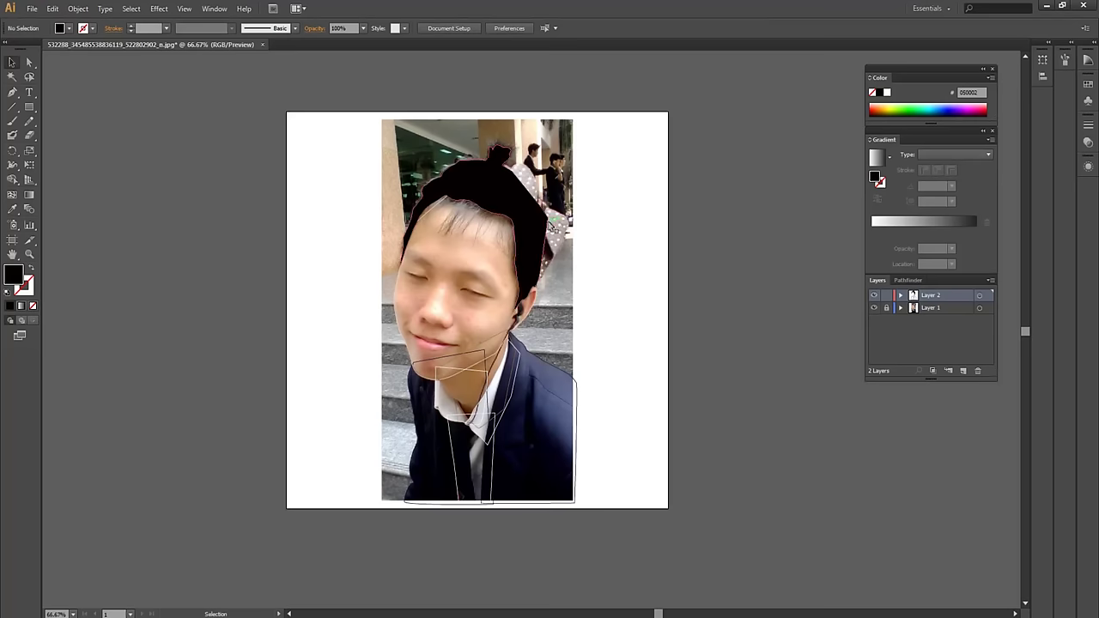
scroll(591, 270, down, 1)
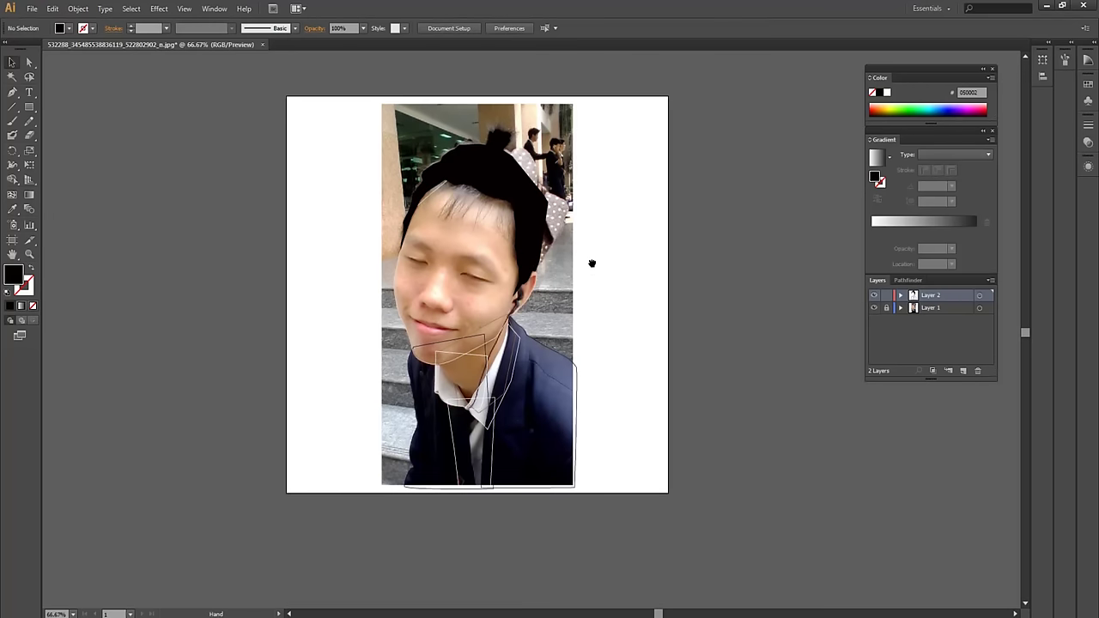
Add and drag an anchor to follow the hairline, then fill the face with peach #FCD3C4
click(442, 192)
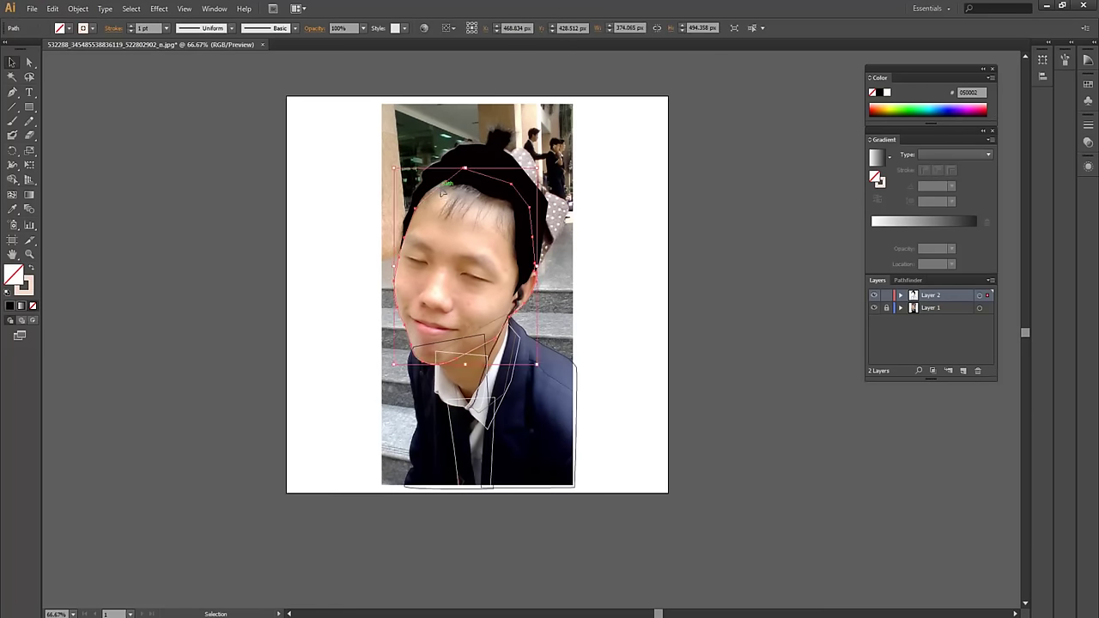
key(ctrl+plus)
key(ctrl+plus)
key(ctrl+plus)
drag(441, 206, 582, 571)
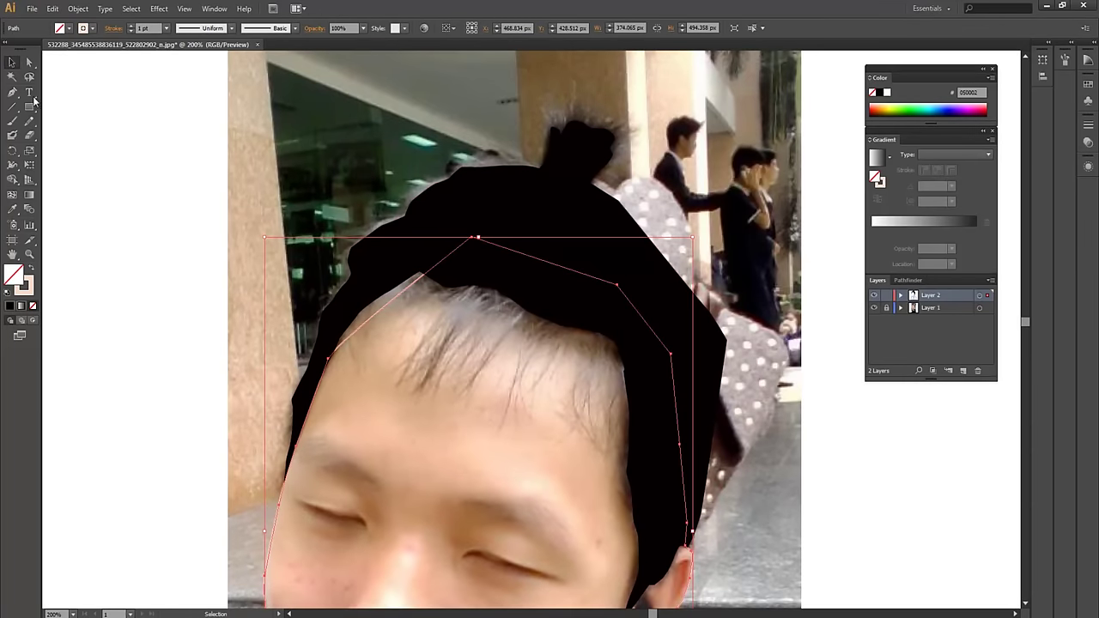
click(13, 92)
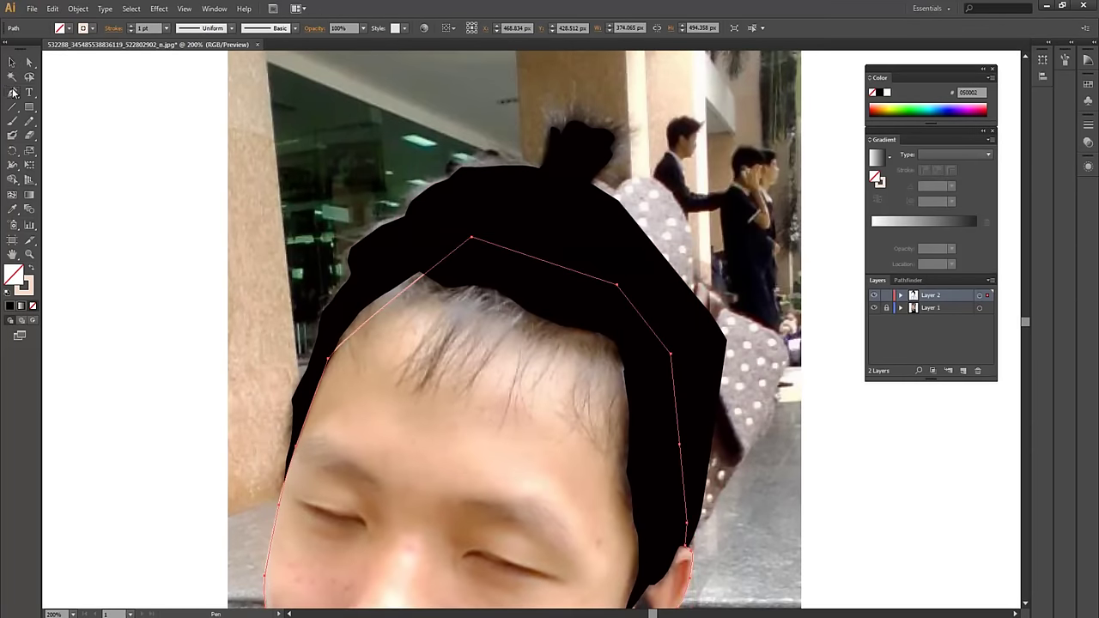
click(390, 301)
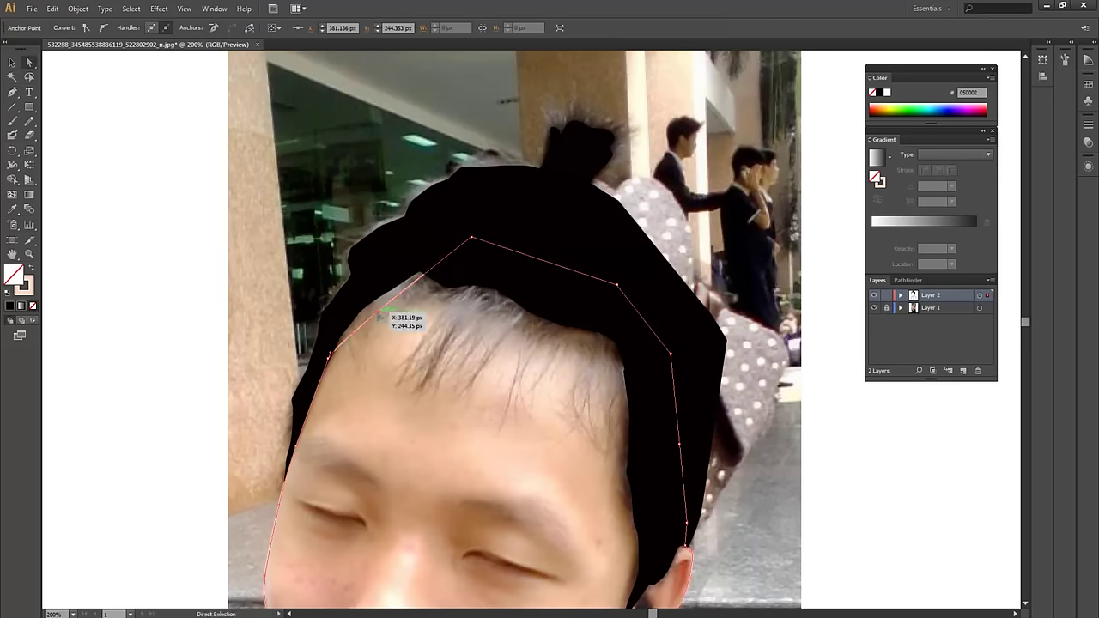
drag(381, 318, 361, 290)
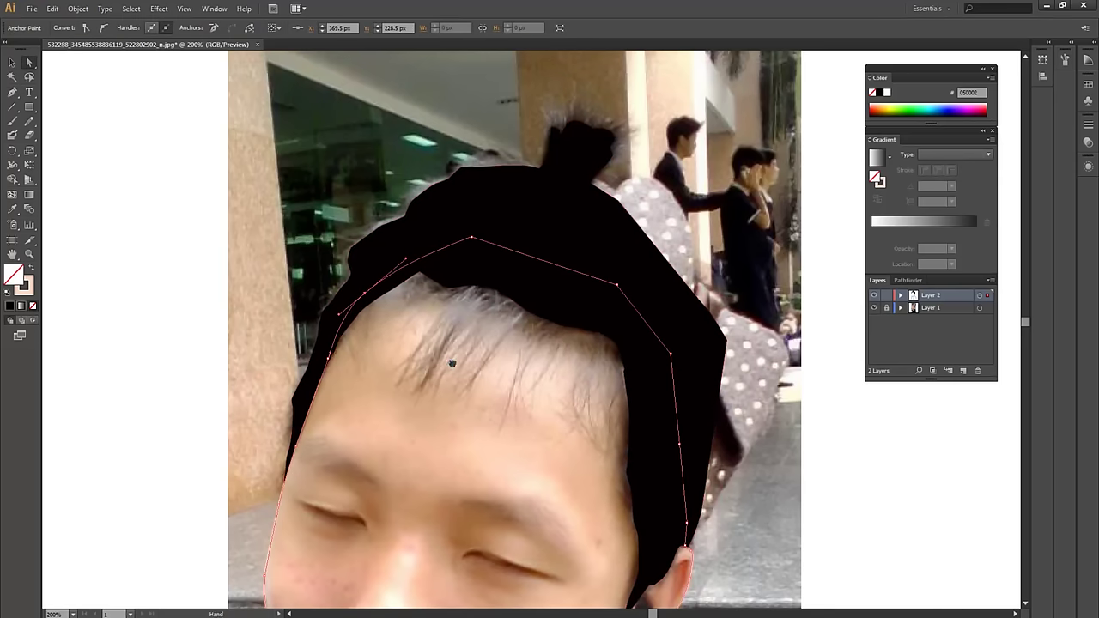
scroll(261, 280, down, 2)
click(34, 269)
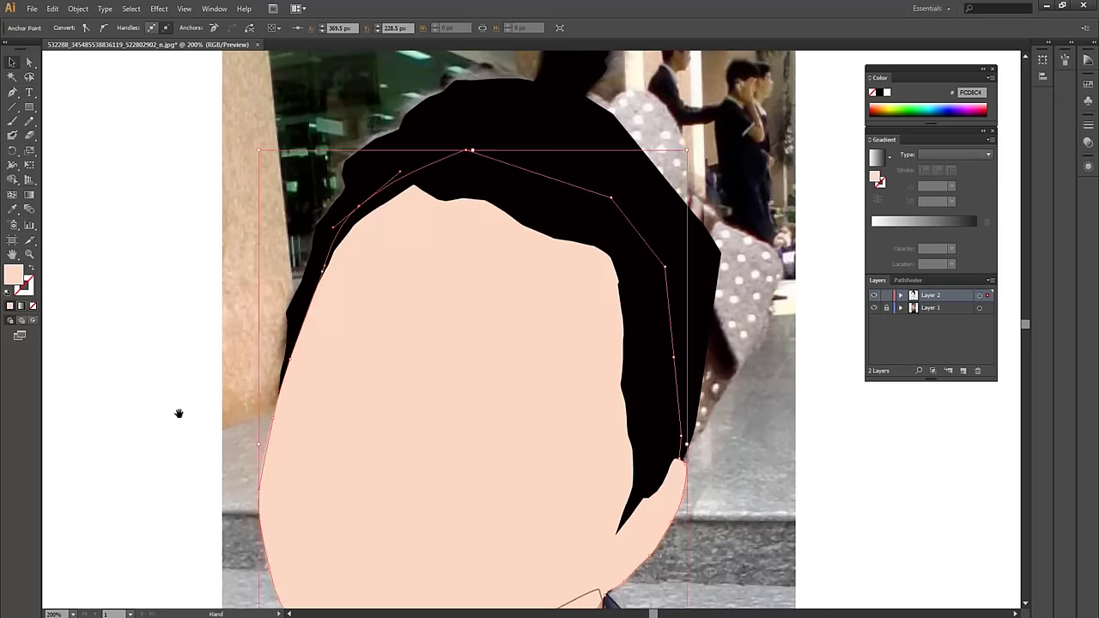
scroll(167, 378, down, 3)
scroll(327, 382, down, 1)
drag(327, 383, 283, 237)
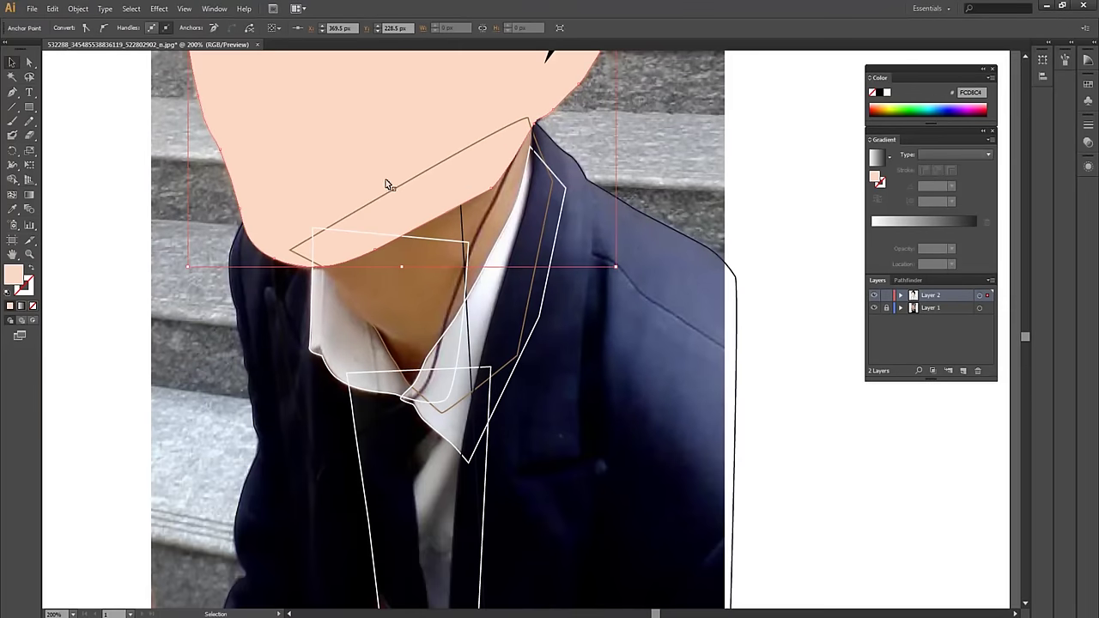
Swap the neck outline to a brown fill and both jacket outlines to navy fills
click(480, 171)
mouse_move(807, 319)
mouse_down()
mouse_move(269, 490)
mouse_move(174, 472)
mouse_up()
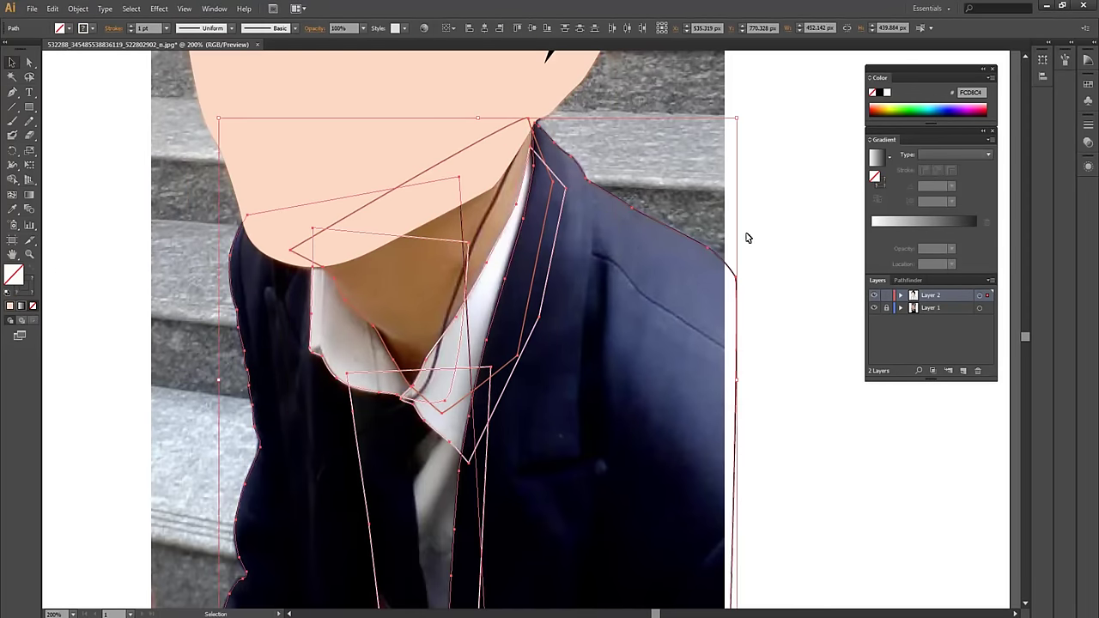
shift+click(493, 172)
shift+click(458, 170)
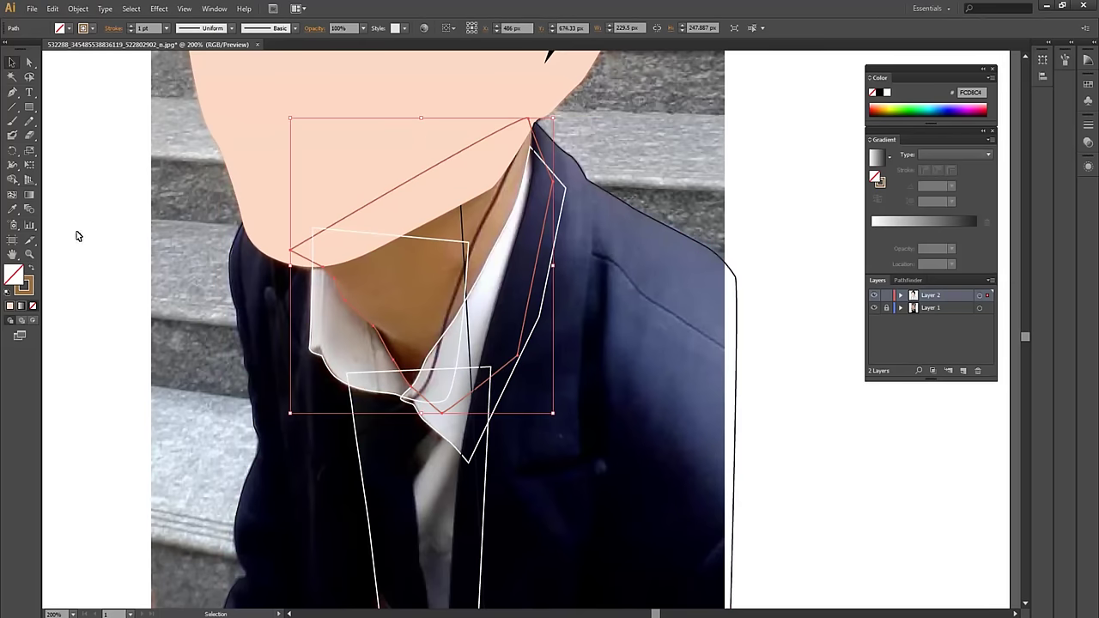
click(32, 270)
drag(608, 273, 623, 245)
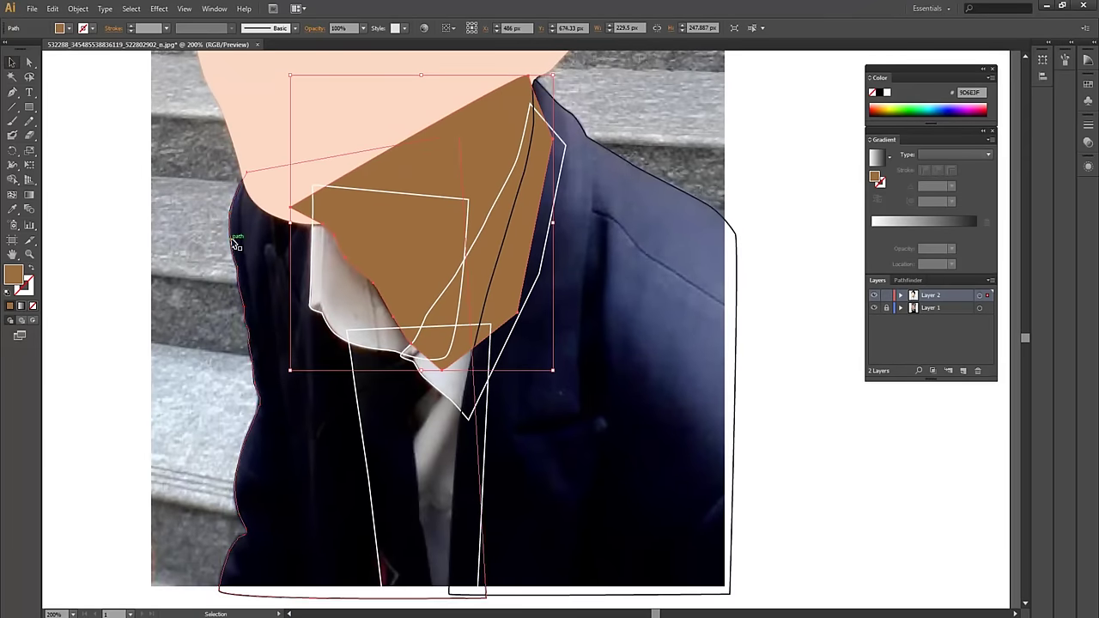
click(239, 240)
click(32, 270)
drag(268, 313, 241, 277)
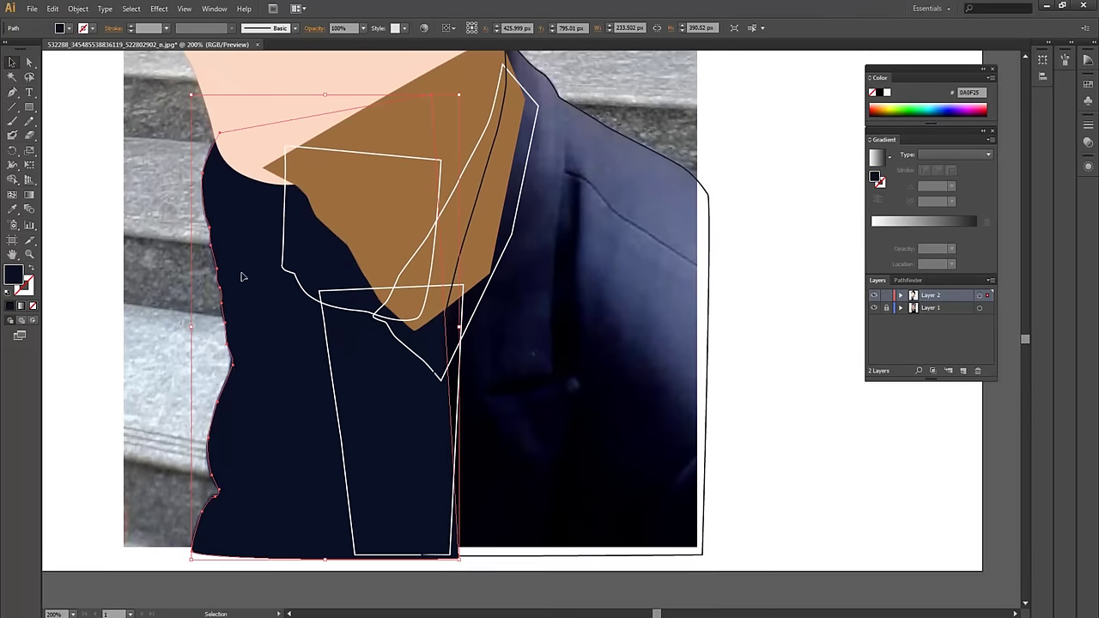
click(733, 99)
click(637, 152)
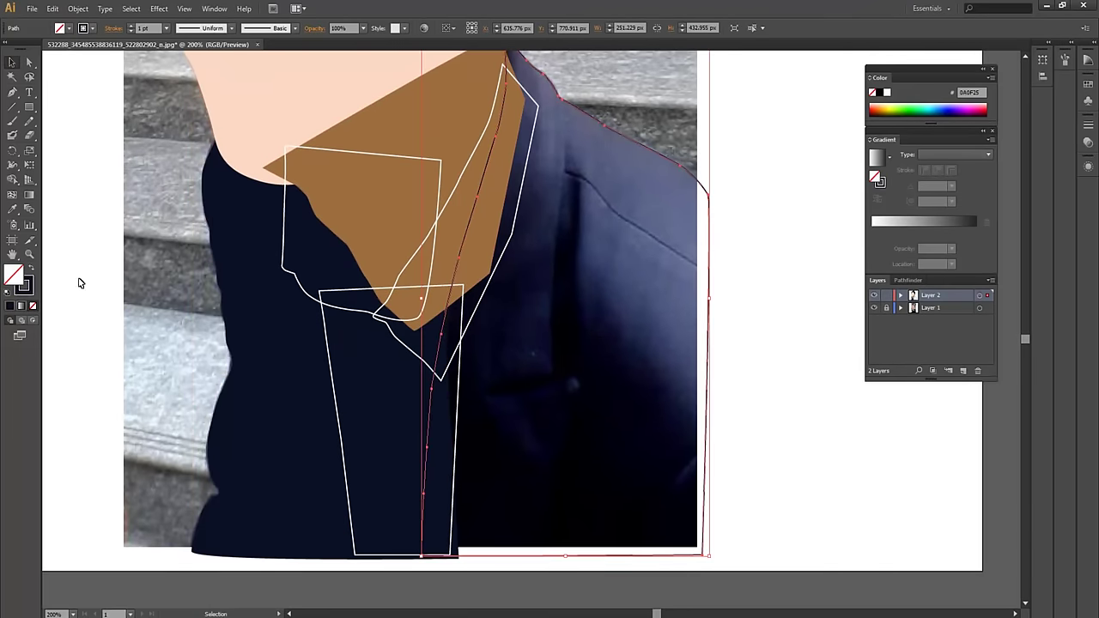
click(32, 269)
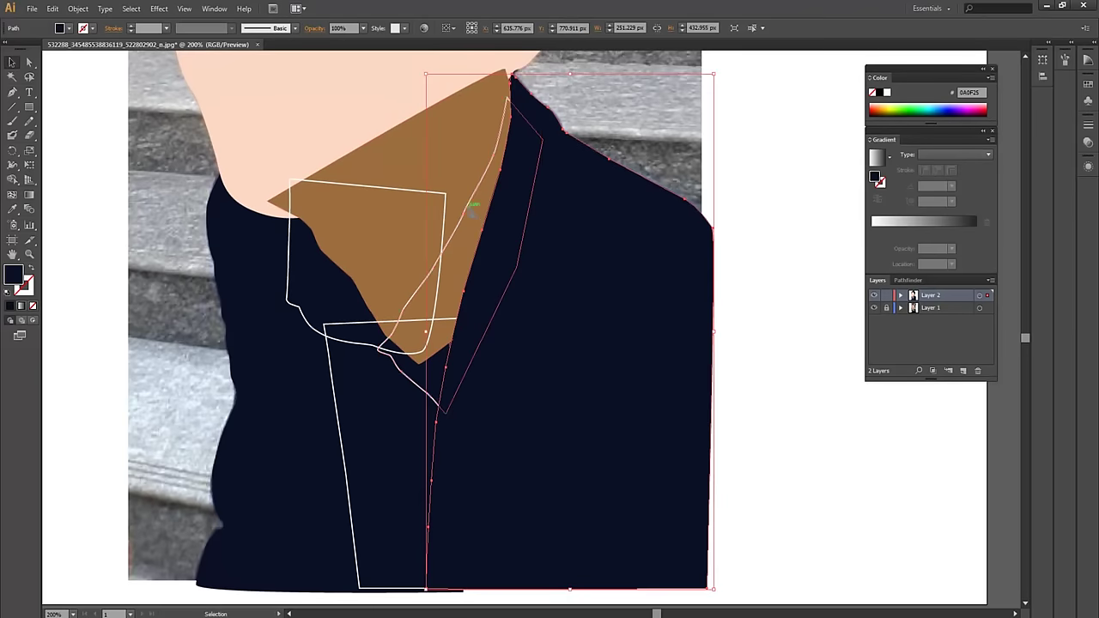
Give the inner collar, left collar piece and shirt front solid white fills
click(474, 193)
click(29, 266)
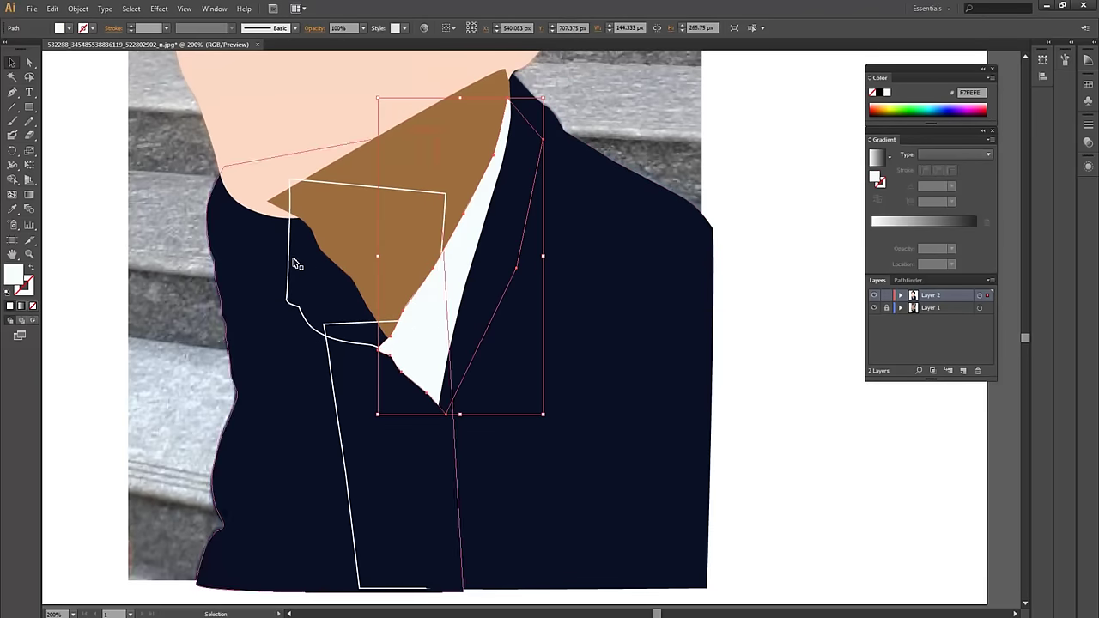
click(290, 249)
click(32, 269)
click(345, 411)
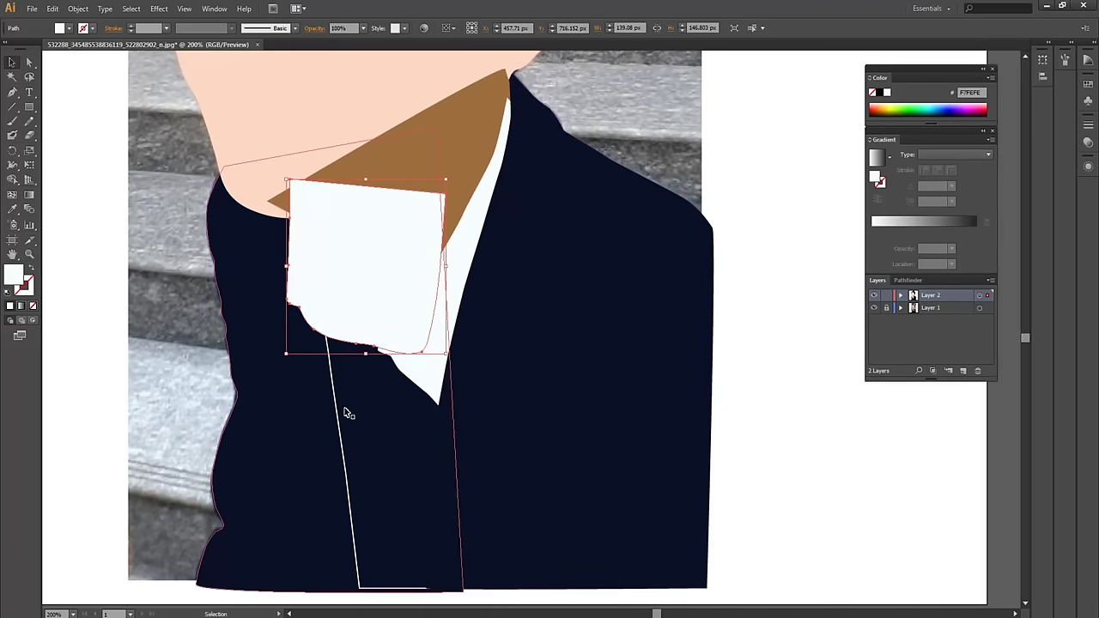
click(336, 405)
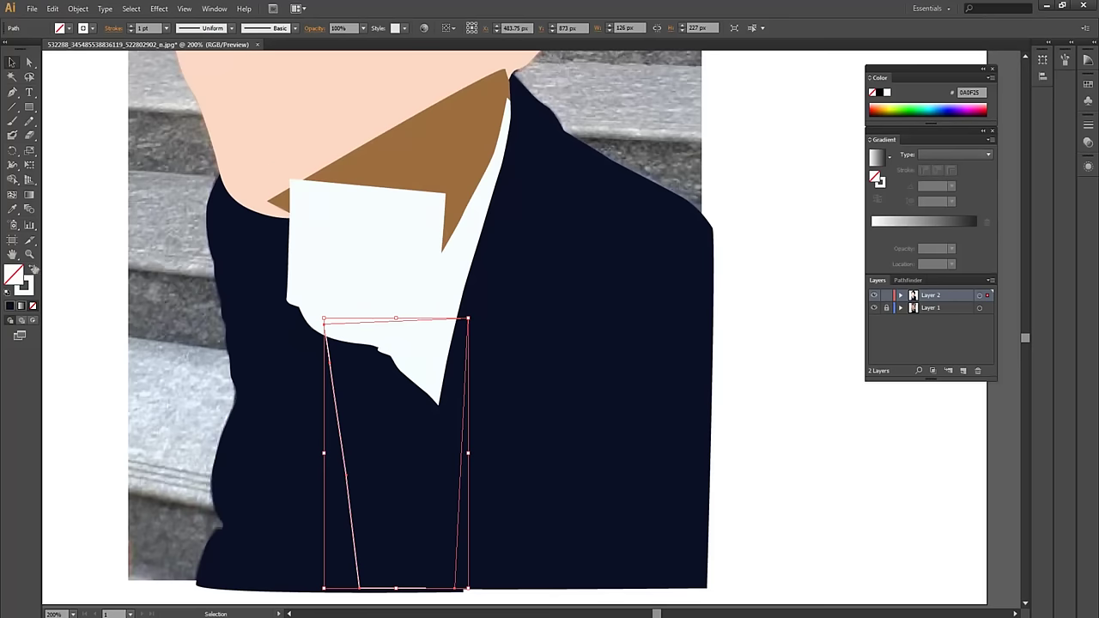
click(28, 267)
click(164, 367)
Bring the brown neck shape in front of the white collar
scroll(386, 326, up, 3)
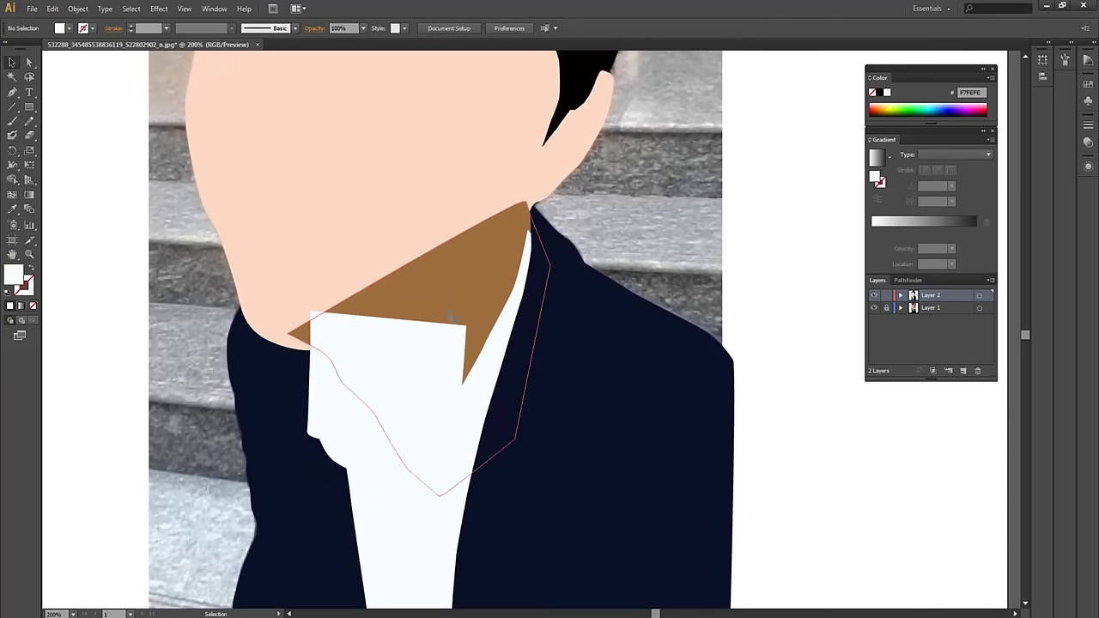
scroll(476, 283, up, 4)
scroll(478, 276, up, 2)
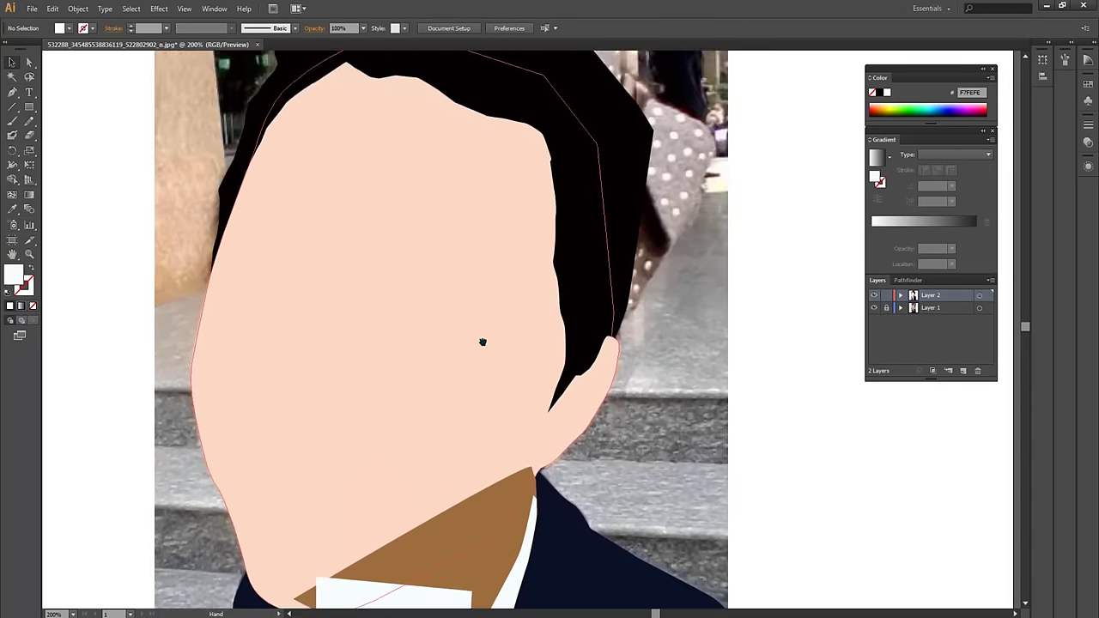
key(ctrl+minus)
key(ctrl+minus)
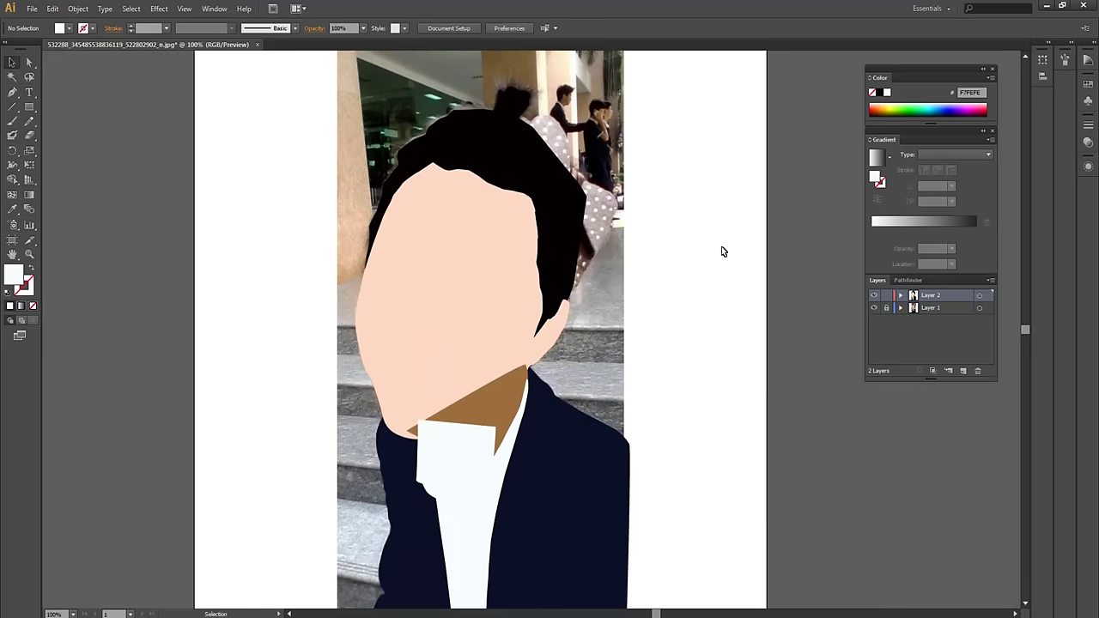
drag(388, 494, 369, 461)
click(410, 452)
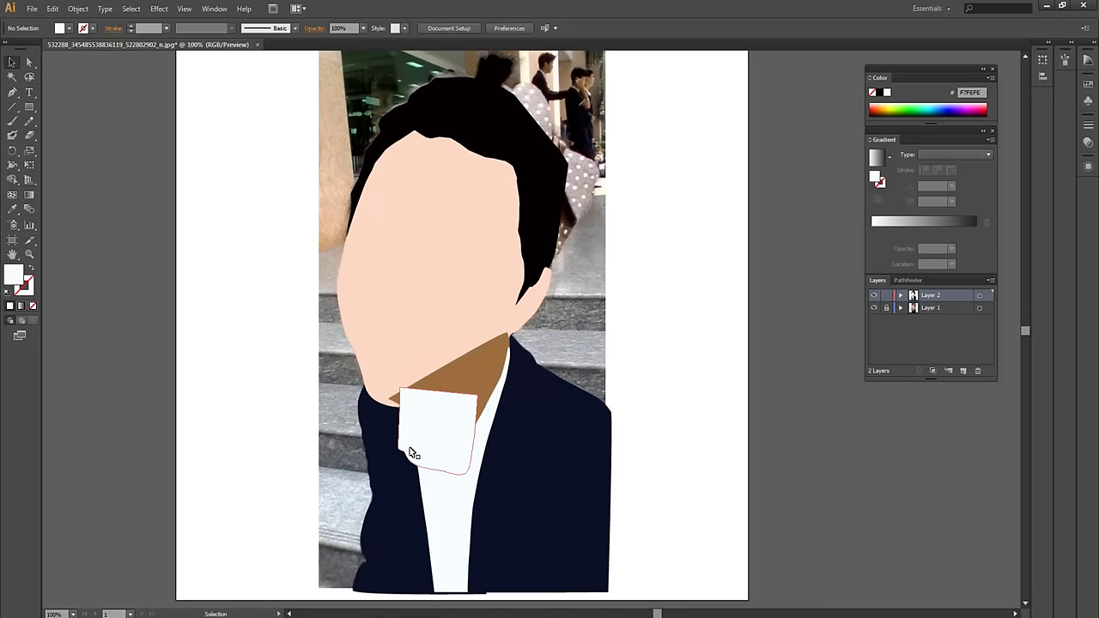
click(485, 383)
key(ctrl+shift+bracketright)
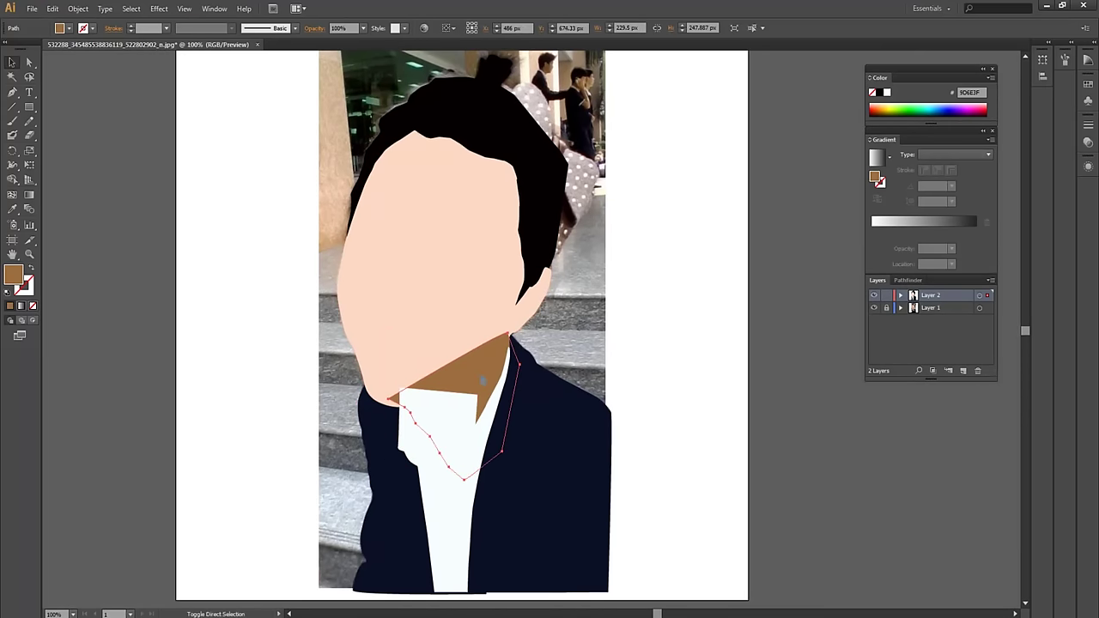
key(ctrl+shift+bracketright)
Bring the face and hair shapes to the front, above the neck
click(454, 245)
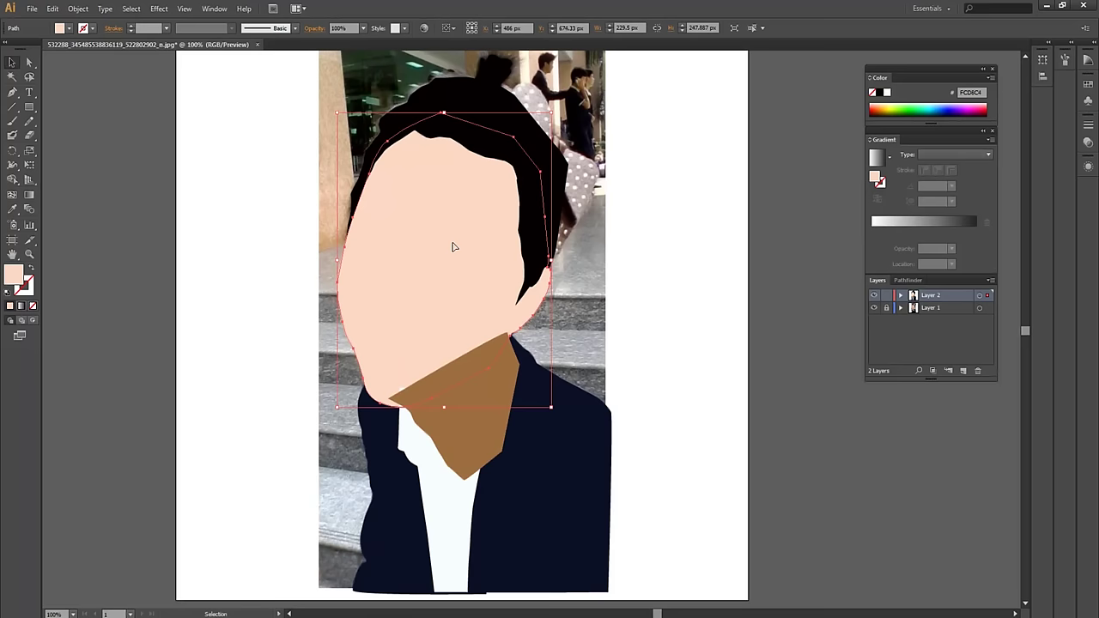
shift+click(512, 135)
key(ctrl+shift+bracketright)
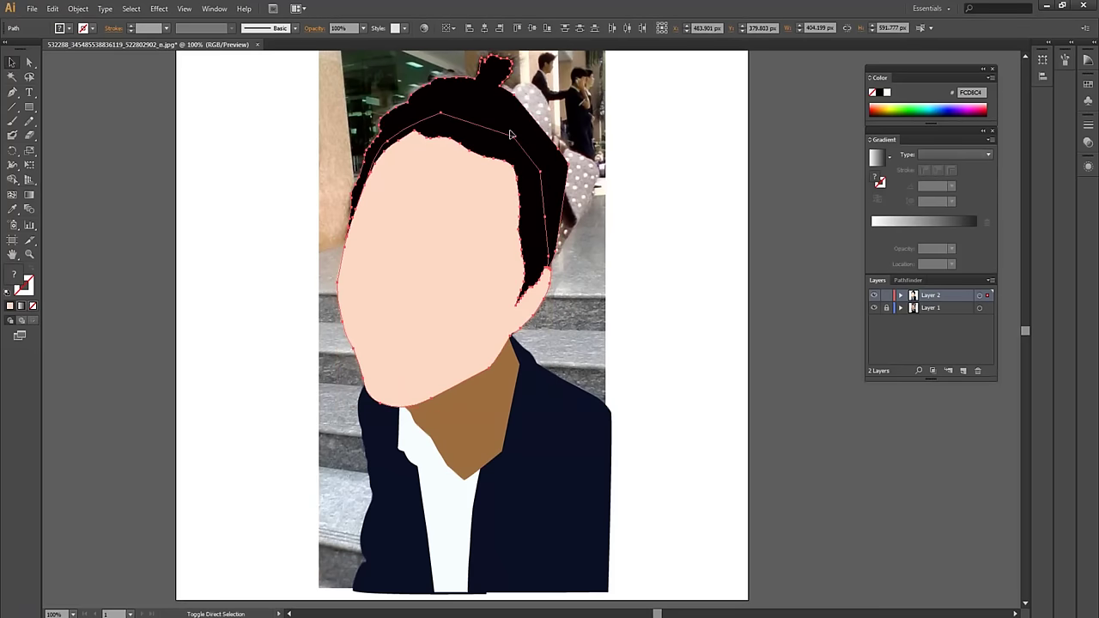
click(734, 364)
scroll(712, 356, down, 2)
scroll(687, 346, down, 1)
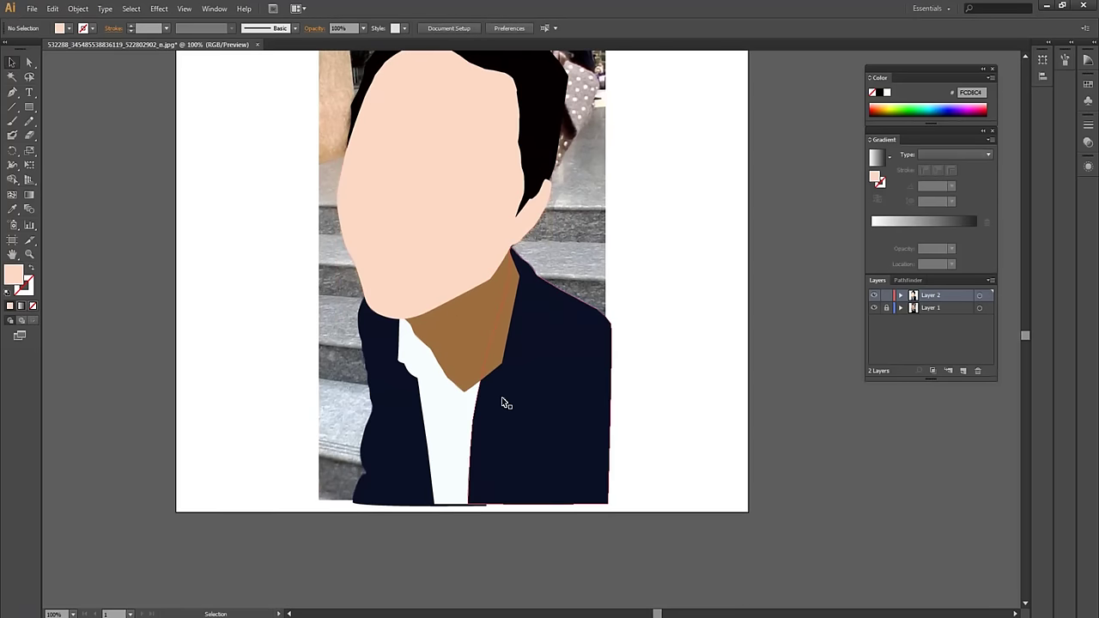
click(491, 375)
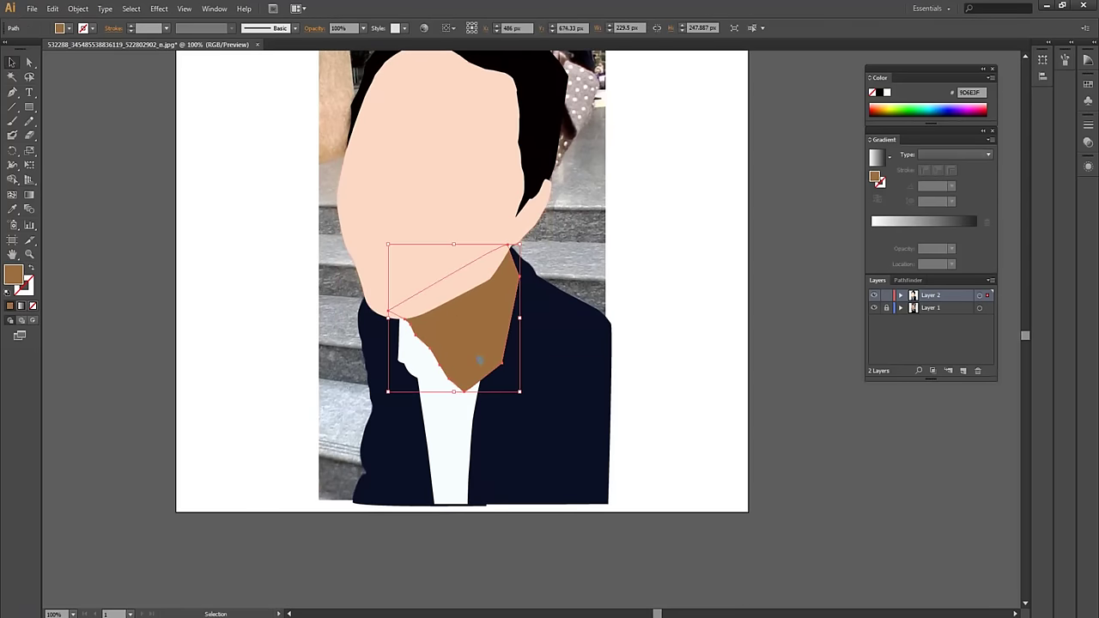
Send the neck path behind the jacket and white collar, swapping its fill to brown
key(ctrl+plus)
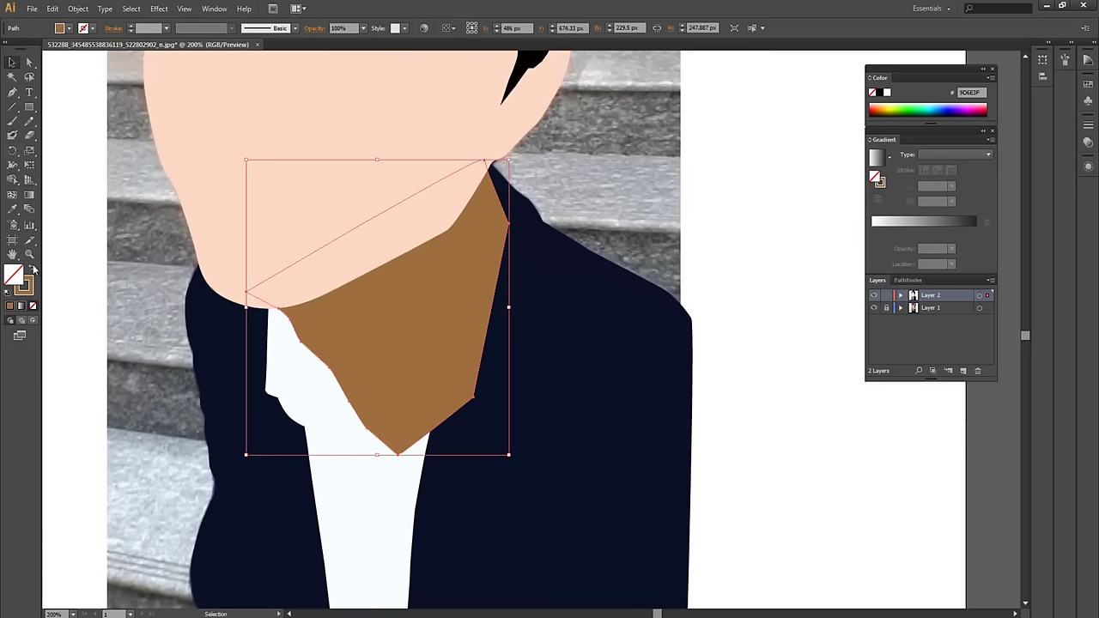
key(ctrl+shift+bracketleft)
click(444, 325)
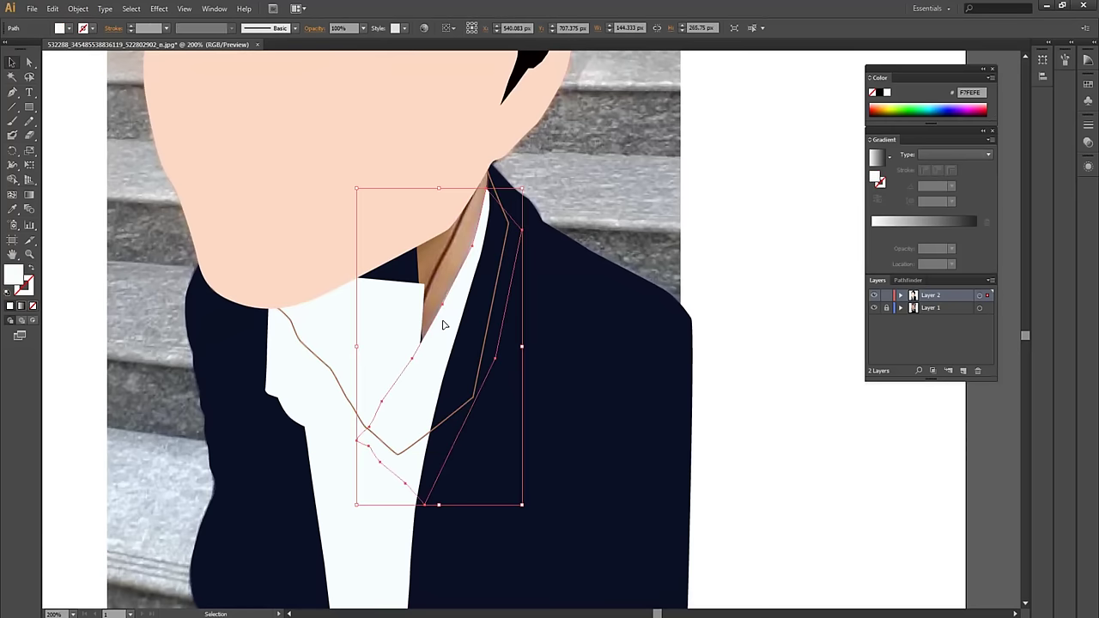
shift+click(631, 351)
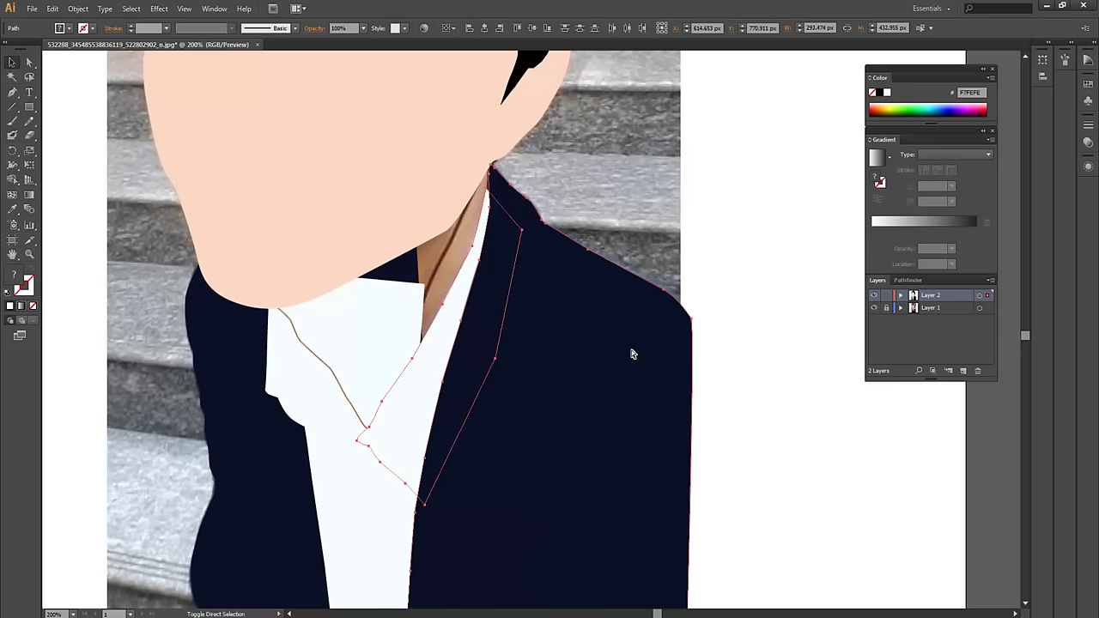
click(303, 343)
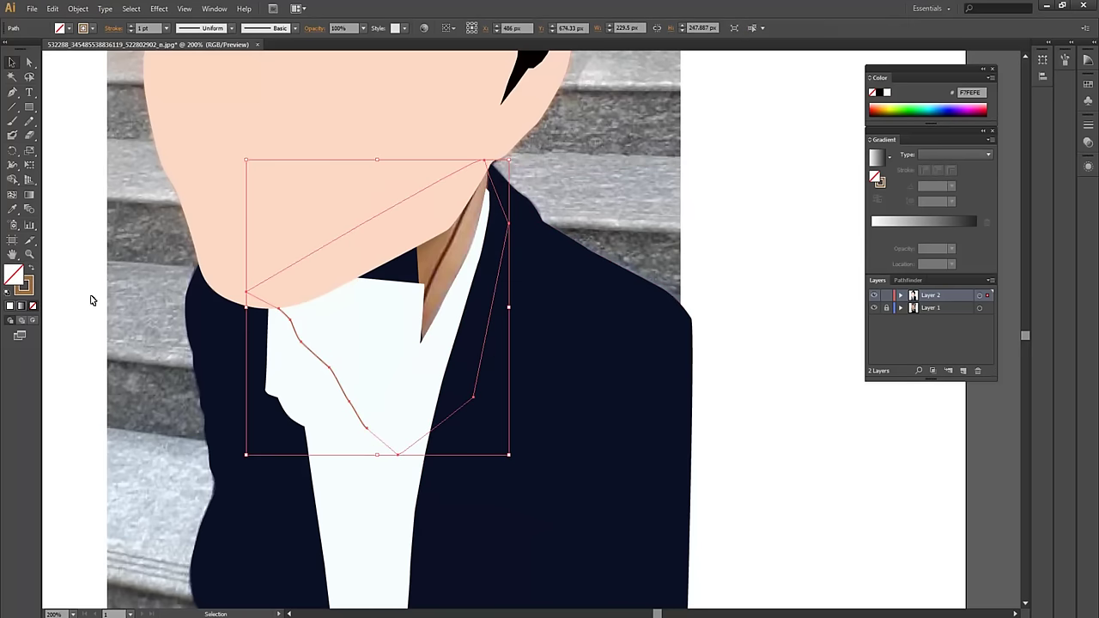
key(shift+x)
Fill the neck with the face's peach skin colour using the Eyedropper
click(884, 471)
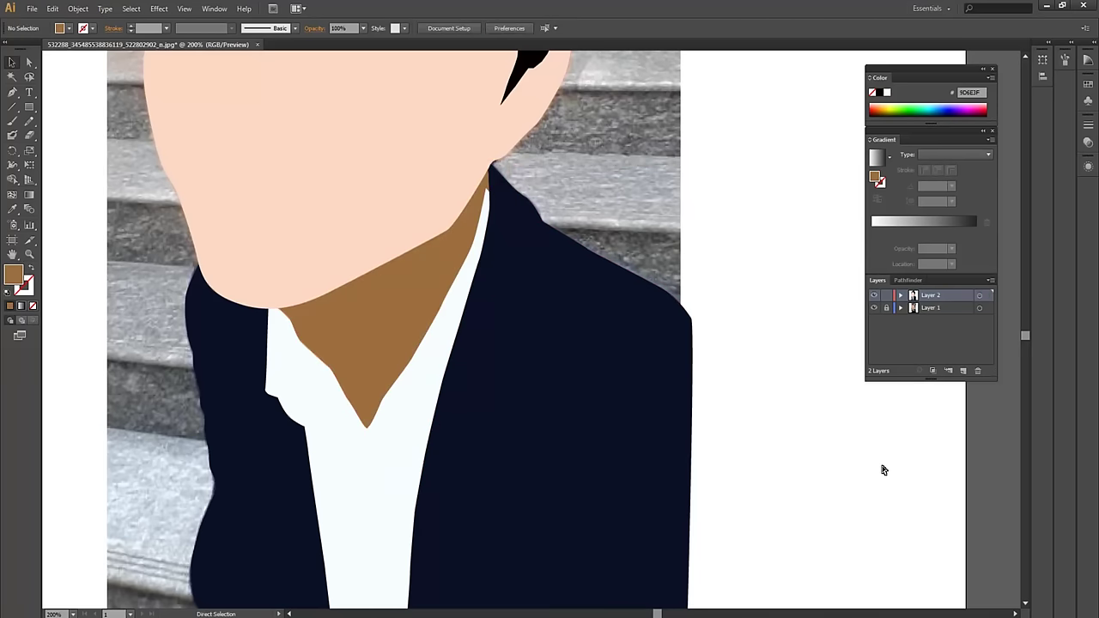
key(ctrl+1)
drag(732, 385, 767, 462)
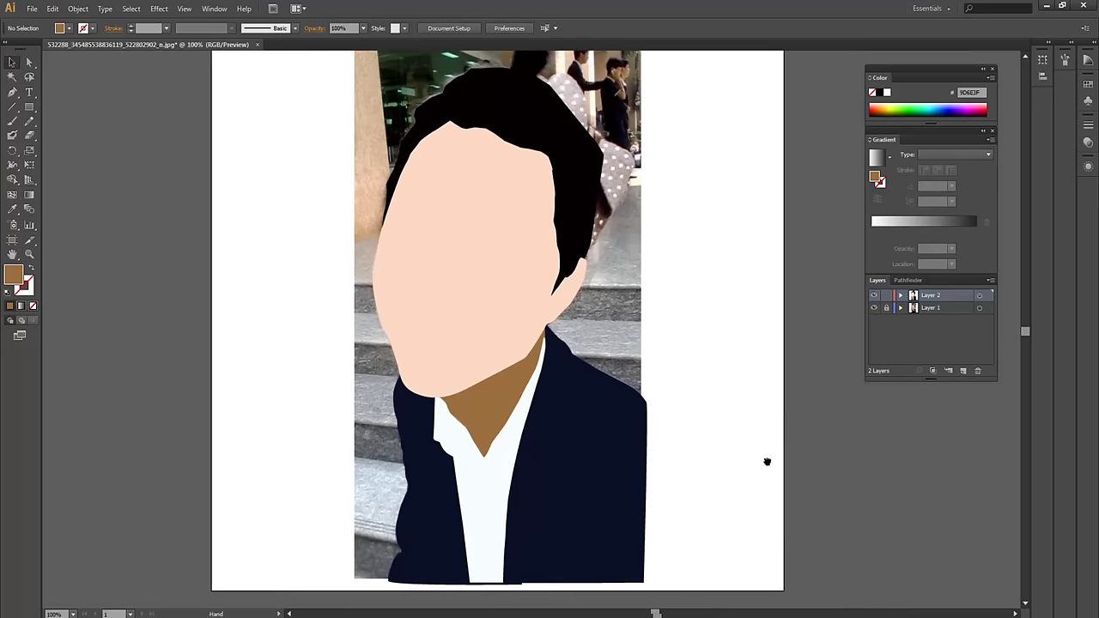
click(440, 426)
key(i)
click(451, 296)
key(v)
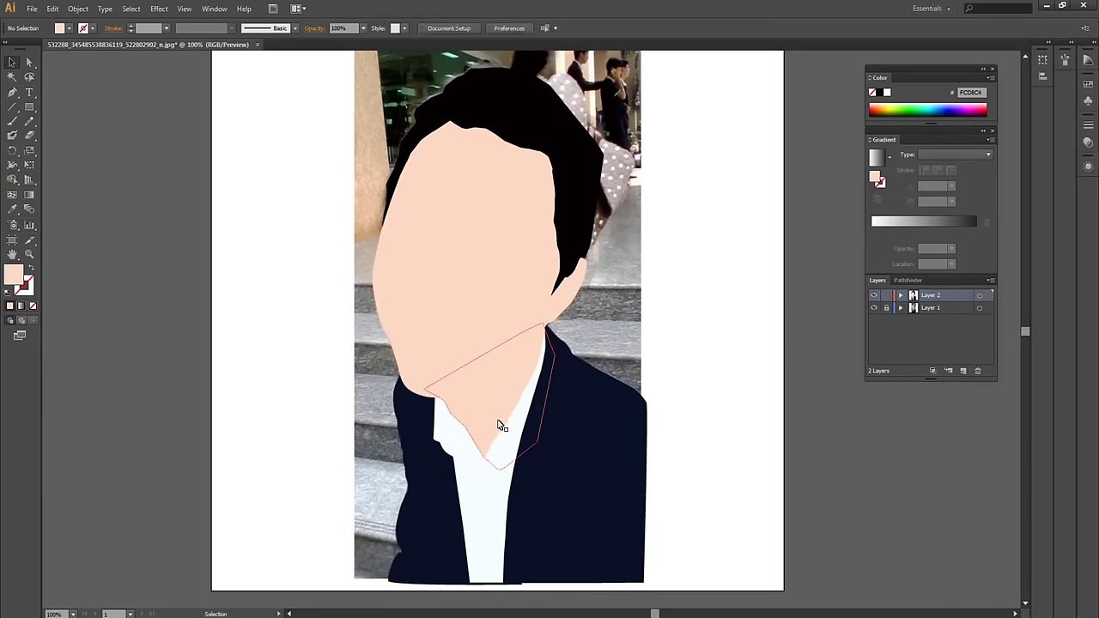
key(i)
key(v)
click(469, 396)
click(189, 412)
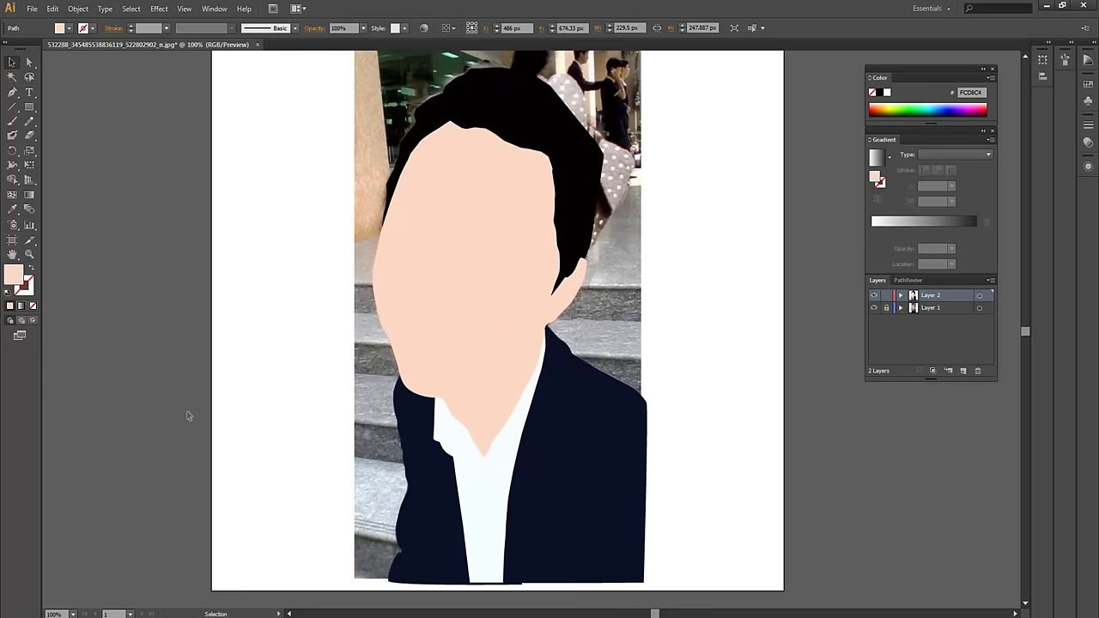
scroll(263, 326, down, 2)
click(415, 378)
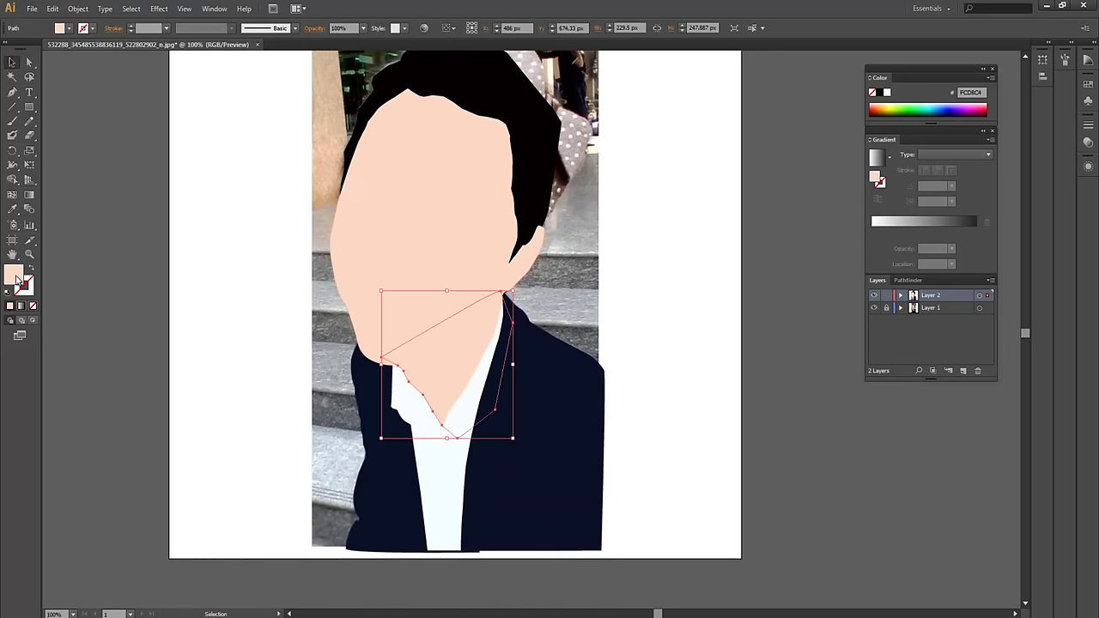
Darken the neck fill to a slightly deeper peach (#EDCDBE) in the Color Picker
double_click(15, 275)
click(42, 47)
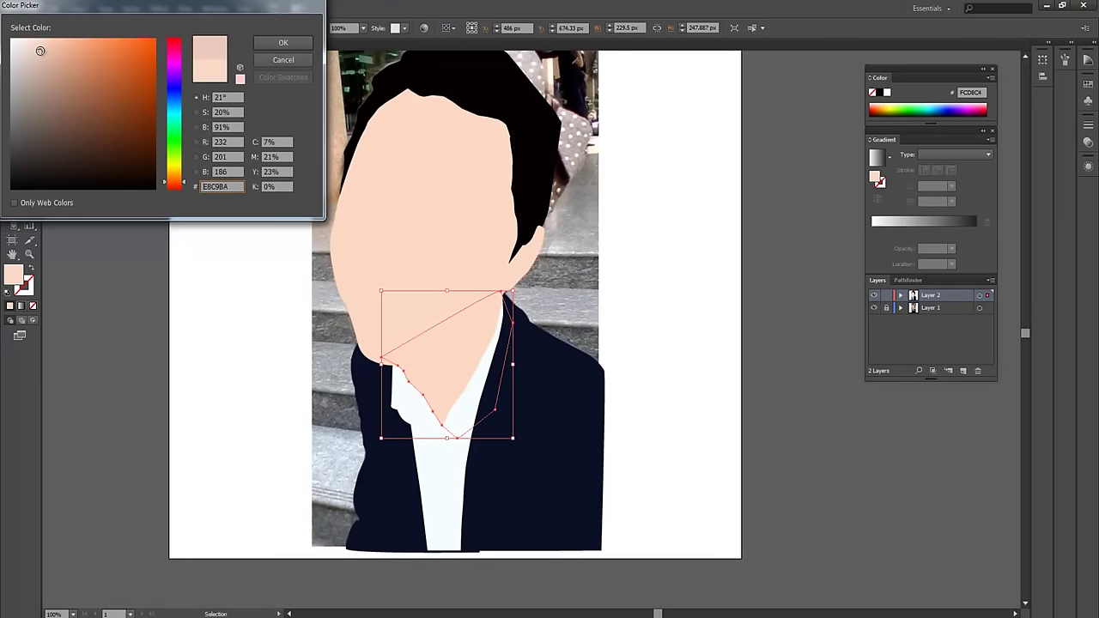
click(263, 42)
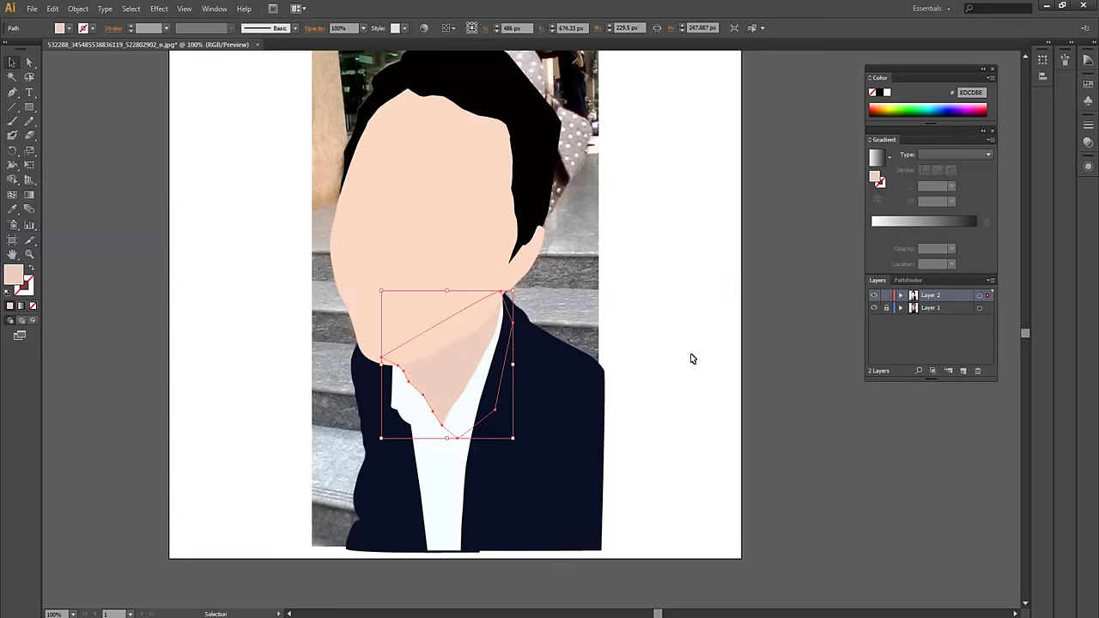
click(714, 319)
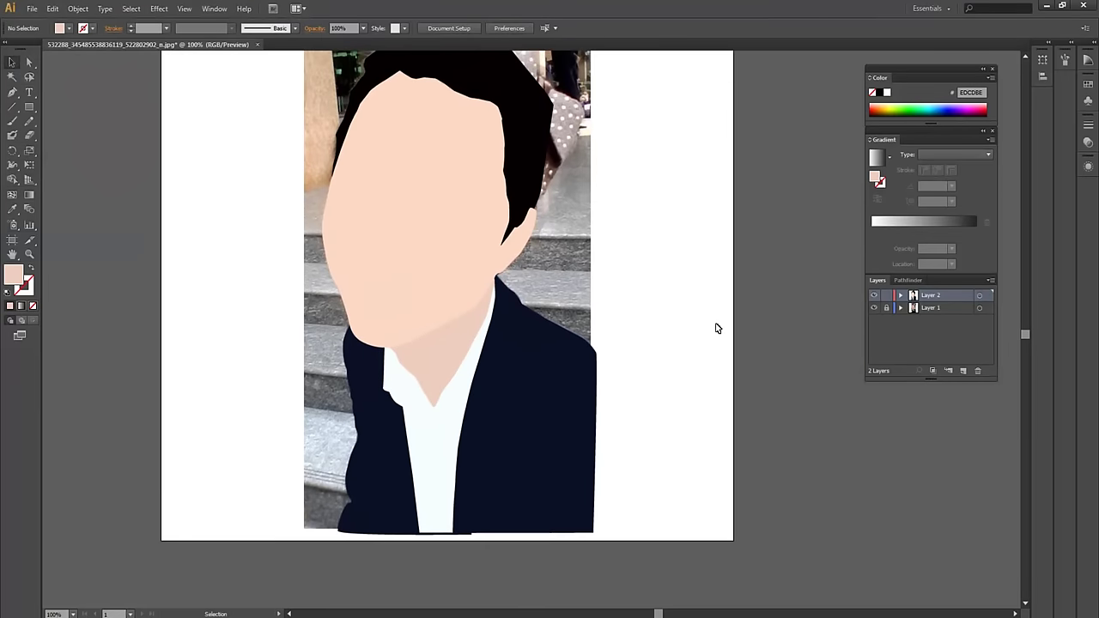
drag(651, 267, 668, 286)
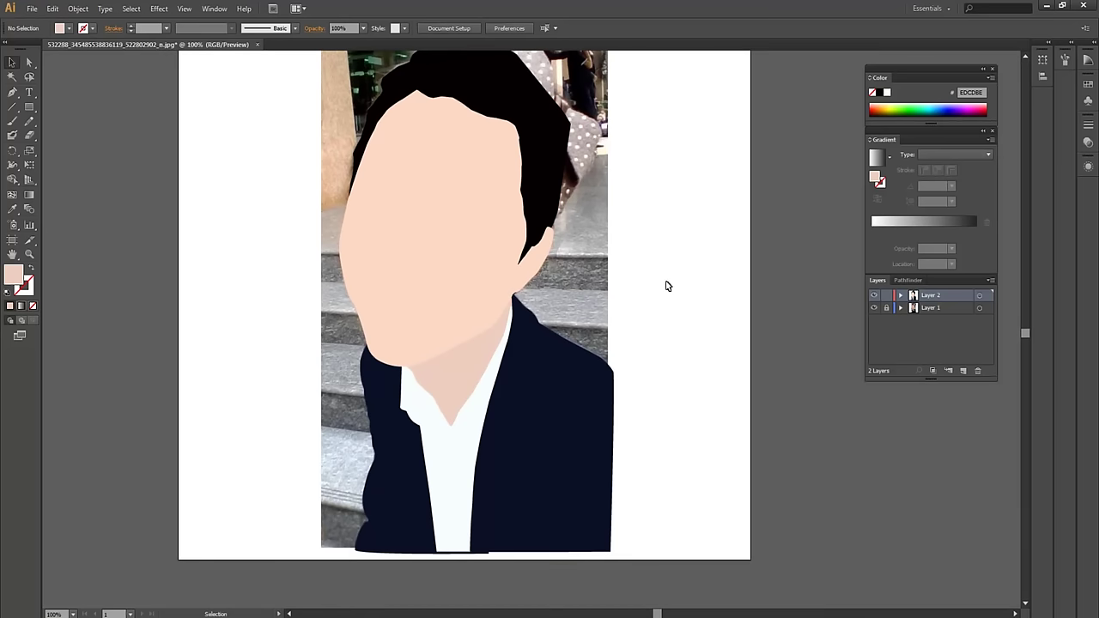
Hide the traced artwork and add a new Layer 3 for the hair bow
click(875, 295)
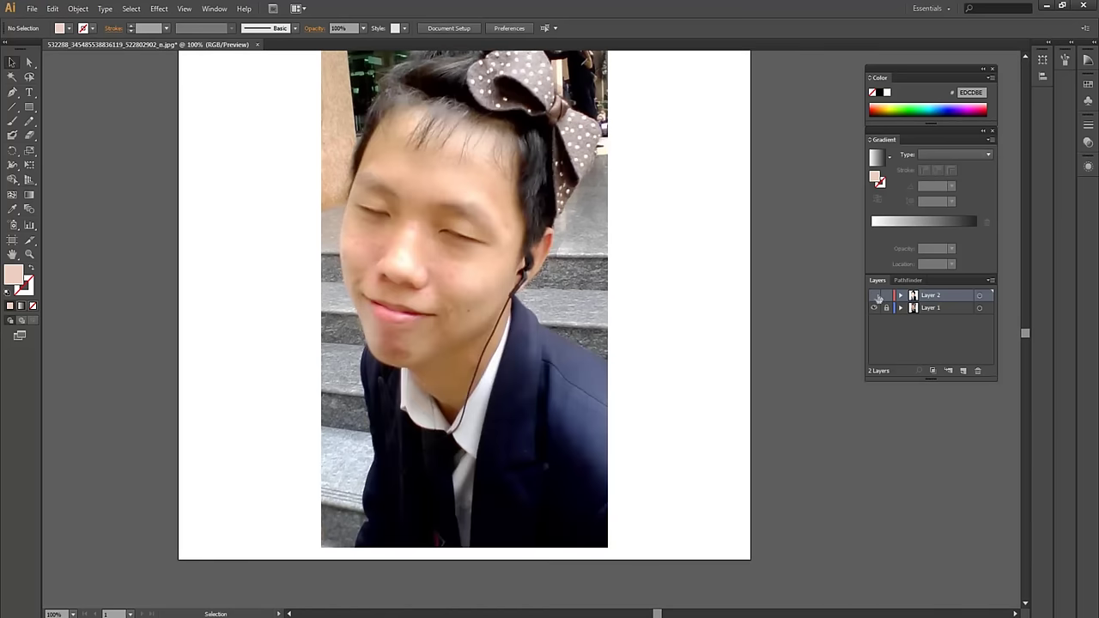
click(962, 370)
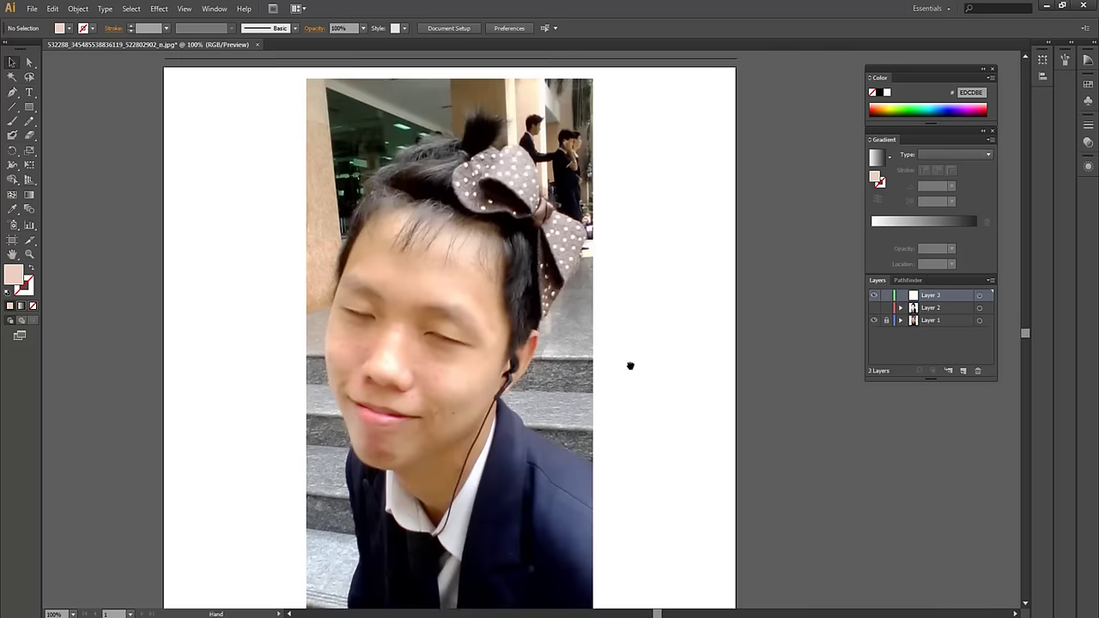
scroll(630, 378, up, 2)
drag(521, 214, 550, 442)
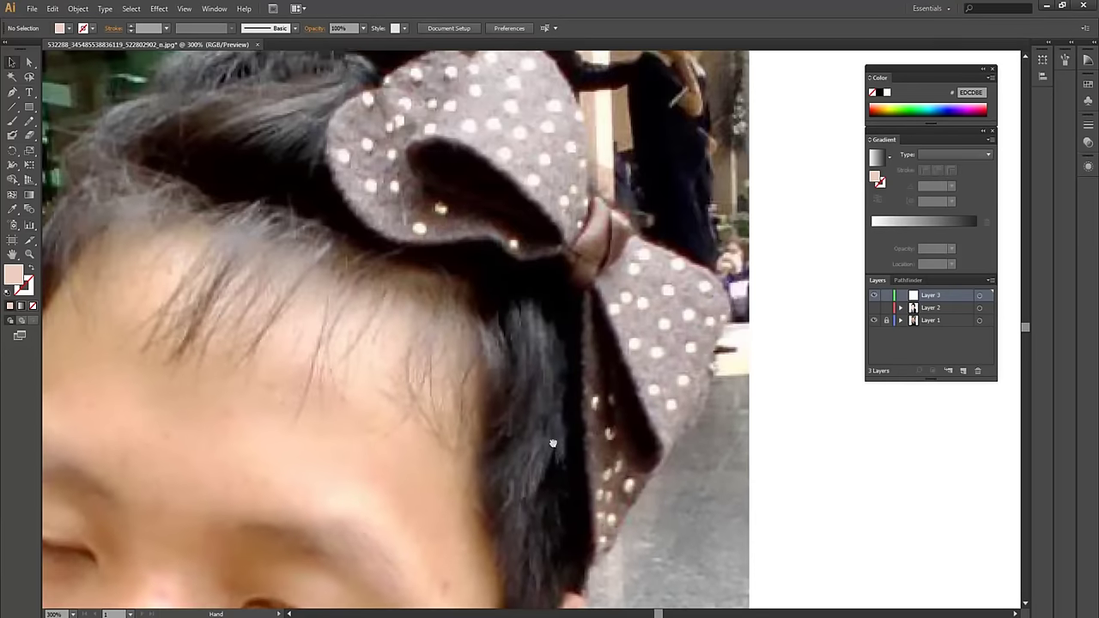
Trace the bow's top edge with the Pen tool and set the path's fill to None
key(p)
drag(432, 266, 432, 368)
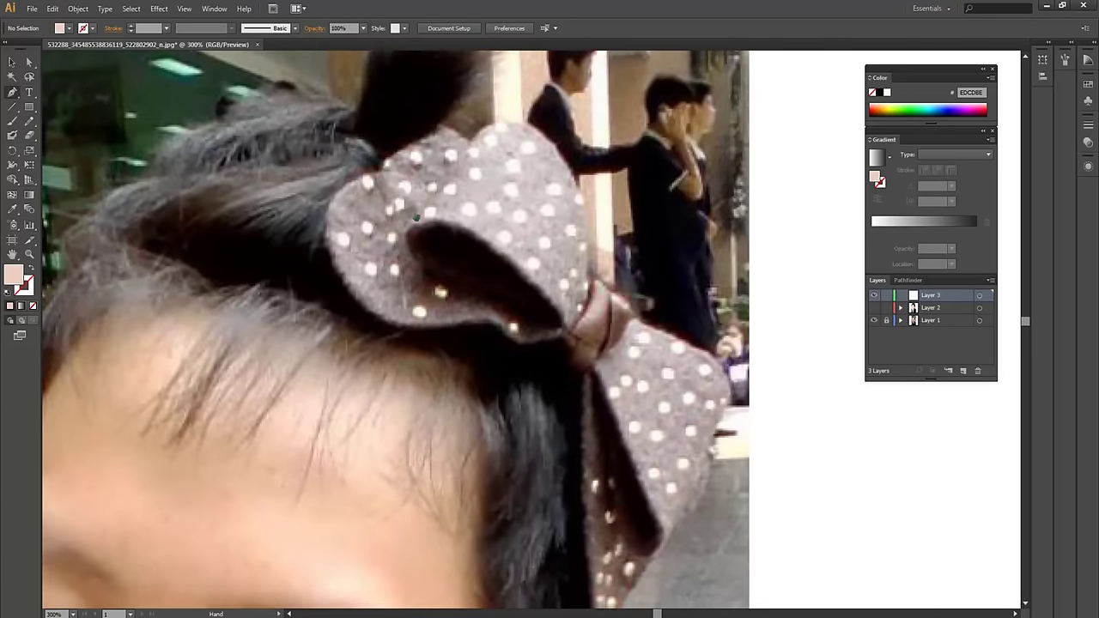
click(441, 126)
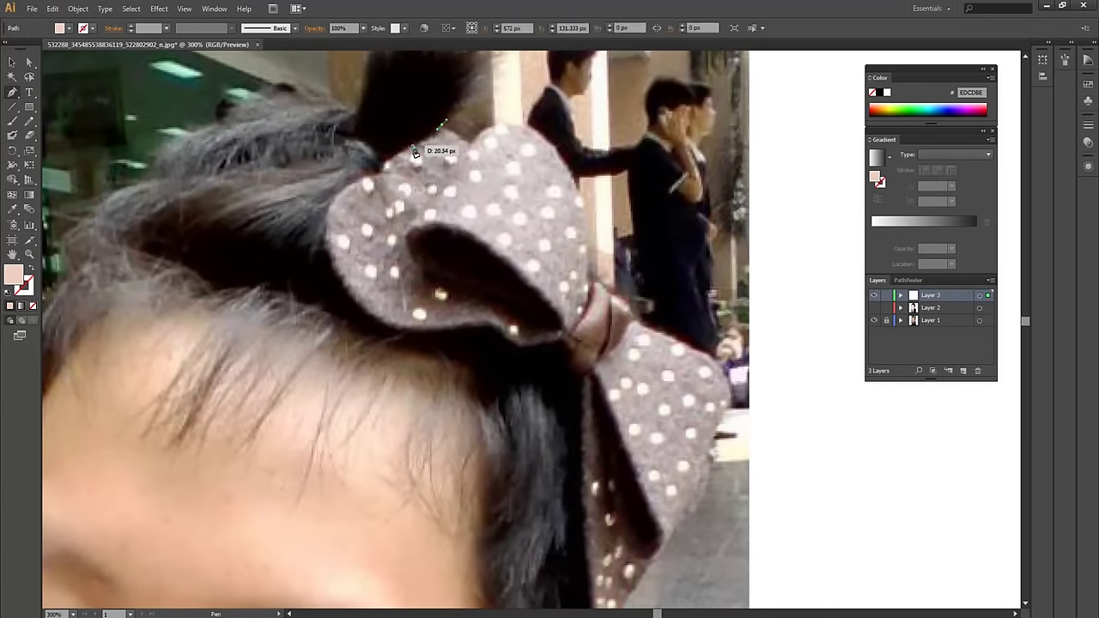
mouse_move(385, 166)
mouse_down()
mouse_move(334, 227)
mouse_move(328, 255)
mouse_up()
drag(362, 305, 421, 331)
mouse_move(491, 325)
mouse_down()
mouse_move(515, 348)
mouse_move(552, 343)
mouse_move(383, 356)
mouse_move(19, 271)
mouse_up()
click(561, 344)
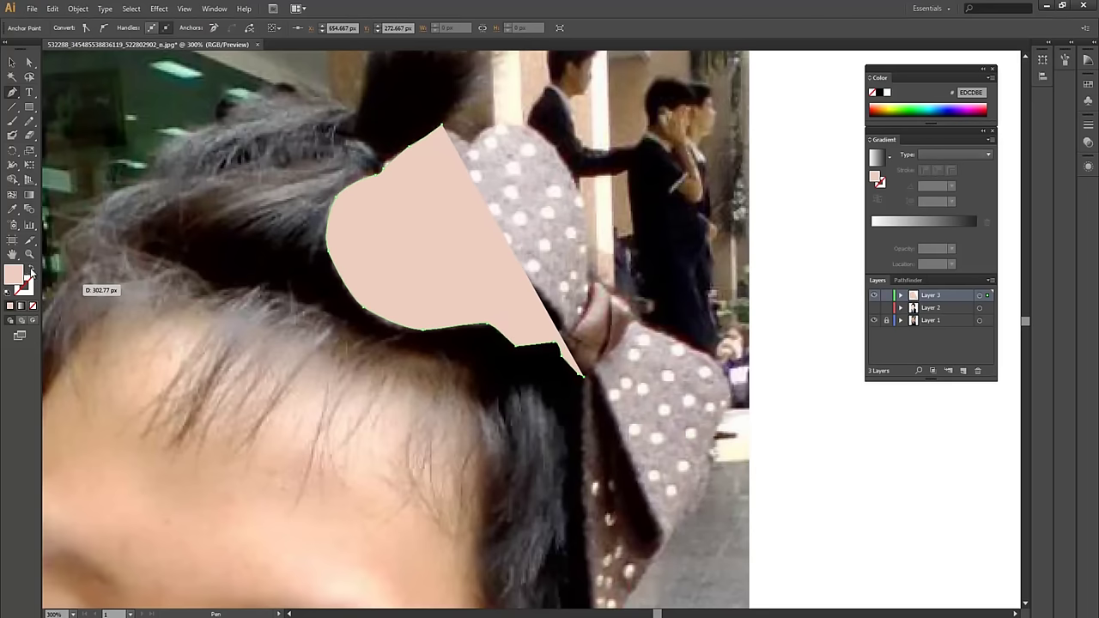
key(shift+x)
scroll(472, 240, down, 4)
scroll(472, 240, right, 3)
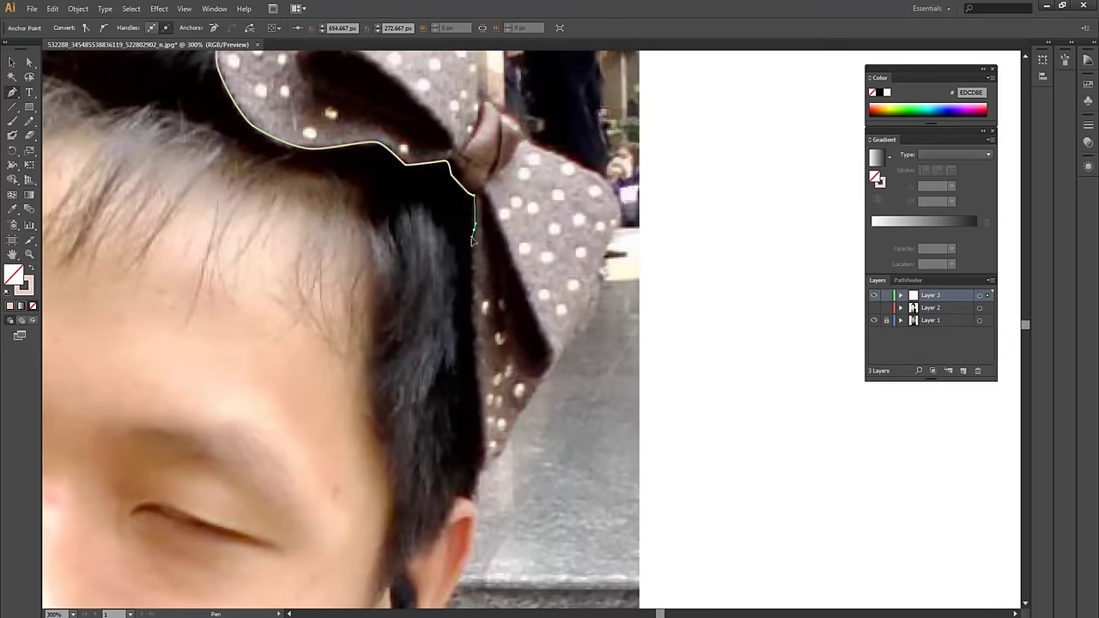
Continue the bow outline down beside the hair and around the lower loop
click(474, 325)
click(481, 404)
drag(481, 469, 503, 455)
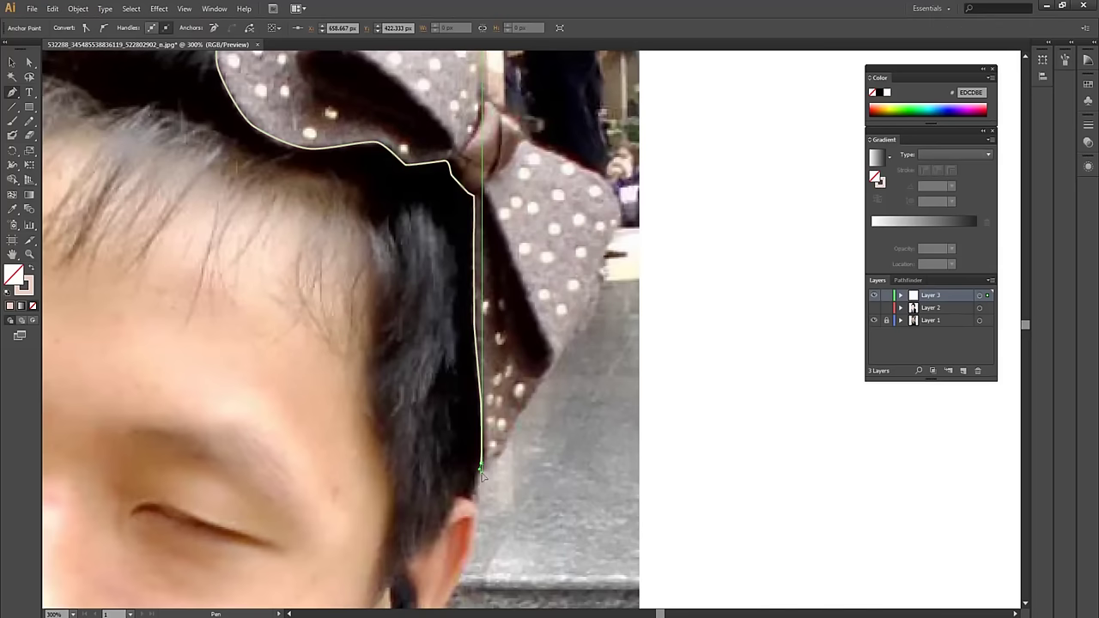
drag(539, 376, 579, 319)
mouse_move(563, 381)
mouse_down()
mouse_move(548, 412)
mouse_move(538, 409)
mouse_up()
drag(562, 359, 582, 321)
Carry the outline up the bow's right side and top, closing it at the starting anchor
mouse_move(608, 260)
mouse_down()
mouse_move(605, 217)
mouse_move(582, 239)
mouse_up()
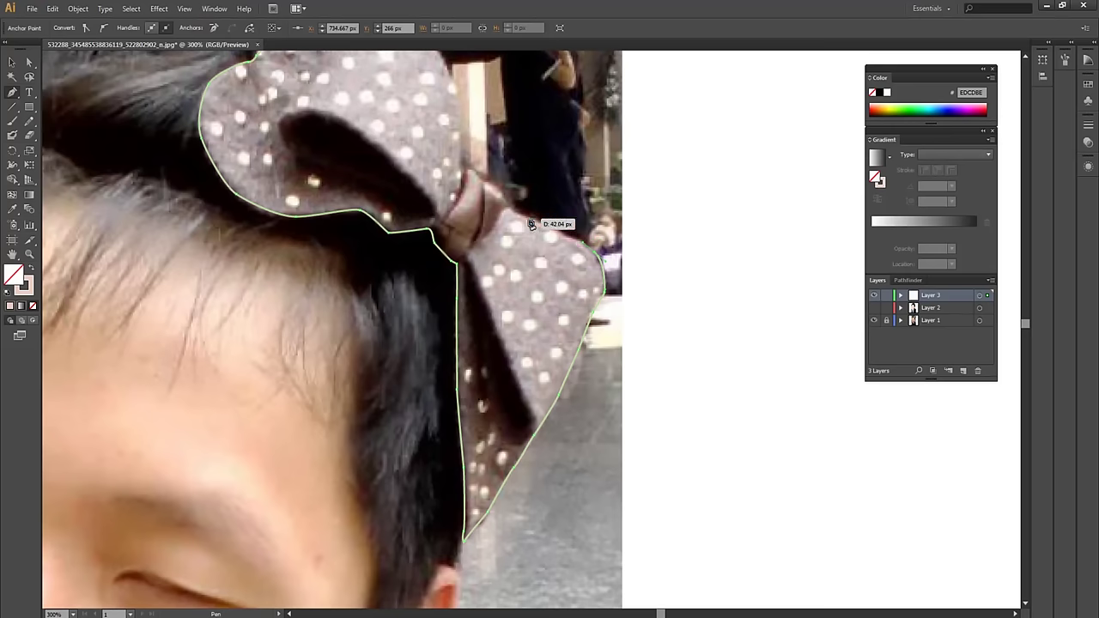
mouse_move(519, 209)
mouse_down()
mouse_move(474, 176)
mouse_move(456, 100)
mouse_move(495, 279)
mouse_up()
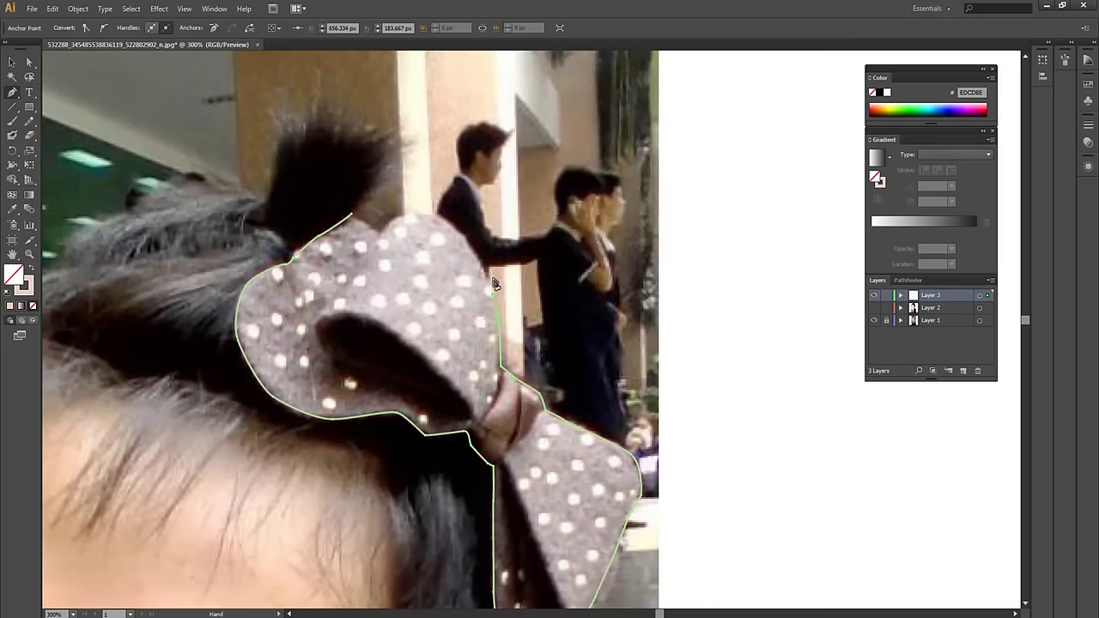
drag(410, 225, 383, 234)
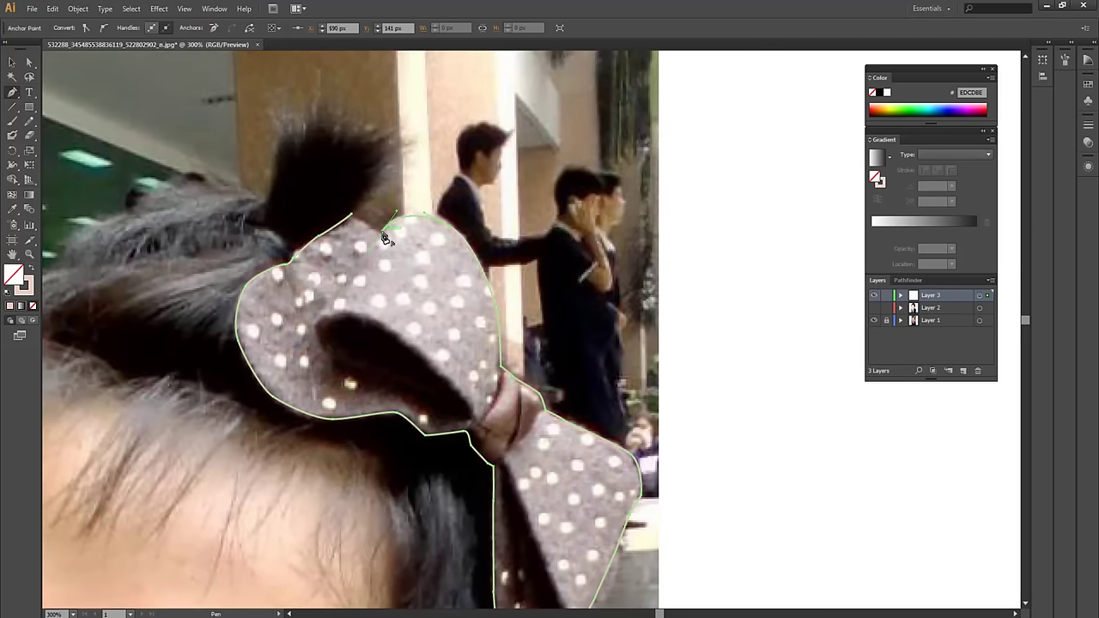
drag(352, 214, 350, 228)
key(a)
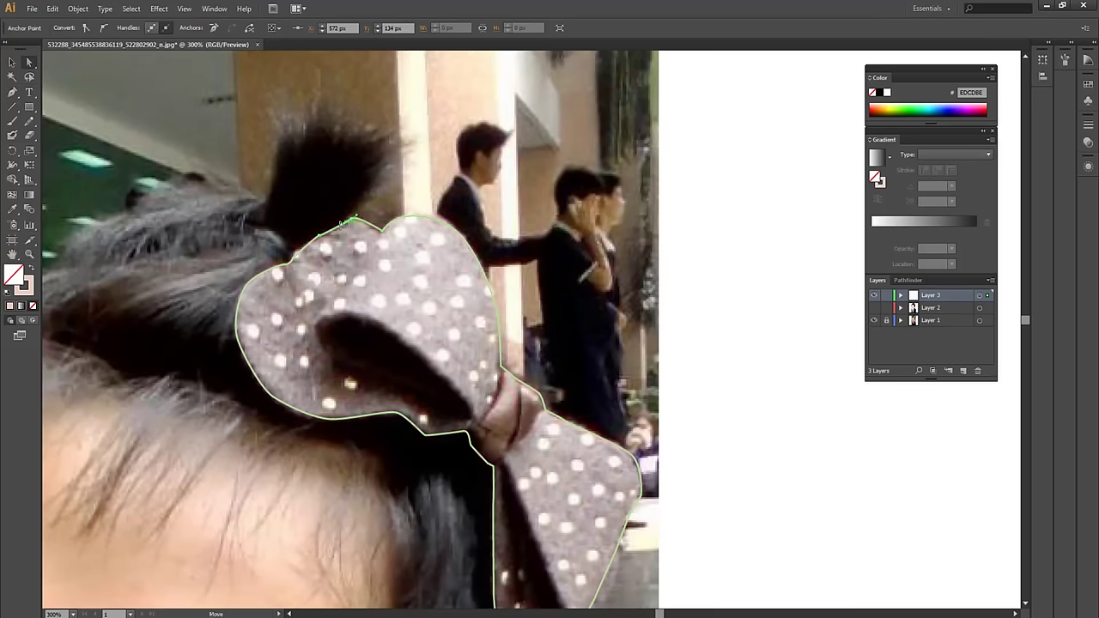
click(592, 308)
drag(591, 308, 552, 238)
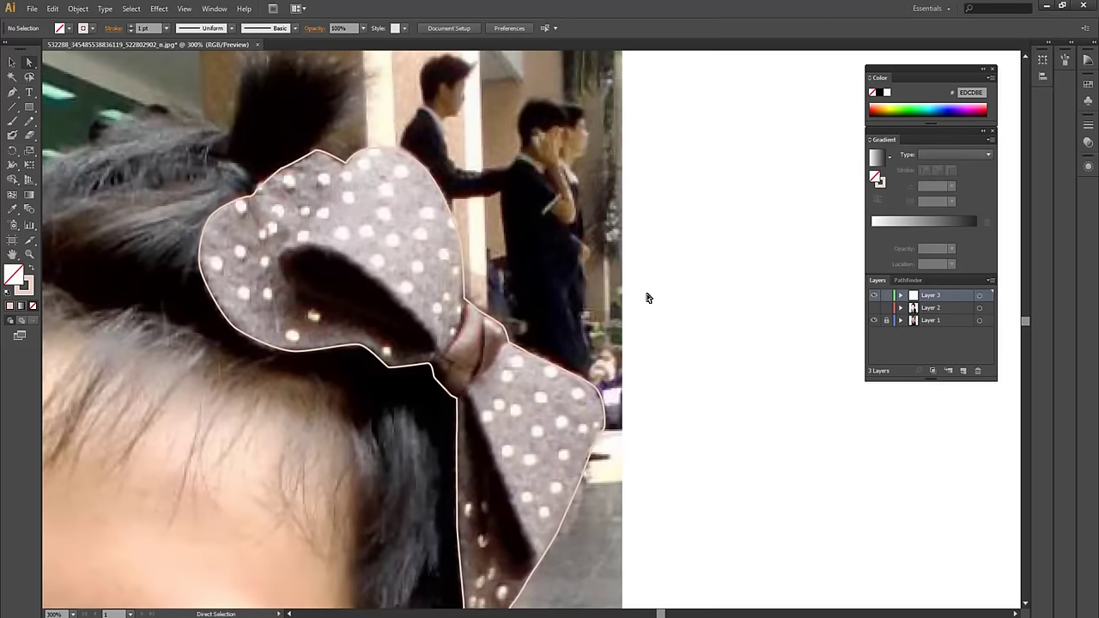
Zoom to 400% and trace the bow's upper loop as a Pen path
key(ctrl+plus)
key(p)
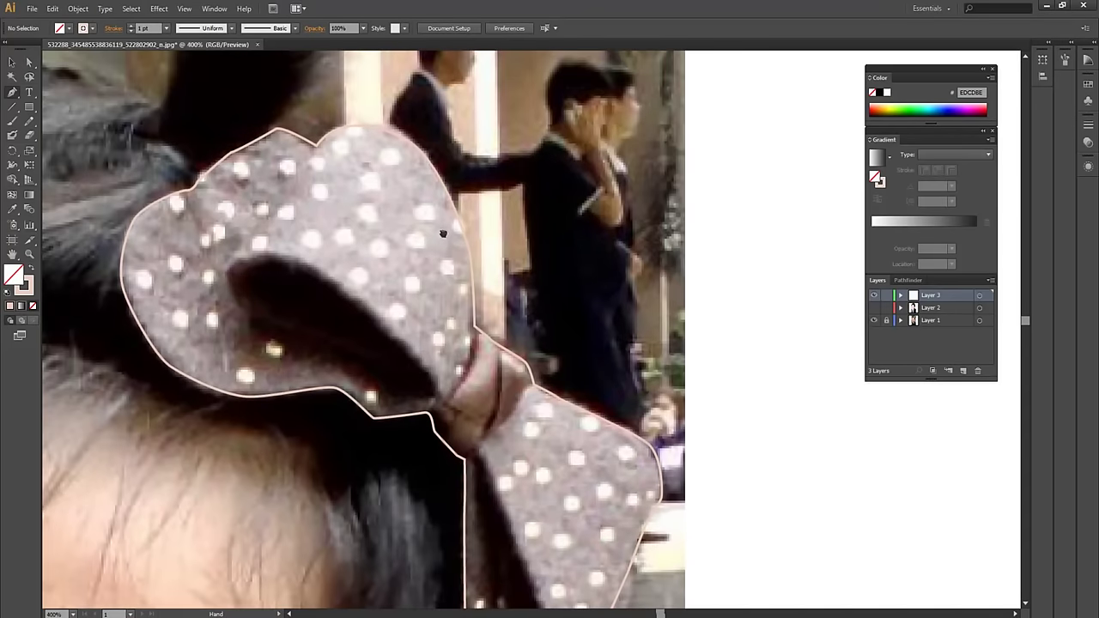
click(424, 398)
mouse_move(324, 350)
mouse_down()
mouse_move(257, 311)
mouse_move(226, 263)
mouse_up()
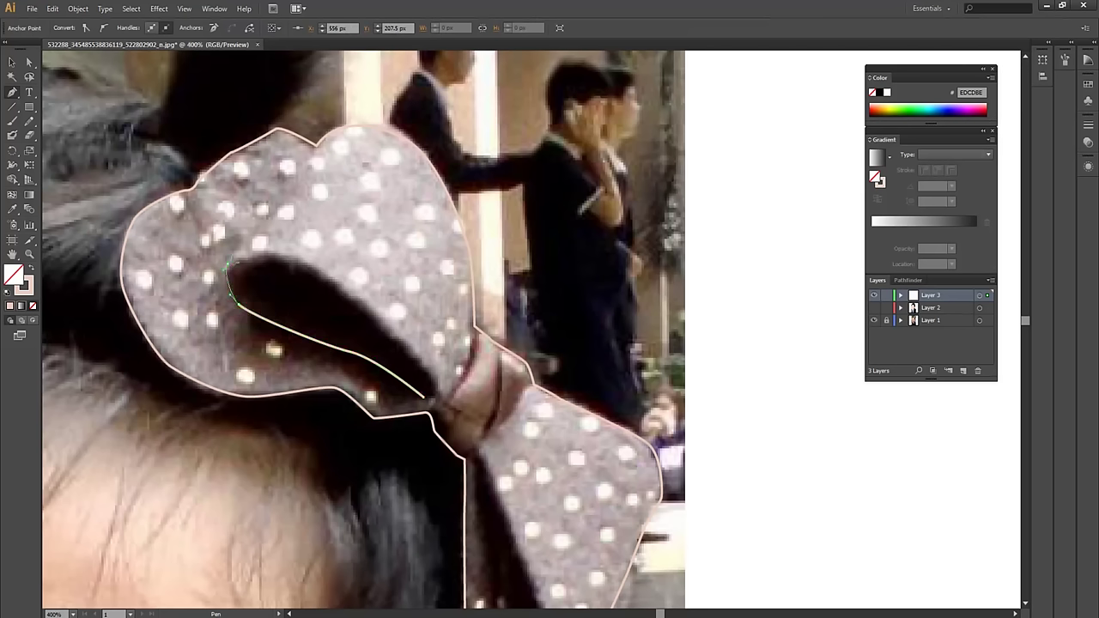
drag(307, 160, 406, 133)
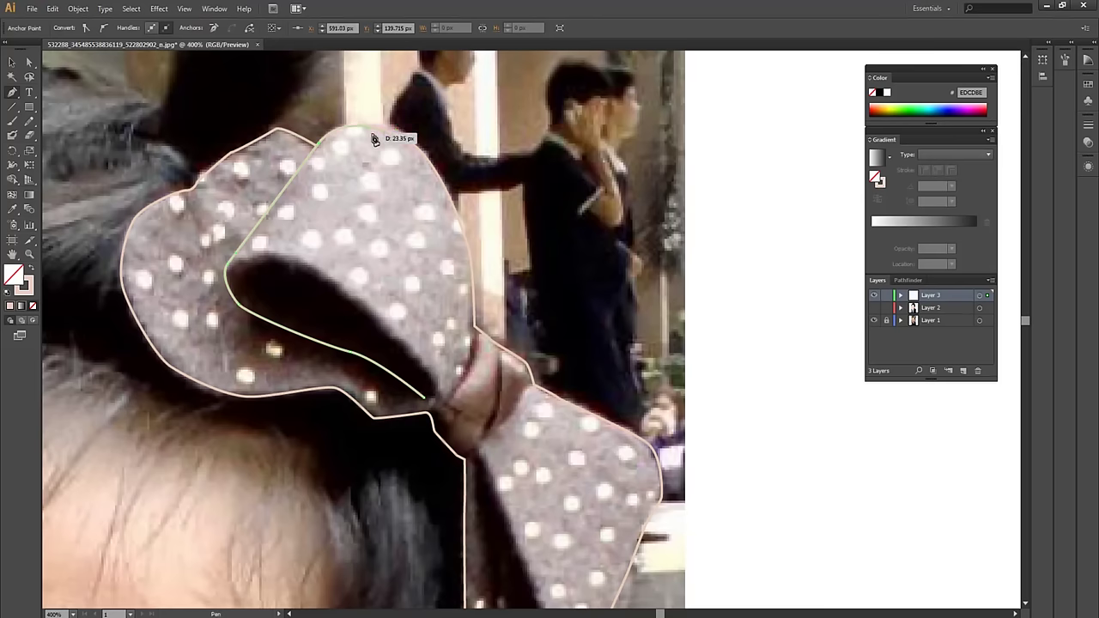
drag(373, 131, 397, 135)
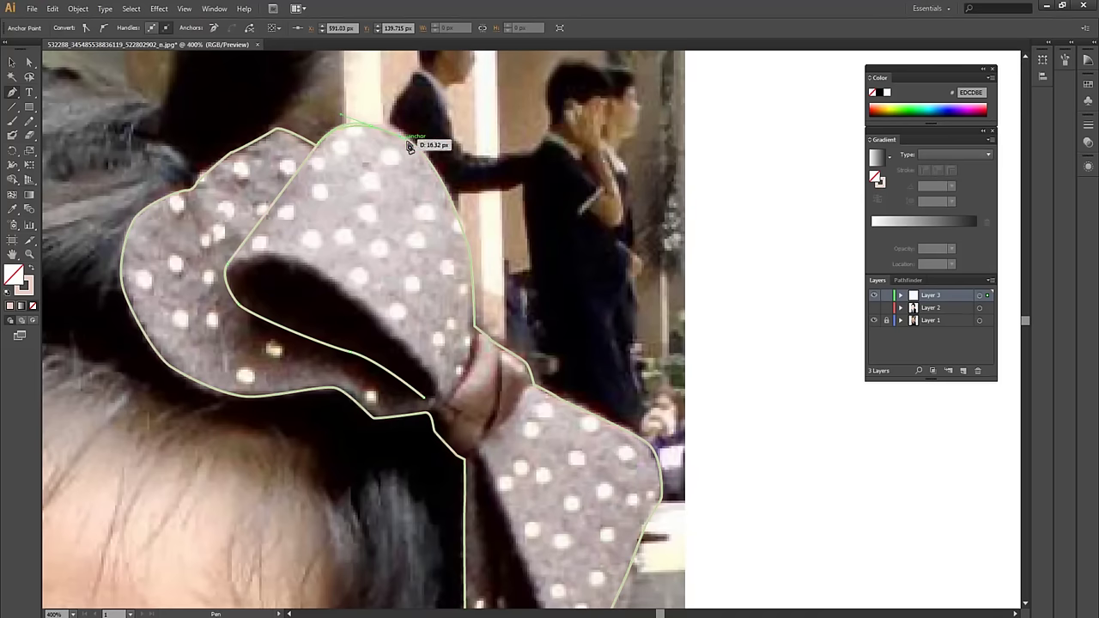
click(446, 182)
mouse_move(473, 331)
mouse_down()
mouse_move(454, 396)
mouse_move(428, 404)
mouse_move(358, 343)
mouse_up()
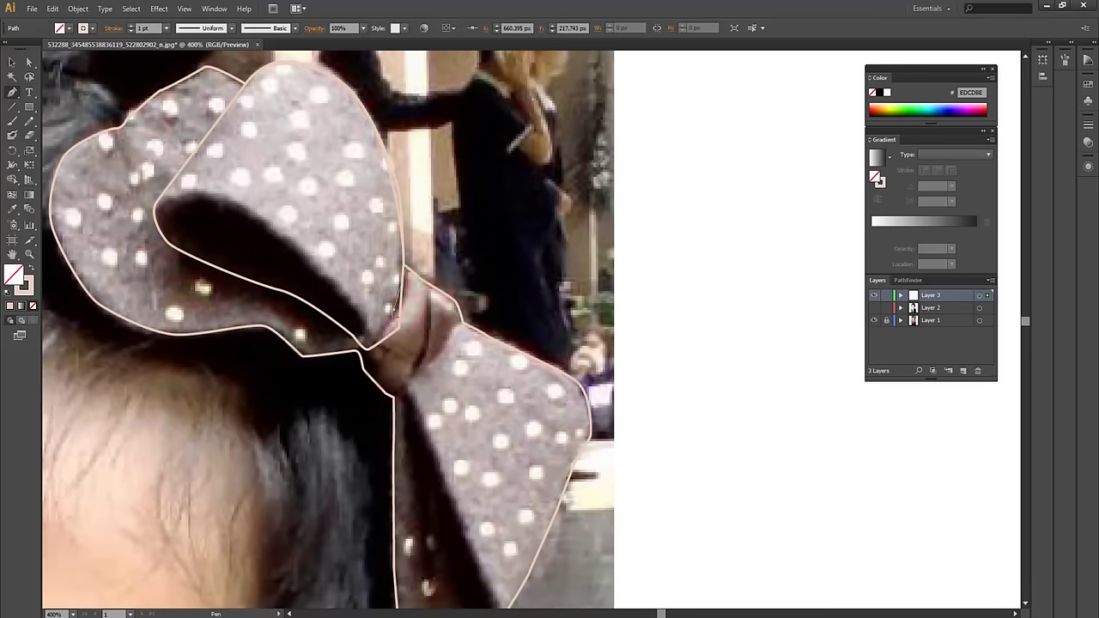
Trace the bow's centre knot as a separate closed path
click(365, 347)
mouse_move(393, 393)
mouse_down()
mouse_move(441, 367)
mouse_move(455, 373)
mouse_move(448, 356)
mouse_move(461, 331)
mouse_up()
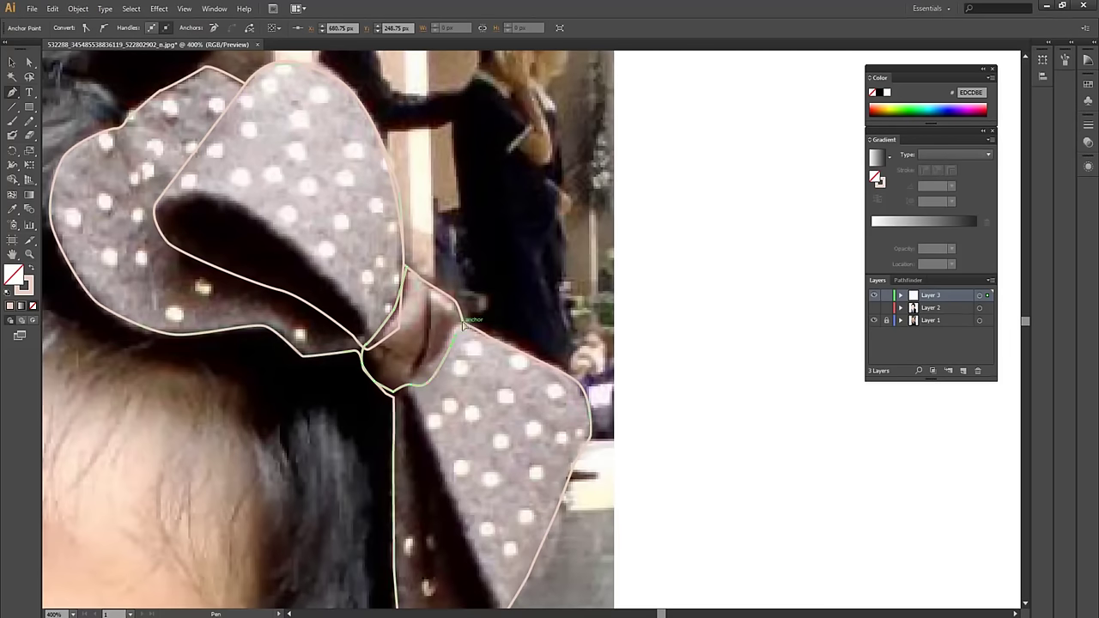
drag(409, 270, 413, 271)
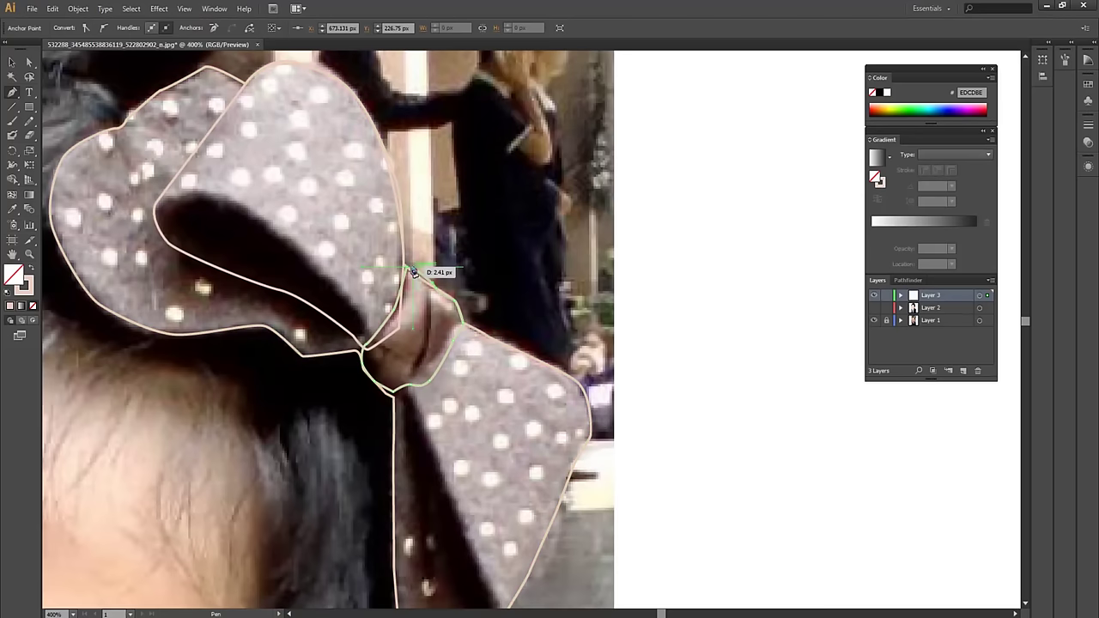
drag(463, 331, 398, 223)
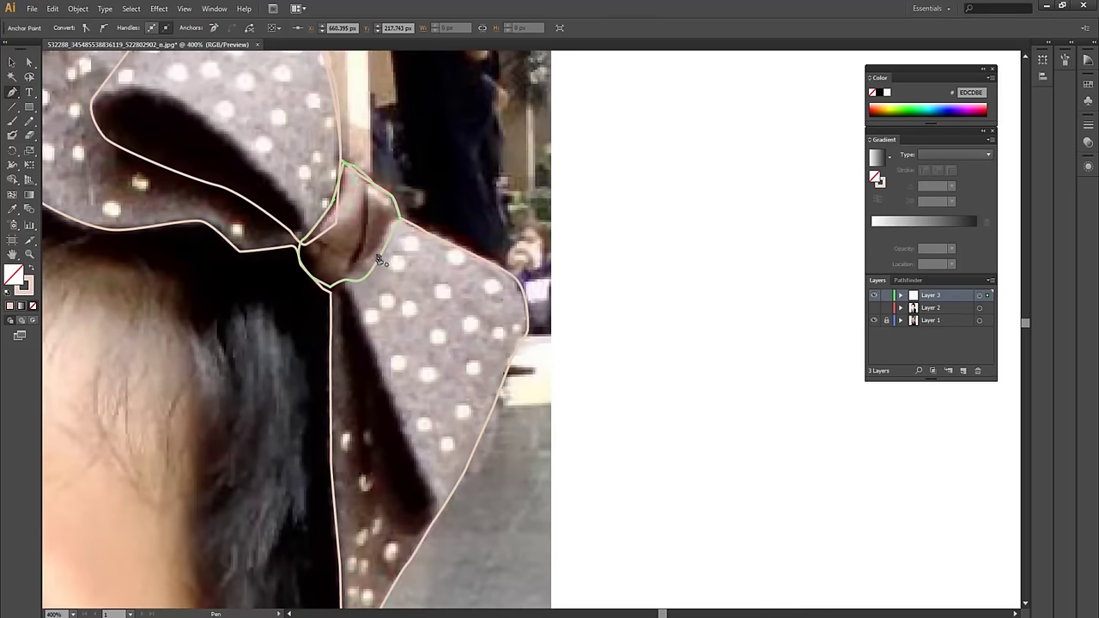
click(374, 250)
Trace the bow's lower-right lobe as its own path, then zoom out
drag(342, 279, 375, 364)
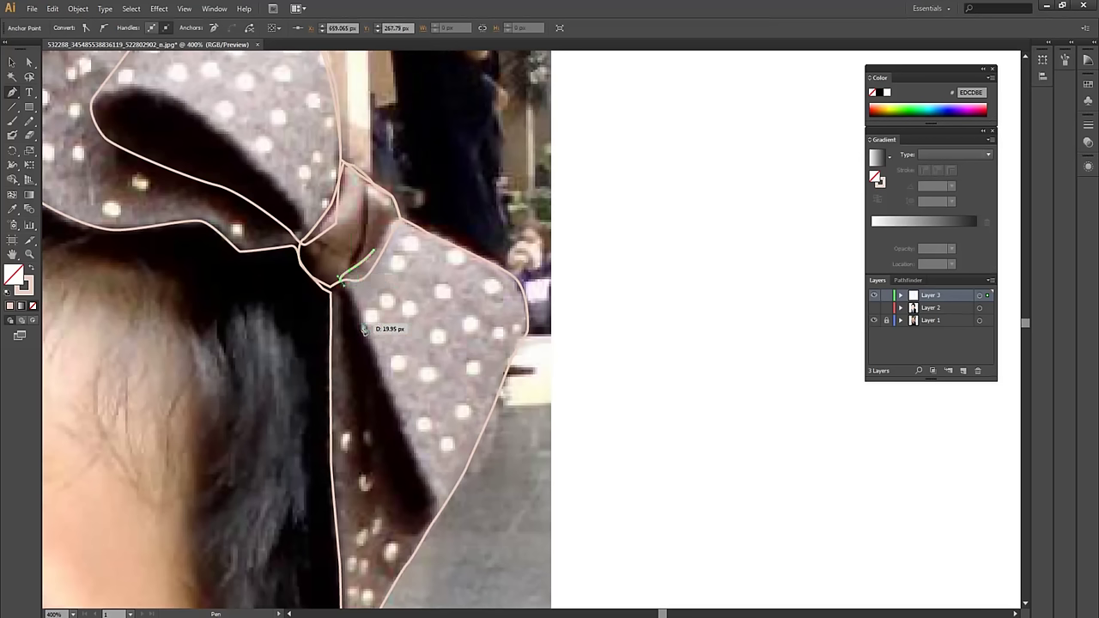
mouse_move(417, 464)
mouse_down()
mouse_move(433, 500)
mouse_move(496, 414)
mouse_up()
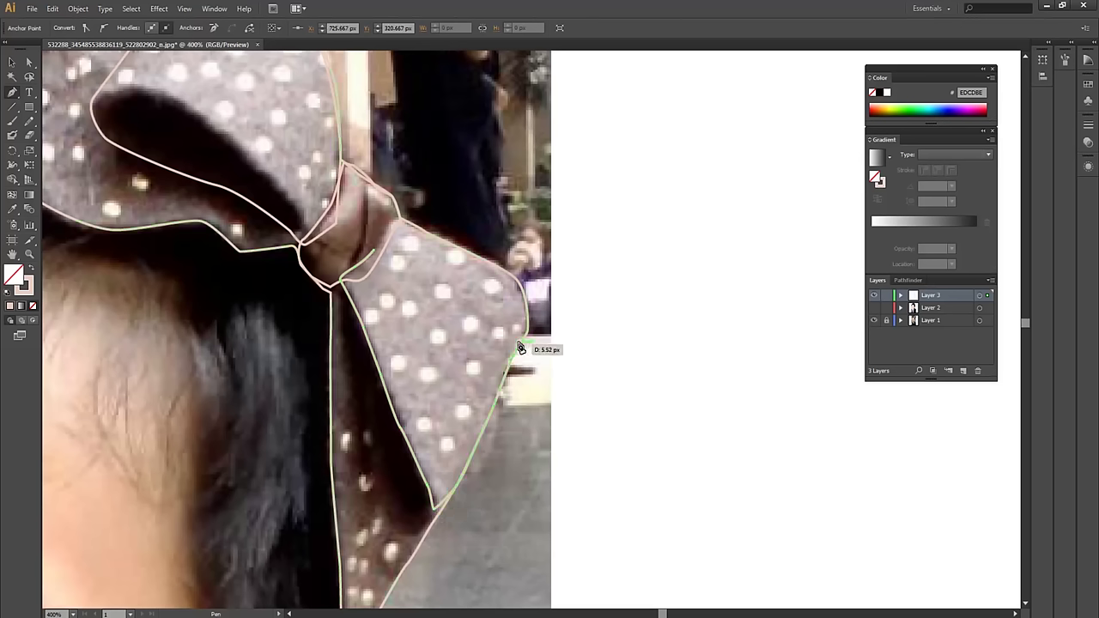
drag(527, 304, 501, 267)
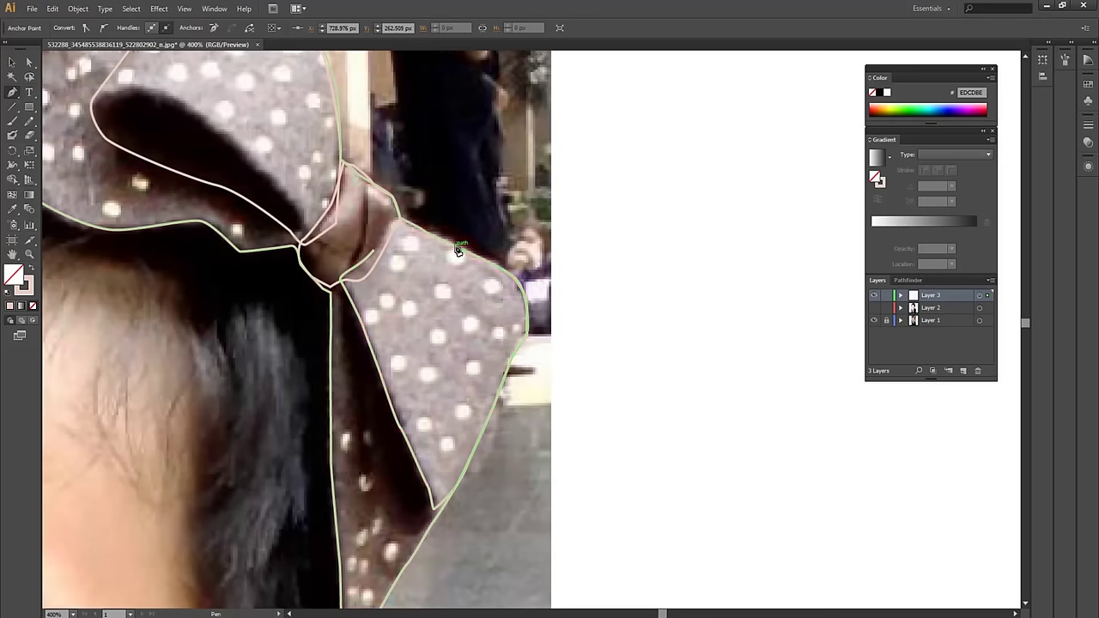
drag(397, 221, 376, 257)
key(ctrl+minus)
key(ctrl+minus)
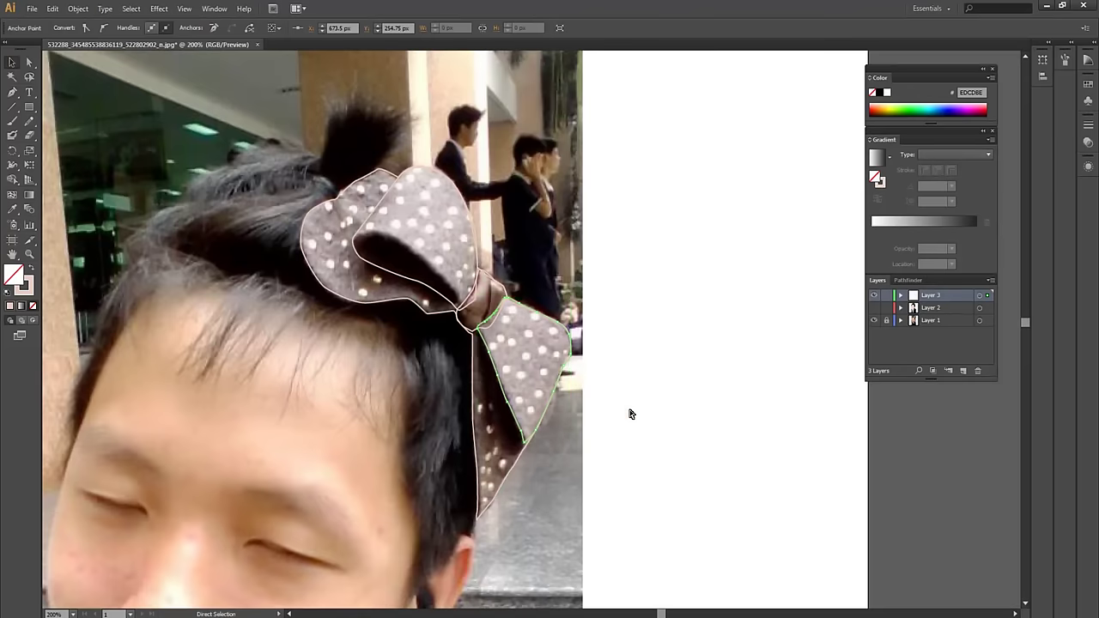
key(v)
click(670, 321)
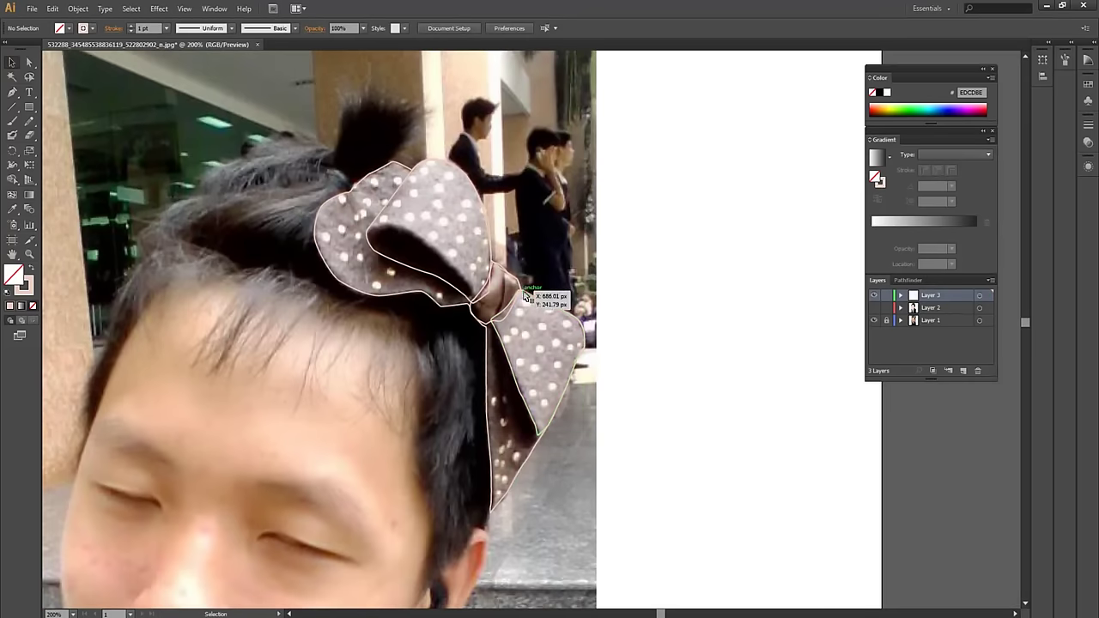
Fill the bow outline with grey-pink sampled from the photo, swapping fill and stroke
key(ctrl+plus)
drag(573, 298, 572, 276)
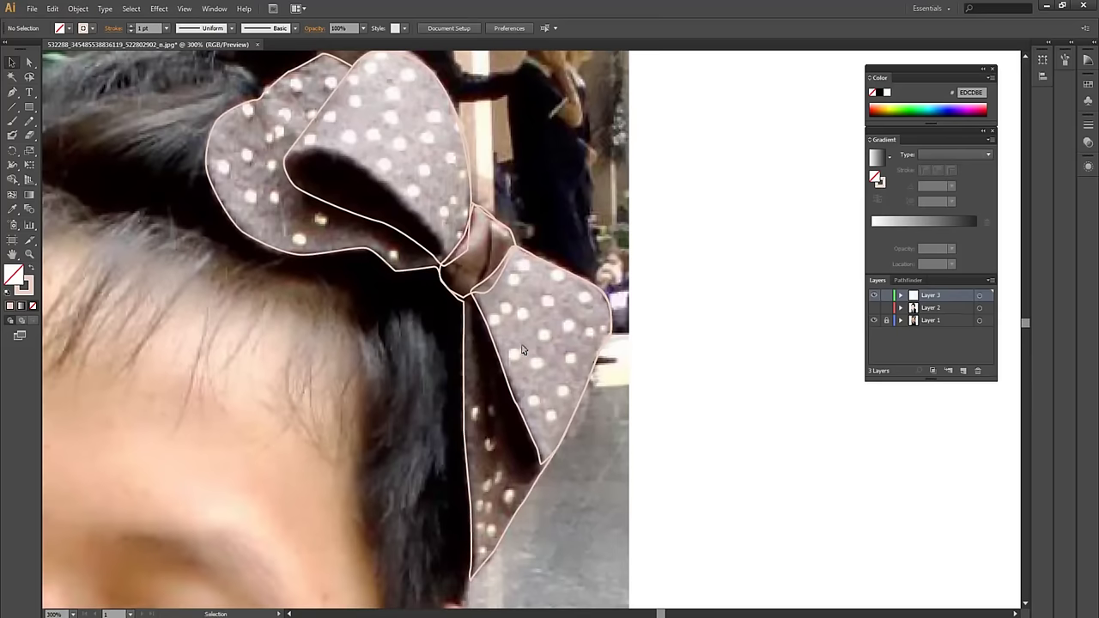
click(465, 395)
key(i)
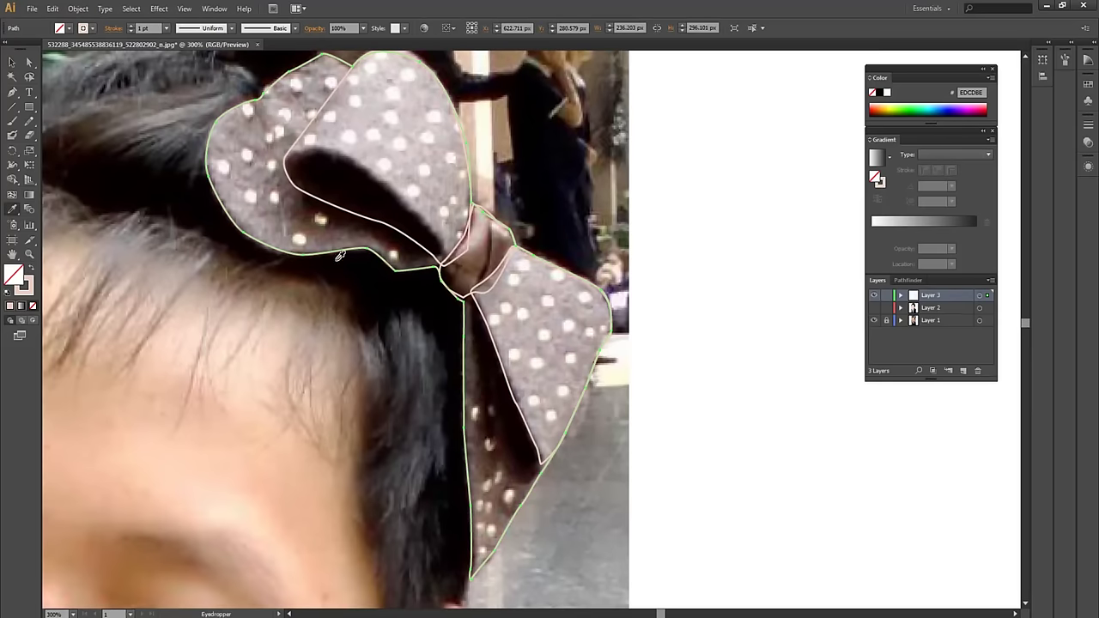
click(247, 202)
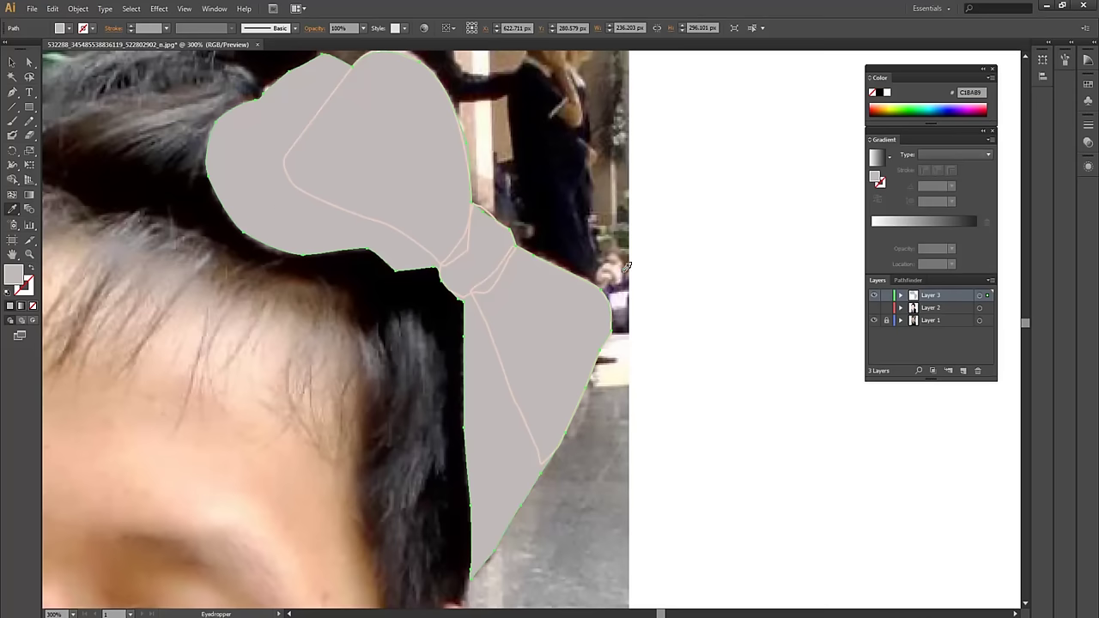
key(v)
key(shift+x)
scroll(733, 272, up, 2)
click(733, 272)
Sample light pink for the upper loop and greyish pink for the lower-right lobe
click(302, 248)
key(i)
click(398, 158)
key(v)
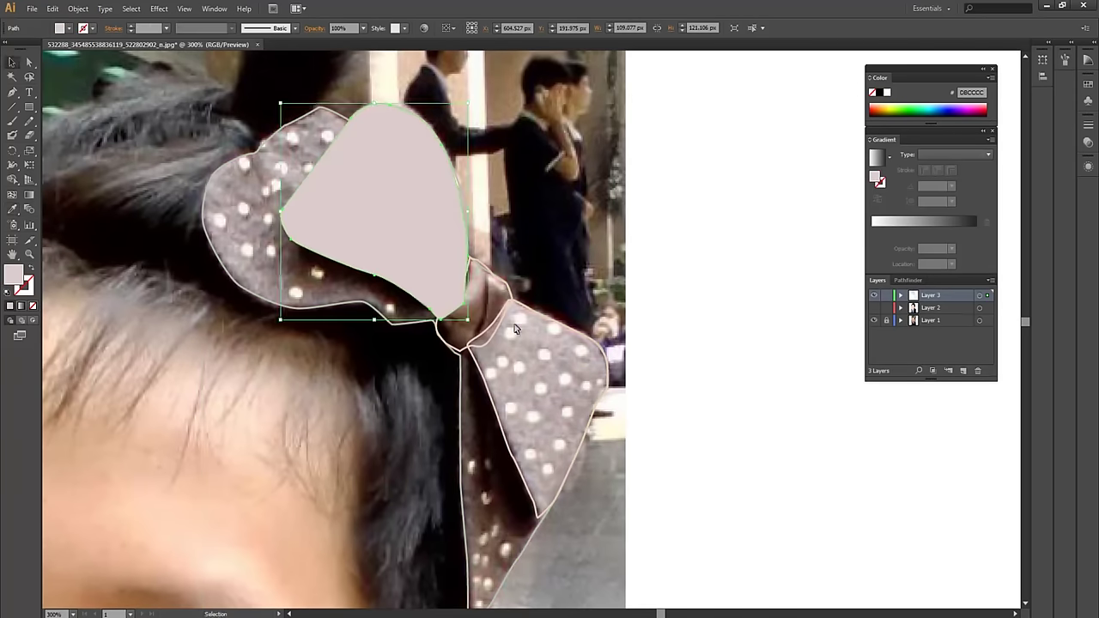
click(486, 400)
key(i)
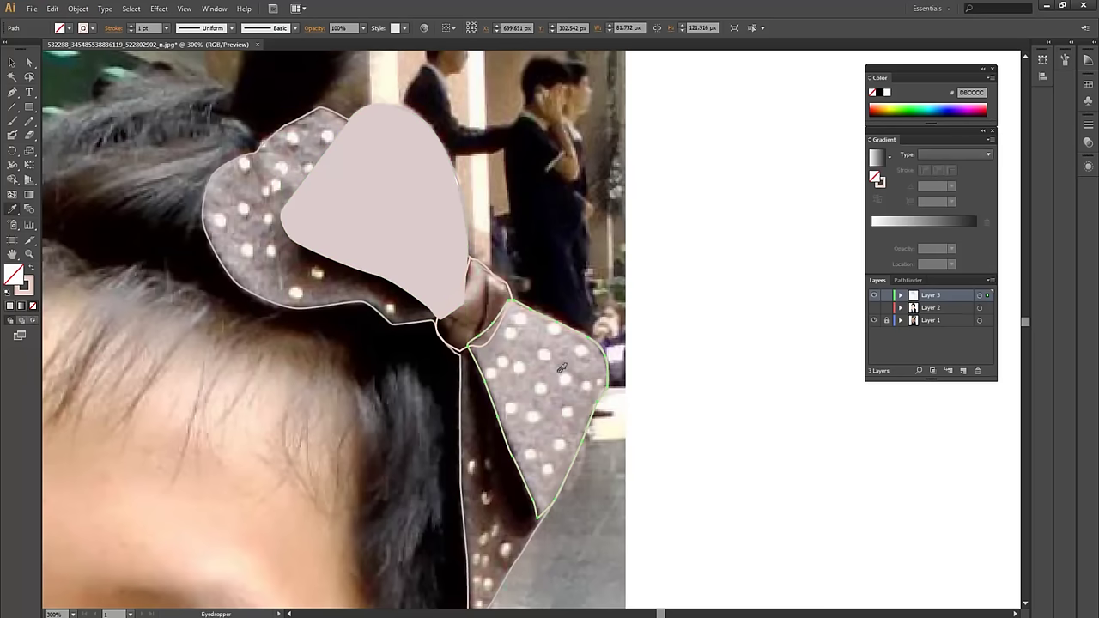
click(549, 378)
key(v)
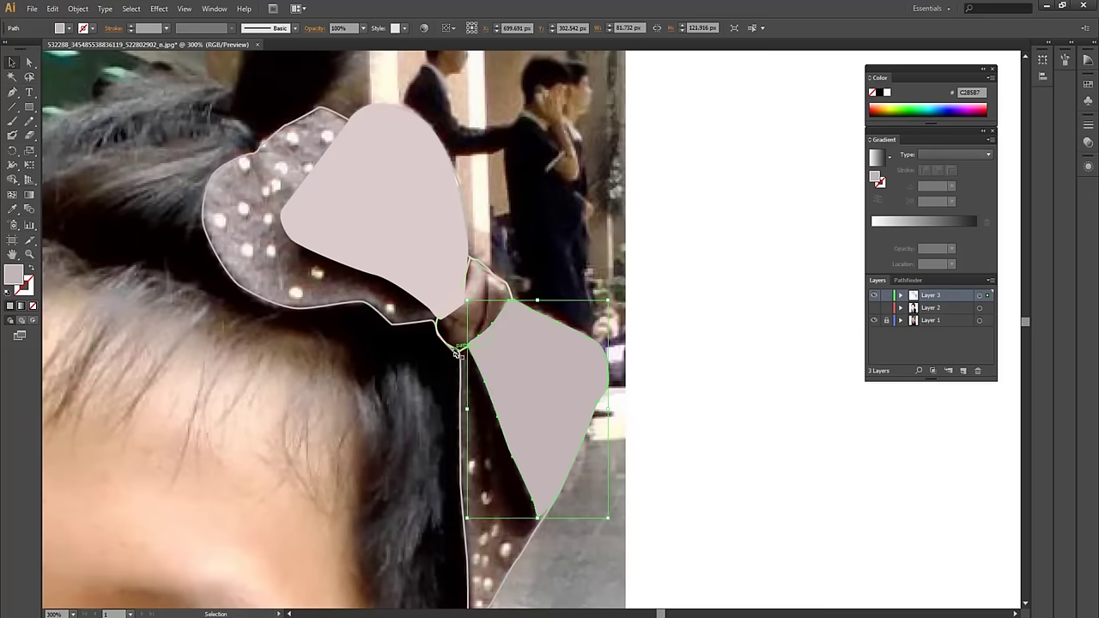
Fill the centre knot with sampled brown and restore the outline's grey fill
click(456, 352)
key(i)
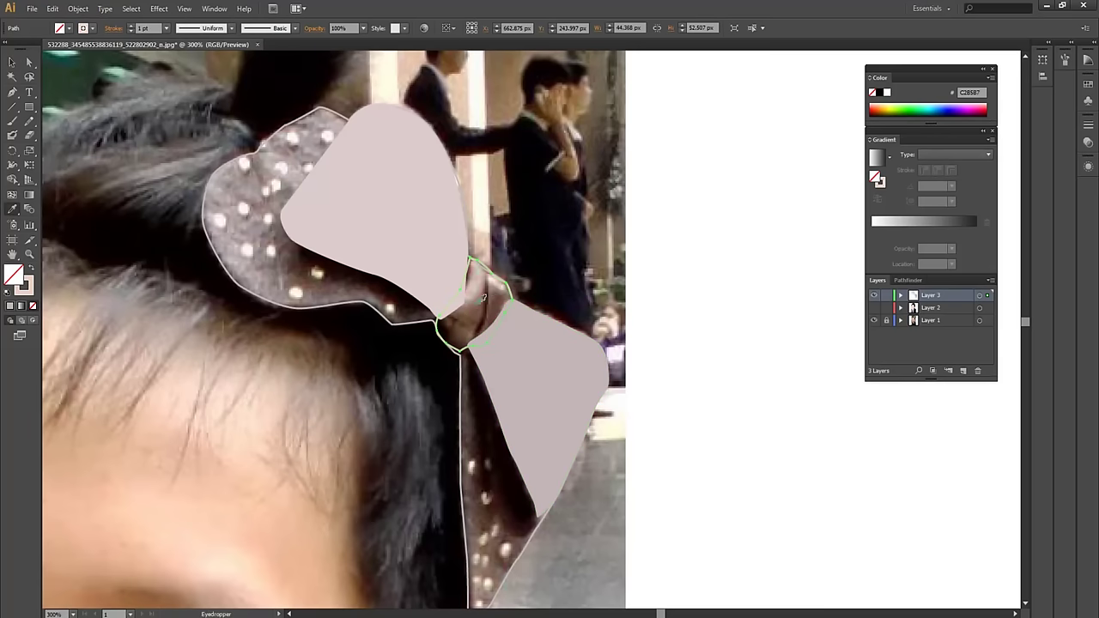
click(485, 300)
key(v)
click(461, 408)
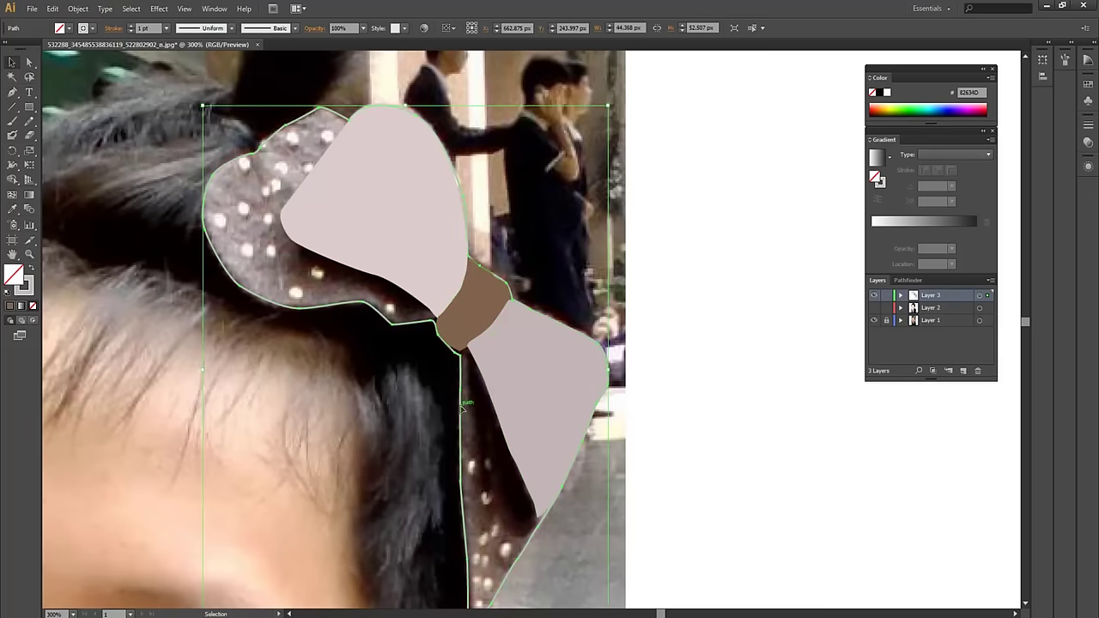
click(29, 270)
click(723, 452)
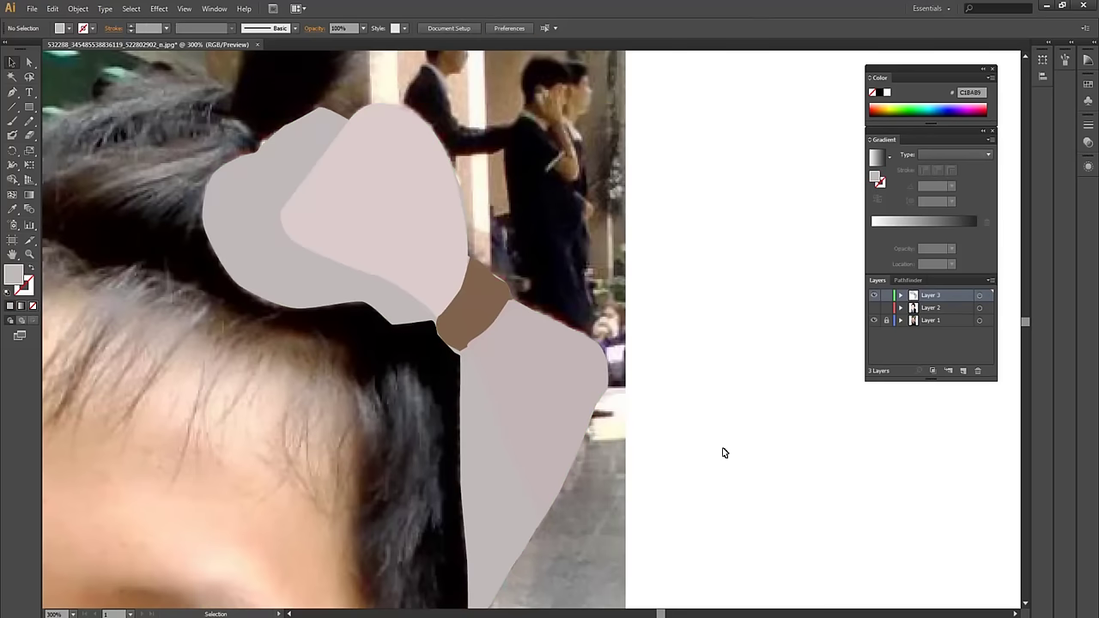
Recolour the lower-right lobe with the upper loop's lighter pink
click(528, 378)
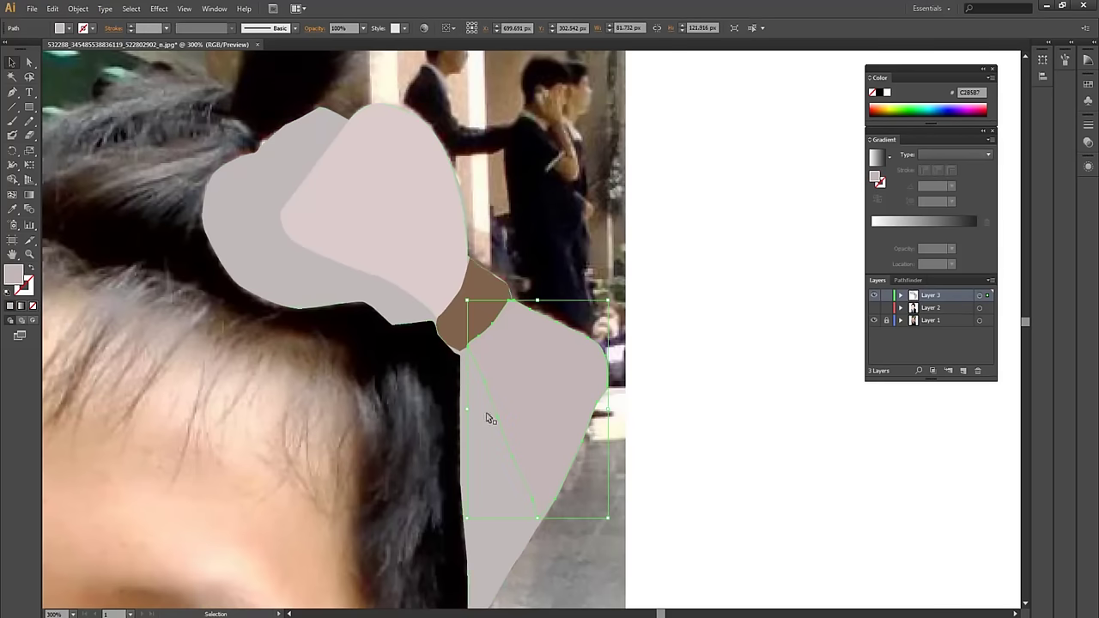
key(i)
click(403, 249)
key(v)
click(776, 390)
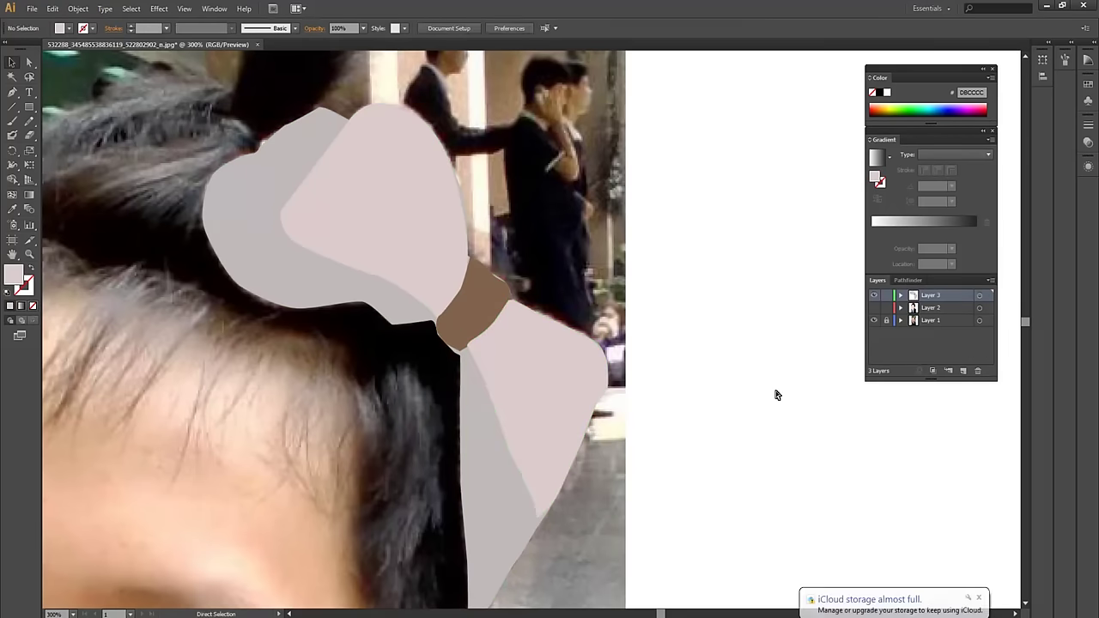
key(ctrl+minus)
key(ctrl+minus)
key(ctrl+minus)
Show Layer 2's traced portrait and hide the Layer 1 background photo
drag(677, 376, 707, 302)
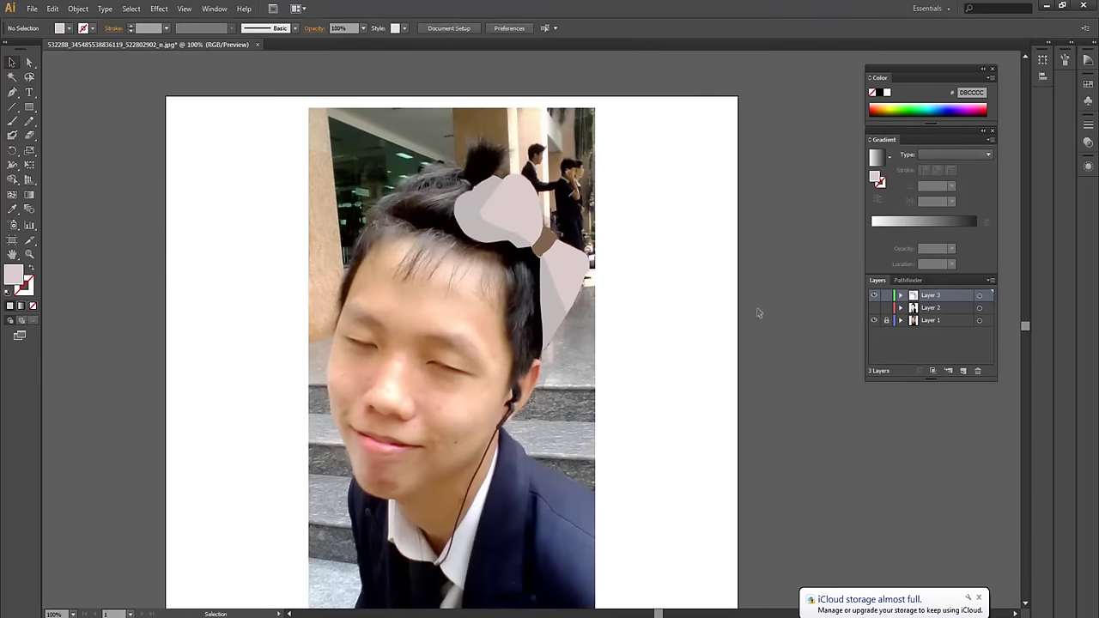
click(875, 307)
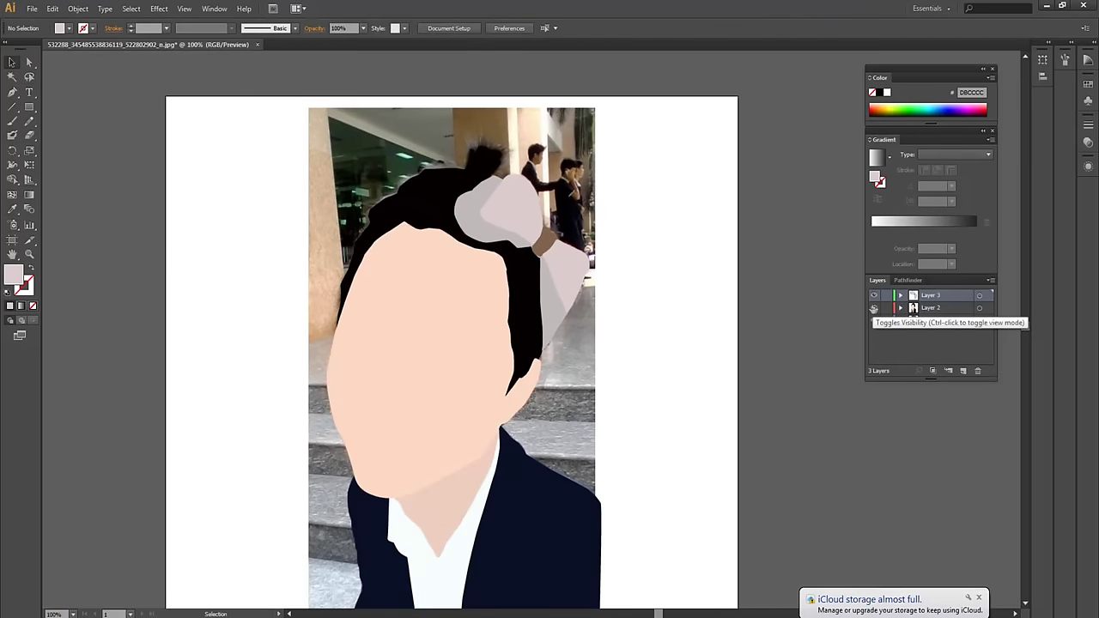
click(874, 320)
scroll(632, 297, down, 3)
scroll(638, 343, up, 2)
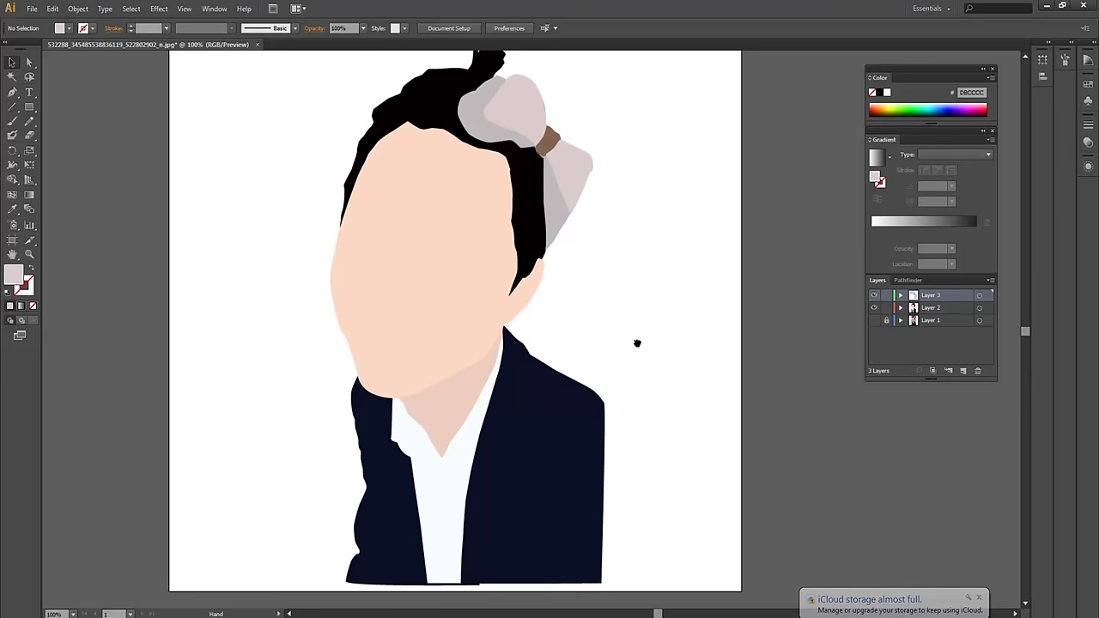
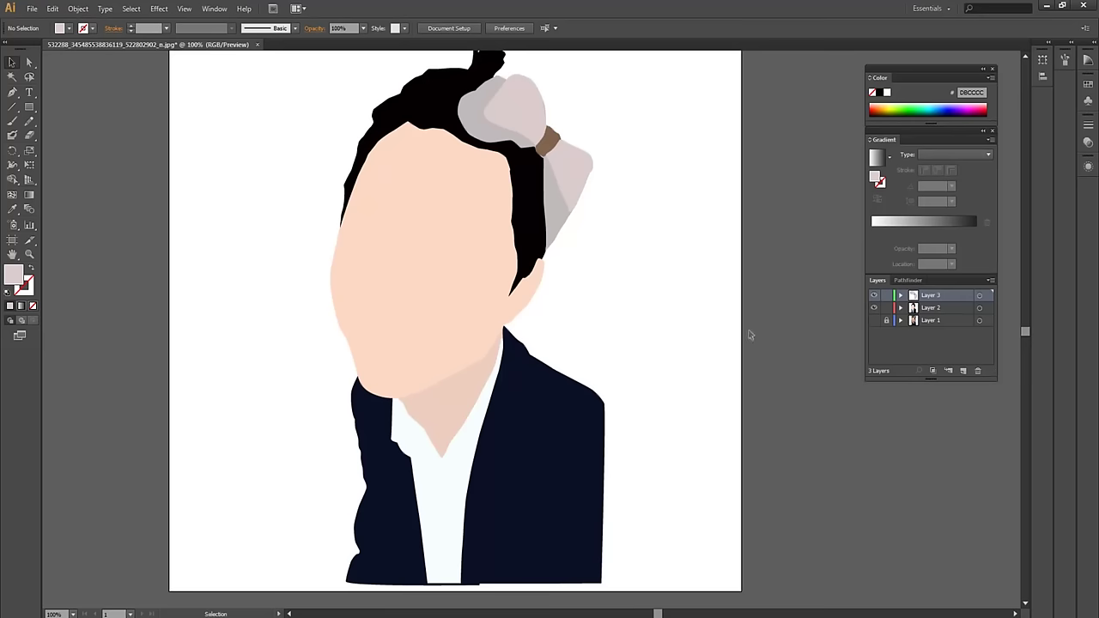
Toggle the artwork layers on and off to compare the flat face against the photo, zoomed in on the face
click(874, 320)
click(874, 307)
click(874, 295)
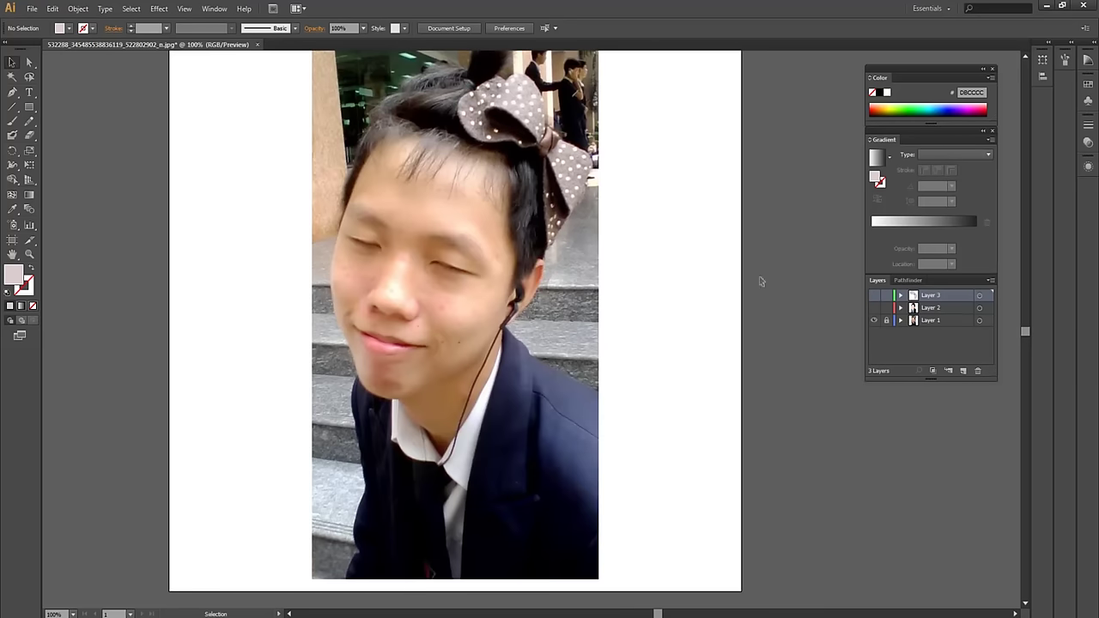
drag(673, 240, 764, 290)
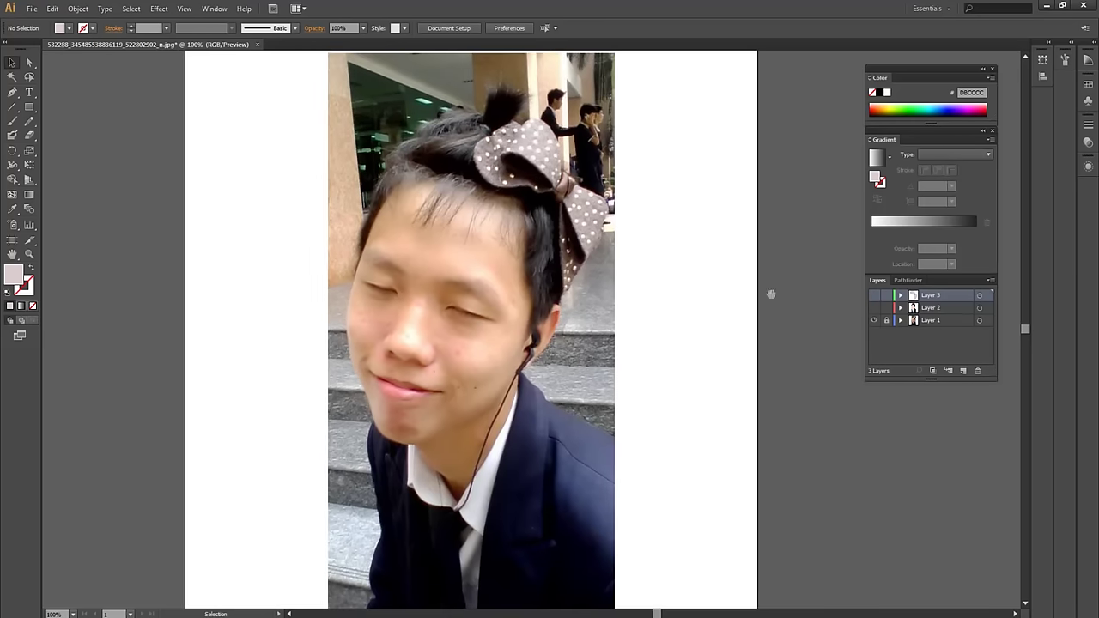
drag(771, 295, 844, 284)
click(873, 307)
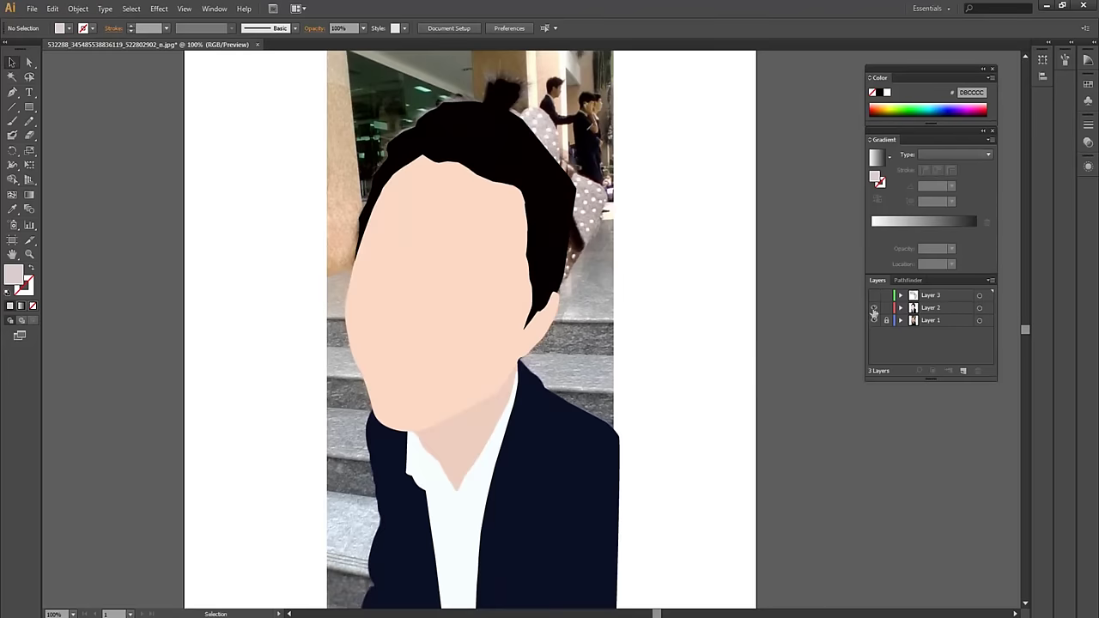
drag(688, 307, 704, 332)
key(ctrl+plus)
key(ctrl+plus)
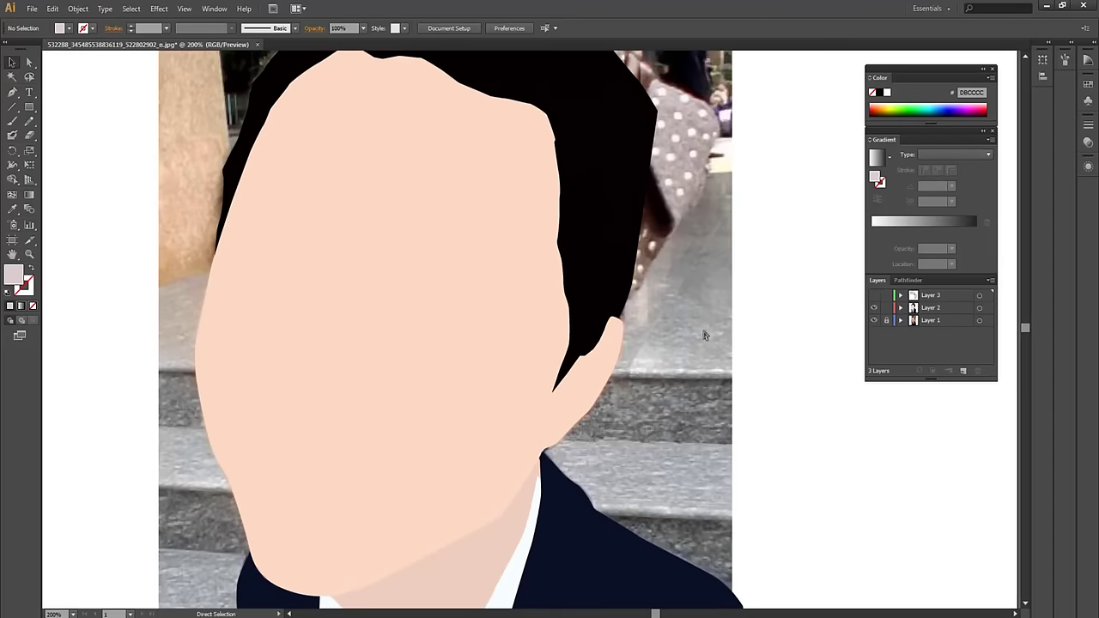
drag(546, 283, 571, 298)
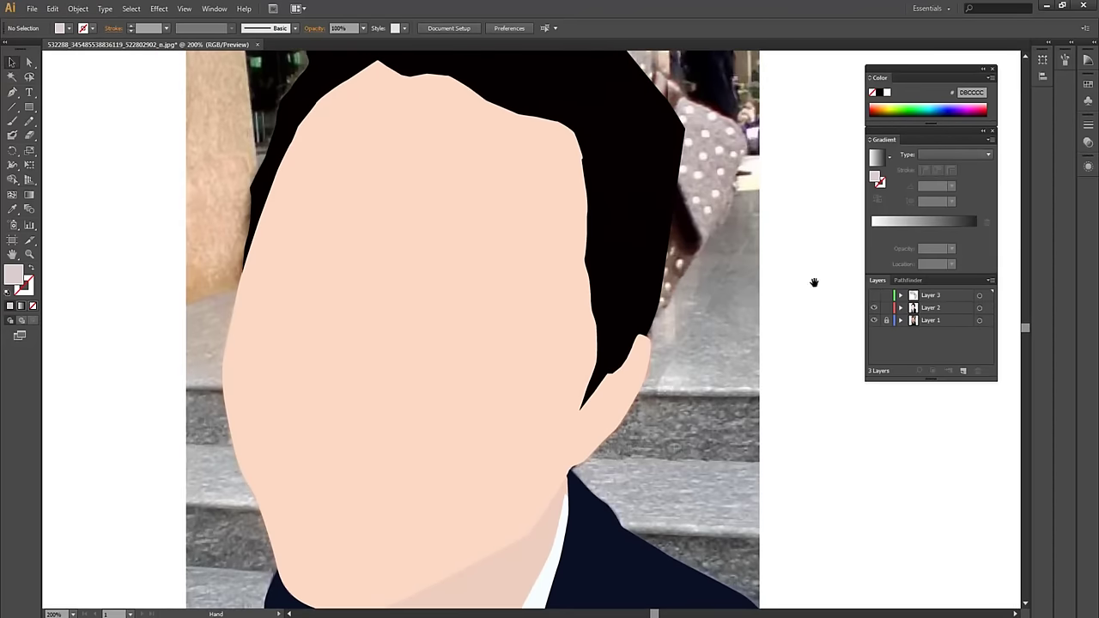
Hide Layers 2 and 3, add empty Layer 4 on top, and zoom in on the eyes
click(874, 308)
click(936, 294)
click(969, 371)
click(874, 307)
drag(697, 315, 714, 322)
key(ctrl+plus)
key(ctrl+plus)
drag(406, 141, 449, 197)
Eyedrop the dark brown eyelash colour from the photo as the Pen tool fill
key(p)
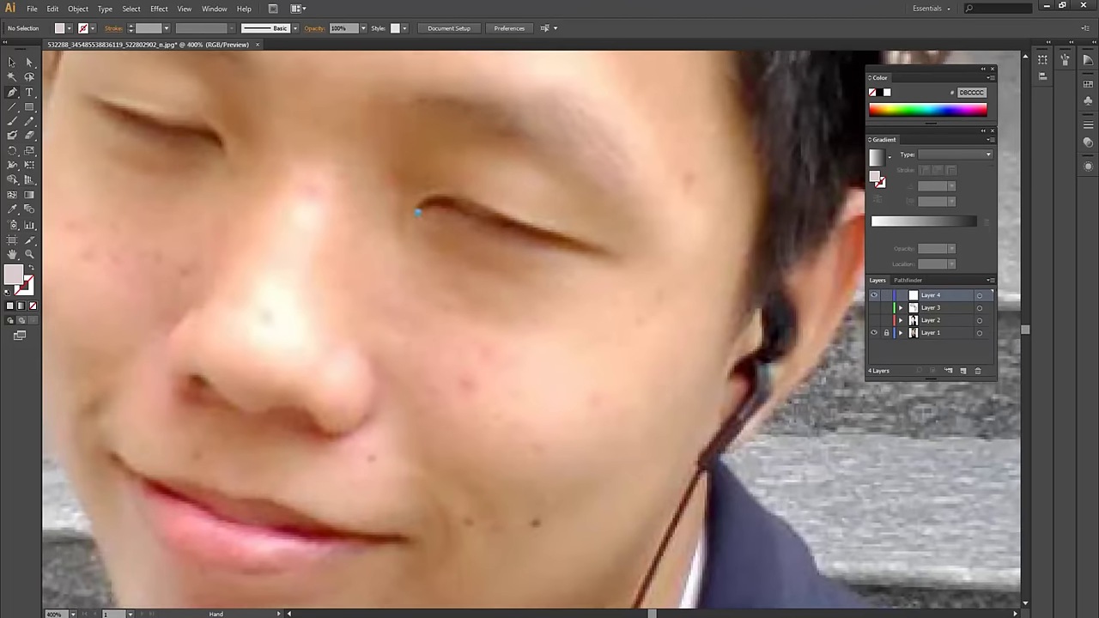
double_click(17, 273)
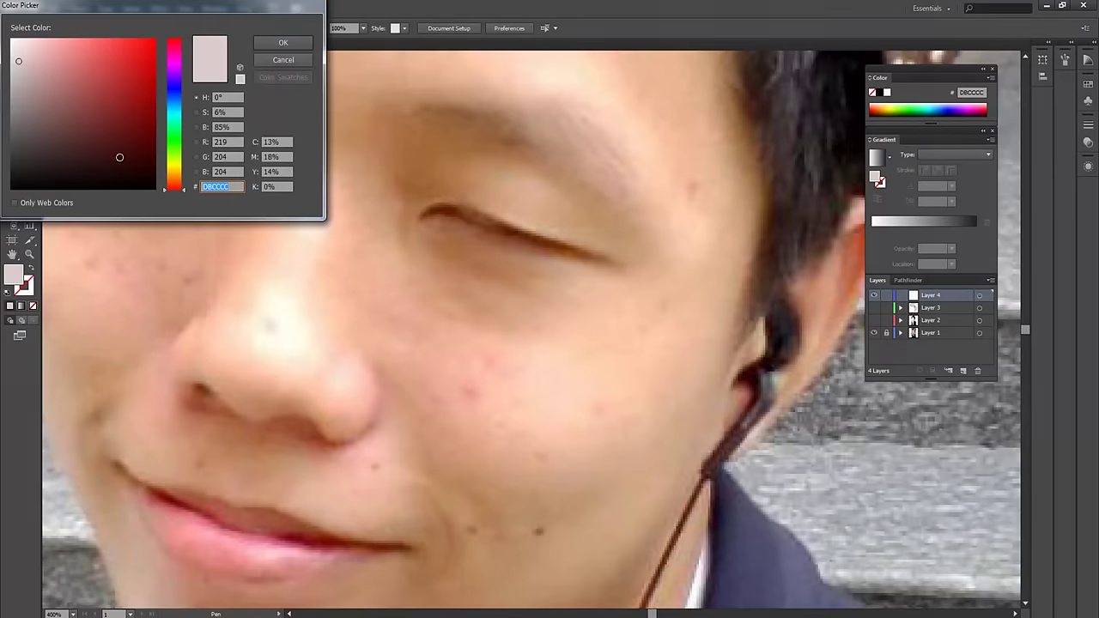
click(287, 42)
key(i)
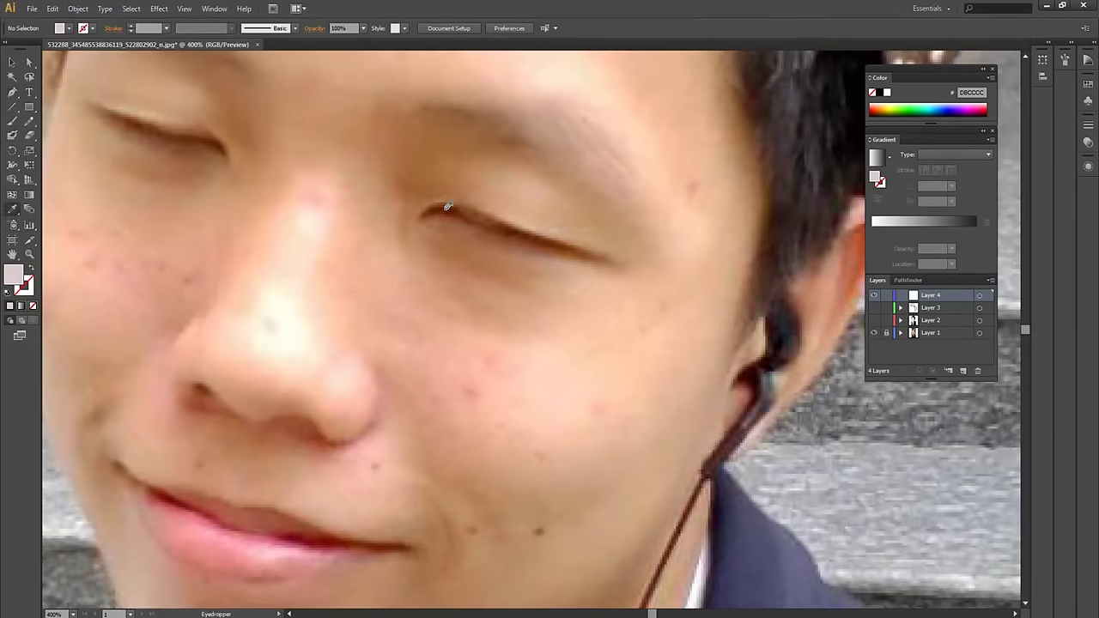
click(441, 207)
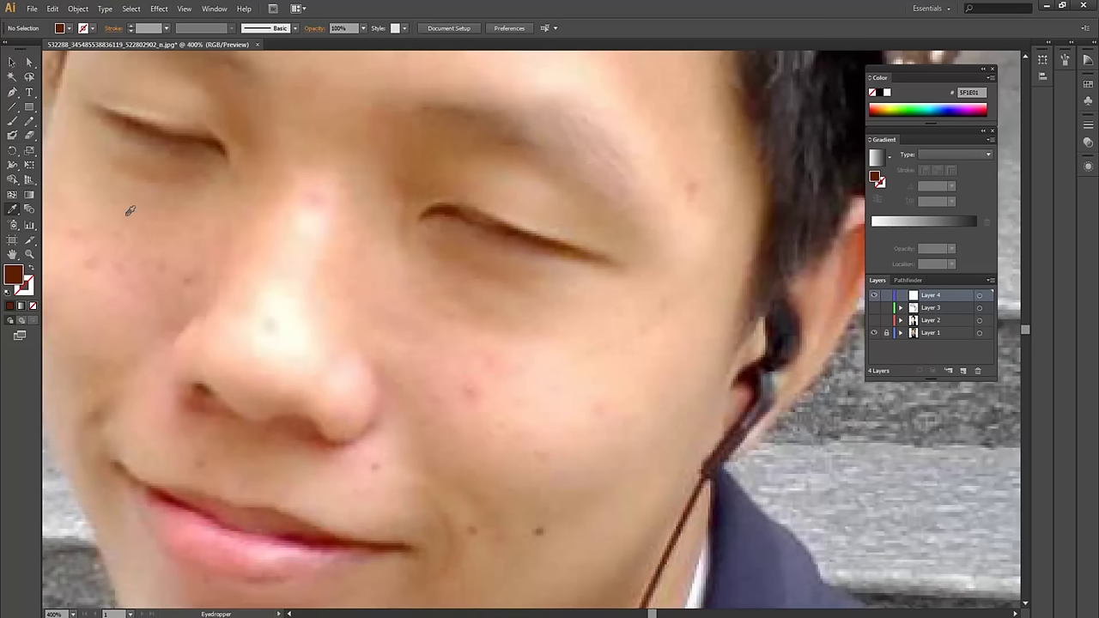
click(12, 98)
At 800%, trace the first closed eye's lash line as a curved path
key(ctrl+equal)
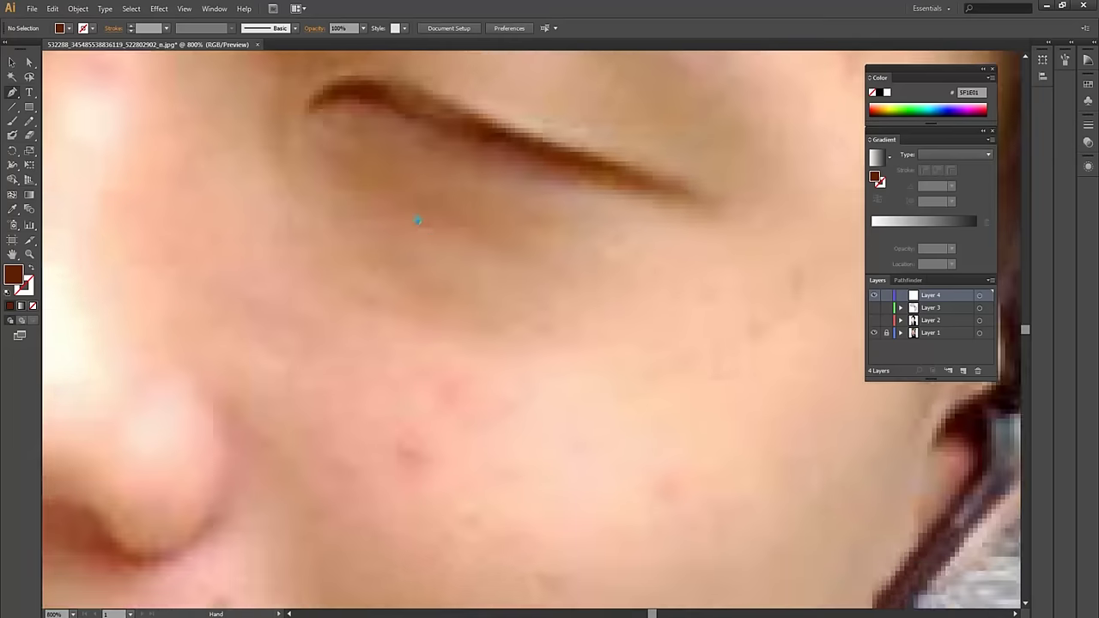
drag(422, 225, 314, 250)
click(259, 157)
drag(329, 124, 348, 131)
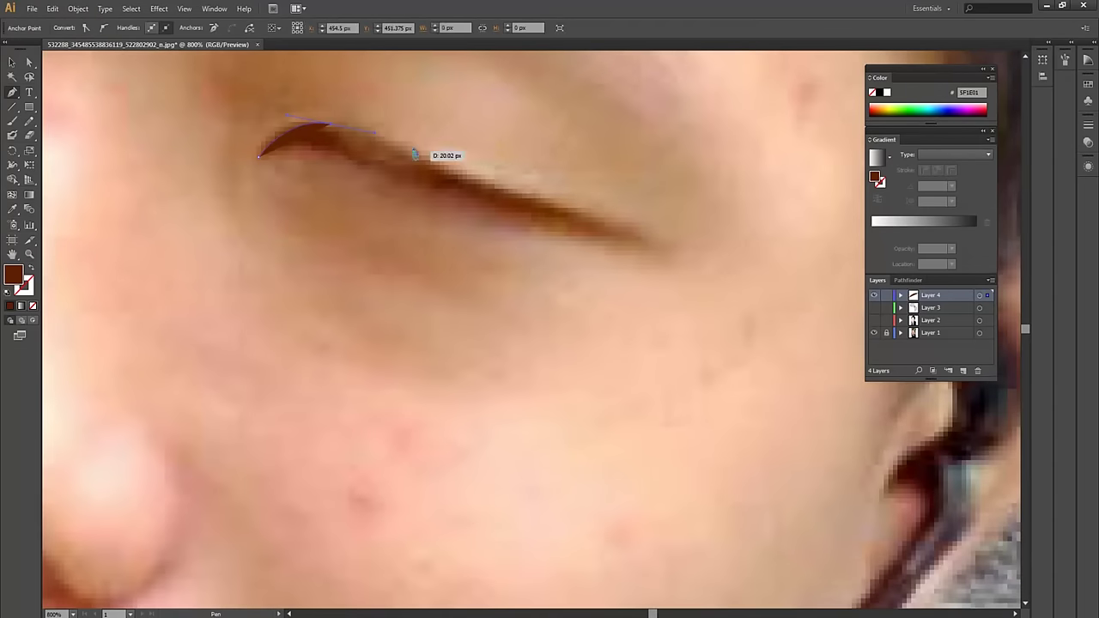
drag(441, 168, 477, 187)
click(574, 210)
mouse_move(643, 229)
mouse_down()
mouse_move(589, 227)
mouse_move(306, 139)
mouse_move(264, 161)
mouse_move(582, 195)
mouse_up()
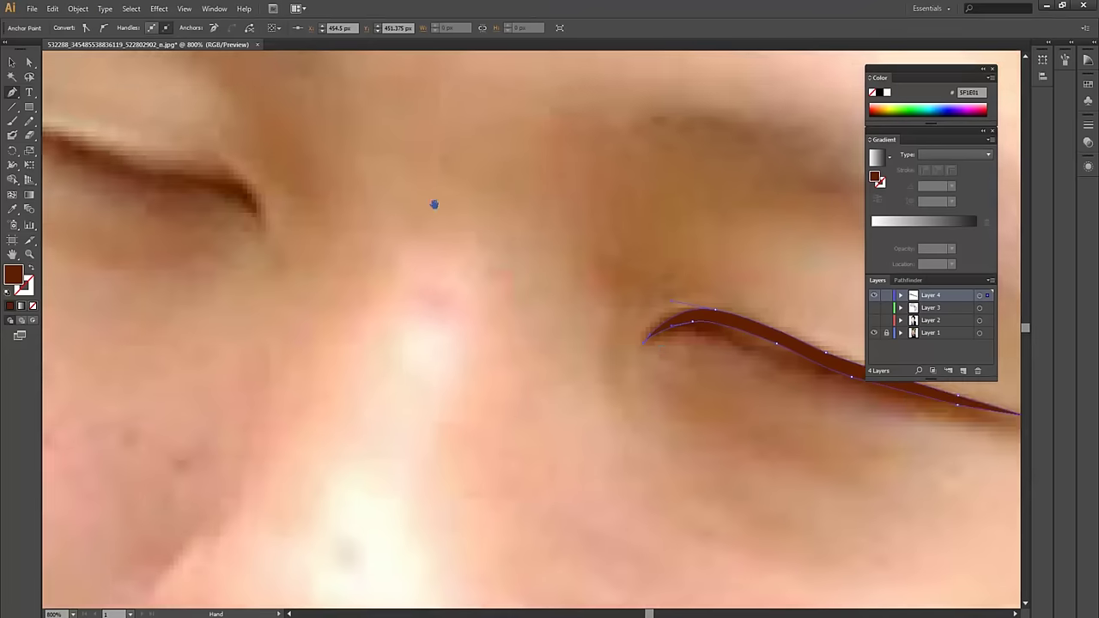
Trace the other eye's lash as a closed curved dark brown shape, then zoom out
mouse_move(565, 257)
mouse_down()
mouse_move(589, 245)
mouse_move(530, 213)
mouse_up()
click(519, 213)
drag(464, 208, 307, 154)
click(307, 153)
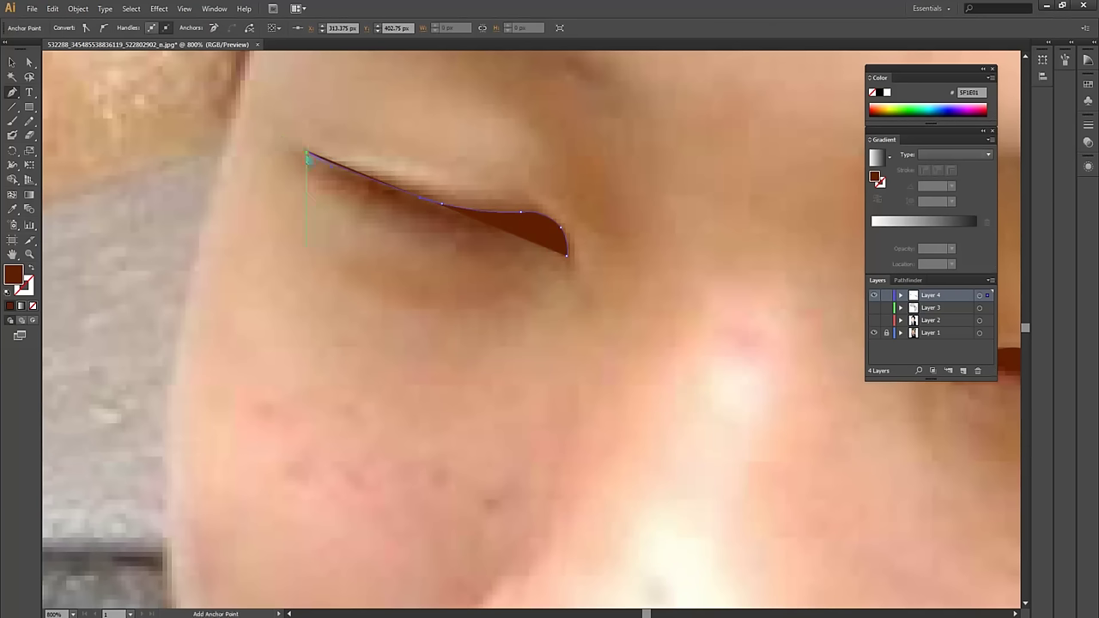
click(393, 203)
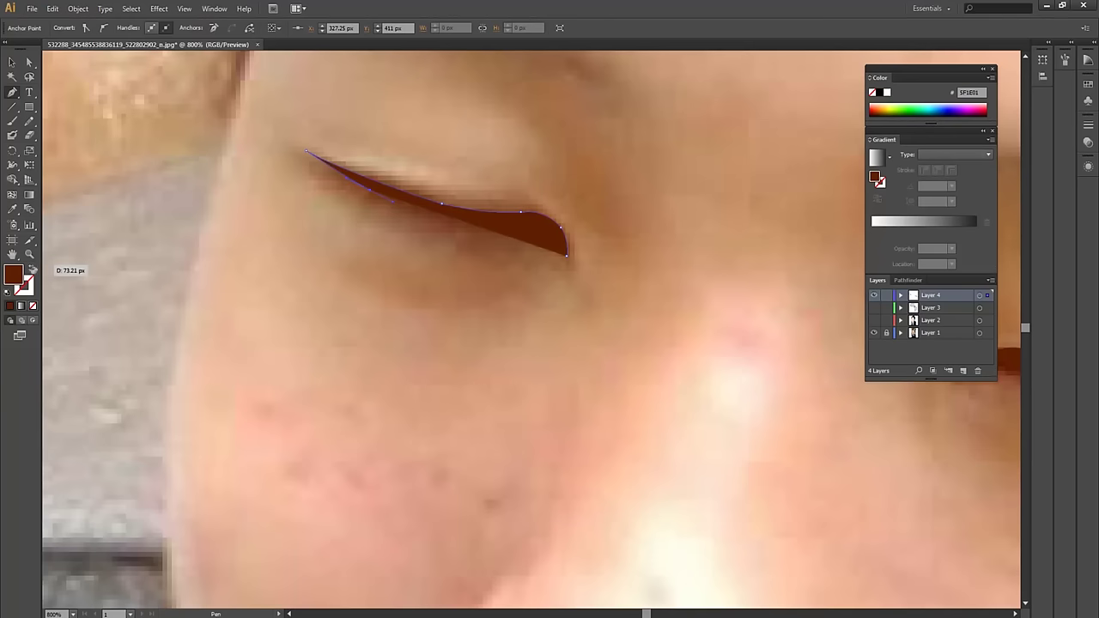
click(33, 268)
drag(460, 223, 521, 226)
drag(567, 254, 570, 261)
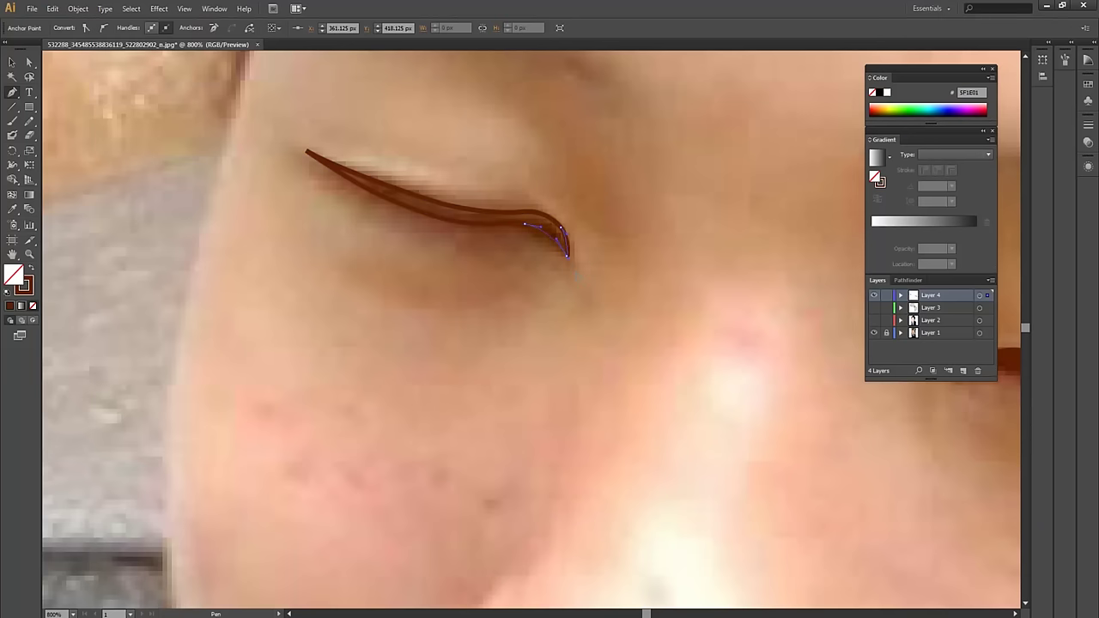
key(ctrl+minus)
key(ctrl+minus)
key(ctrl+minus)
mouse_move(976, 536)
mouse_down()
mouse_move(848, 458)
mouse_move(819, 409)
mouse_up()
ctrl+click(849, 458)
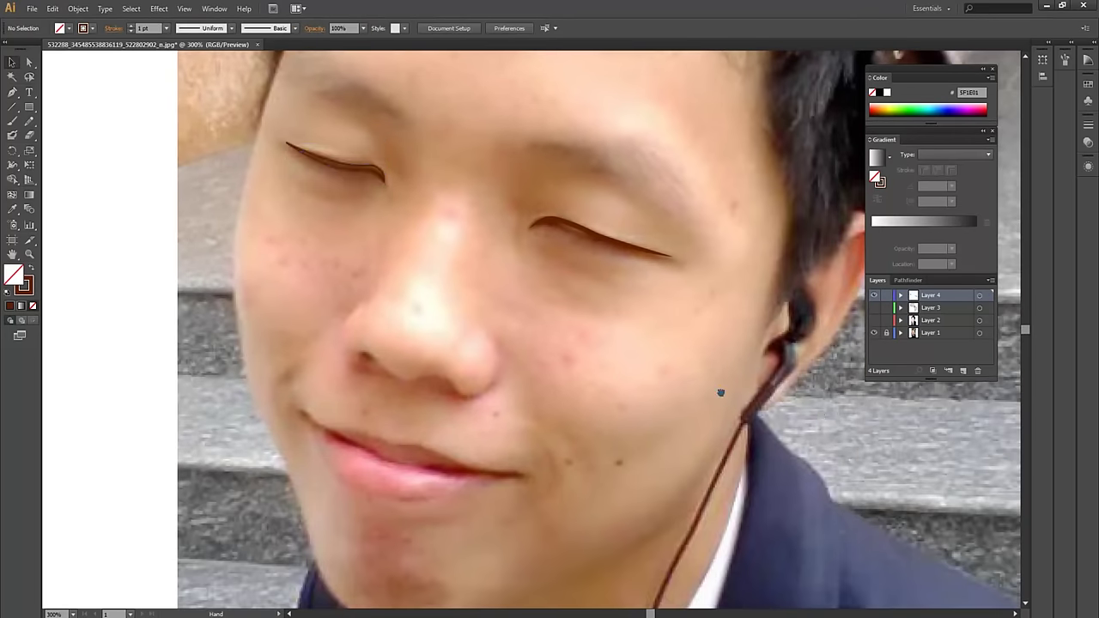
Zoom in on the mouth and trace the lower lip as a closed curved outline
drag(753, 424, 772, 247)
scroll(444, 325, up, 2)
key(p)
drag(331, 286, 388, 294)
click(316, 268)
drag(316, 268, 331, 264)
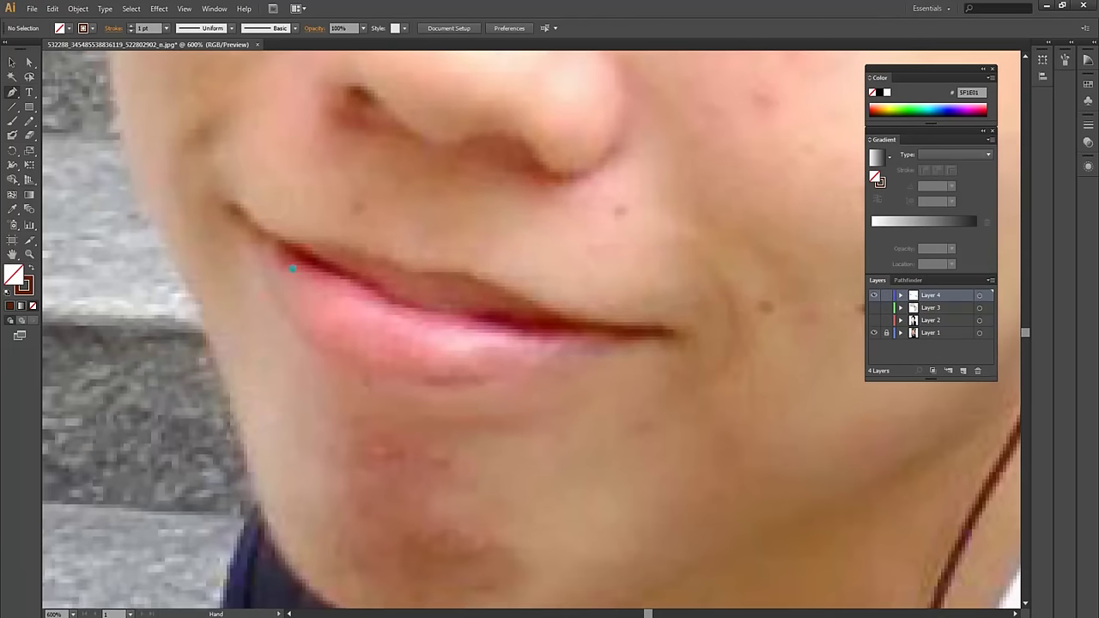
click(235, 212)
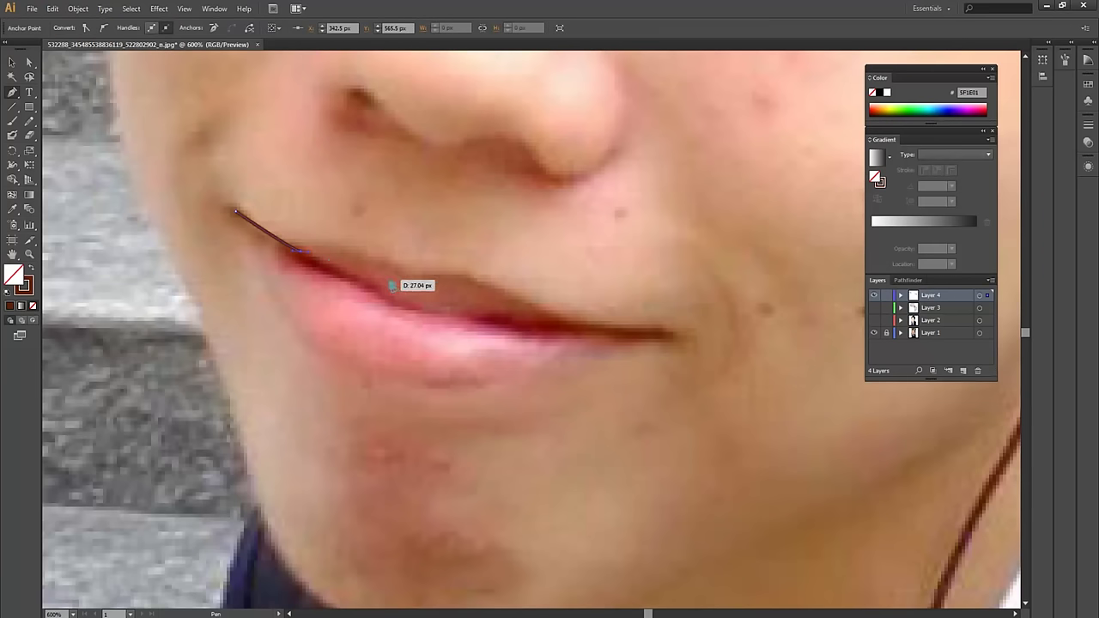
mouse_move(373, 275)
mouse_down()
mouse_move(592, 332)
mouse_move(633, 331)
mouse_move(600, 343)
mouse_up()
mouse_move(504, 378)
mouse_down()
mouse_move(425, 384)
mouse_move(302, 339)
mouse_move(275, 286)
mouse_up()
mouse_move(235, 211)
mouse_down()
mouse_move(235, 238)
mouse_move(239, 217)
mouse_up()
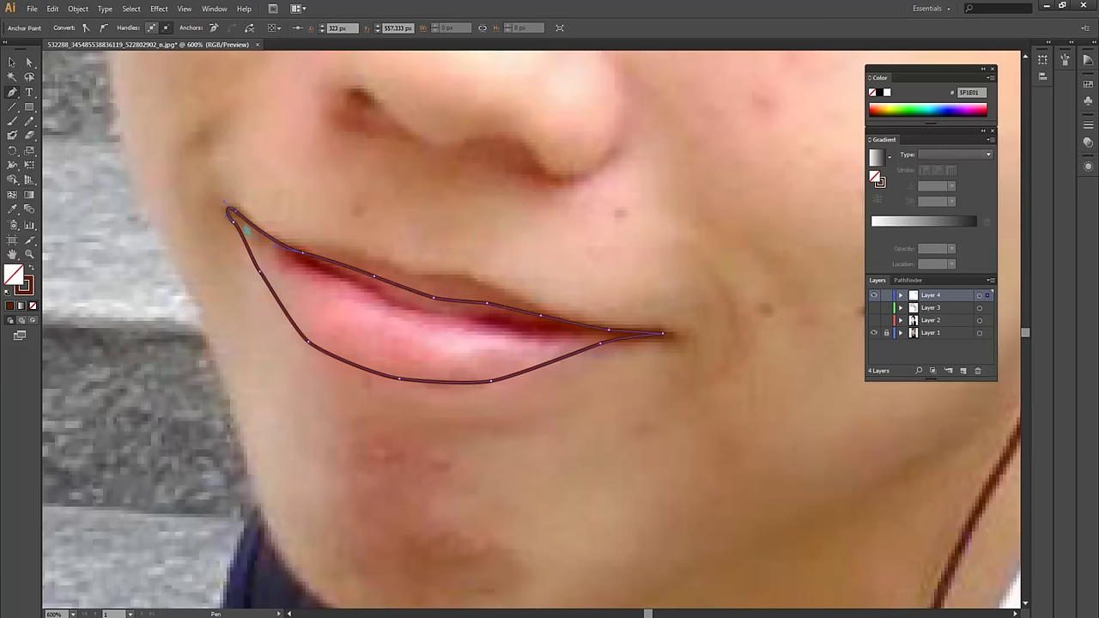
key(v)
click(145, 291)
Trace the upper lip as a closed curved shape from corner to corner
key(p)
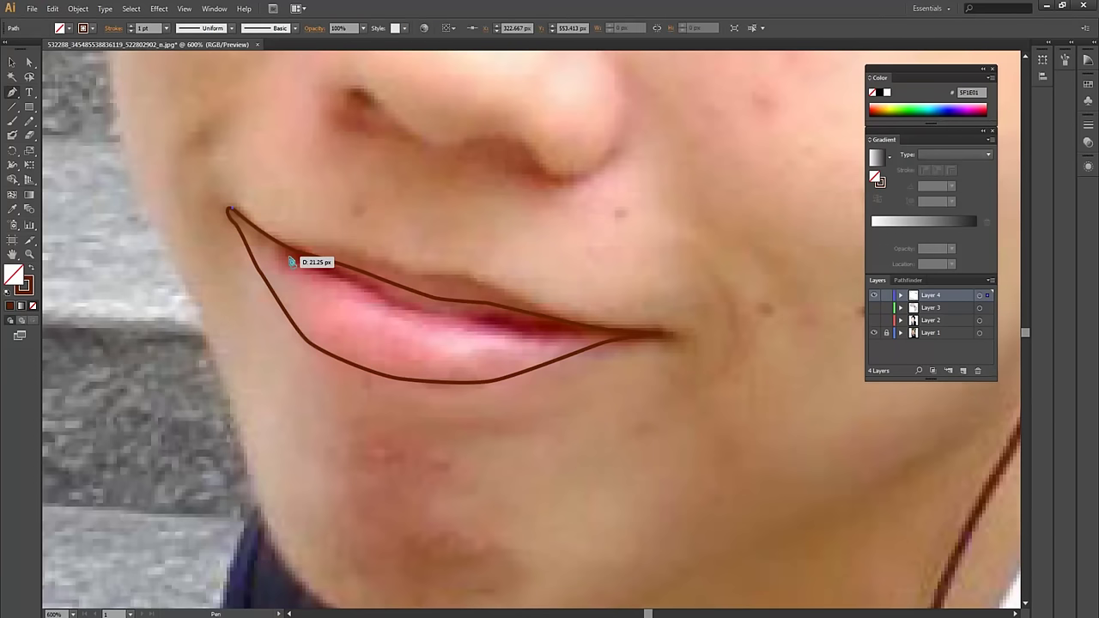
click(296, 260)
click(328, 272)
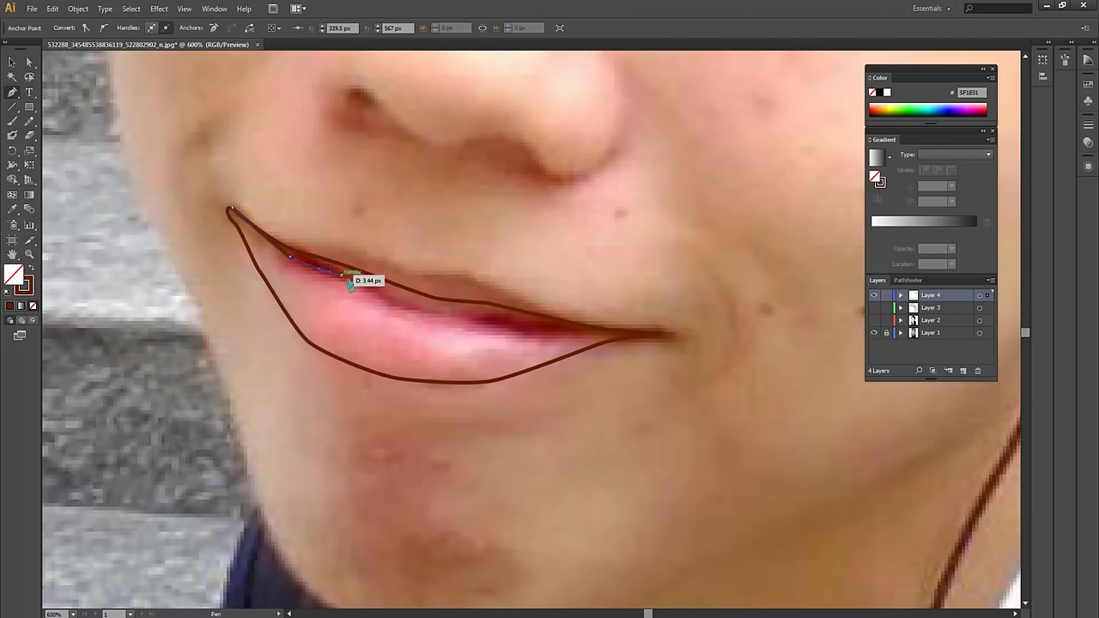
click(372, 291)
click(431, 311)
click(473, 321)
click(554, 335)
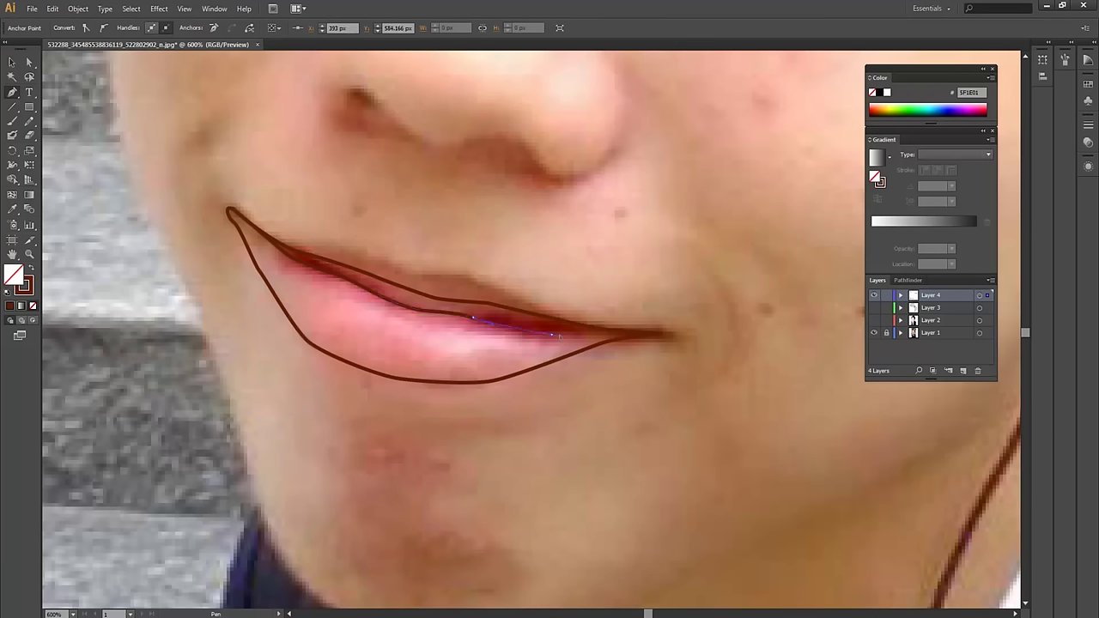
click(653, 336)
drag(652, 337, 528, 308)
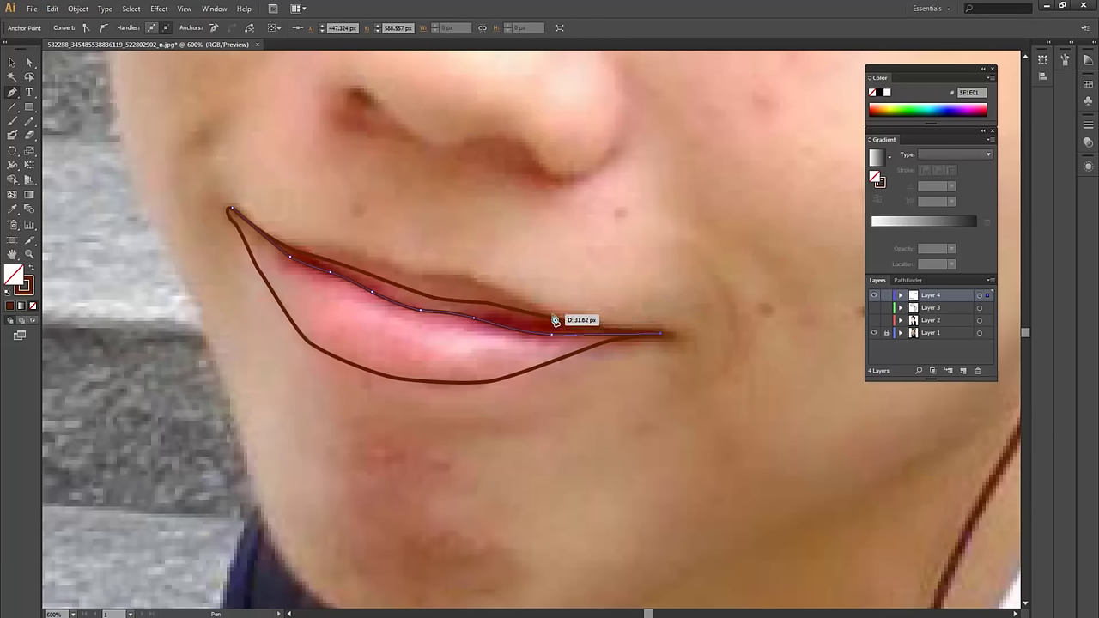
mouse_move(474, 277)
mouse_down()
mouse_move(411, 282)
mouse_move(359, 249)
mouse_move(274, 239)
mouse_up()
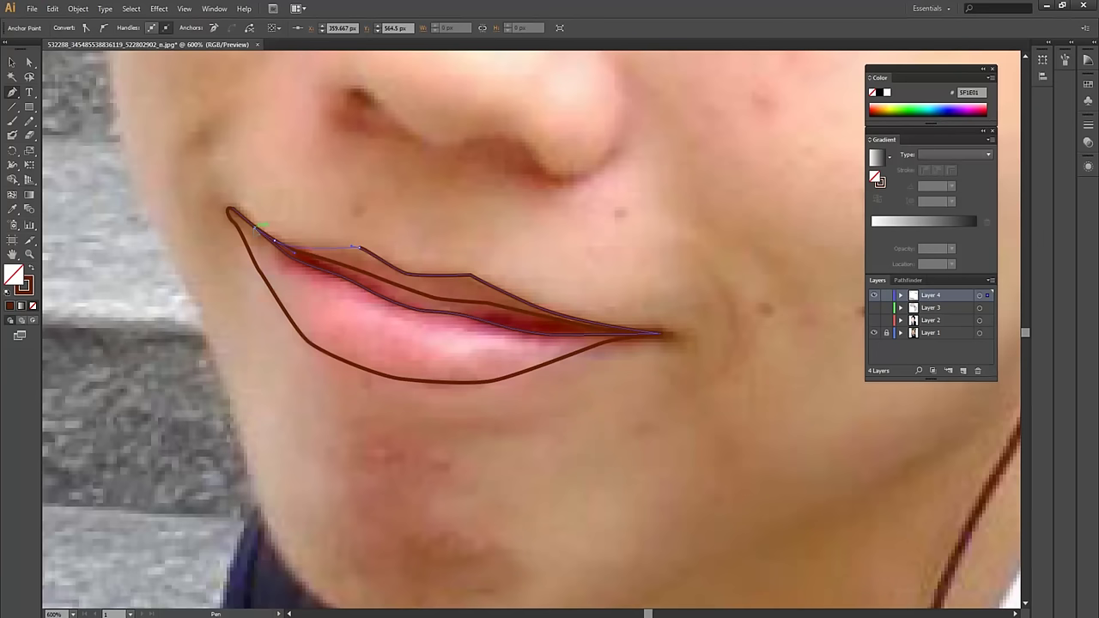
drag(230, 209, 284, 247)
drag(283, 246, 232, 210)
key(v)
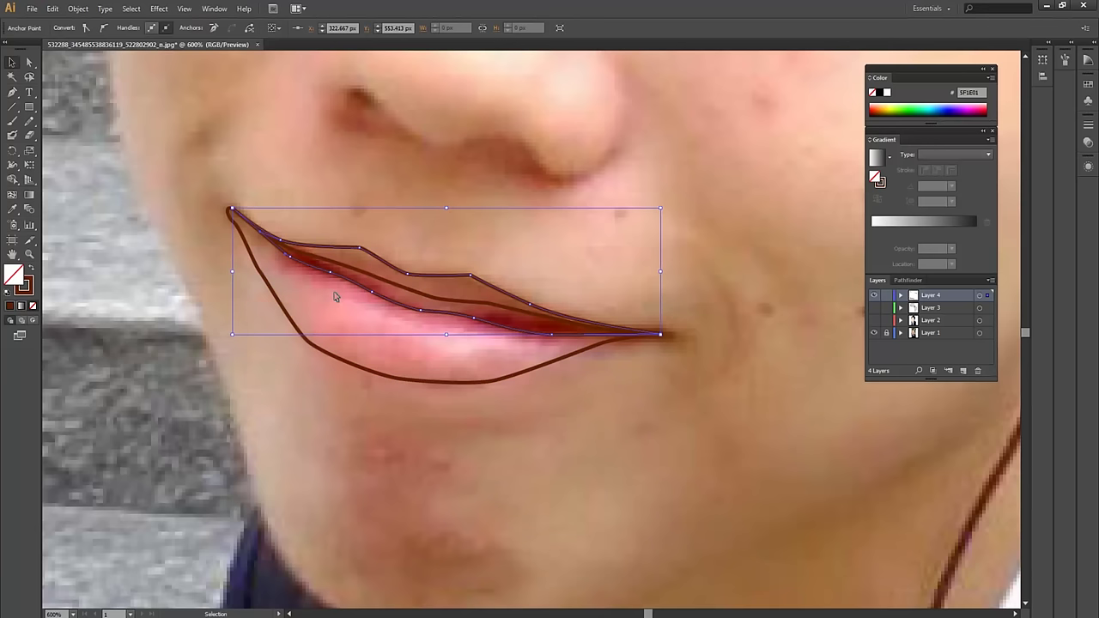
Eyedrop the photo's colours: reddish-brown into the upper lip, pink into the lower lip
key(i)
click(429, 281)
key(v)
click(374, 372)
key(i)
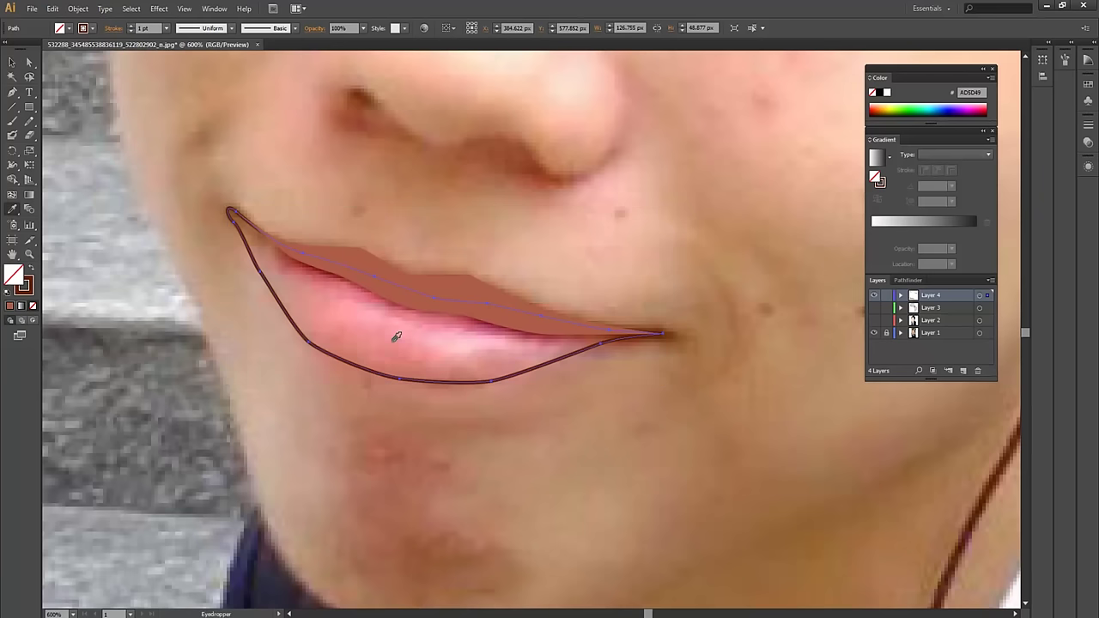
click(395, 321)
key(v)
click(471, 293)
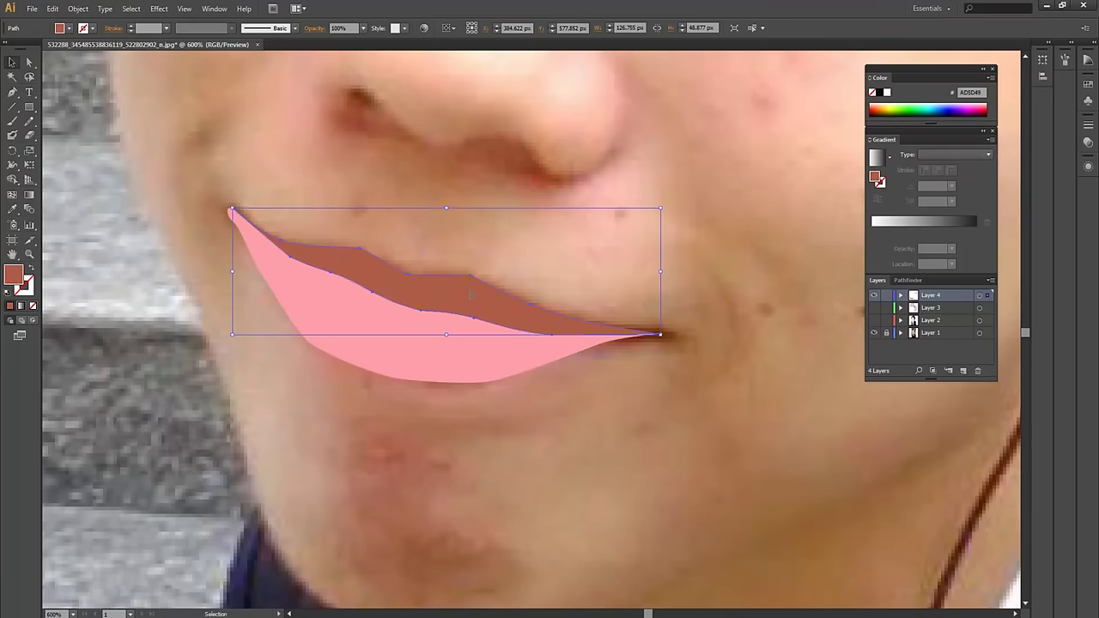
key(ctrl+minus)
key(ctrl+minus)
key(ctrl+minus)
Show the flat face layers again and fill the eyelash shape solid dark brown
drag(874, 307, 874, 319)
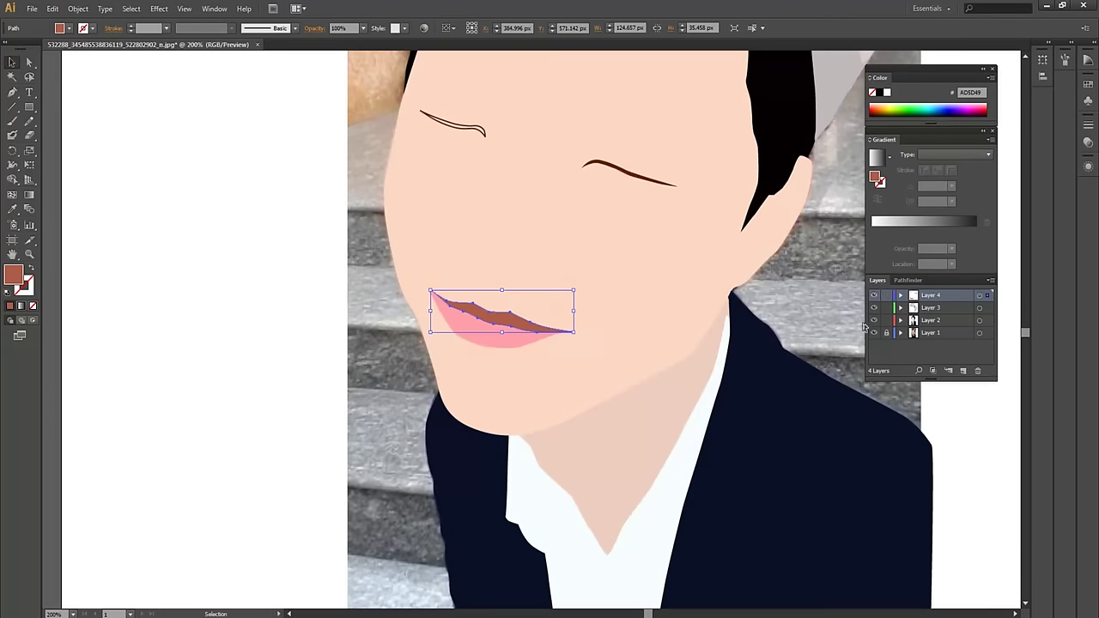
key(ctrl+shift+a)
drag(449, 135, 381, 207)
click(380, 208)
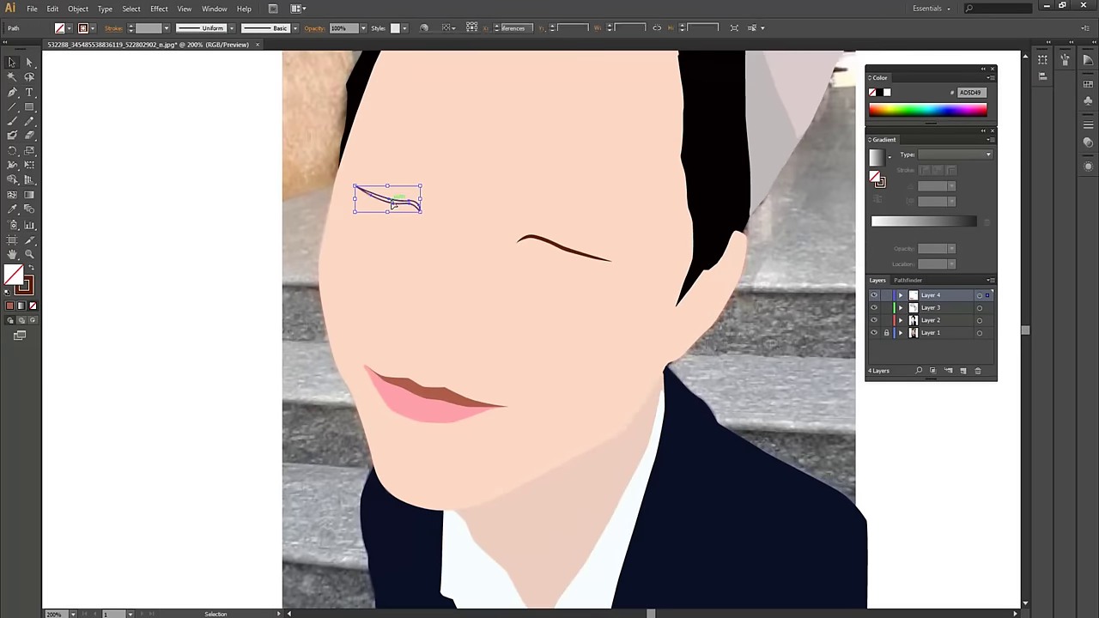
click(31, 267)
click(144, 290)
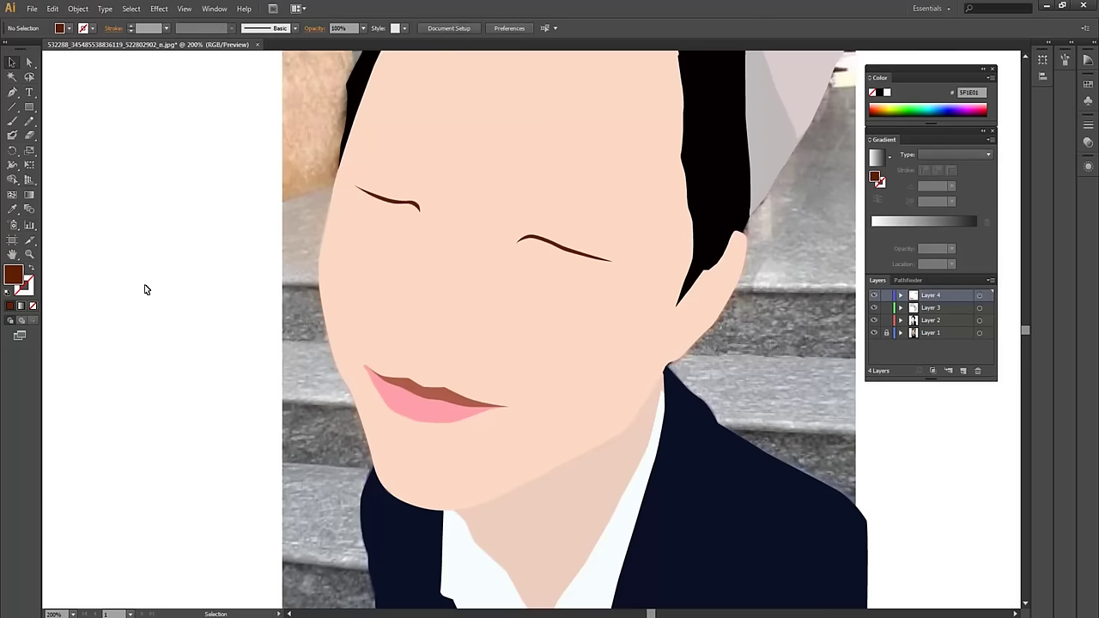
key(ctrl+1)
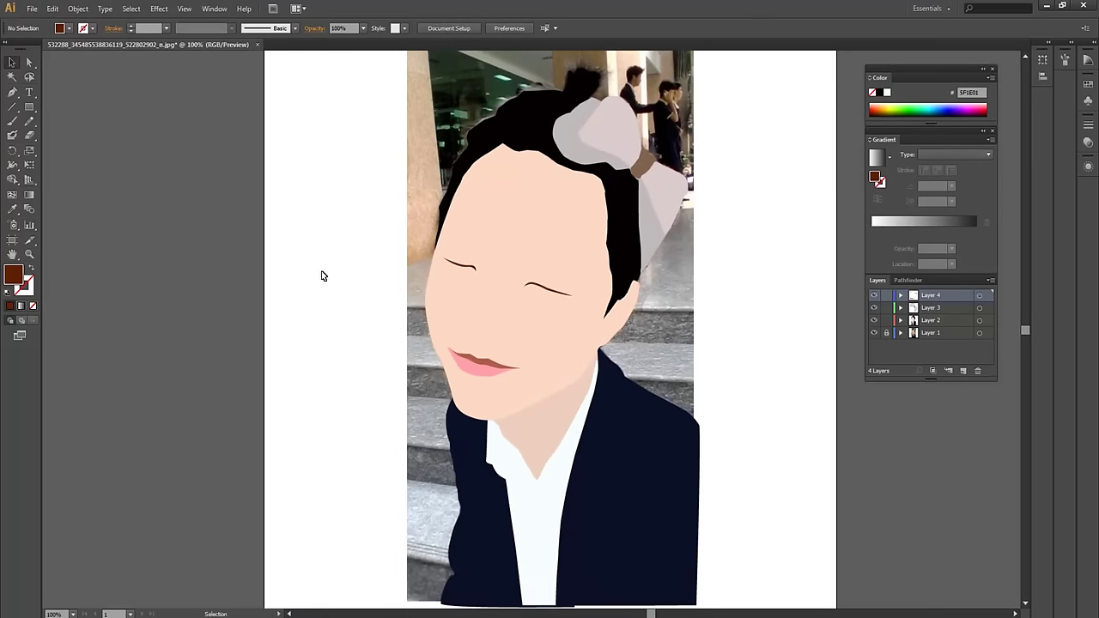
Give the upper lip the lower lip's pink, then deepen it to EA8395
scroll(461, 332, up, 1)
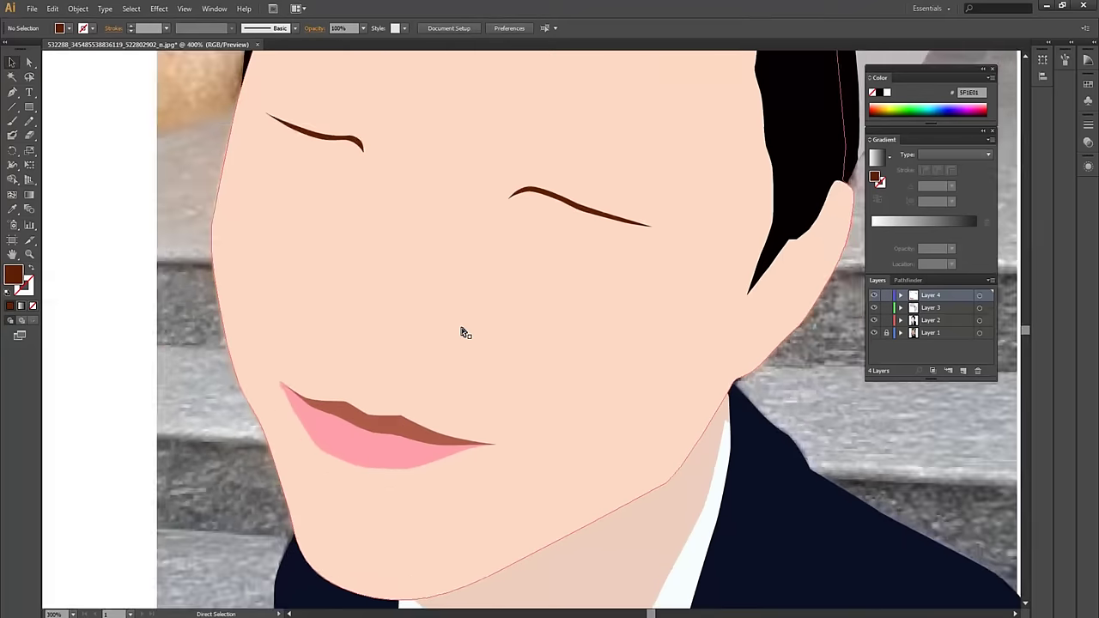
scroll(461, 327, up, 1)
scroll(461, 360, up, 1)
click(462, 344)
key(i)
click(437, 374)
double_click(14, 274)
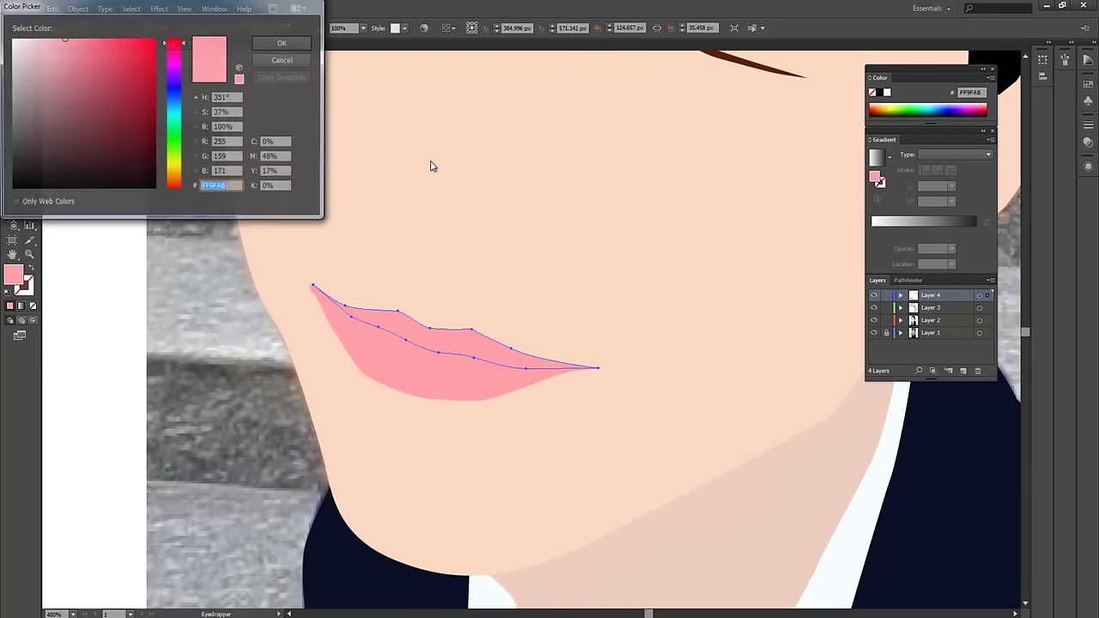
drag(65, 42, 74, 47)
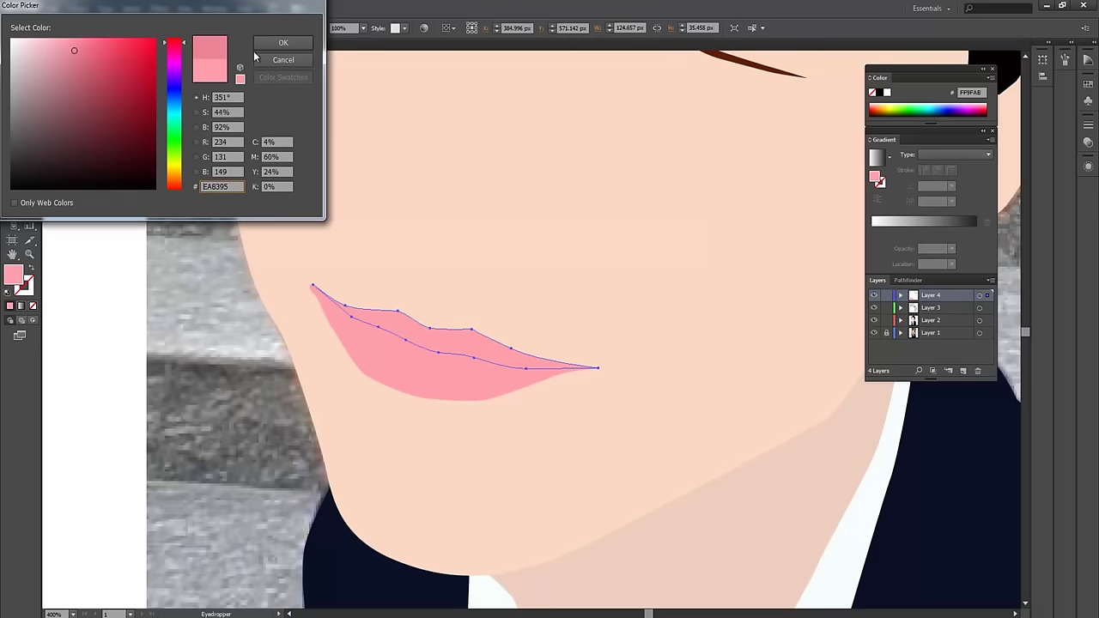
click(283, 43)
Deselect the lip, zoom out and recentre the whole face in view
key(v)
click(201, 363)
key(ctrl+0)
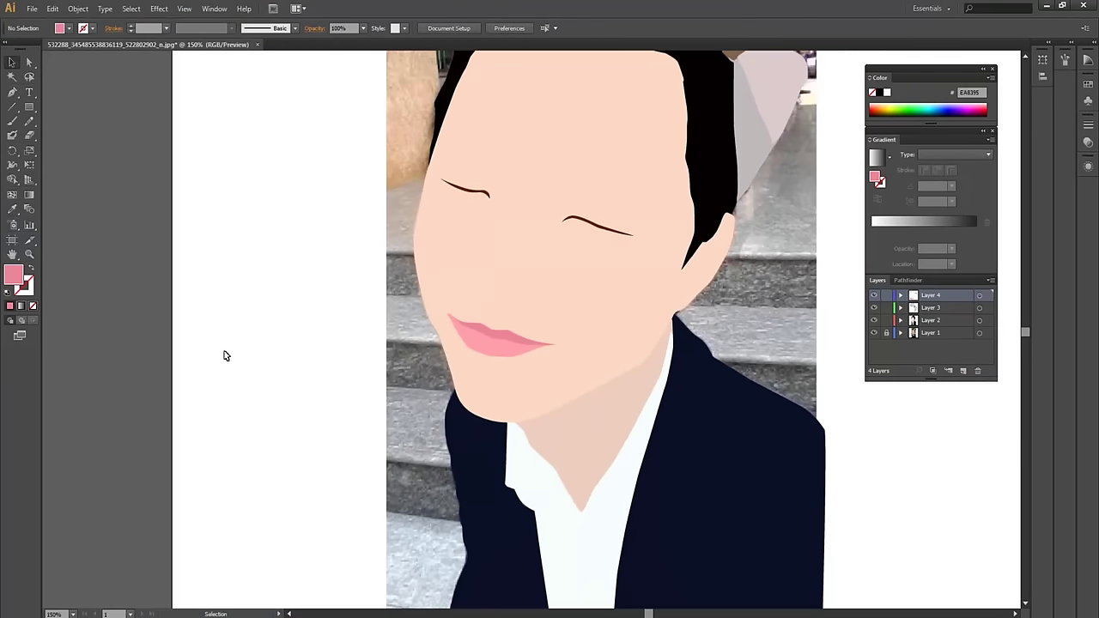
scroll(369, 352, up, 3)
scroll(429, 384, right, 2)
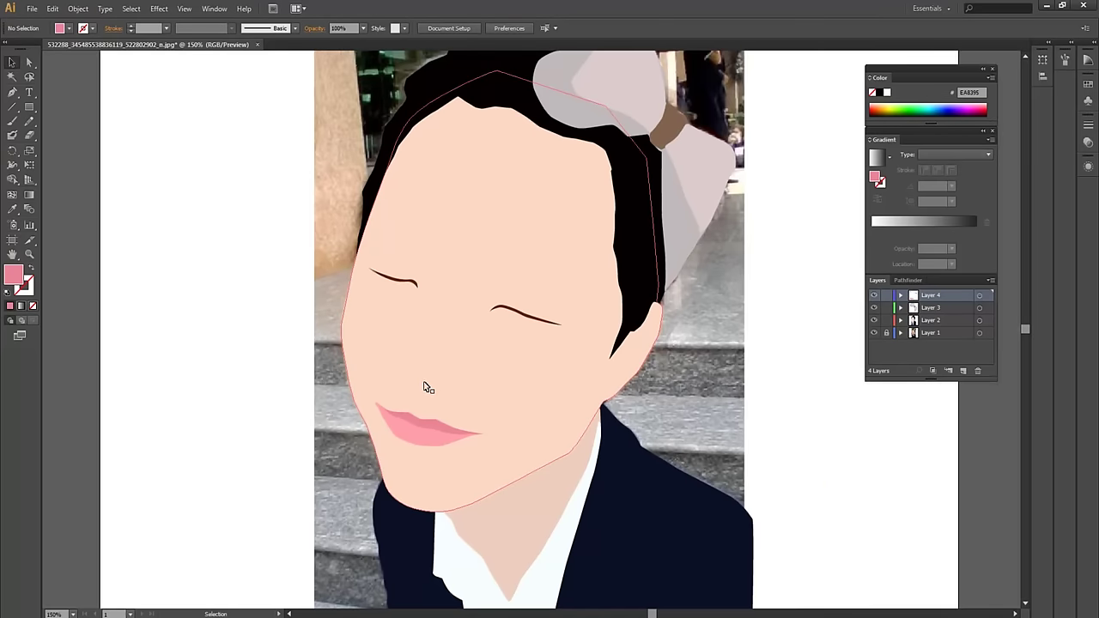
scroll(461, 461, up, 1)
scroll(461, 461, right, 1)
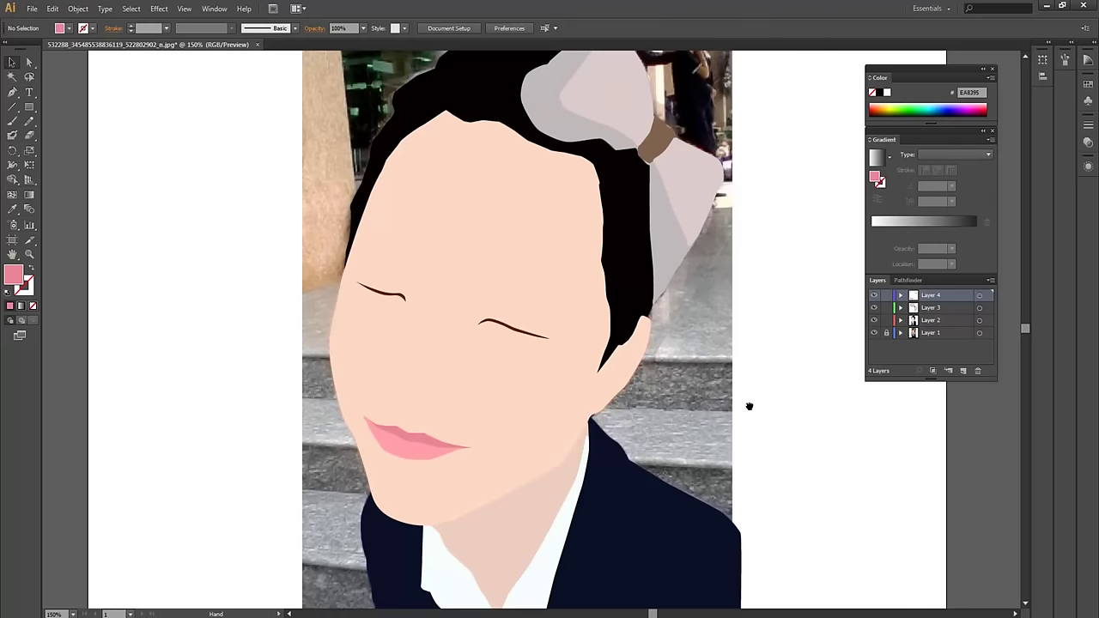
drag(749, 405, 743, 349)
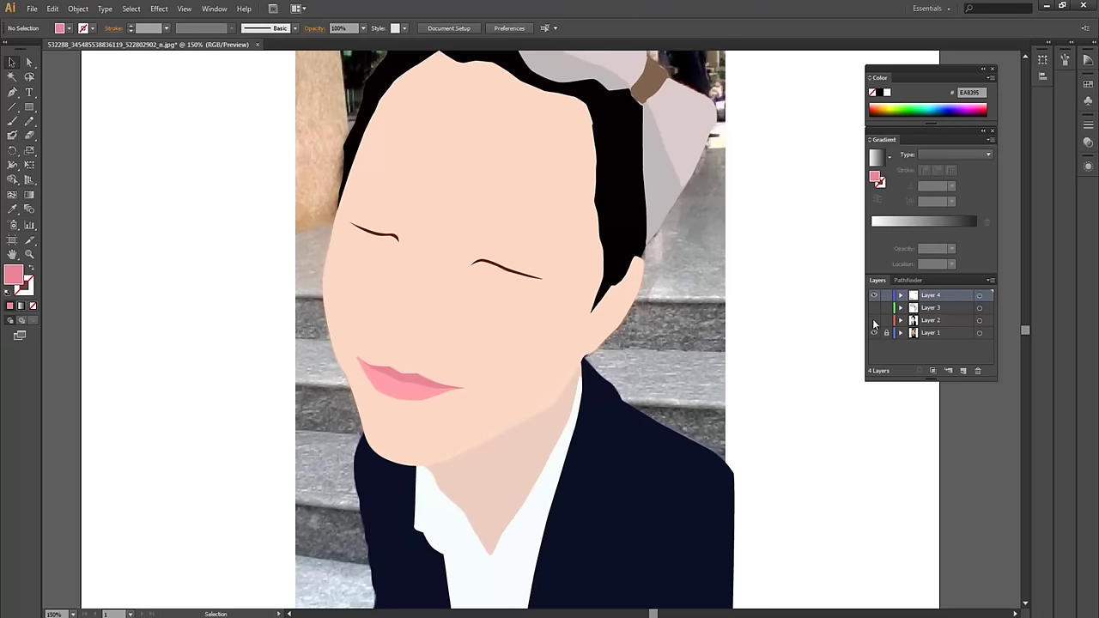
Hide Layer 2's vector face and zoom to 600% on the photo's nose
click(874, 320)
drag(560, 370, 572, 347)
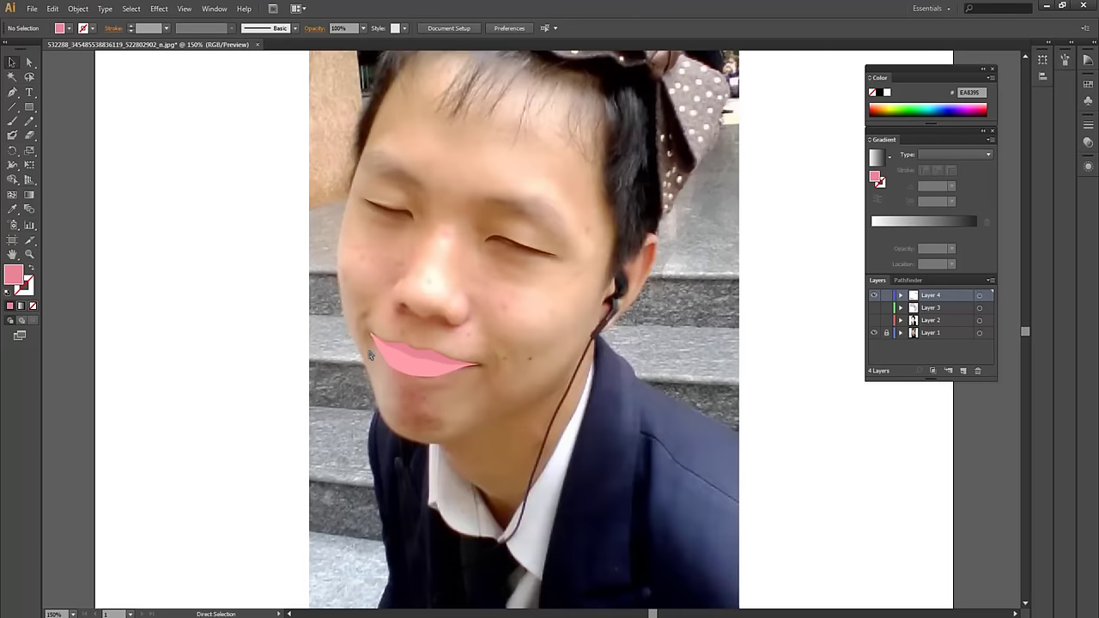
key(ctrl+plus)
key(ctrl+plus)
mouse_move(364, 306)
mouse_down()
mouse_move(372, 338)
mouse_move(479, 160)
mouse_move(581, 282)
mouse_move(572, 335)
mouse_move(574, 299)
mouse_up()
key(p)
key(ctrl+plus)
key(ctrl+plus)
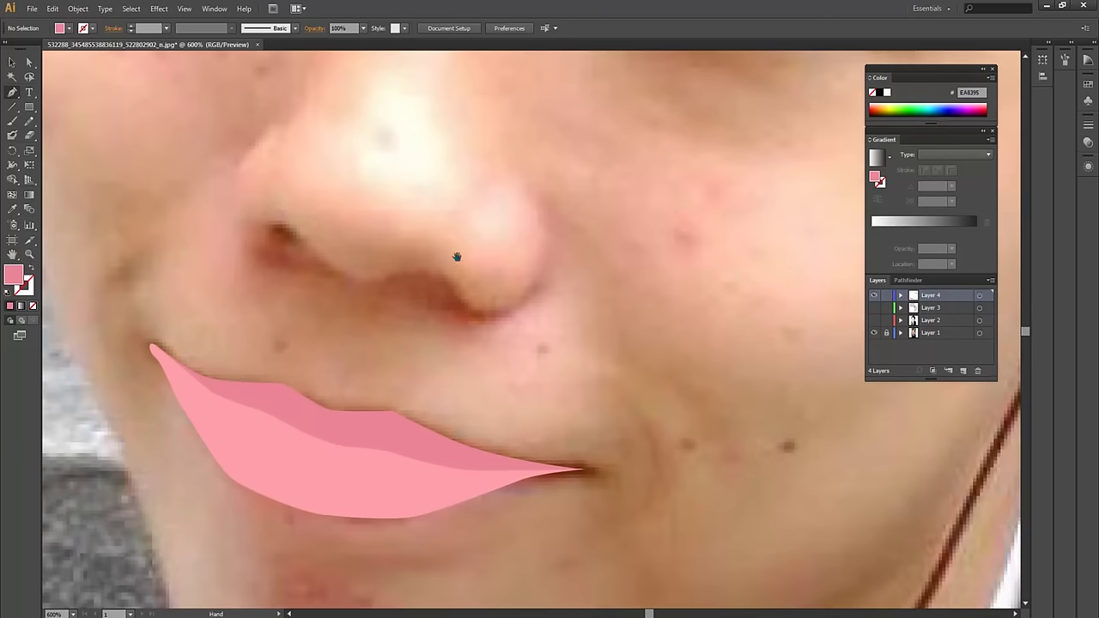
Draw a pink curved shading shape along the underside of the nose and nostril
mouse_move(483, 316)
mouse_down()
mouse_move(450, 283)
mouse_move(389, 287)
mouse_up()
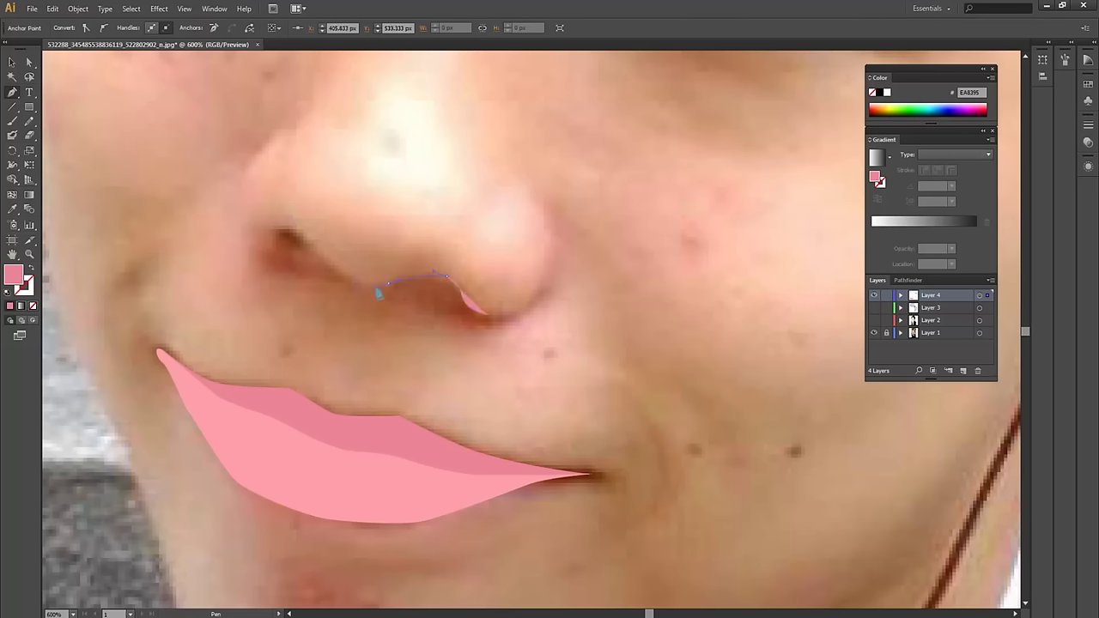
click(355, 282)
click(317, 252)
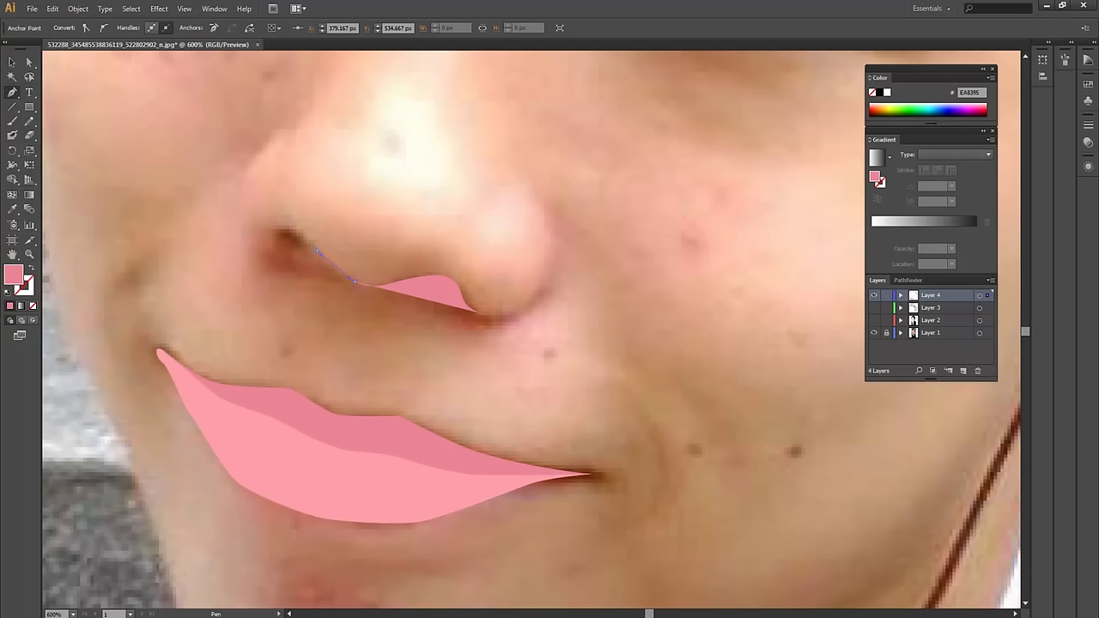
click(292, 232)
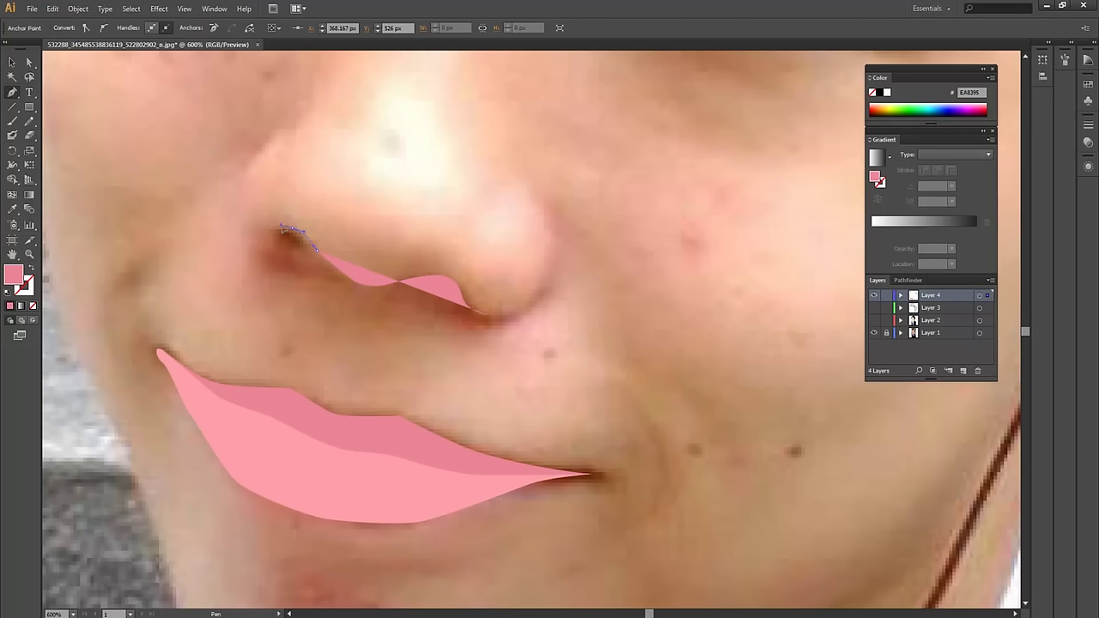
drag(256, 243, 274, 267)
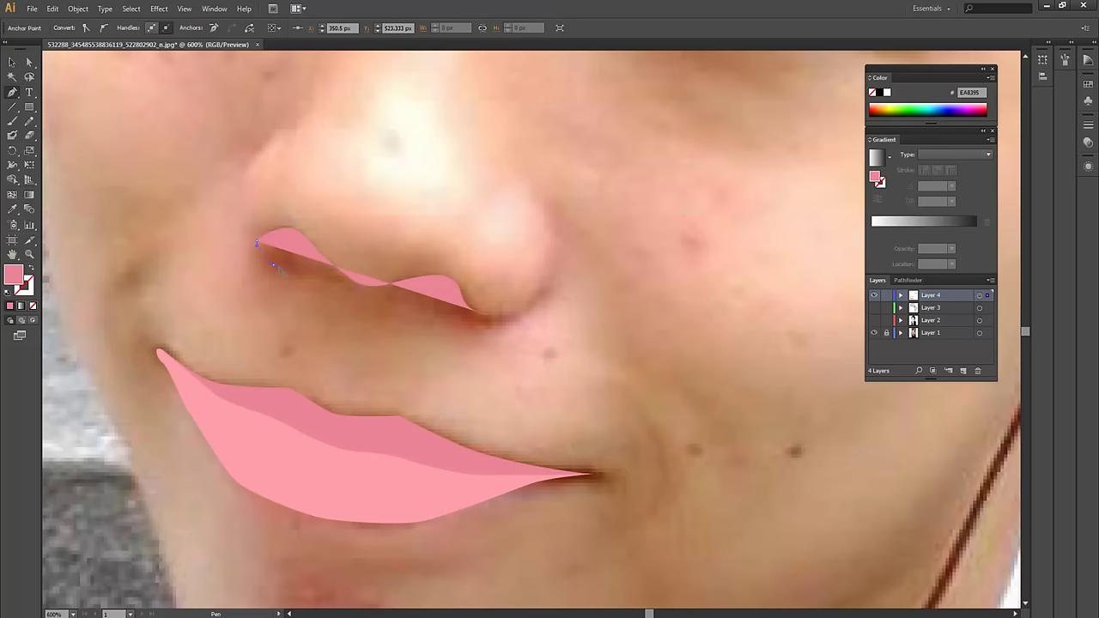
mouse_move(344, 286)
mouse_down()
mouse_move(453, 312)
mouse_move(484, 331)
mouse_move(539, 303)
mouse_up()
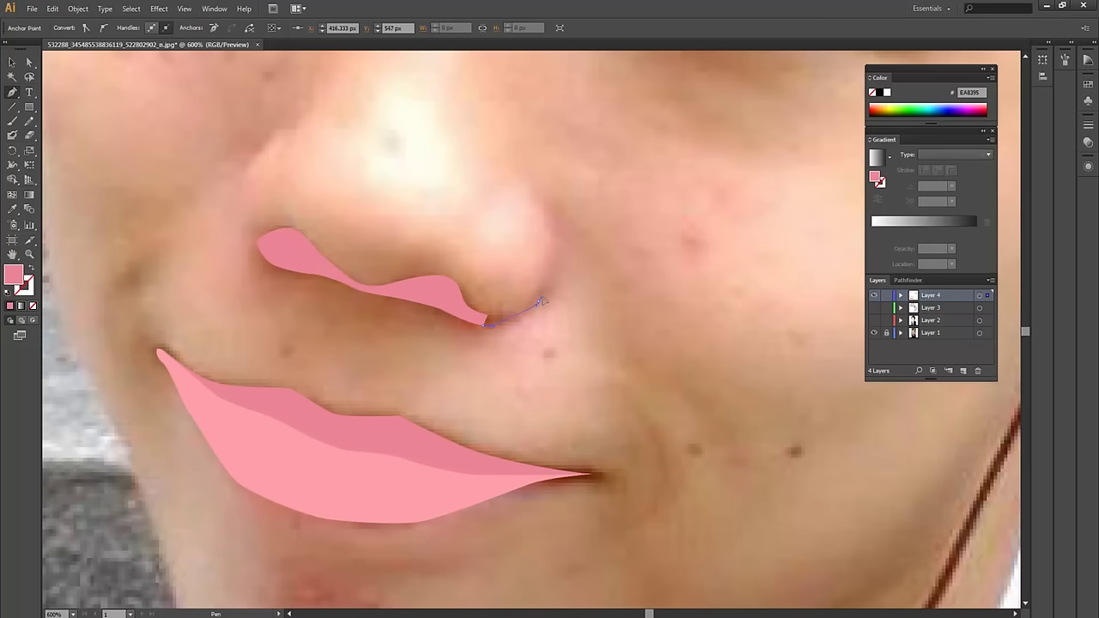
drag(539, 302, 546, 274)
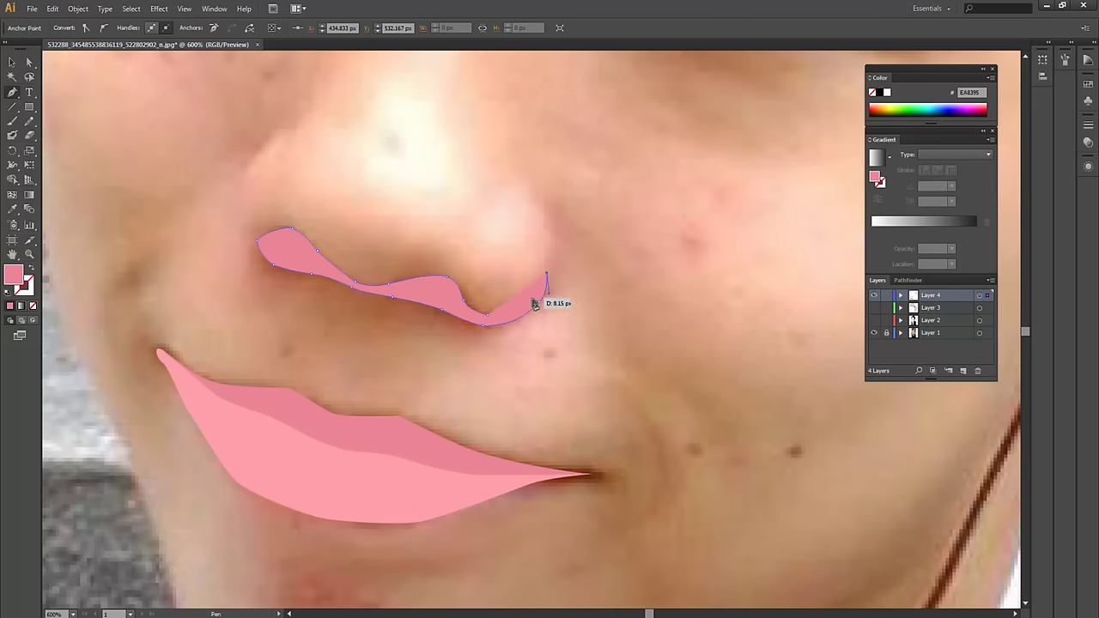
drag(532, 307, 495, 318)
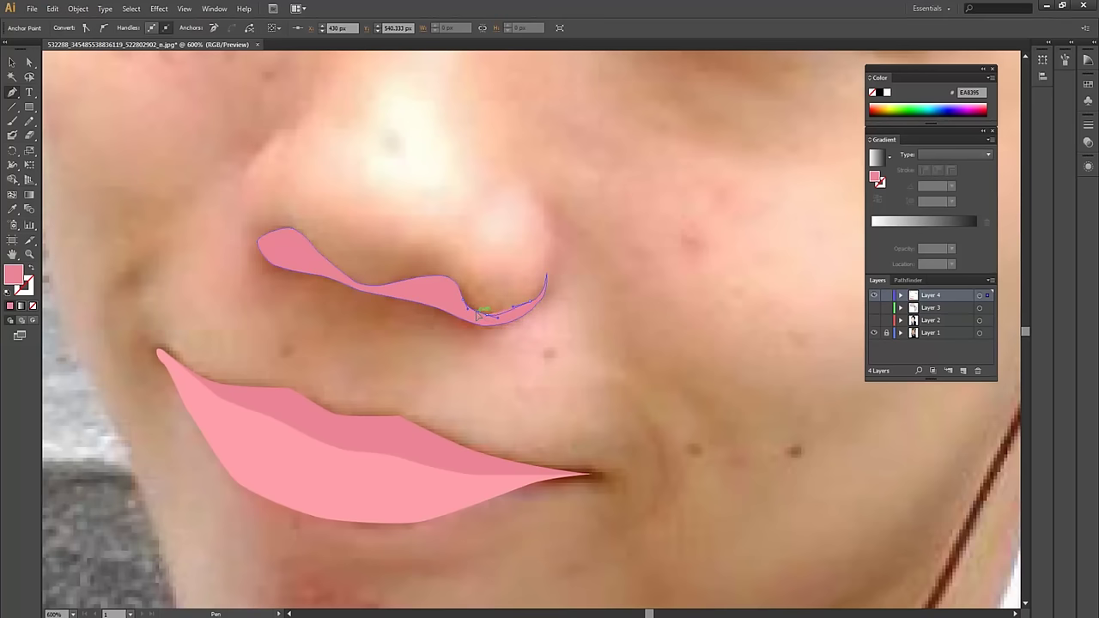
mouse_move(638, 257)
mouse_down()
mouse_move(547, 409)
mouse_move(527, 314)
mouse_move(331, 263)
mouse_move(536, 273)
mouse_move(355, 299)
mouse_move(333, 261)
mouse_up()
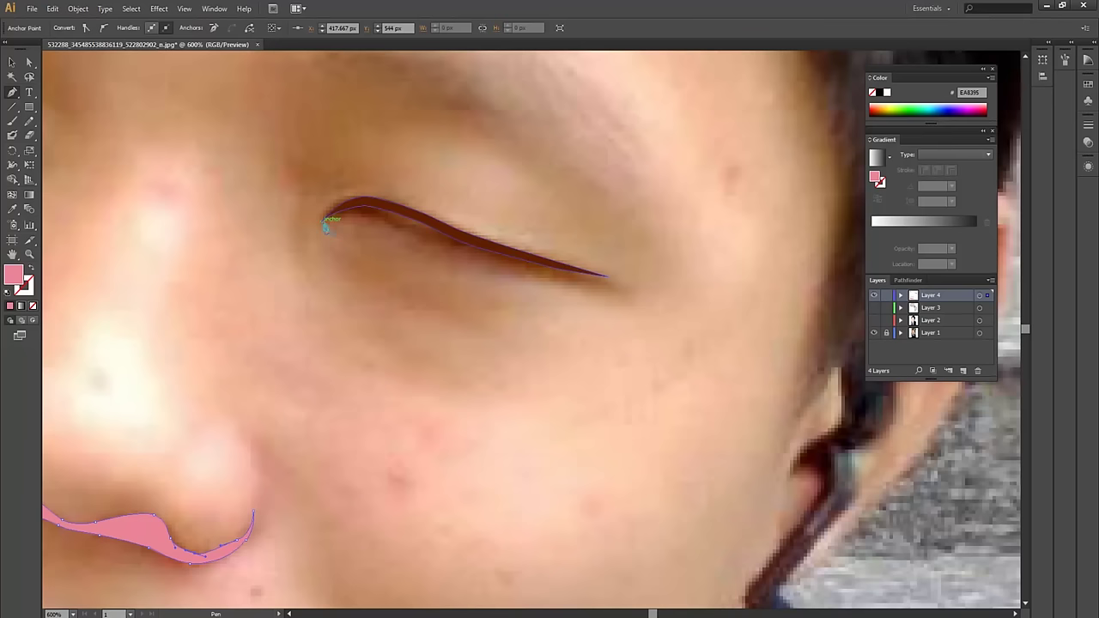
Trace a closed pink hook-shaped shading shape beneath the left eyelid
click(325, 225)
drag(318, 278, 331, 310)
drag(483, 361, 575, 347)
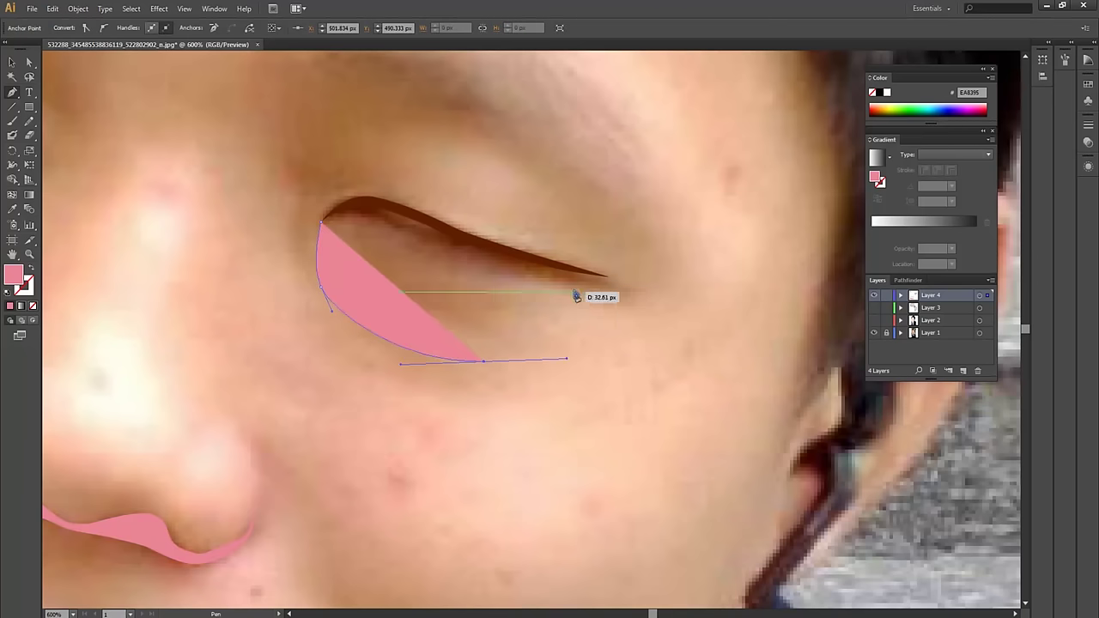
key(ctrl)
mouse_move(483, 360)
mouse_down()
mouse_move(559, 363)
mouse_move(558, 309)
mouse_up()
key(ctrl+z)
key(ctrl+z)
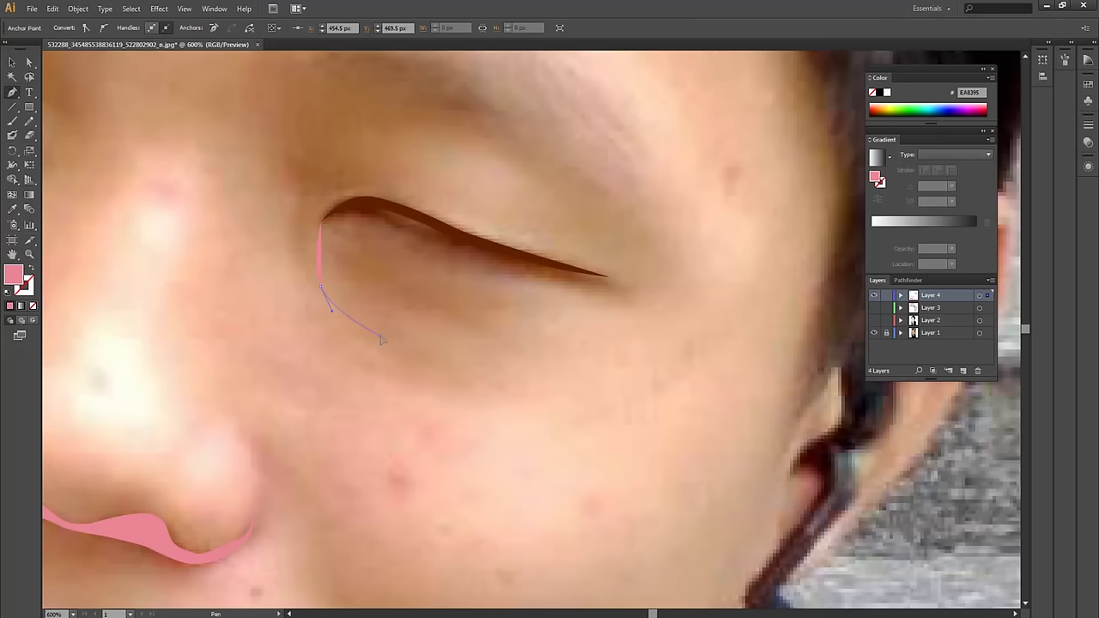
drag(381, 339, 479, 350)
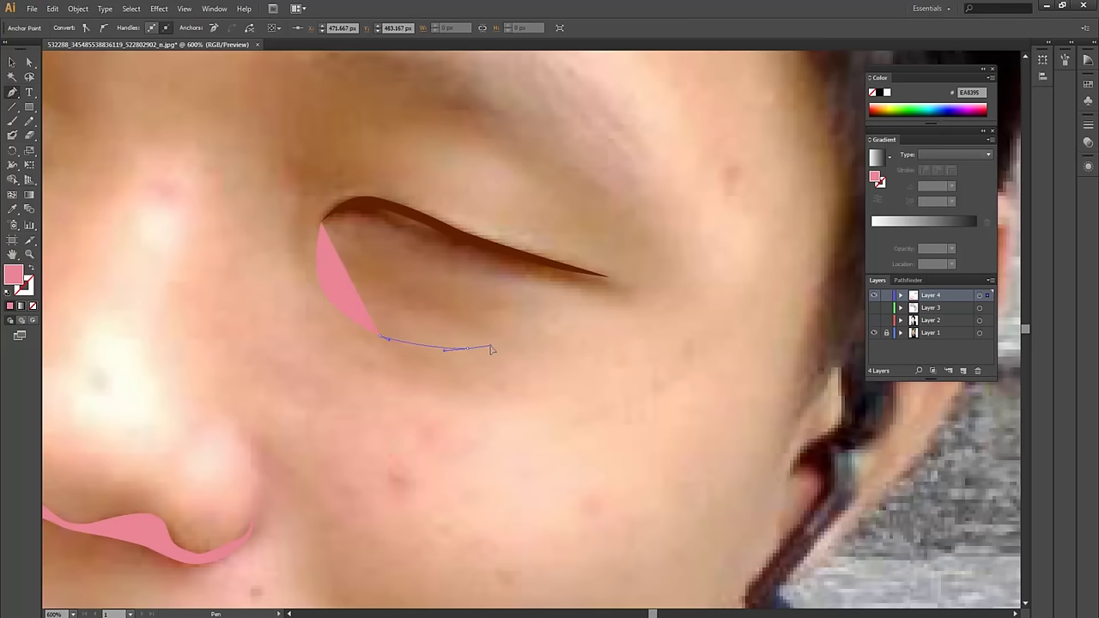
mouse_move(511, 318)
mouse_down()
mouse_move(558, 287)
mouse_move(606, 279)
mouse_up()
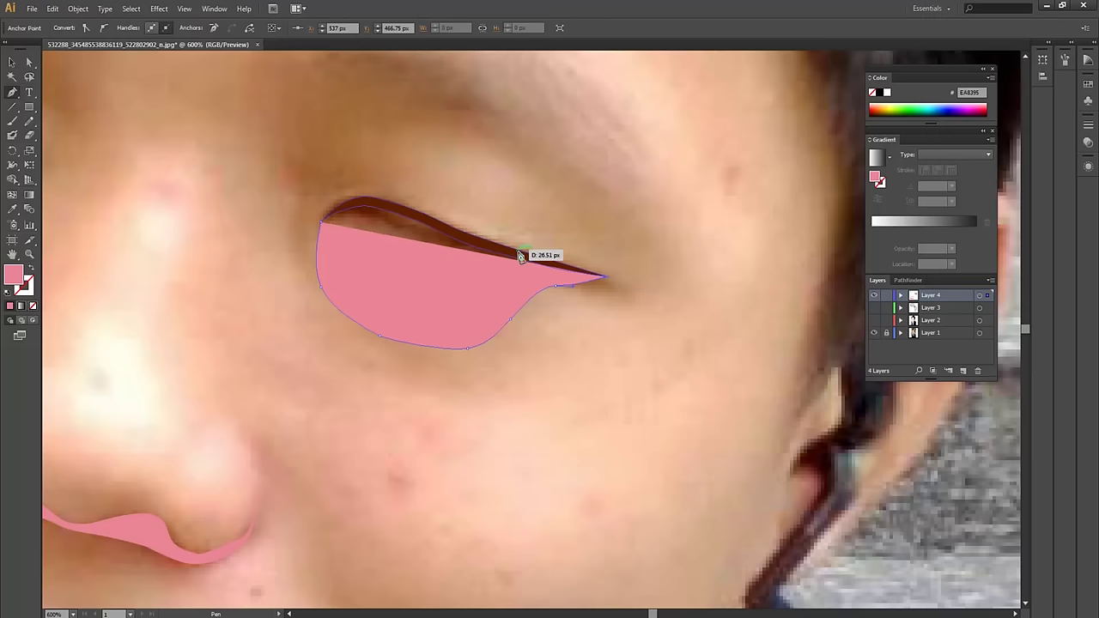
mouse_move(484, 243)
mouse_down()
mouse_move(373, 209)
mouse_move(325, 228)
mouse_up()
click(367, 201)
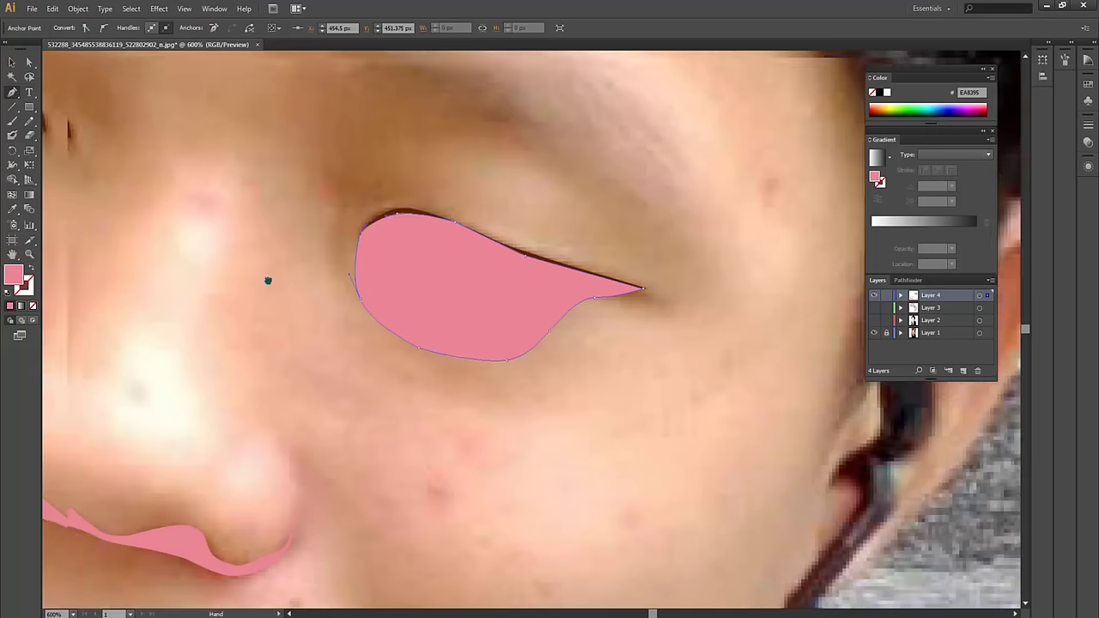
Draw a small closed pink shading shape under the other eyelid, using Shift+X to swap fill and stroke
drag(267, 280, 429, 282)
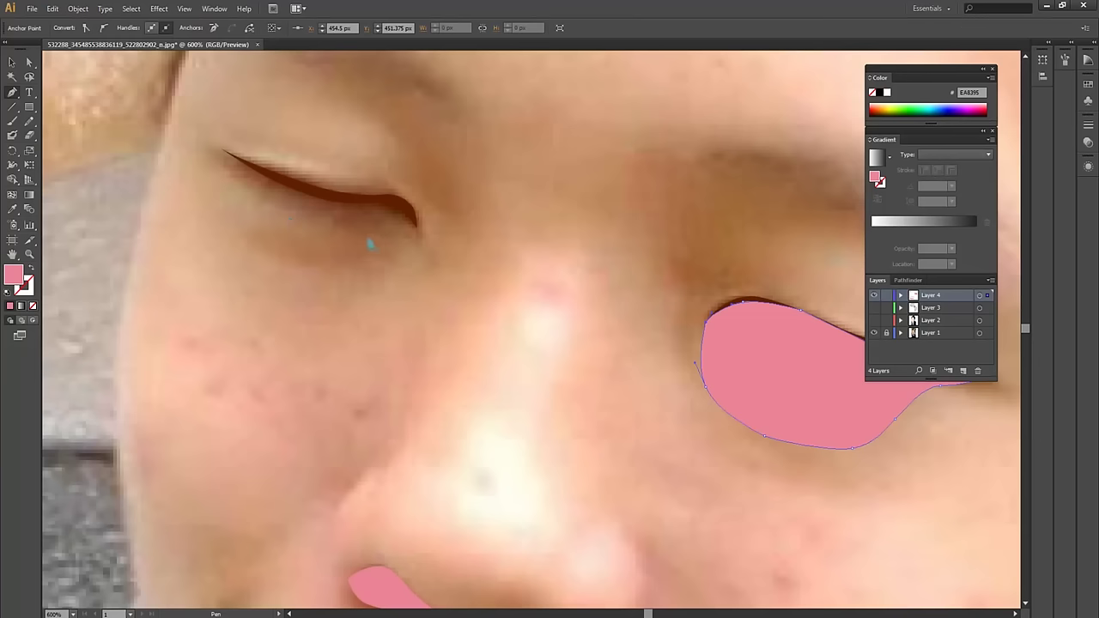
drag(226, 153, 249, 172)
click(236, 175)
mouse_move(292, 206)
mouse_down()
mouse_move(327, 221)
mouse_move(327, 245)
mouse_move(283, 230)
mouse_move(255, 249)
mouse_move(355, 263)
mouse_move(400, 239)
mouse_move(413, 213)
mouse_move(295, 186)
mouse_up()
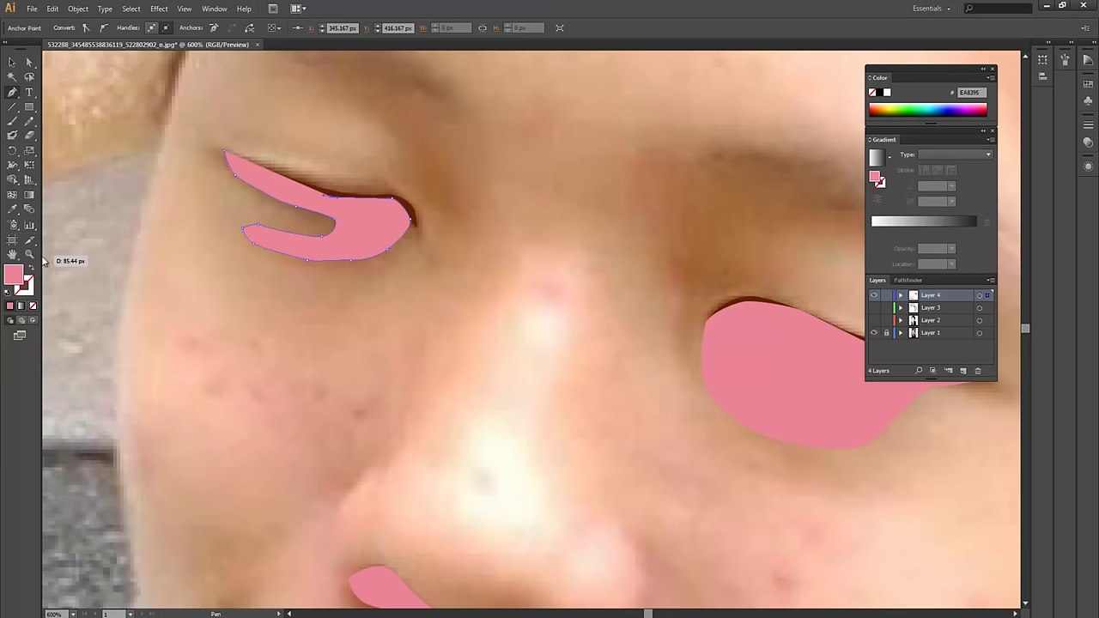
key(shift+x)
drag(245, 167, 228, 155)
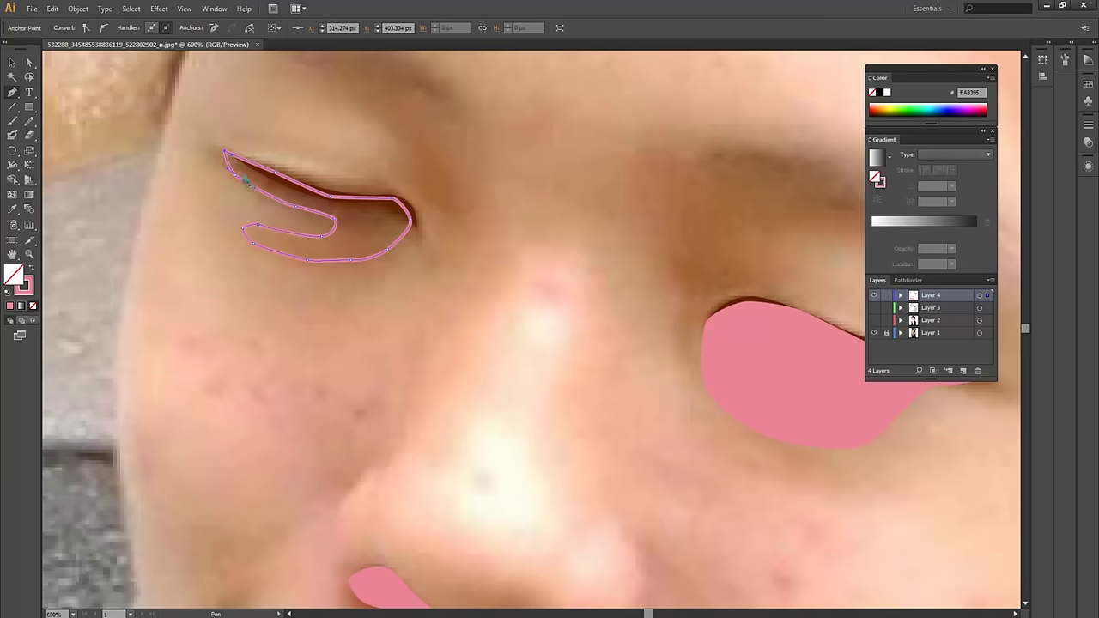
key(shift+x)
Bring both eyes' dark lash shapes in front of the pink shading
key(v)
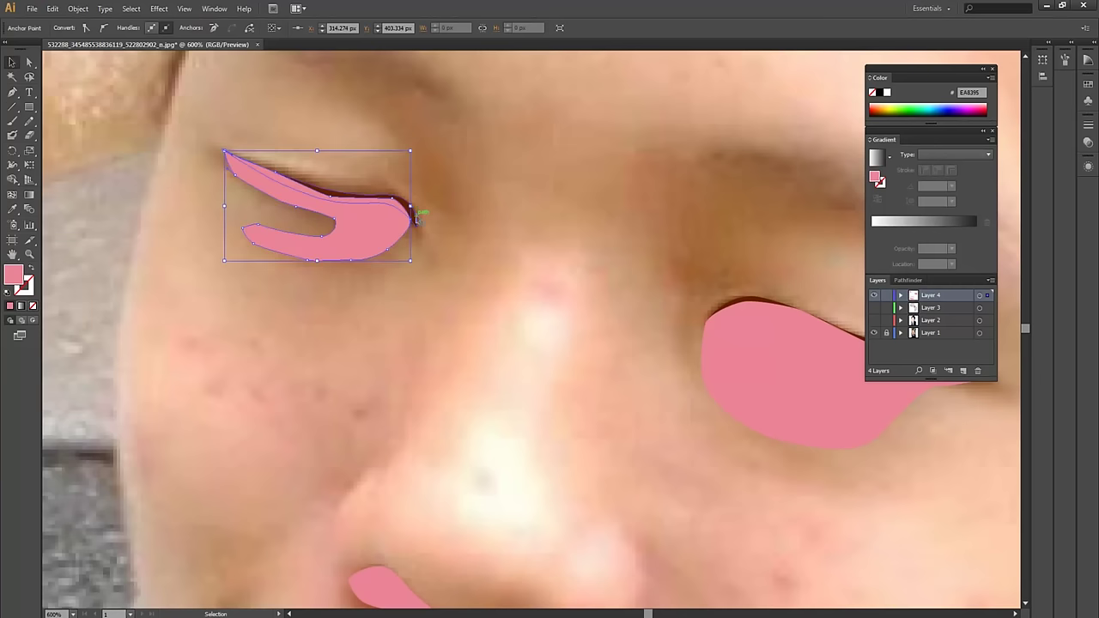
click(415, 220)
key(ctrl+shift+bracketright)
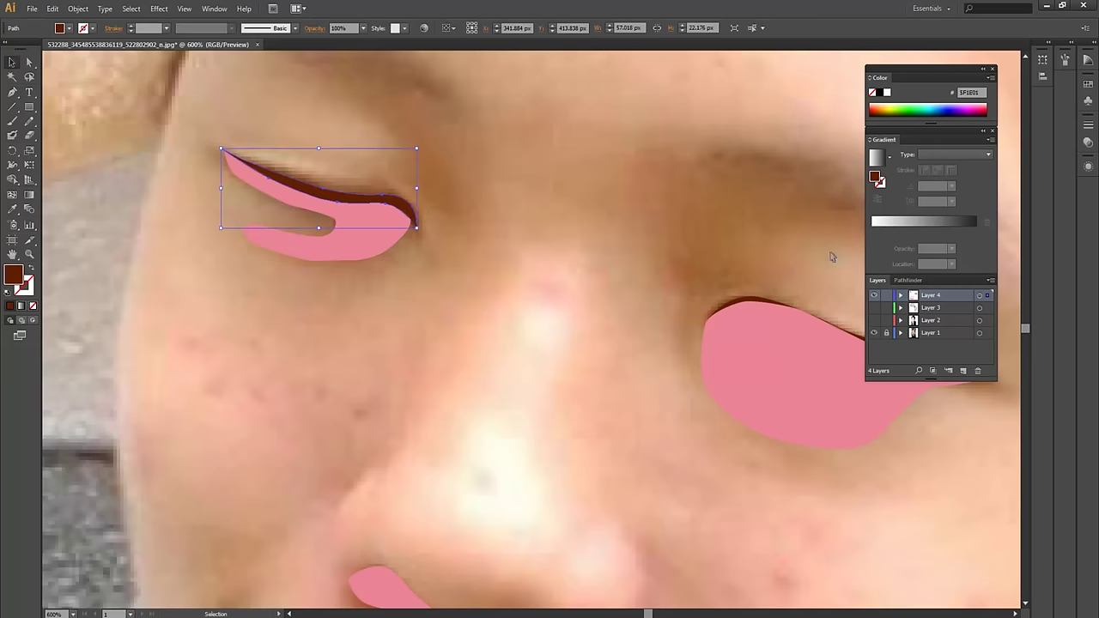
click(756, 303)
key(ctrl+shift+bracketright)
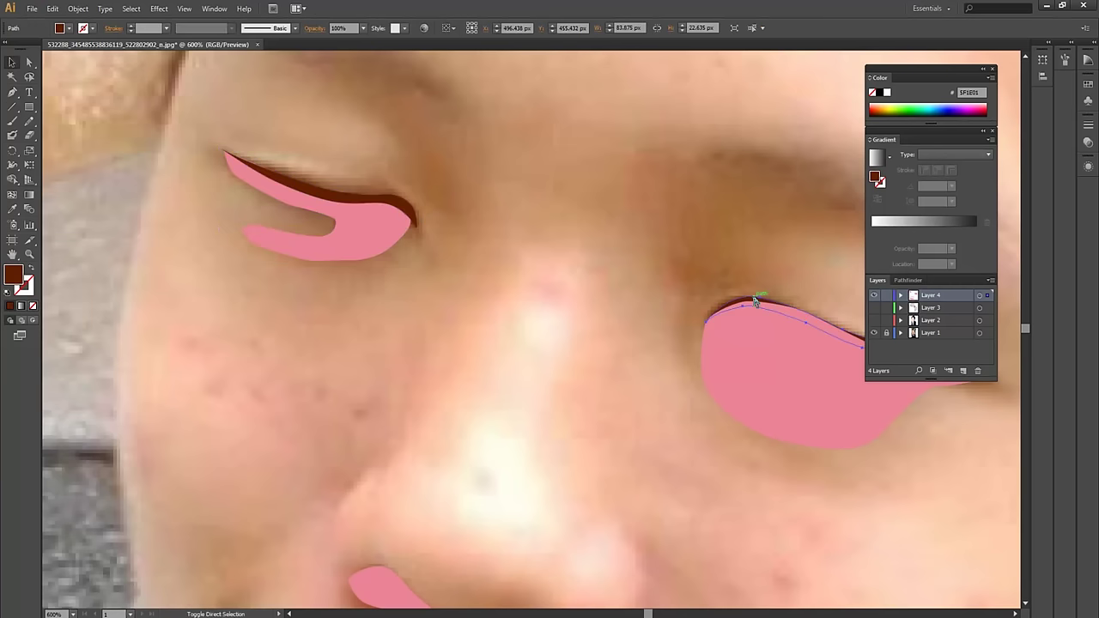
Select both eye shadows and the nose, and give them the face's skin colour
drag(757, 302, 727, 212)
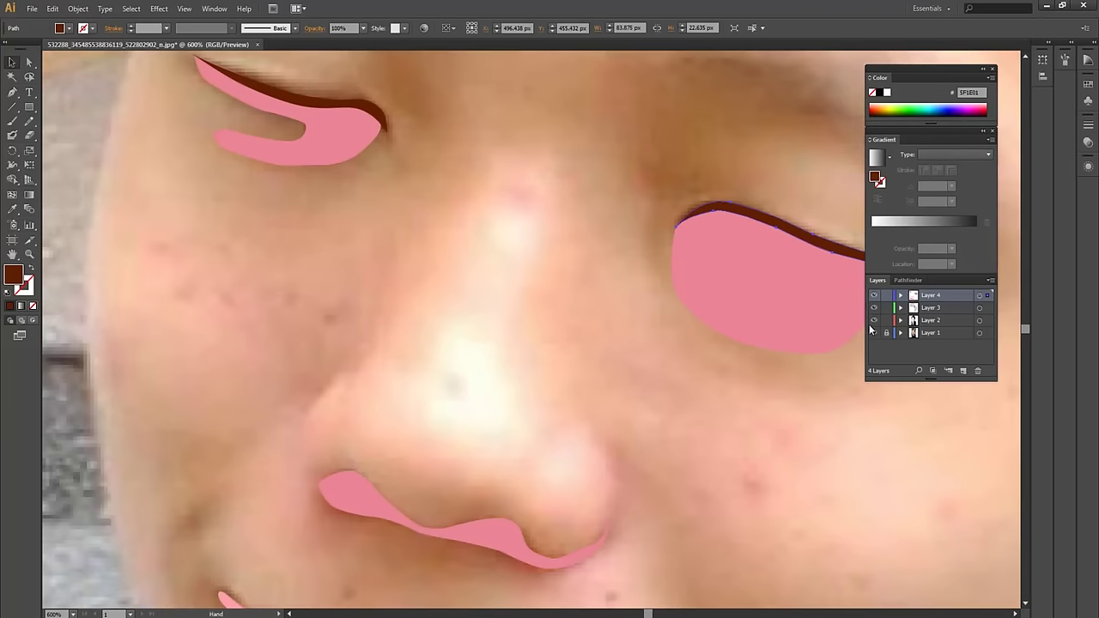
key(ctrl+minus)
key(ctrl+minus)
key(ctrl+minus)
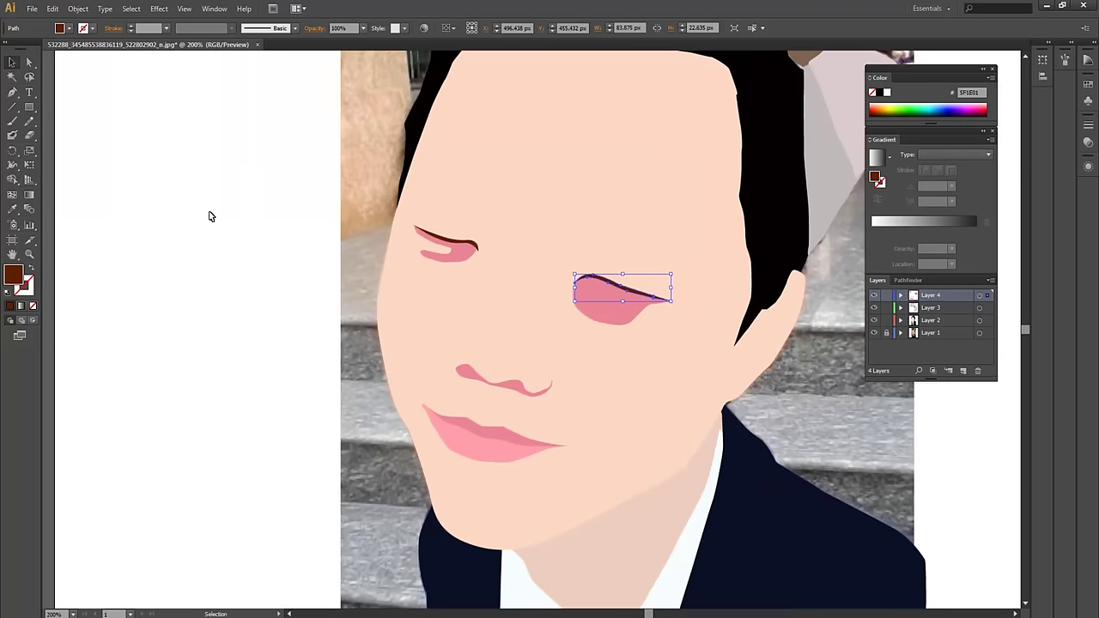
click(231, 221)
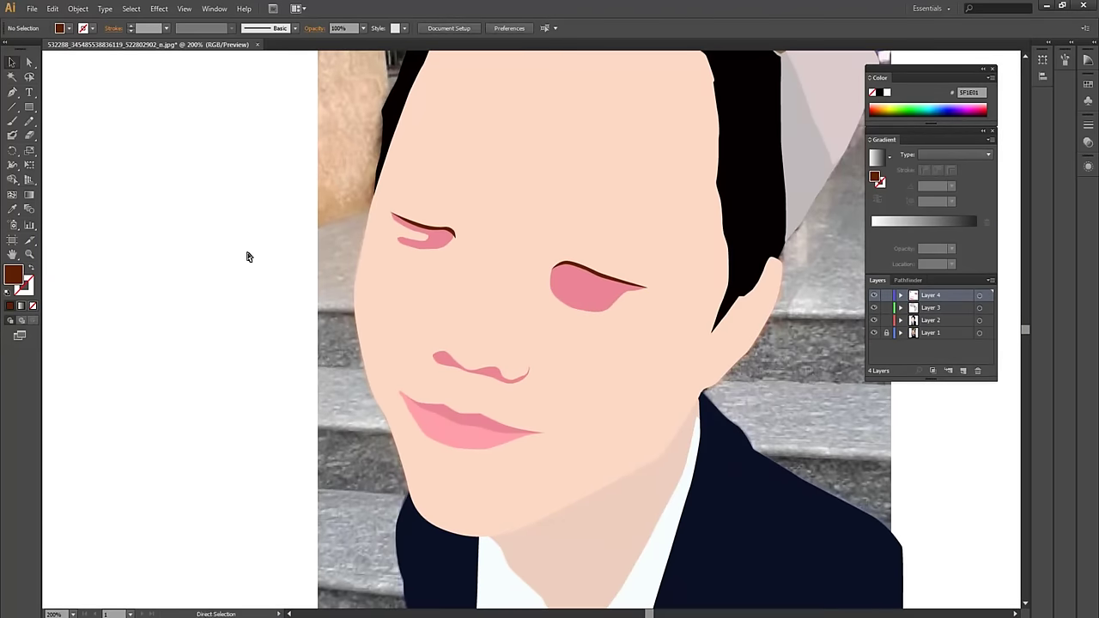
key(ctrl+plus)
click(631, 275)
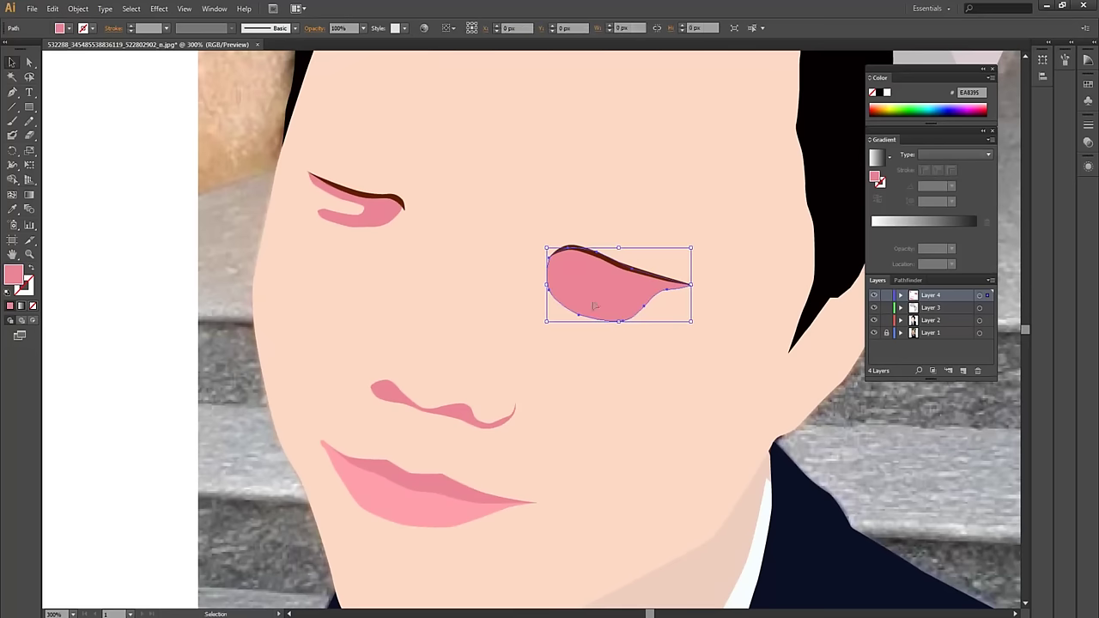
shift+click(447, 400)
shift+click(408, 209)
key(i)
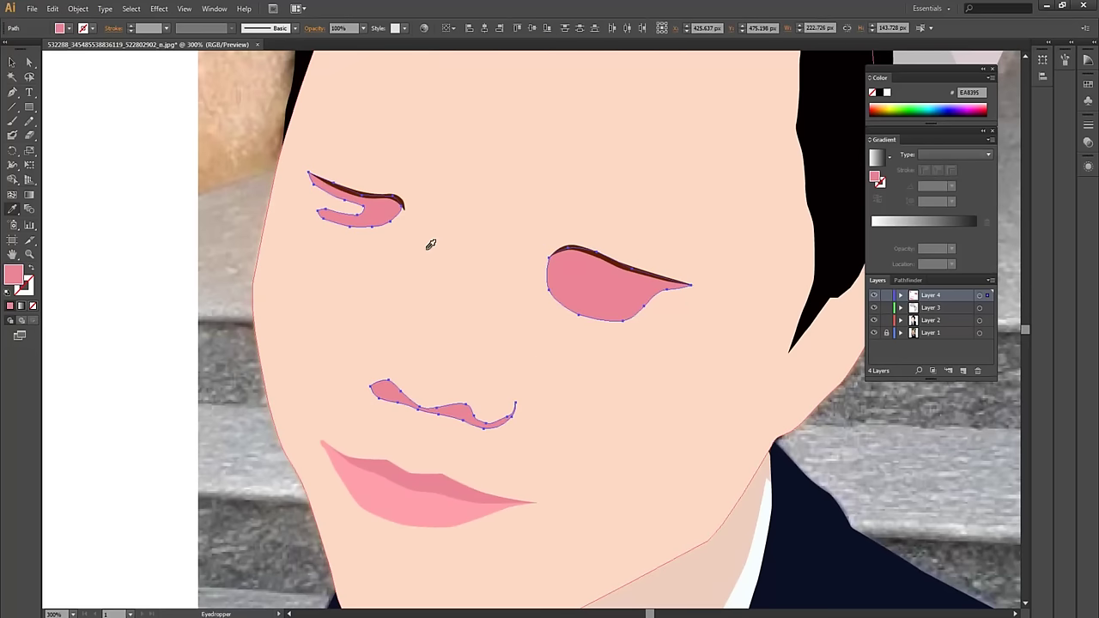
click(431, 234)
Darken the selected shapes' fill slightly to F2C8B3
double_click(15, 275)
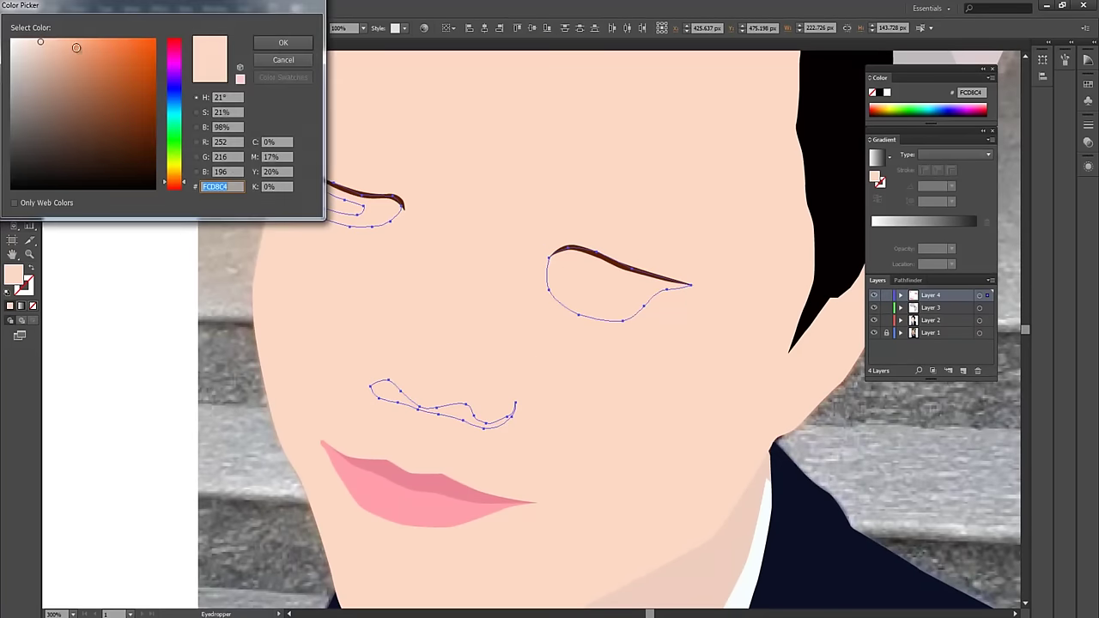
drag(44, 43, 49, 45)
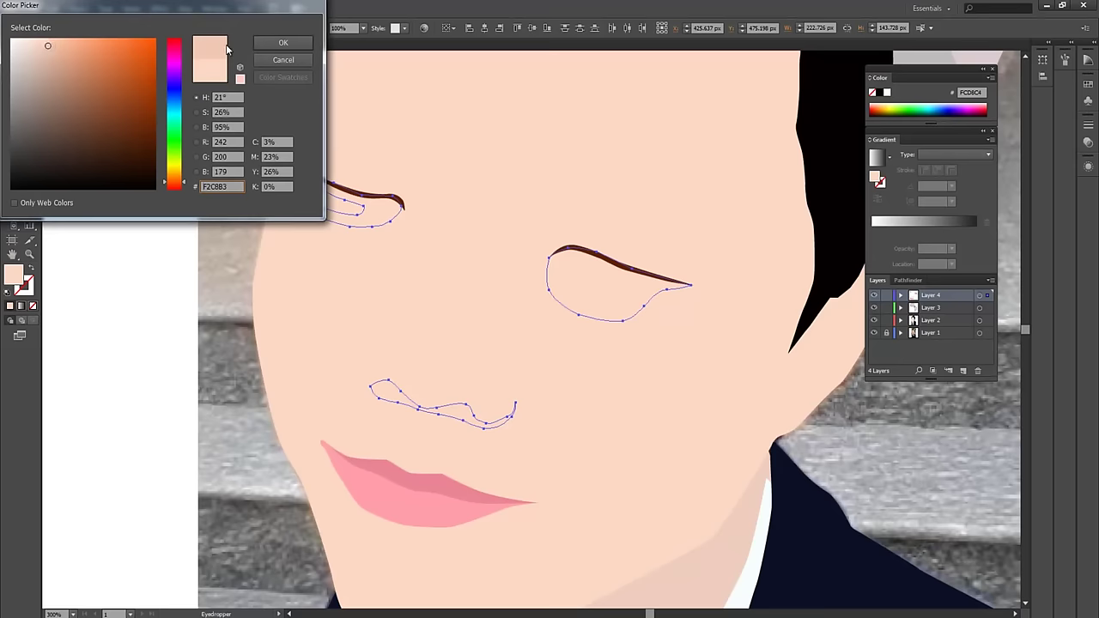
click(266, 43)
click(167, 275)
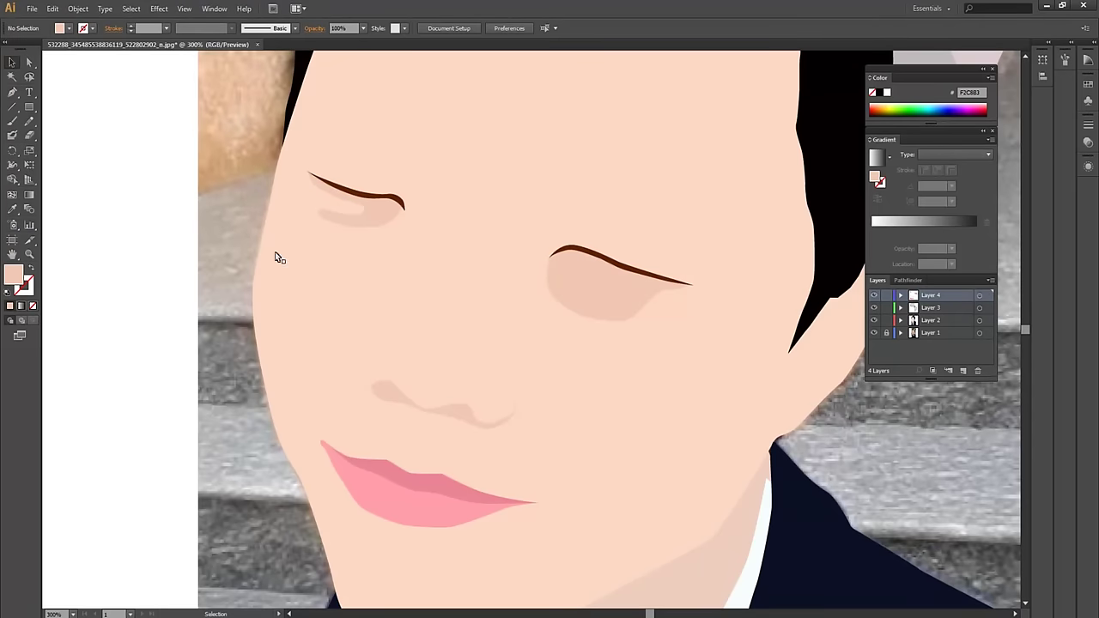
Set the two eye-shadow shapes to 30% opacity
drag(415, 275, 388, 228)
click(558, 228)
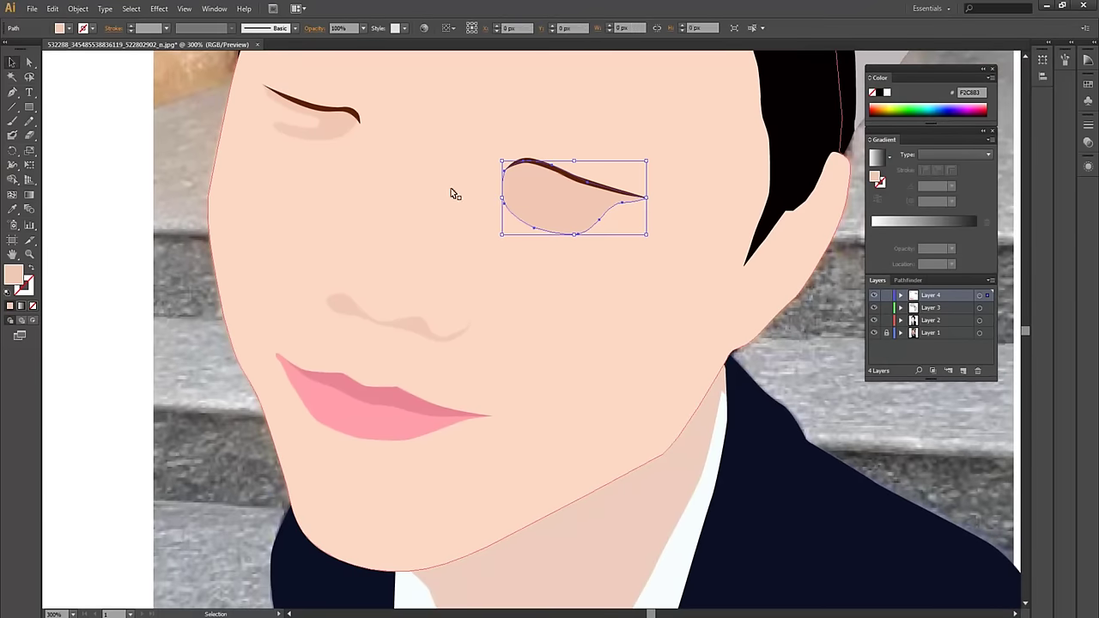
shift+click(334, 127)
click(351, 28)
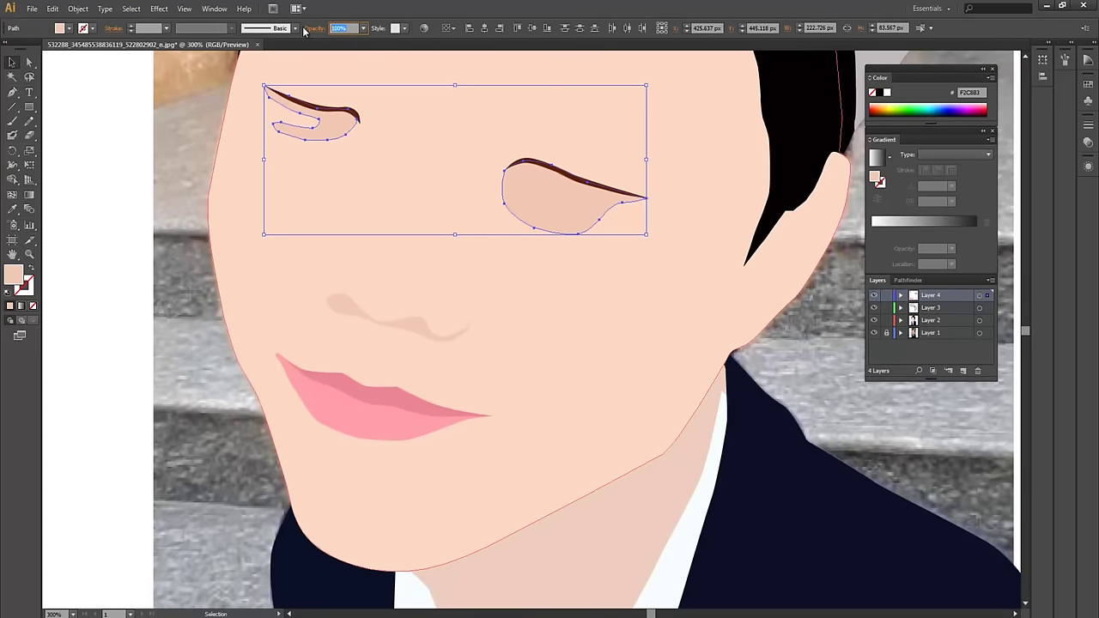
text(50)
click(100, 196)
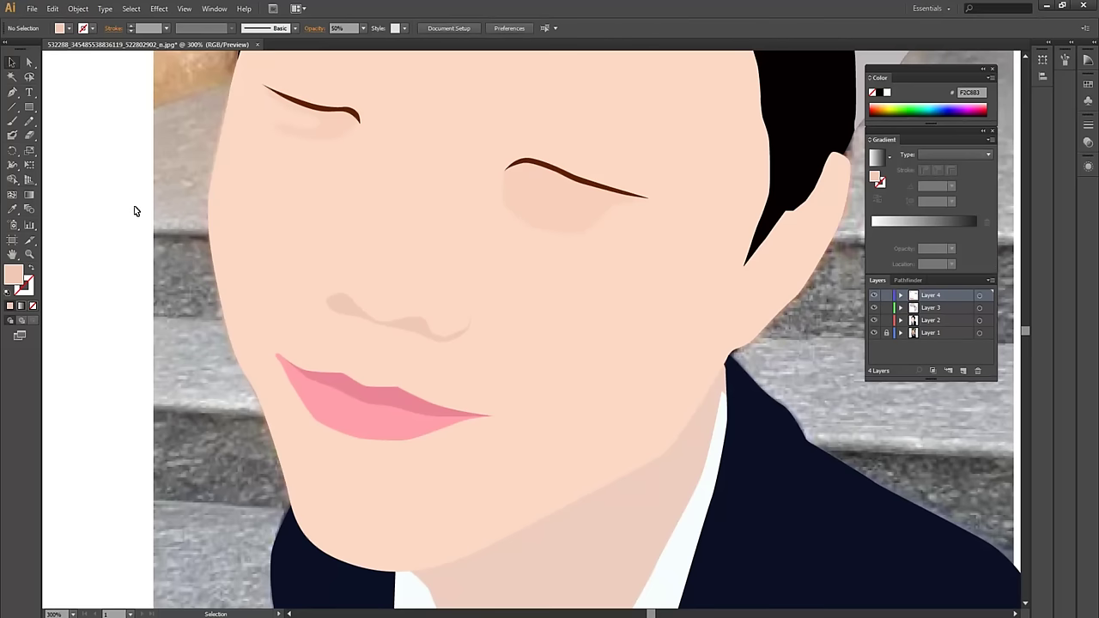
click(532, 215)
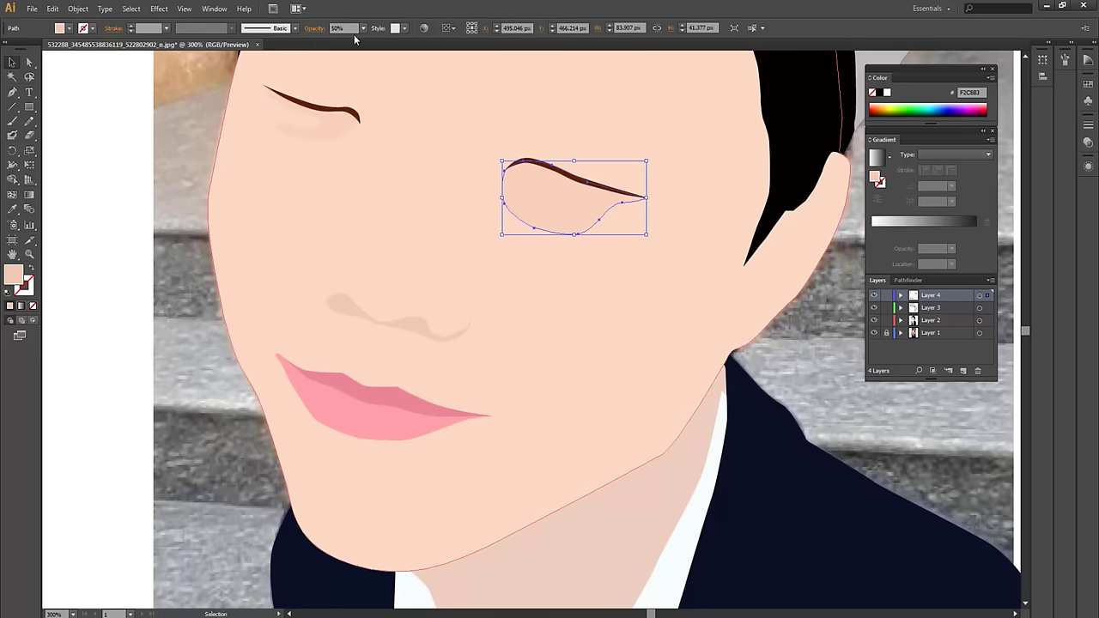
text(30)
key(Return)
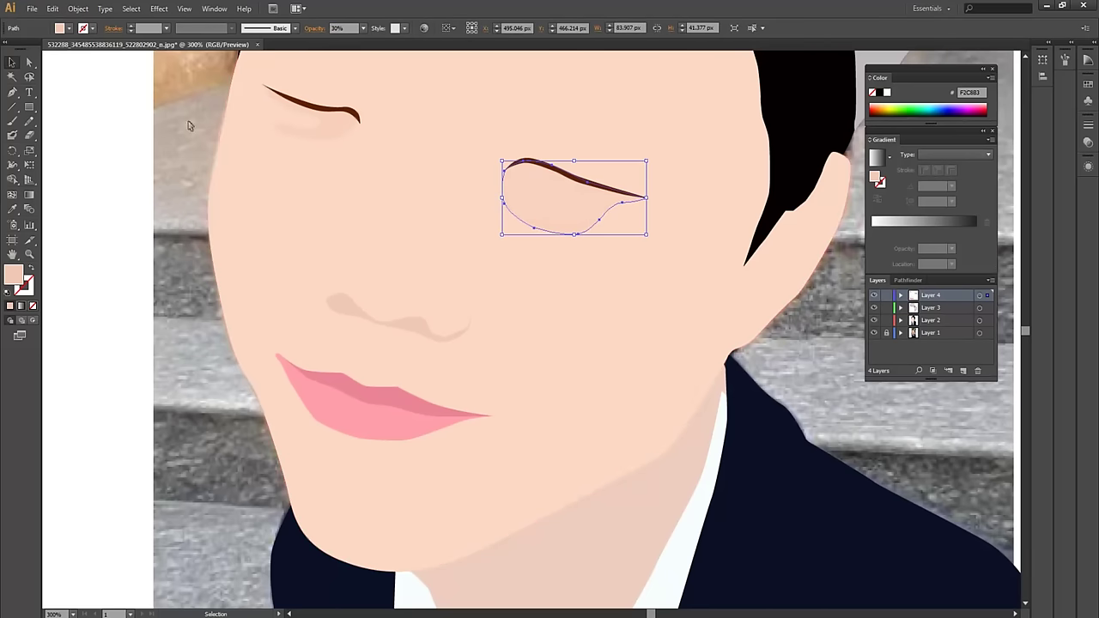
click(129, 150)
key(ctrl+minus)
key(ctrl+minus)
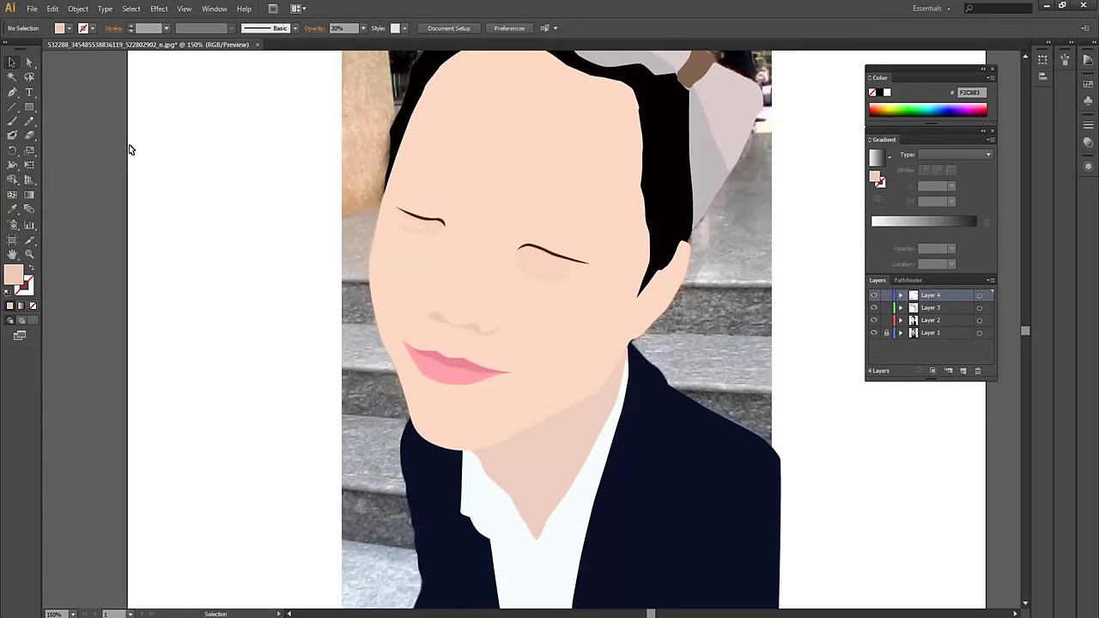
Hide the face artwork and trace the chin shadow outline over the photo
click(875, 320)
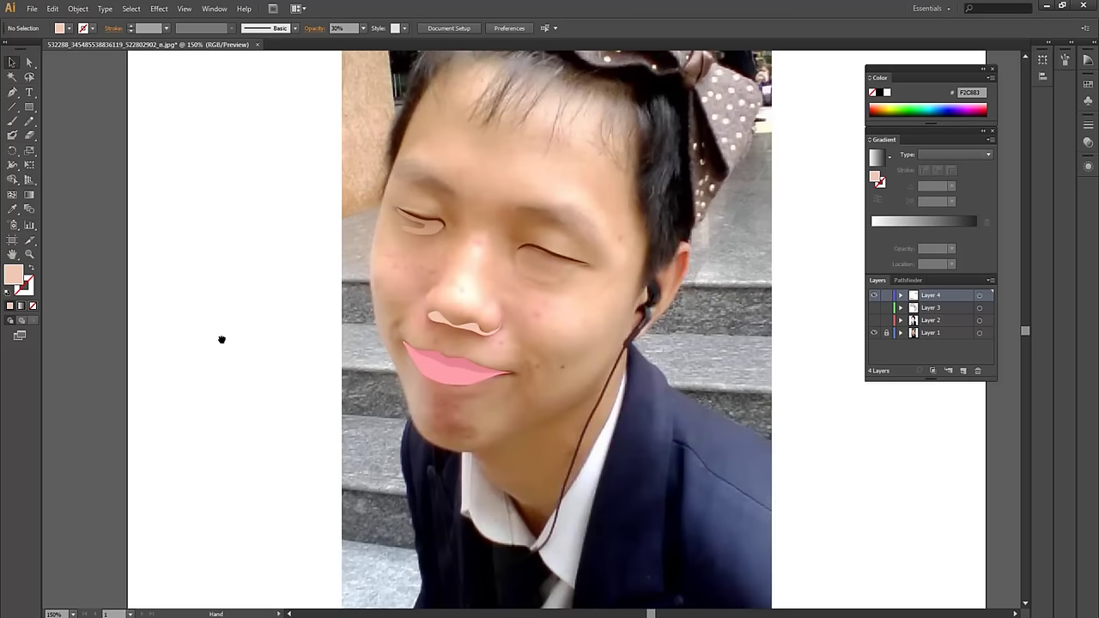
drag(219, 336, 217, 284)
key(ctrl+plus)
key(ctrl+plus)
mouse_move(394, 324)
mouse_down()
mouse_move(436, 248)
mouse_move(389, 183)
mouse_up()
key(ctrl+plus)
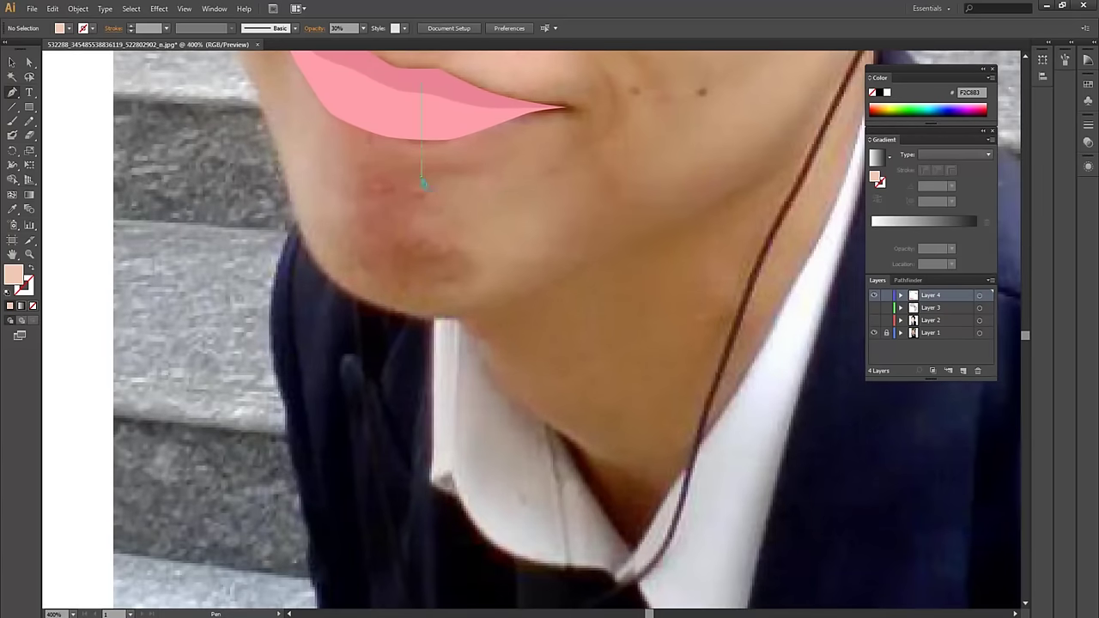
drag(350, 210, 358, 167)
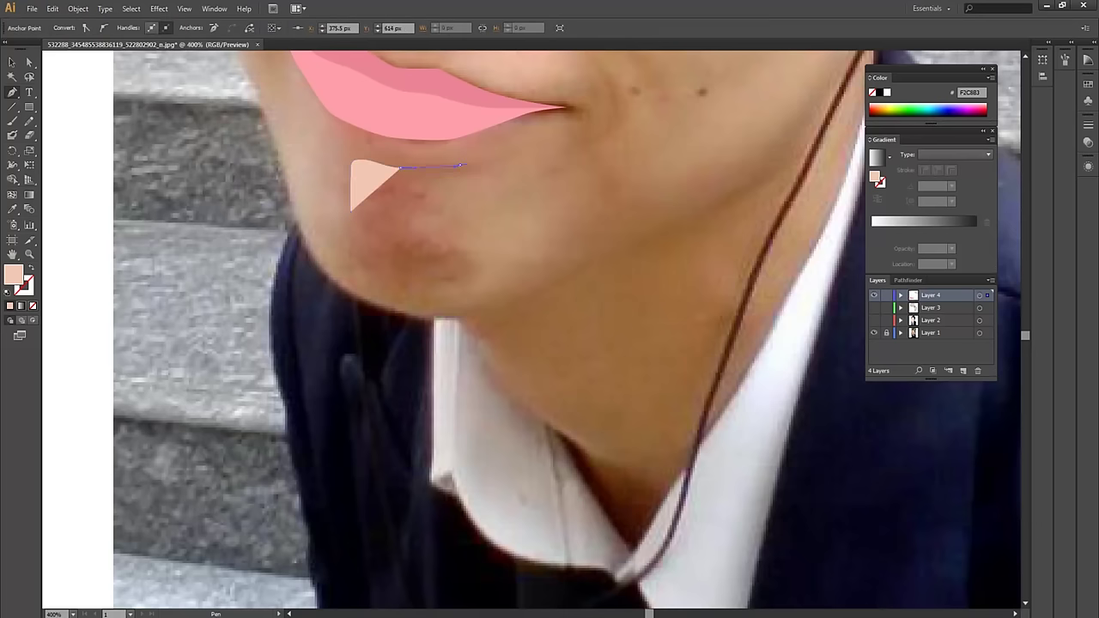
click(485, 166)
mouse_move(429, 185)
mouse_down()
mouse_move(441, 243)
mouse_move(477, 271)
mouse_move(435, 289)
mouse_move(466, 307)
mouse_move(378, 306)
mouse_move(348, 290)
mouse_move(355, 223)
mouse_move(370, 422)
mouse_up()
click(476, 303)
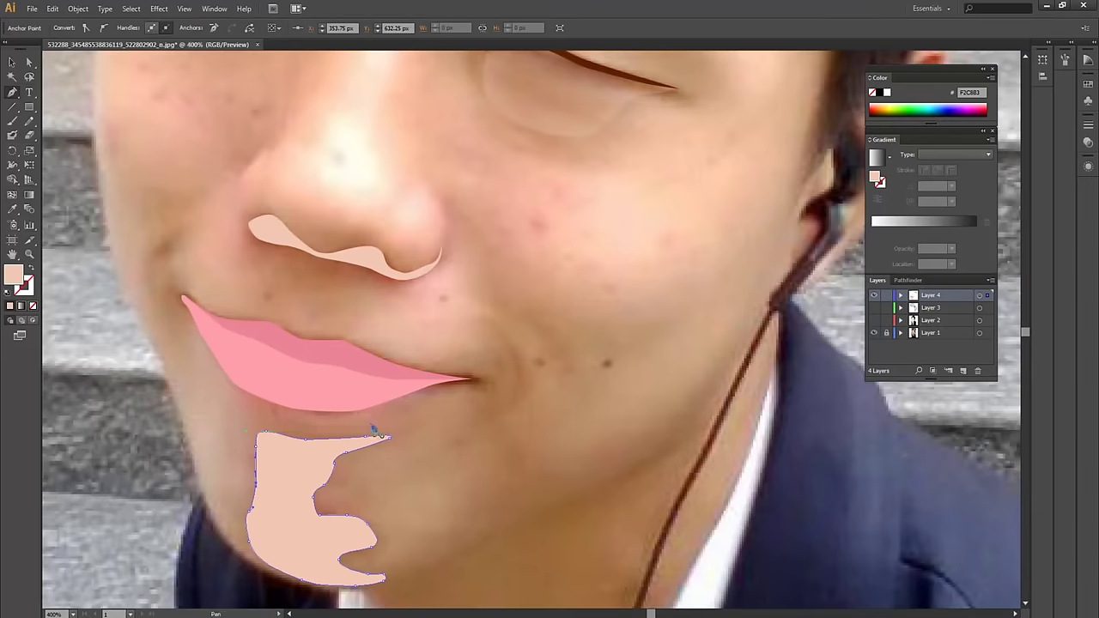
Copy an eye shadow's translucent 30% look onto the chin shadow with the Eyedropper
key(i)
click(534, 115)
drag(528, 474, 512, 378)
drag(556, 314, 528, 330)
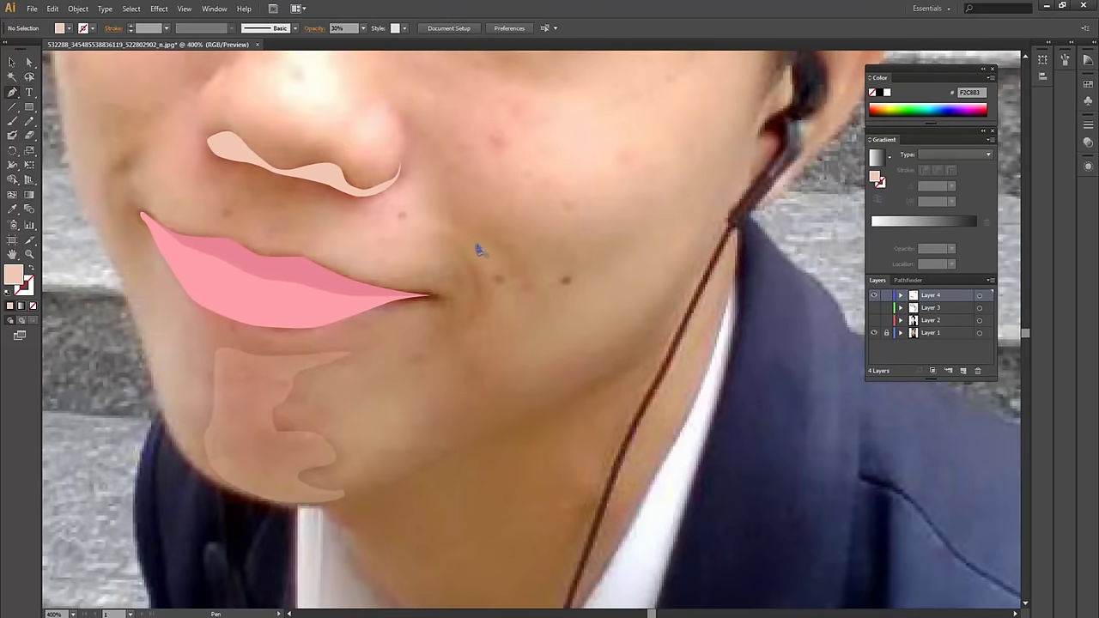
Draw a crescent crease shape beside the right mouth corner
click(450, 235)
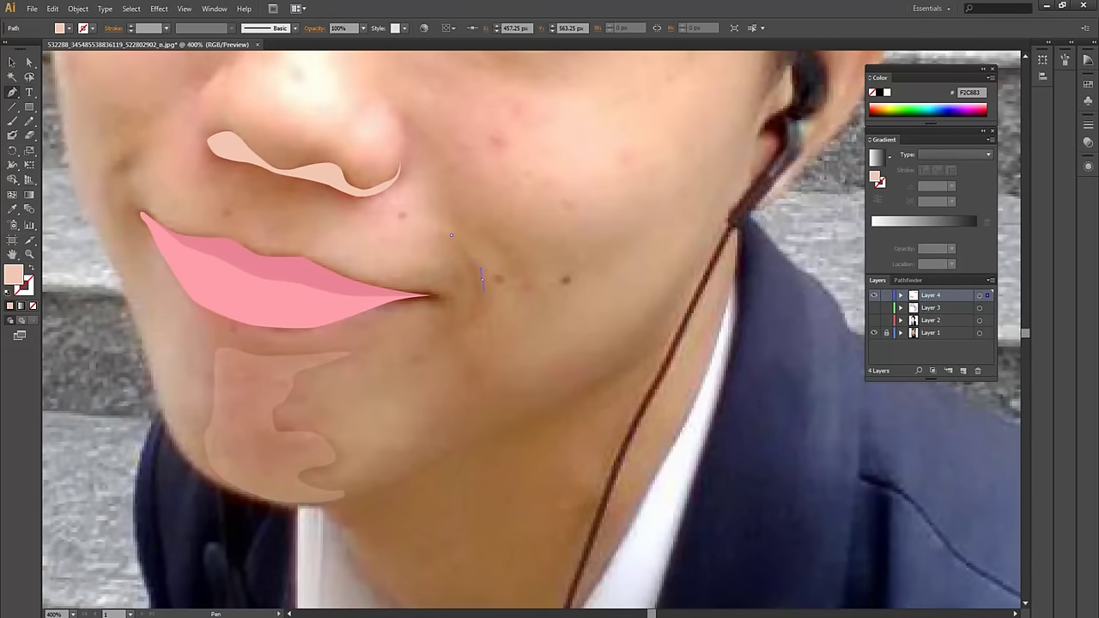
click(481, 279)
drag(478, 319, 462, 330)
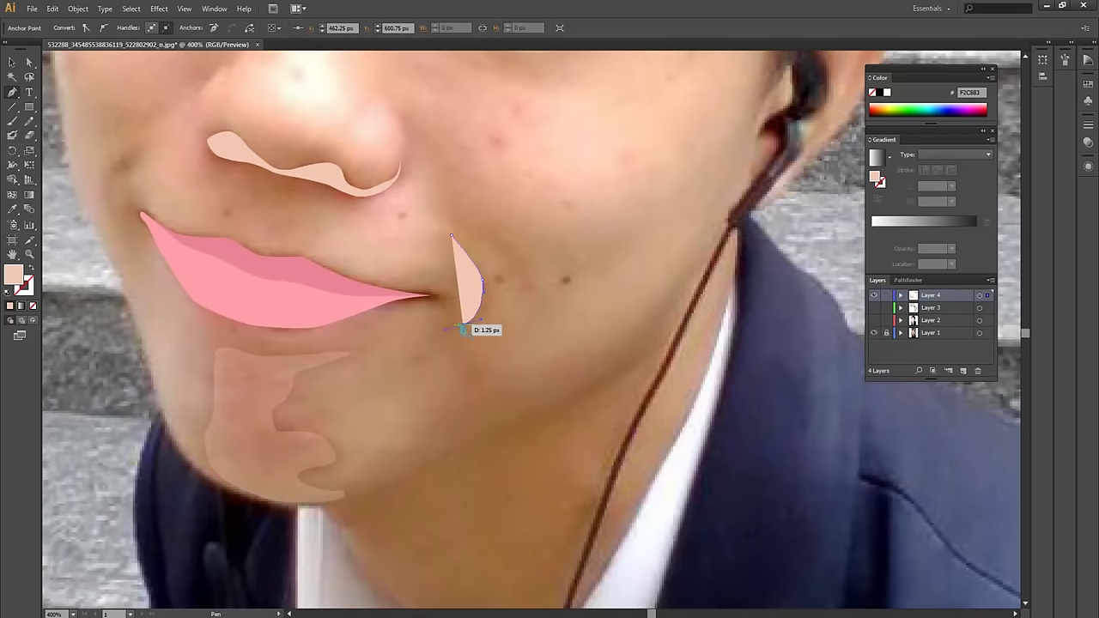
click(464, 326)
click(451, 237)
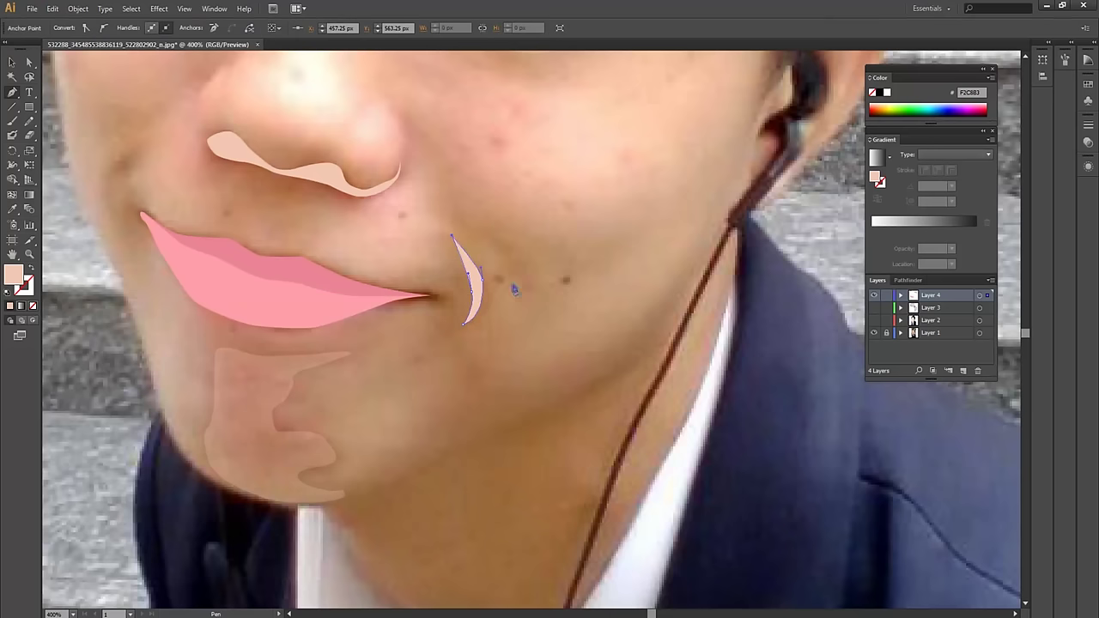
Draw a matching crescent beside the left mouth corner
drag(464, 249, 442, 233)
key(ctrl+plus)
mouse_move(189, 148)
mouse_down()
mouse_move(532, 340)
mouse_move(555, 380)
mouse_up()
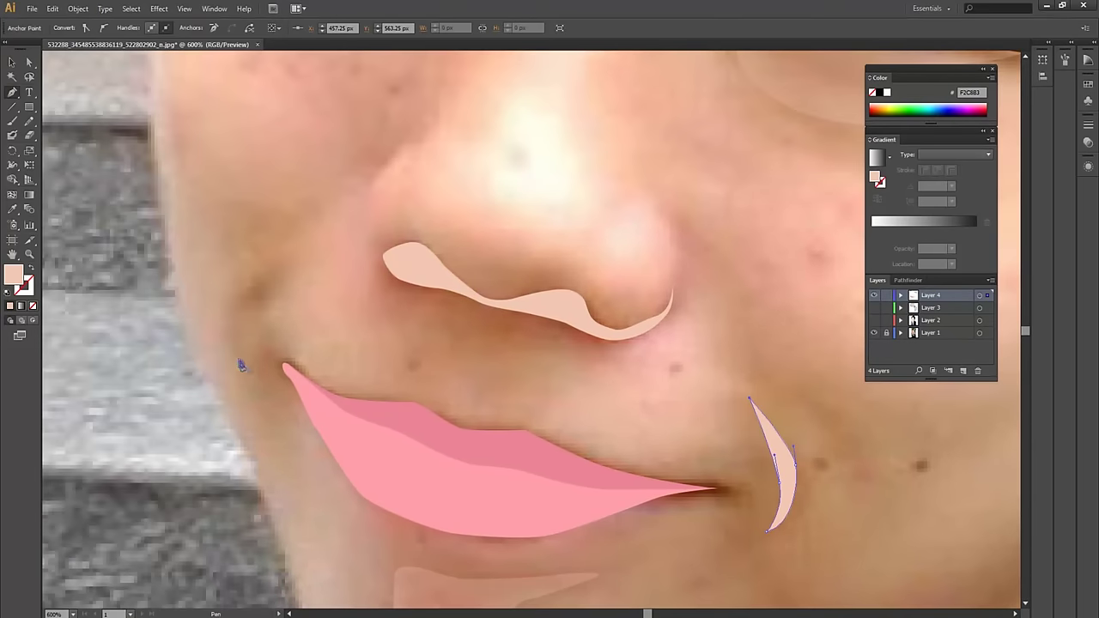
drag(235, 363, 232, 313)
click(230, 303)
drag(282, 270, 292, 271)
click(275, 291)
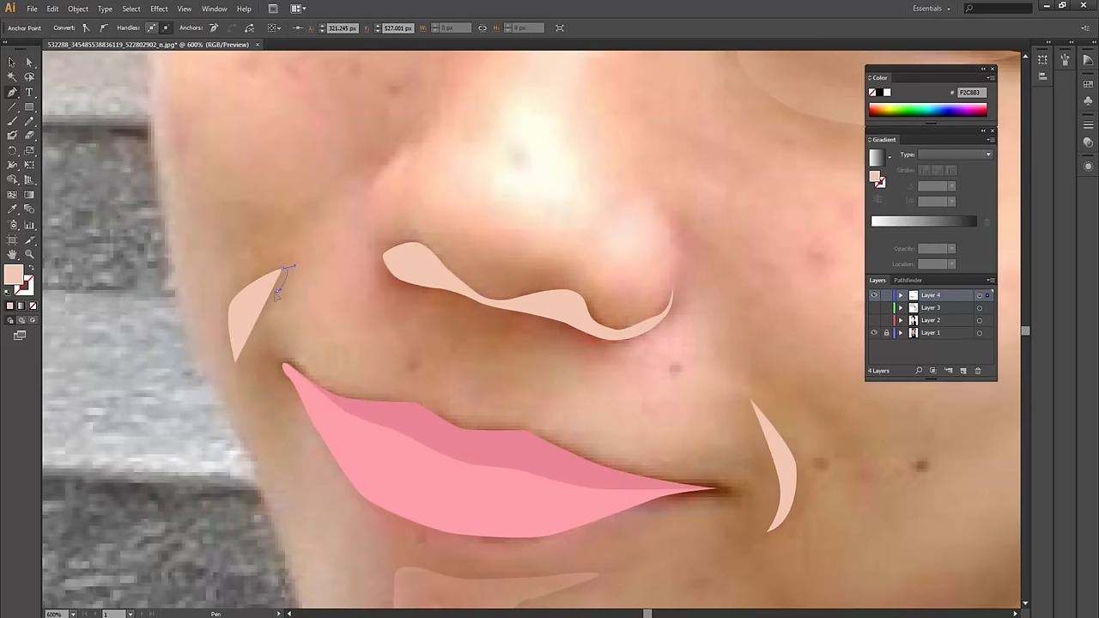
click(250, 309)
click(235, 362)
Trace a closed outline around the upper and lower lip edges
drag(237, 369, 193, 271)
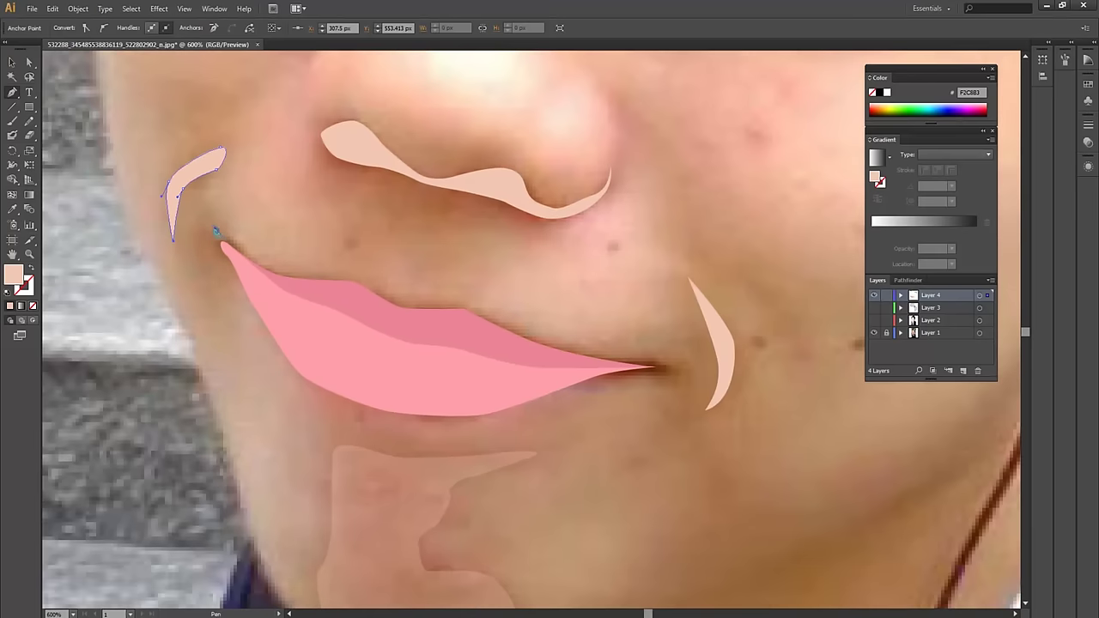
click(209, 222)
mouse_move(246, 241)
mouse_down()
mouse_move(268, 265)
mouse_move(350, 267)
mouse_move(406, 295)
mouse_up()
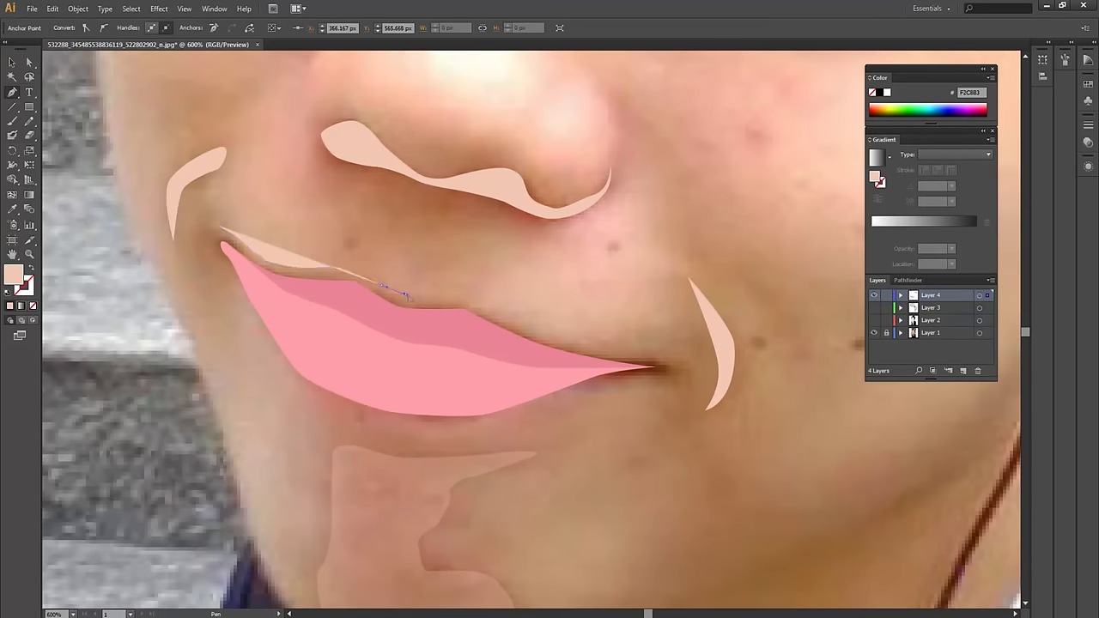
drag(526, 325, 574, 340)
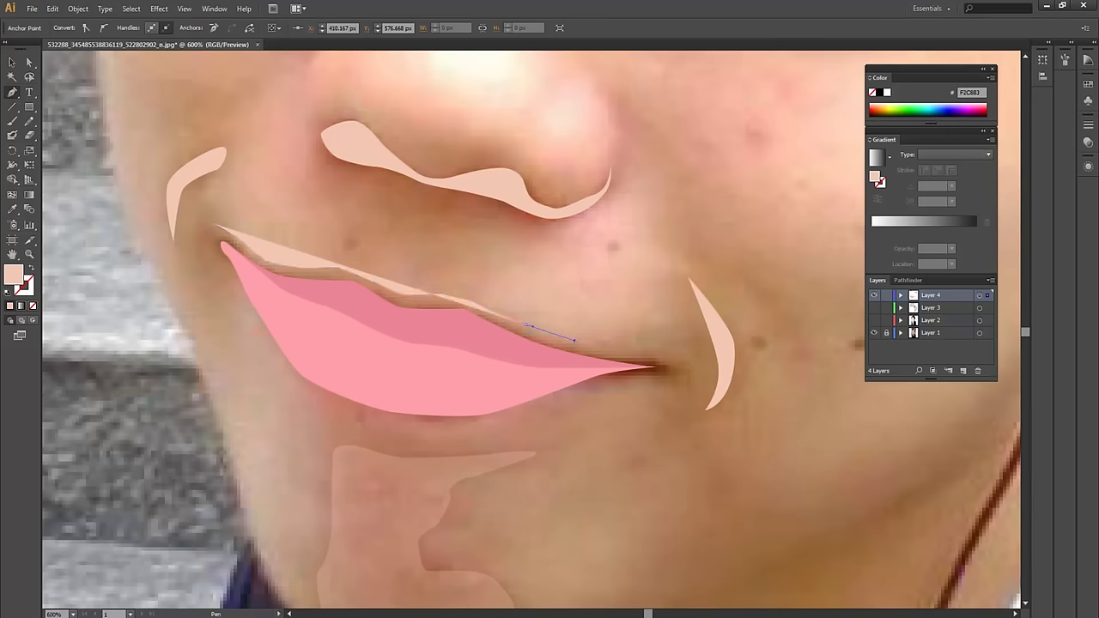
mouse_move(677, 364)
mouse_down()
mouse_move(668, 388)
mouse_move(677, 375)
mouse_move(456, 429)
mouse_move(335, 410)
mouse_move(275, 355)
mouse_up()
click(268, 345)
click(223, 247)
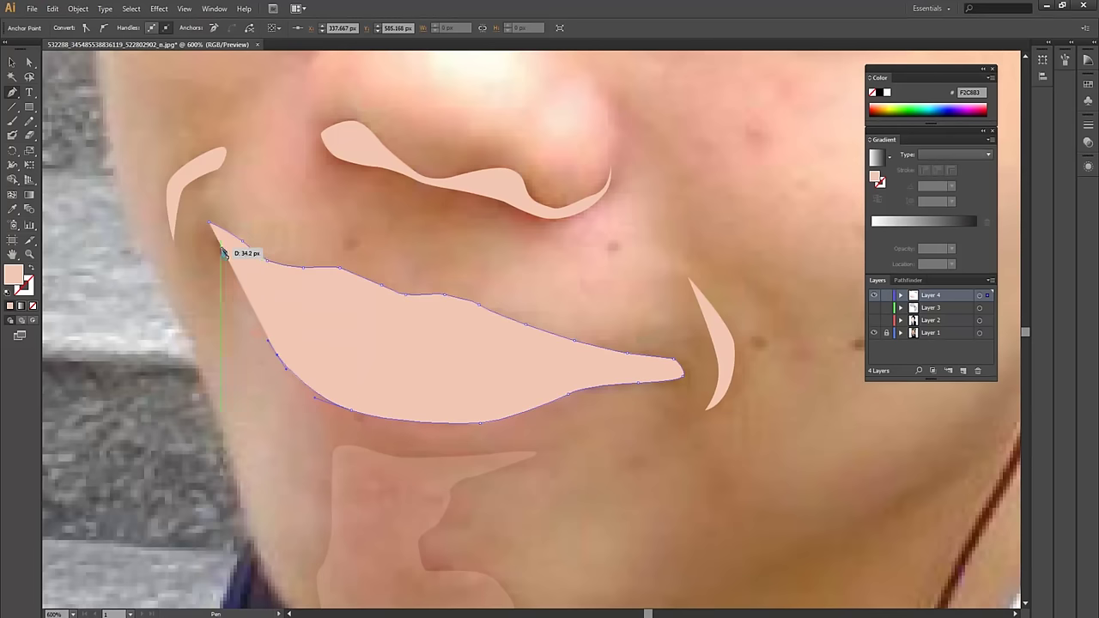
drag(211, 227, 215, 228)
Send the lip outline behind the pink lips and make it and both crescents 30% opacity
key(v)
key(ctrl+shift+bracketleft)
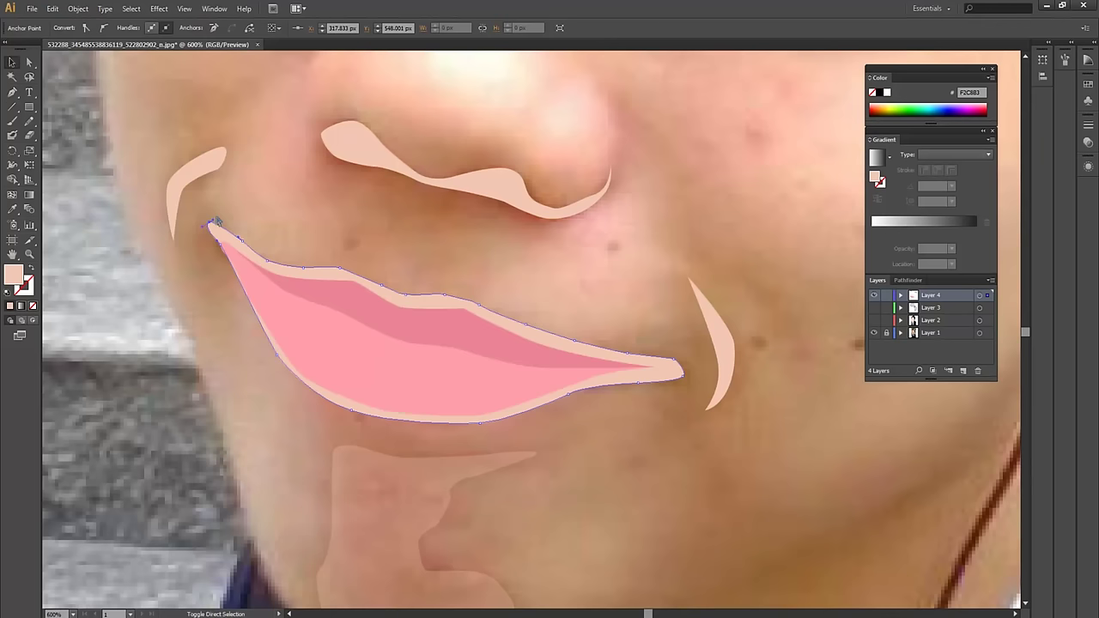
shift+click(199, 169)
shift+click(717, 327)
key(3)
click(587, 494)
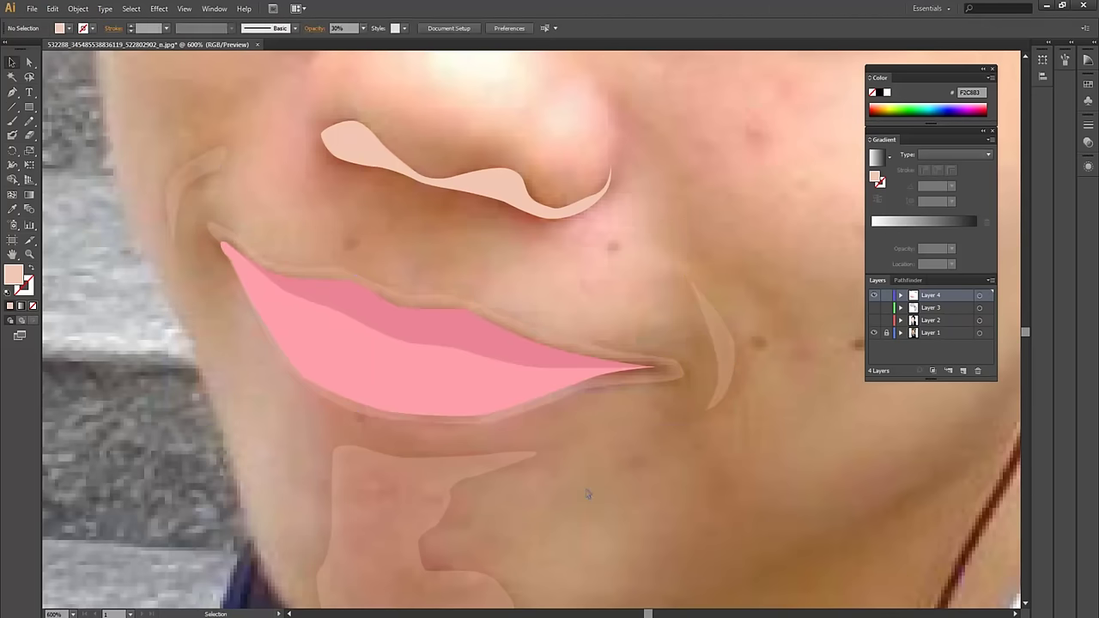
key(ctrl+minus)
key(ctrl+minus)
key(ctrl+minus)
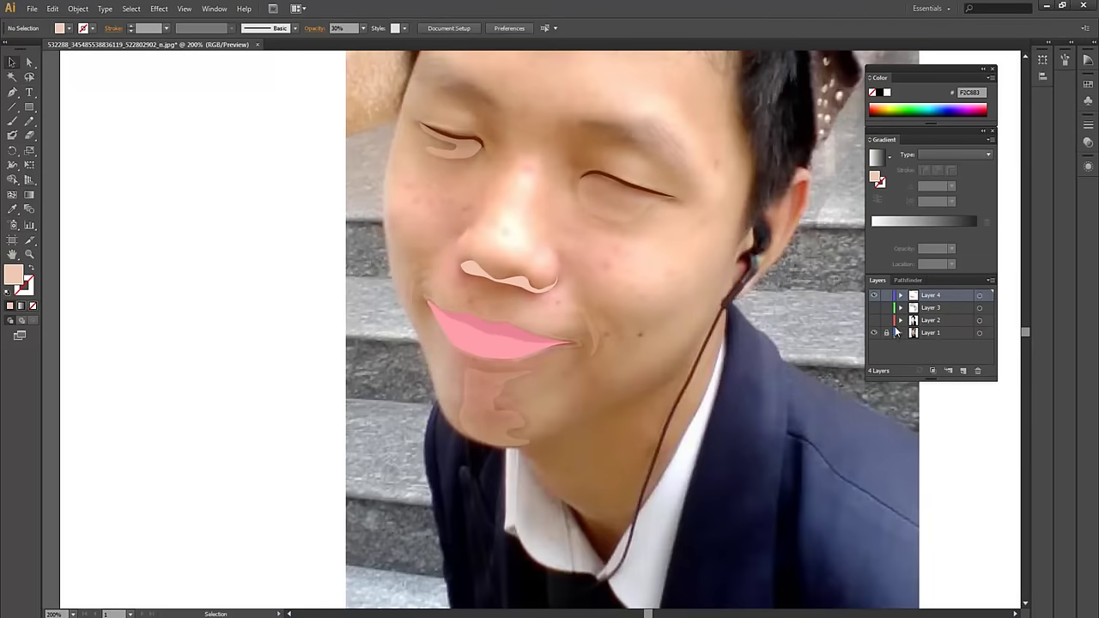
Show the face artwork again and set both cheek crease curves to 50% opacity
click(874, 320)
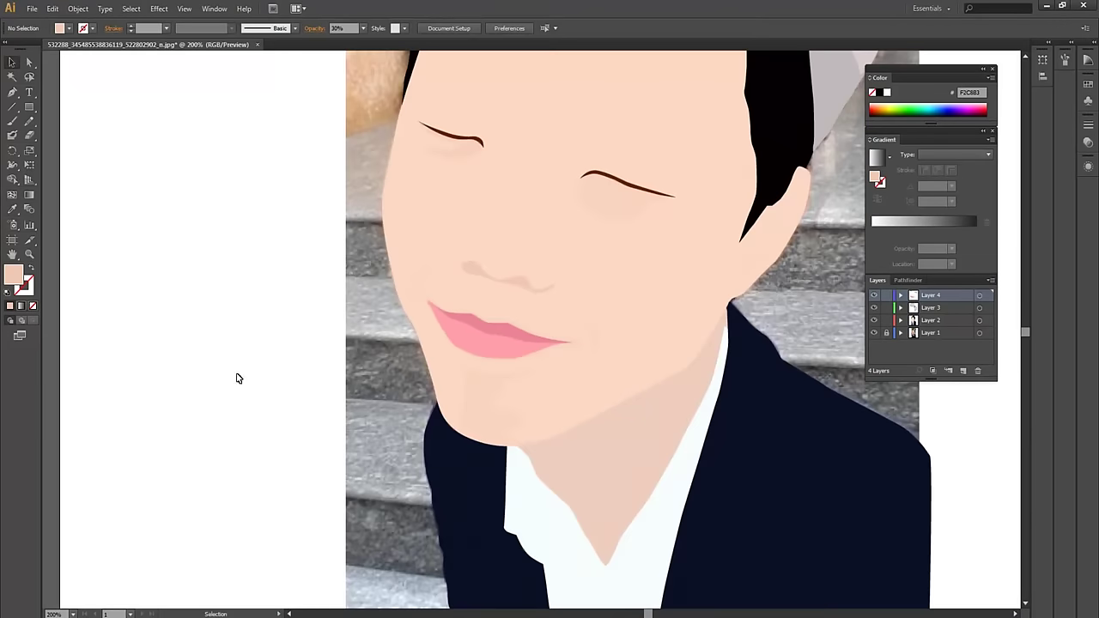
drag(241, 370, 164, 385)
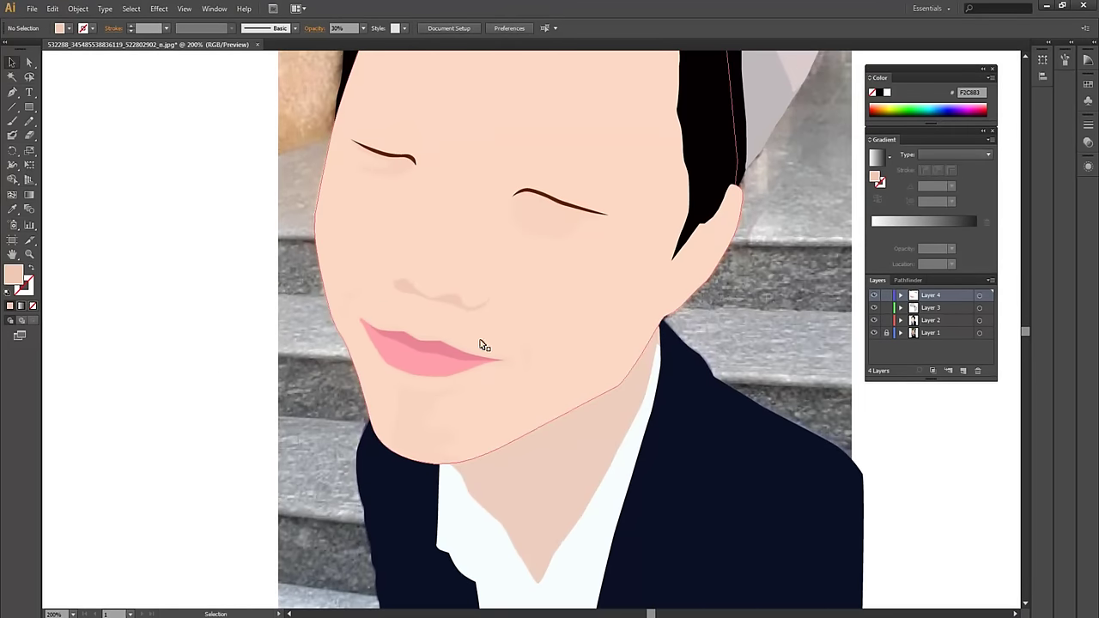
click(525, 349)
shift+click(350, 297)
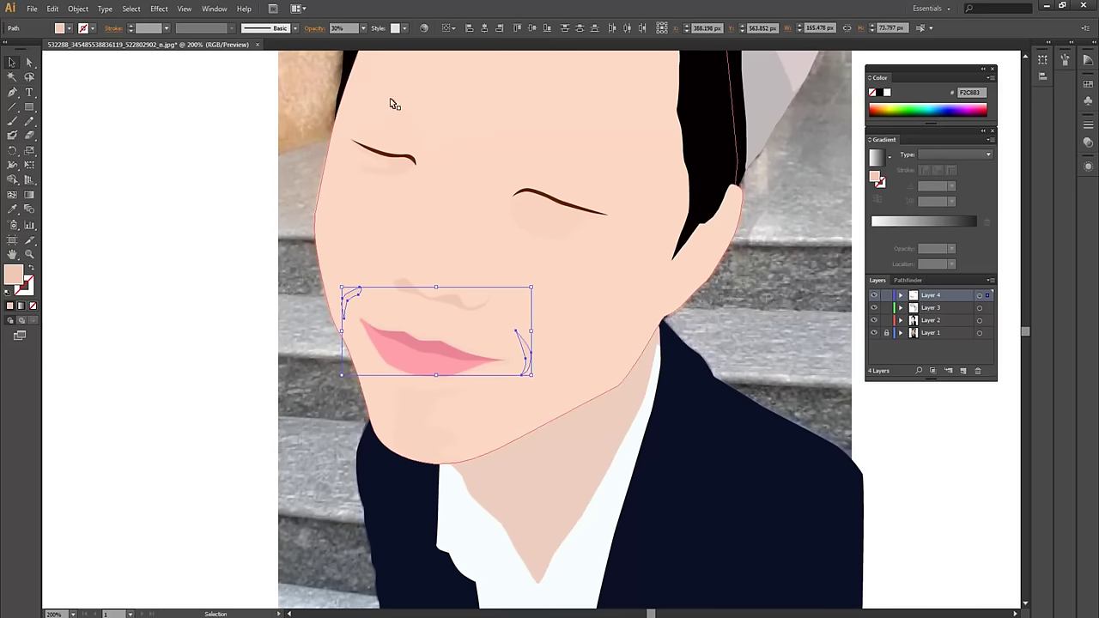
text(50)
key(Return)
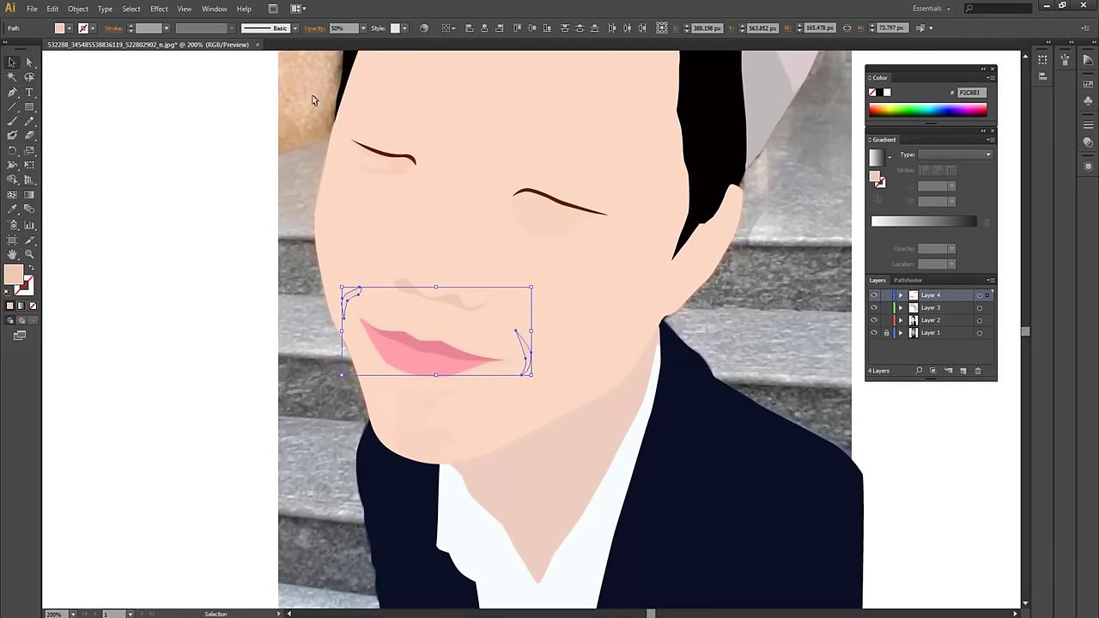
click(215, 346)
mouse_move(503, 254)
mouse_down()
mouse_move(519, 238)
mouse_move(493, 334)
mouse_up()
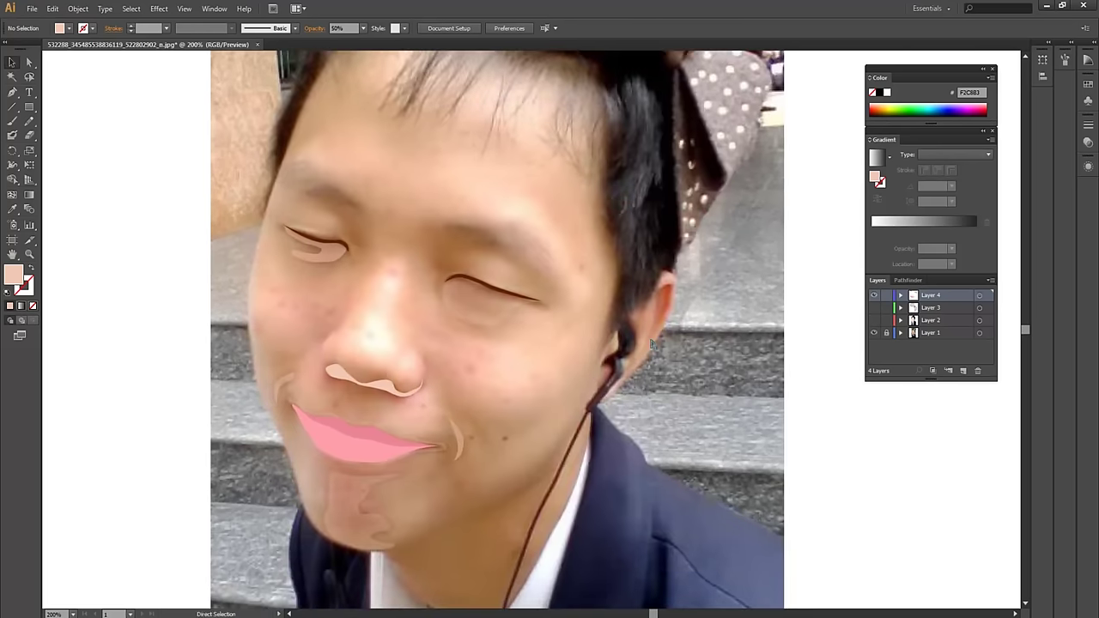
Start a Pen path beside the ear, running up the side of the face
key(ctrl+plus)
drag(637, 343, 619, 371)
key(p)
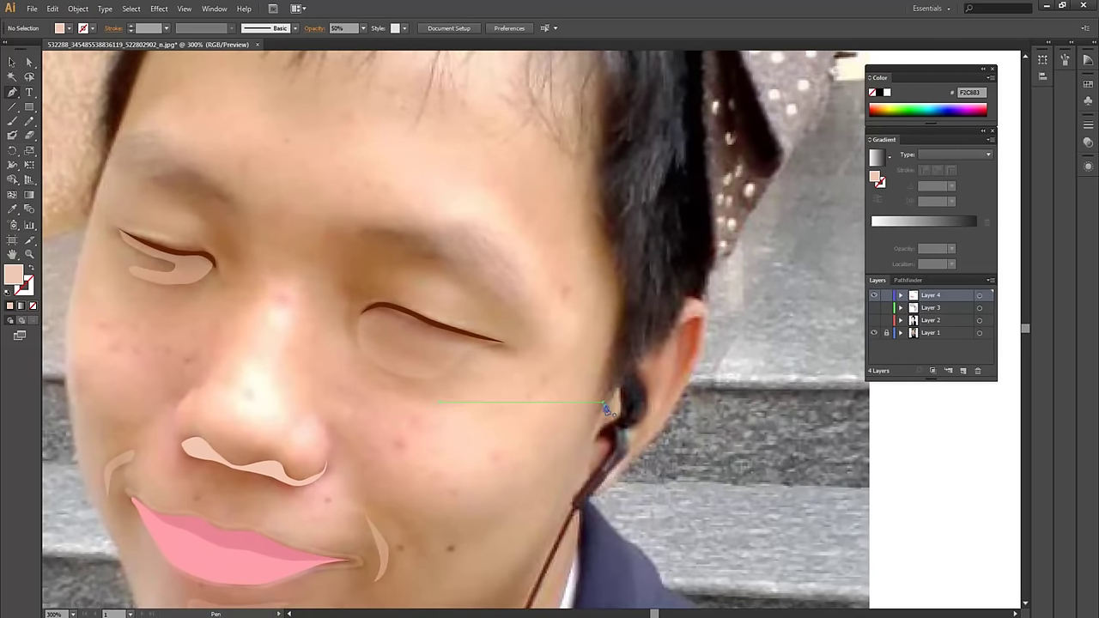
click(599, 420)
drag(628, 369, 646, 344)
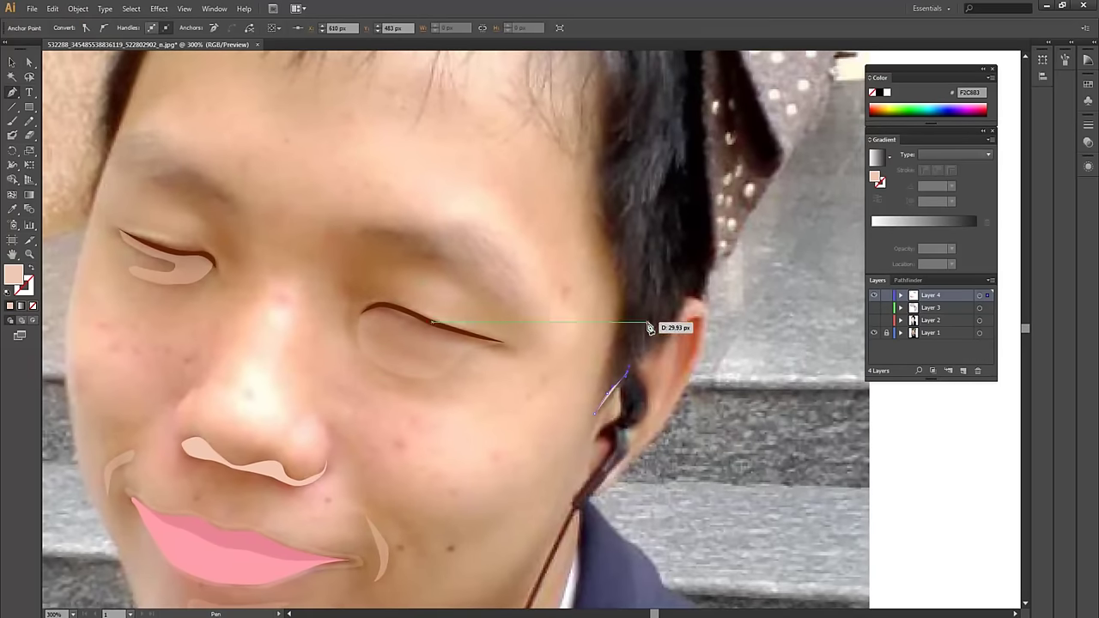
scroll(646, 343, up, 2)
click(679, 296)
click(662, 188)
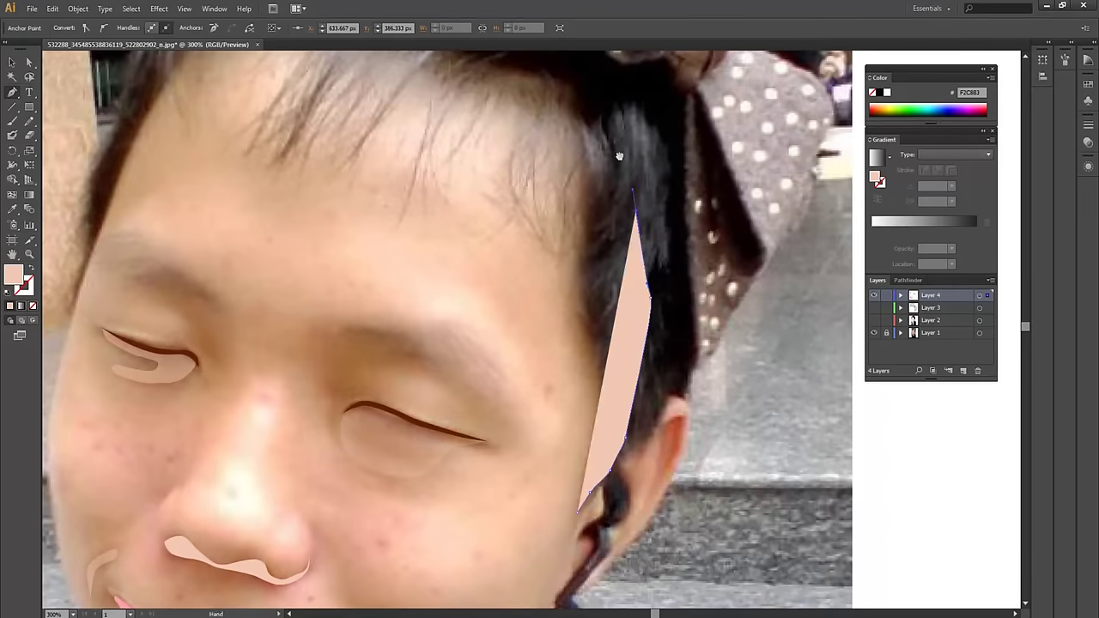
scroll(654, 261, up, 3)
Continue the path across the top hairline and down the left hairline
click(652, 255)
click(601, 200)
click(551, 196)
click(455, 154)
click(378, 132)
click(305, 134)
click(225, 152)
click(179, 212)
click(159, 255)
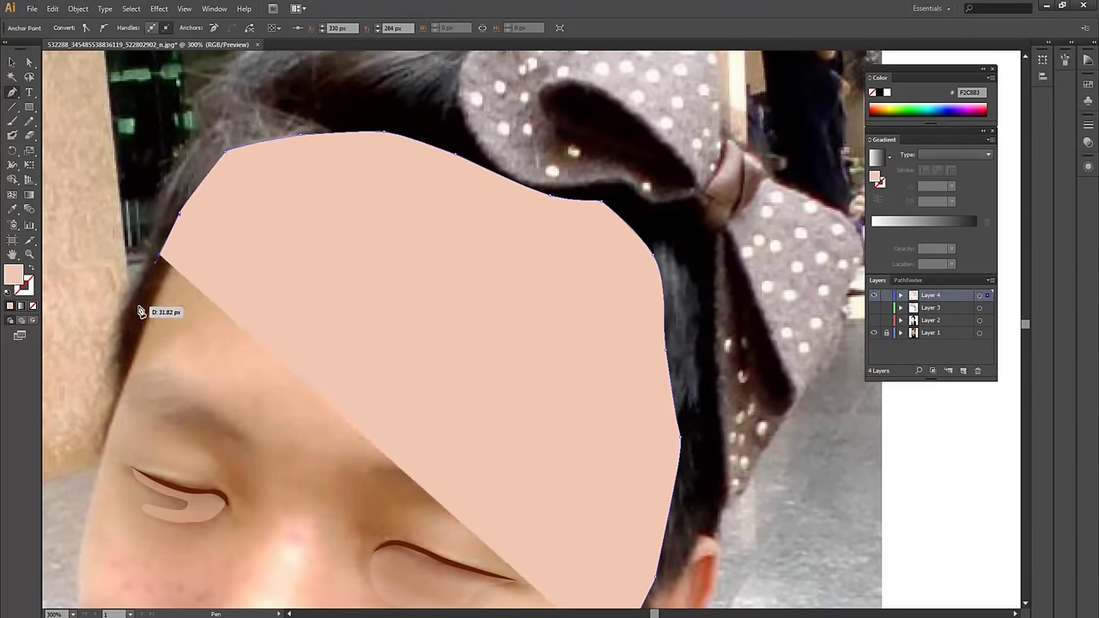
click(134, 325)
click(129, 372)
Make the shape outline-only and trace a new path along the inner hairline across the forehead
click(32, 269)
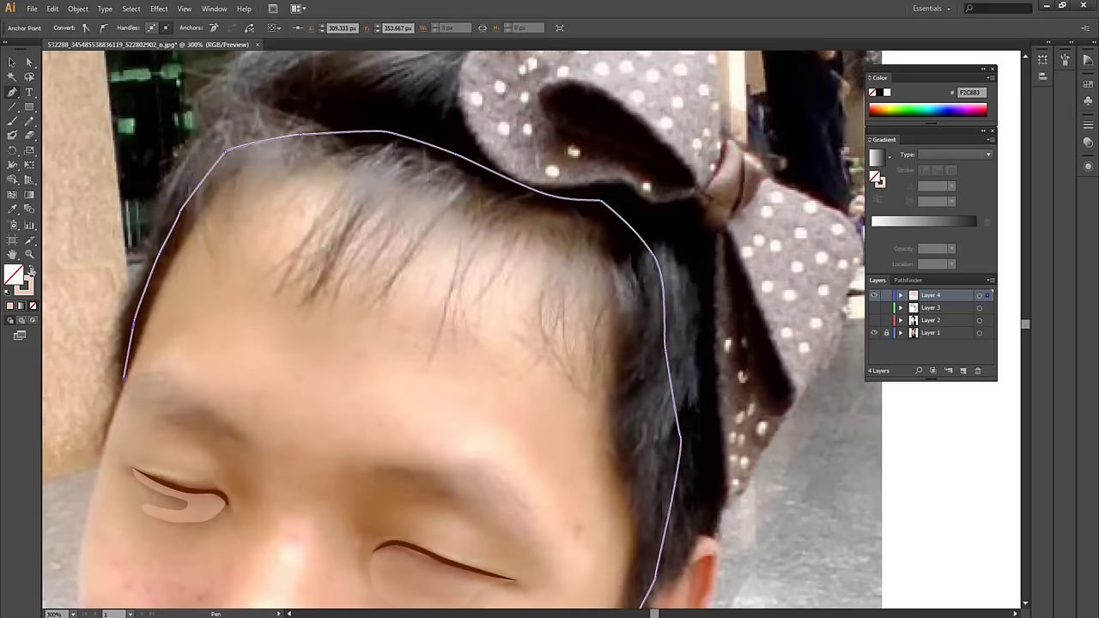
ctrl+click(162, 302)
click(161, 297)
click(254, 175)
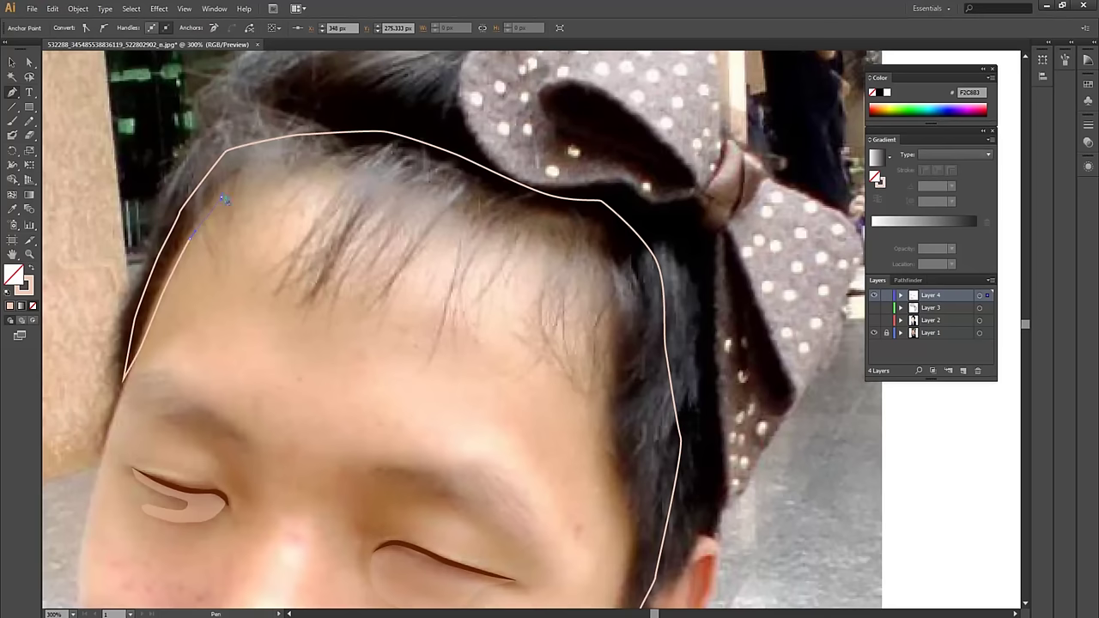
click(276, 169)
click(309, 166)
click(323, 168)
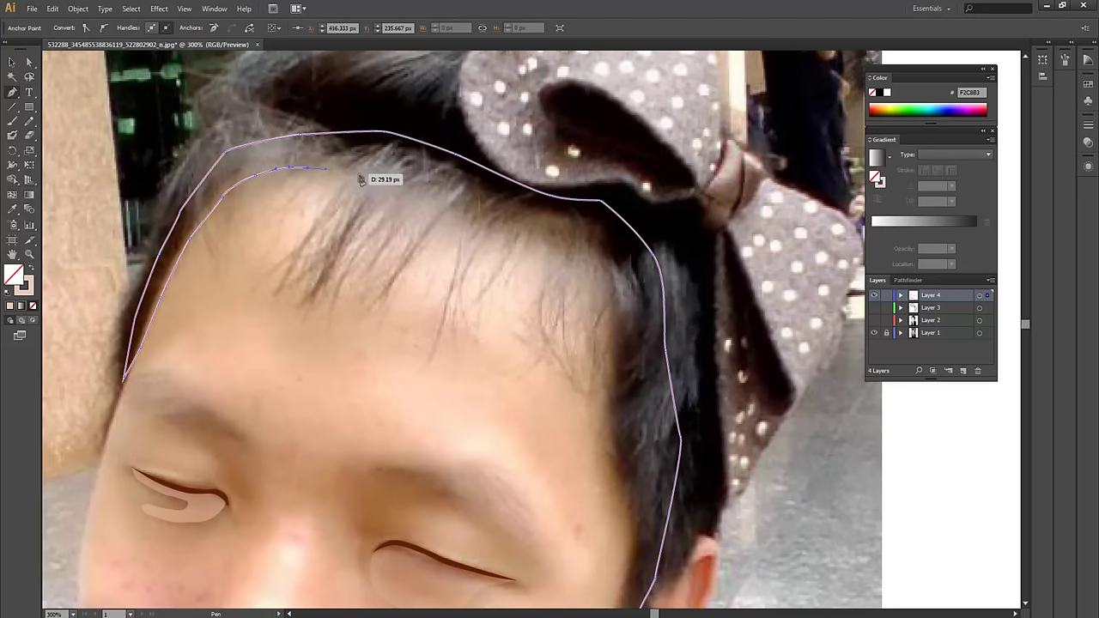
click(447, 204)
ctrl+click(487, 213)
Carry the forehead path down the right temple to the ear and give it a skin-tone fill
click(446, 204)
click(501, 220)
click(546, 237)
click(565, 251)
mouse_move(595, 309)
mouse_down()
mouse_move(566, 228)
mouse_move(569, 283)
mouse_up()
drag(571, 346, 556, 281)
click(557, 280)
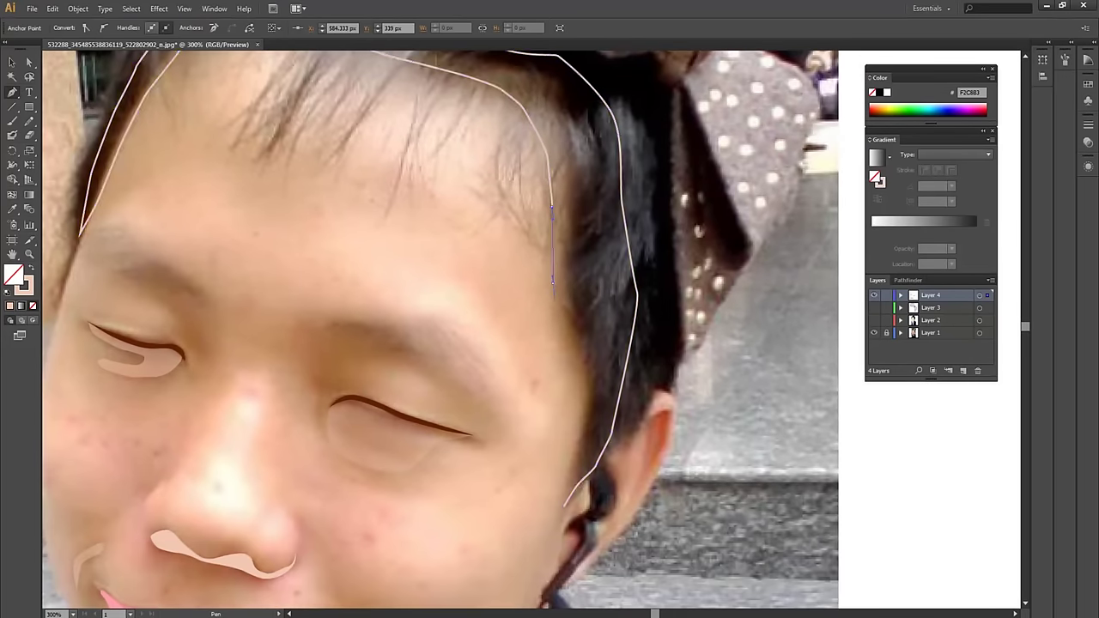
mouse_move(559, 355)
mouse_down()
mouse_move(542, 289)
mouse_move(564, 319)
mouse_up()
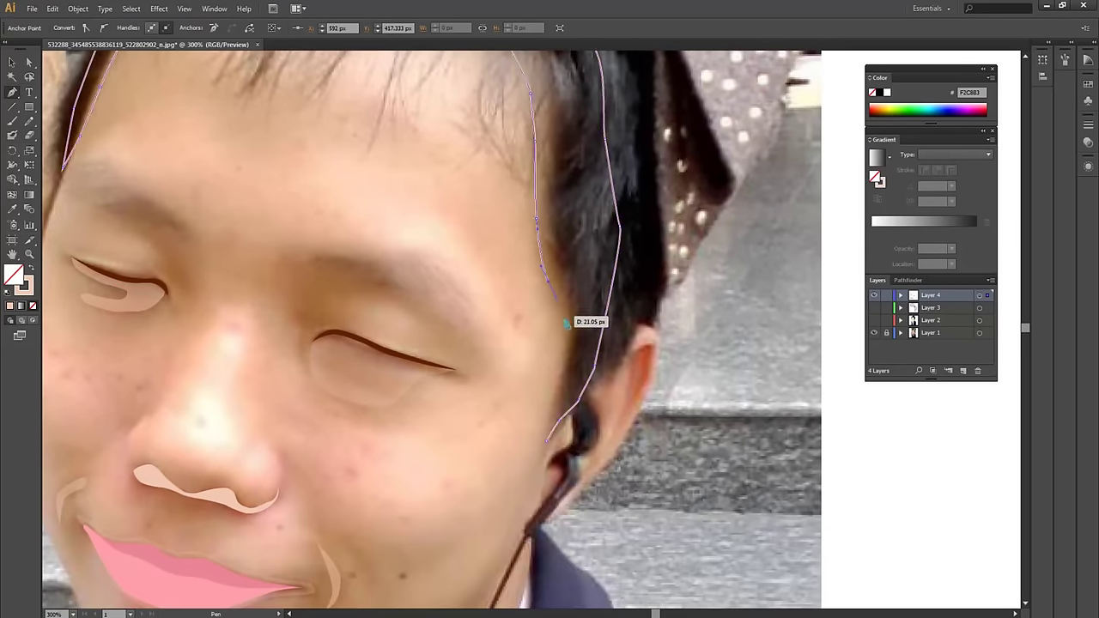
mouse_move(562, 397)
mouse_down()
mouse_move(553, 324)
mouse_move(544, 375)
mouse_up()
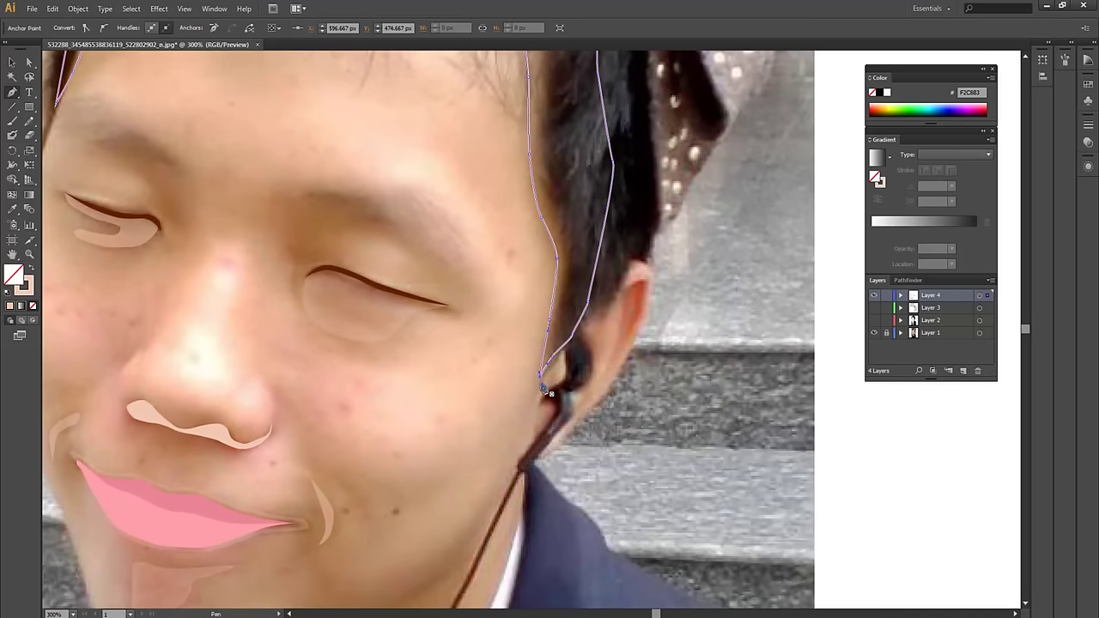
key(v)
key(shift+x)
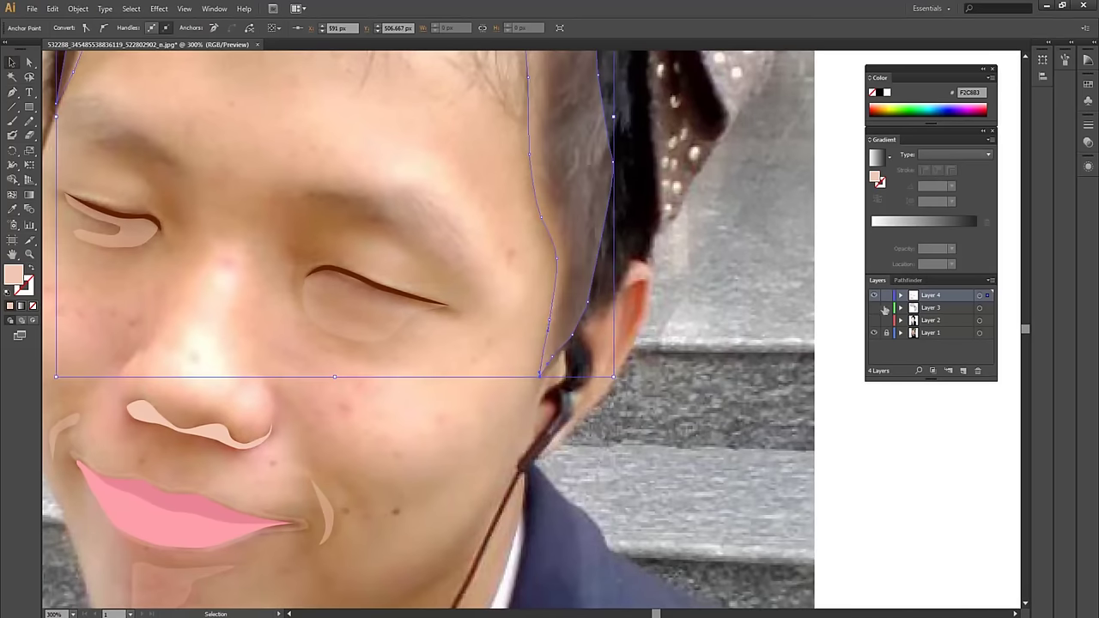
Show the flat-colour artwork layer and select the new forehead shape
click(874, 319)
key(ctrl+shift+a)
scroll(635, 257, up, 1)
scroll(635, 257, up, 5)
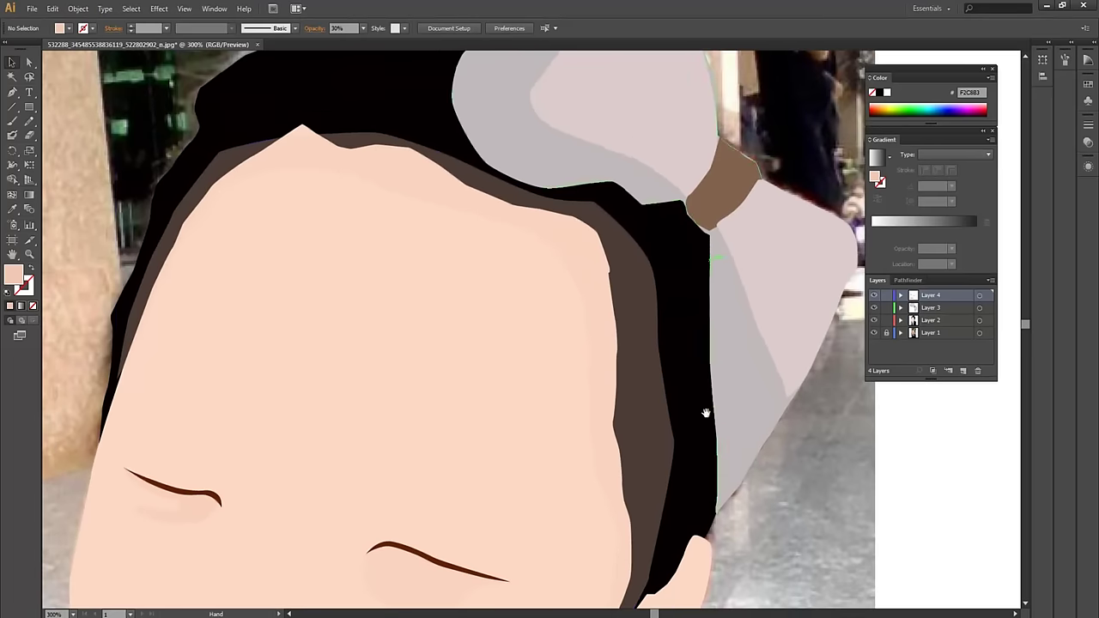
click(680, 253)
click(625, 263)
drag(730, 287, 643, 248)
key(ctrl+shift+a)
click(590, 258)
Eyedrop the hair's solid black onto the forehead shape and set its opacity to 10%
key(i)
click(654, 219)
key(v)
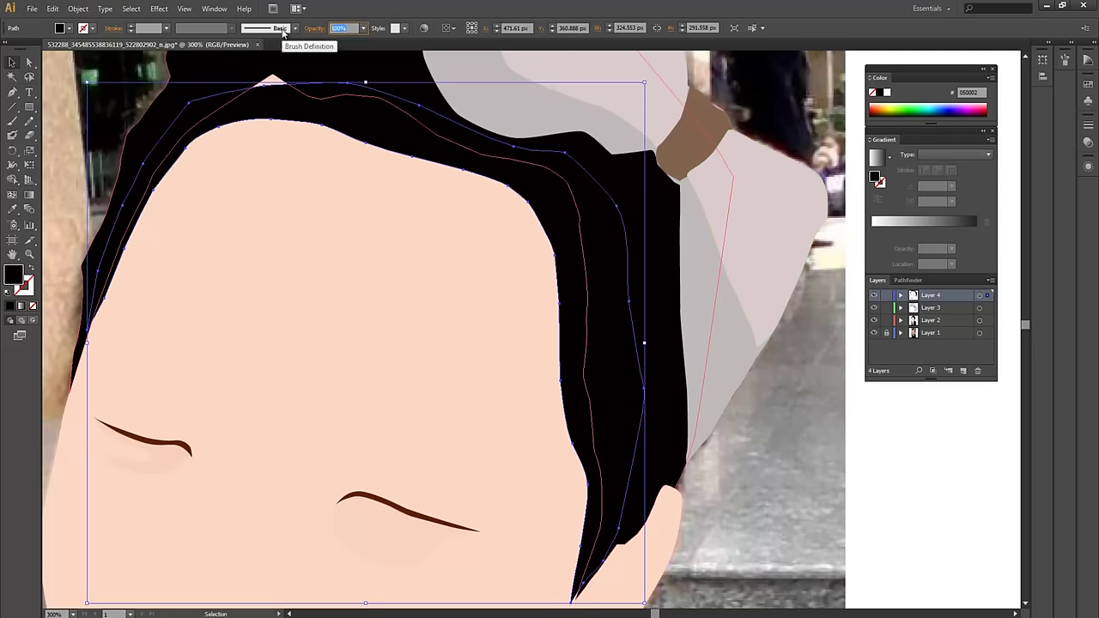
text(10)
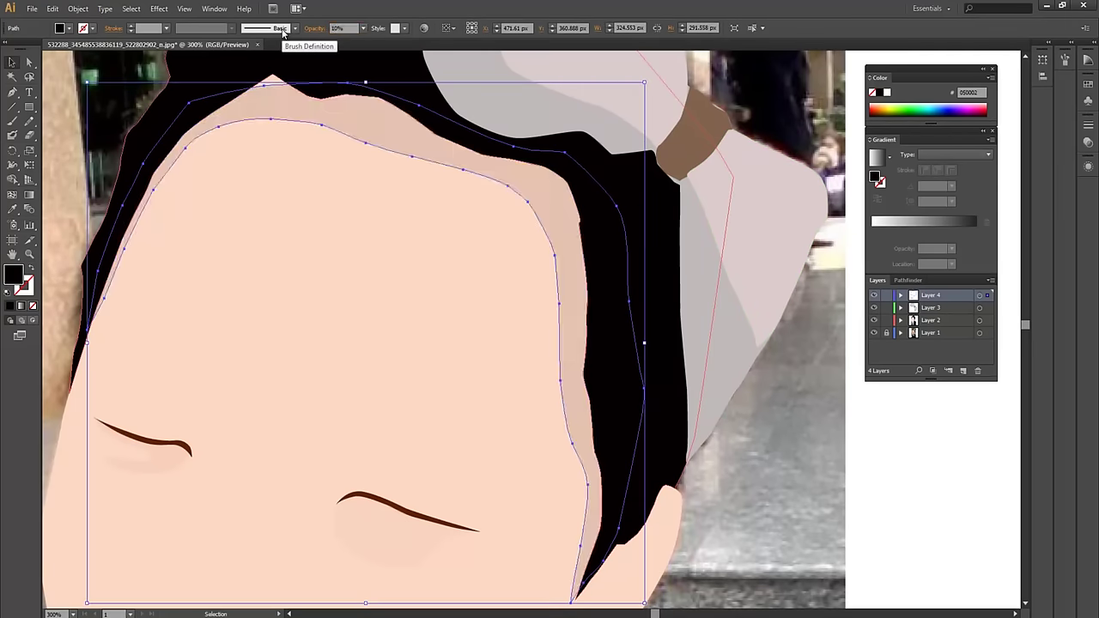
key(Return)
Raise the peak anchor of the forehead shadow shape with Direct Selection
drag(315, 93, 342, 153)
click(341, 152)
key(a)
click(293, 152)
drag(293, 152, 294, 130)
key(v)
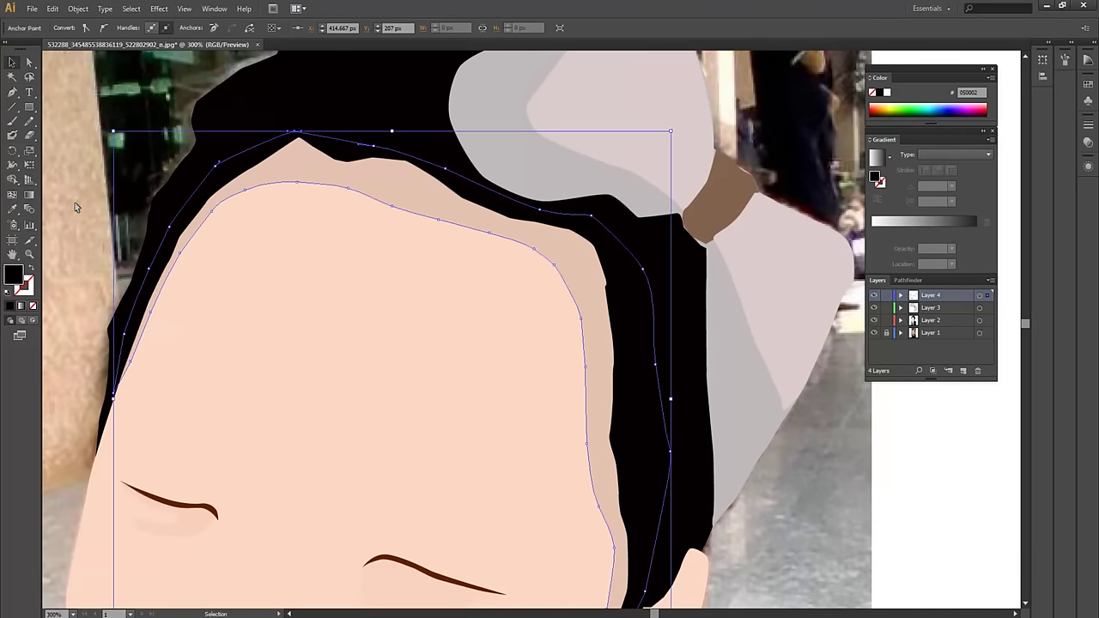
Deselect the shadow shape and zoom out to view the whole portrait
click(76, 202)
key(a)
key(ctrl+minus)
key(ctrl+minus)
drag(570, 439, 552, 334)
key(v)
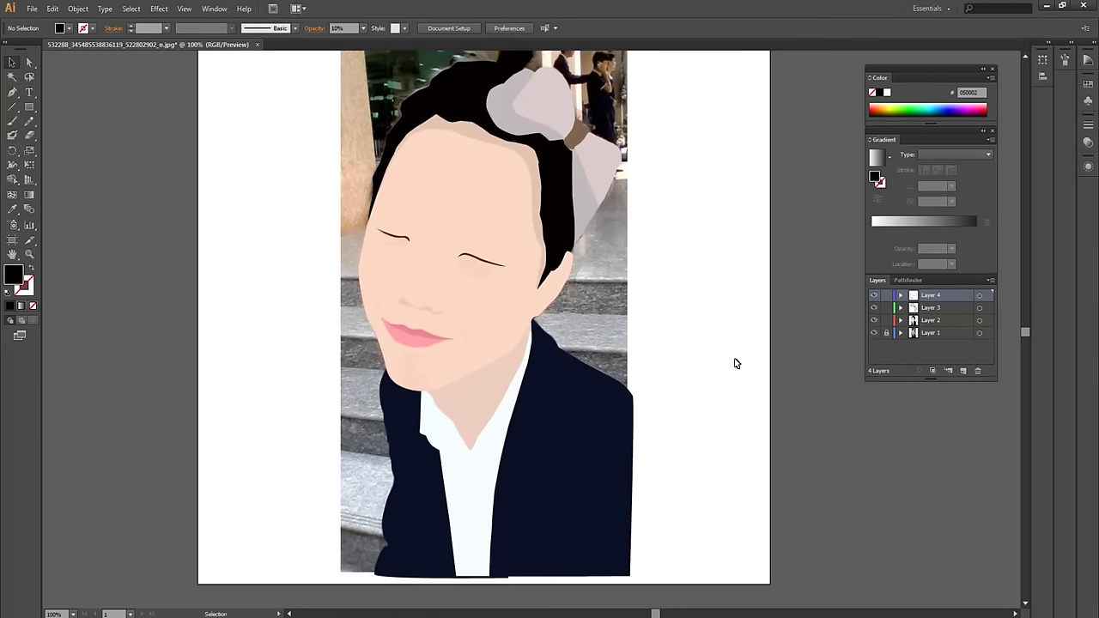
key(ctrl+plus)
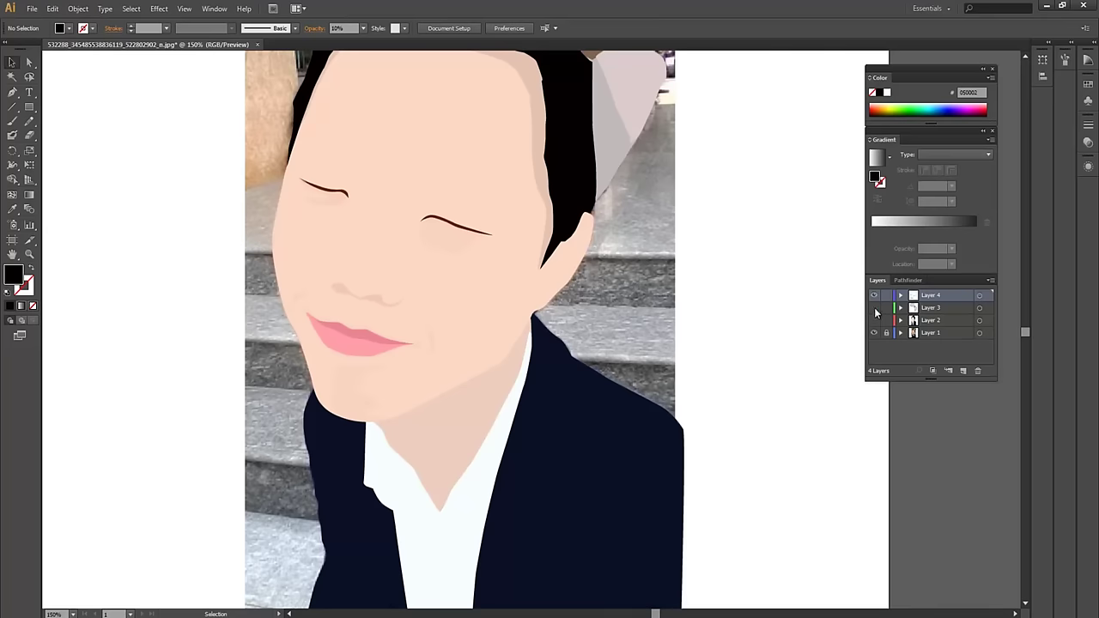
Hide the flat artwork and zoom to 300% on the forehead hairline in the photo
drag(874, 308, 874, 319)
drag(752, 294, 792, 294)
key(ctrl+plus)
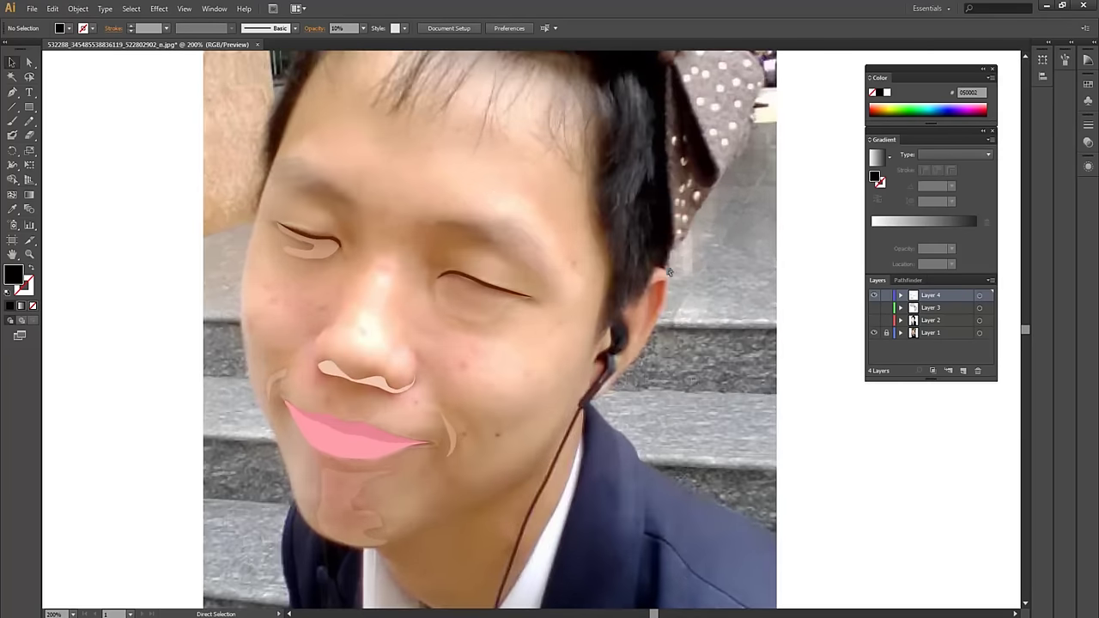
drag(487, 189, 523, 363)
key(ctrl+plus)
key(p)
drag(482, 242, 384, 186)
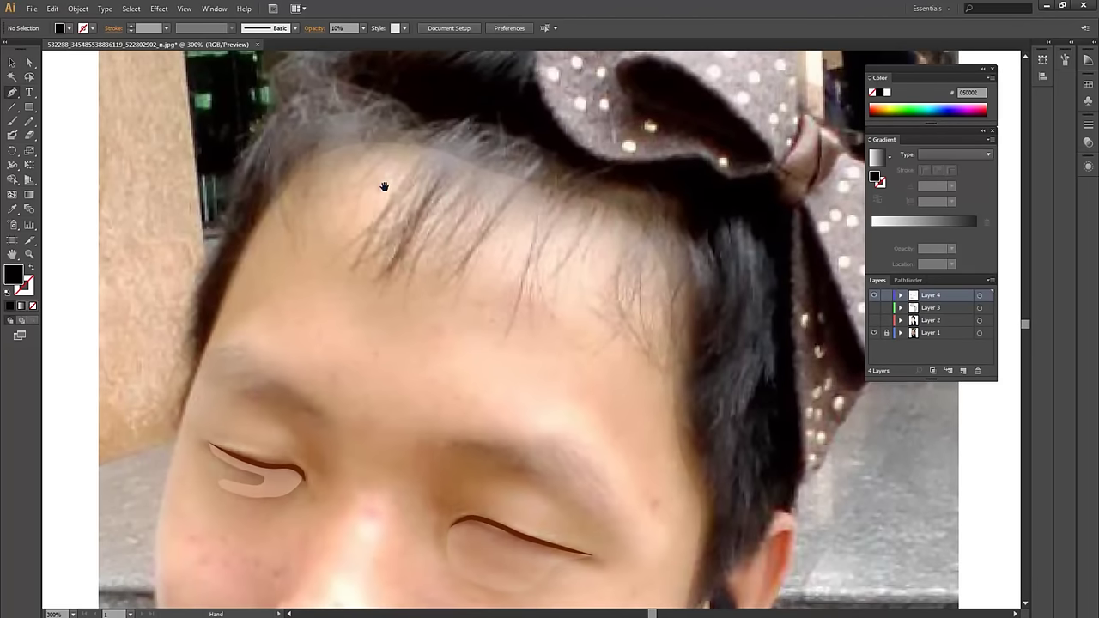
Draw two closed, thin lens-shaped hair strands down the forehead with the Pen tool
click(440, 146)
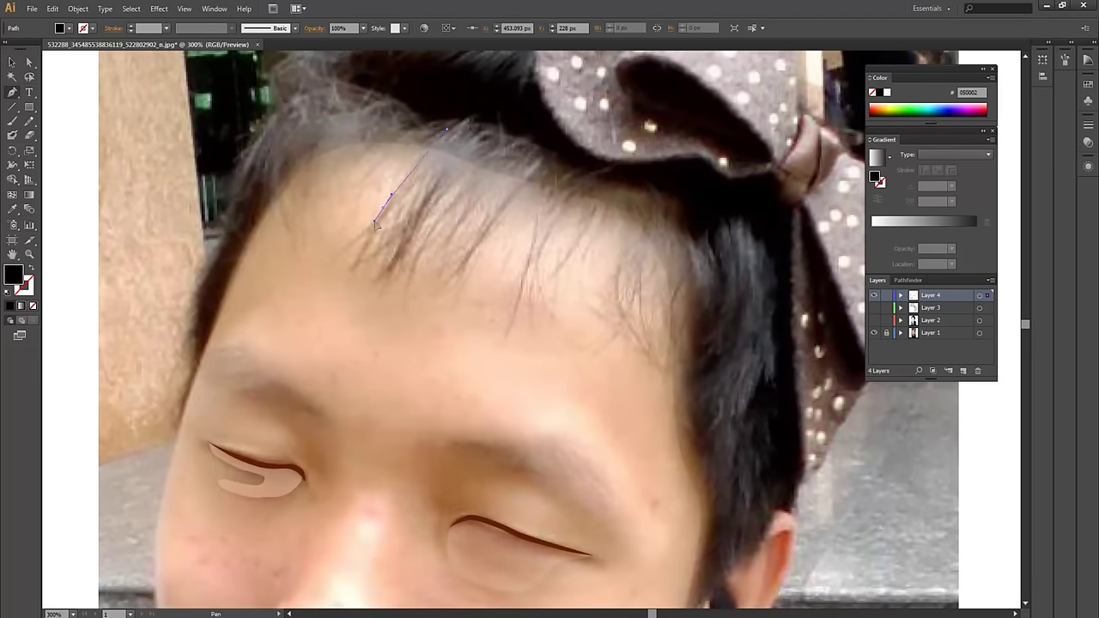
mouse_move(353, 263)
mouse_down()
mouse_move(398, 205)
mouse_move(383, 214)
mouse_up()
click(448, 131)
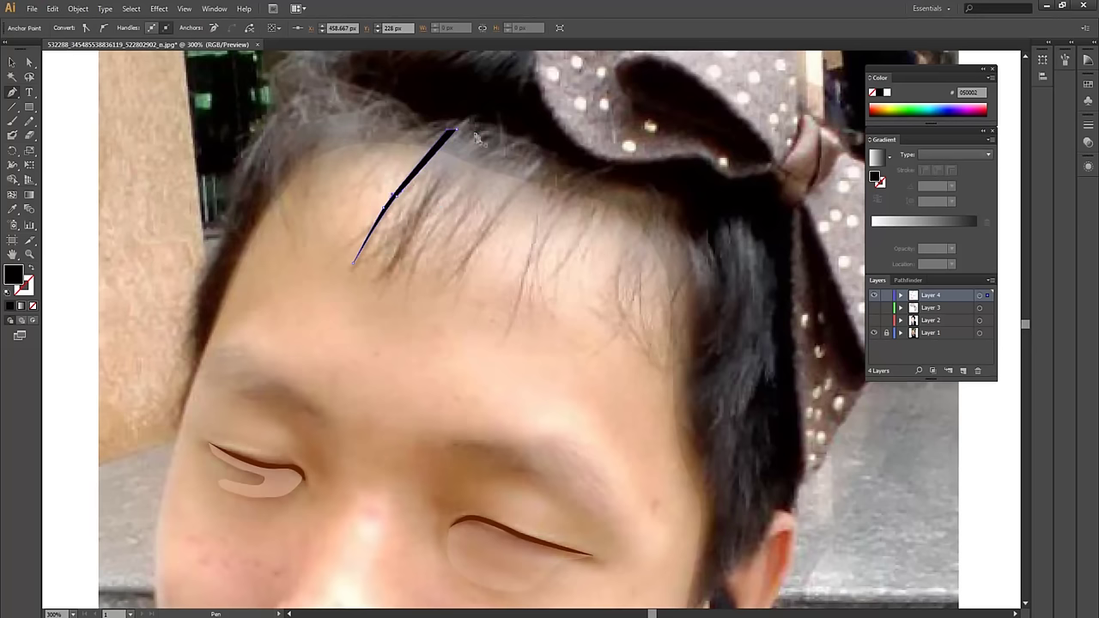
ctrl+click(464, 154)
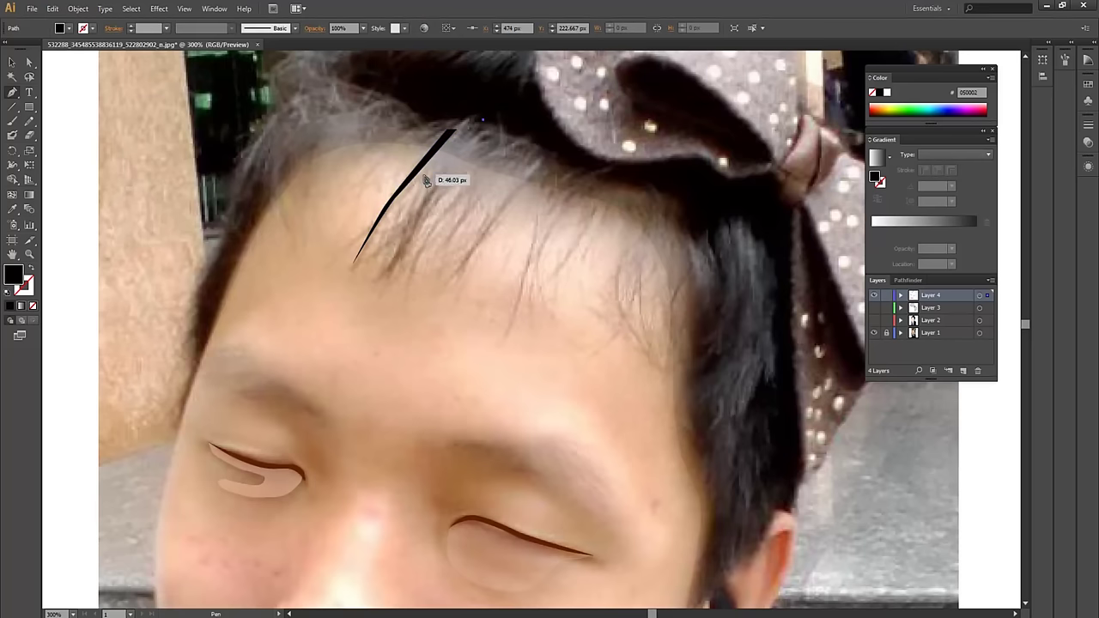
click(482, 119)
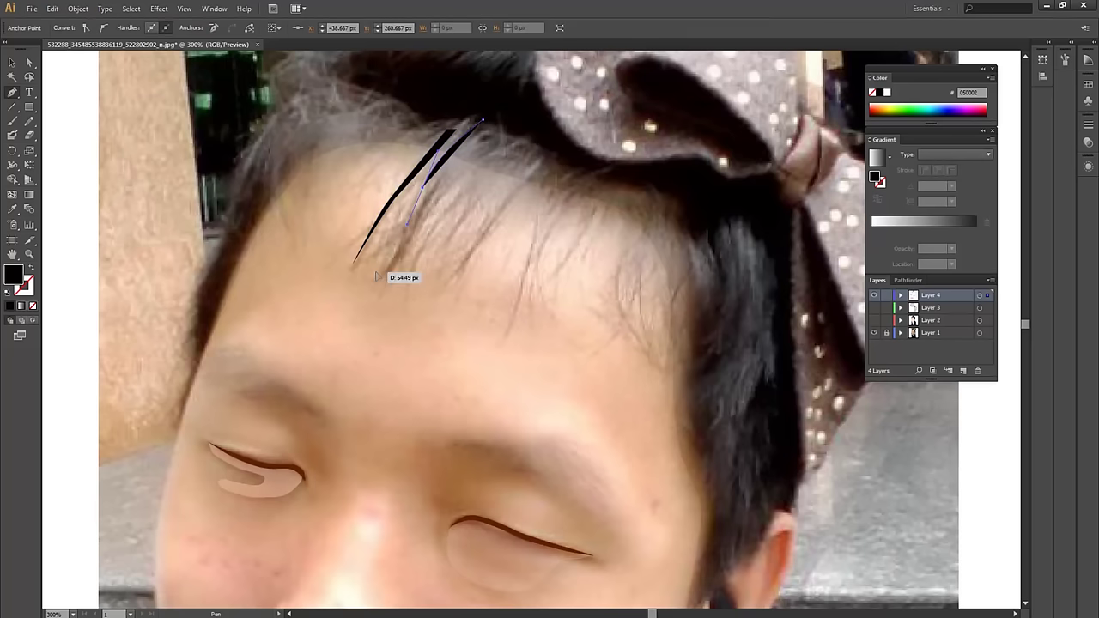
mouse_move(379, 273)
mouse_down()
mouse_move(400, 265)
mouse_move(444, 163)
mouse_up()
drag(489, 122, 491, 123)
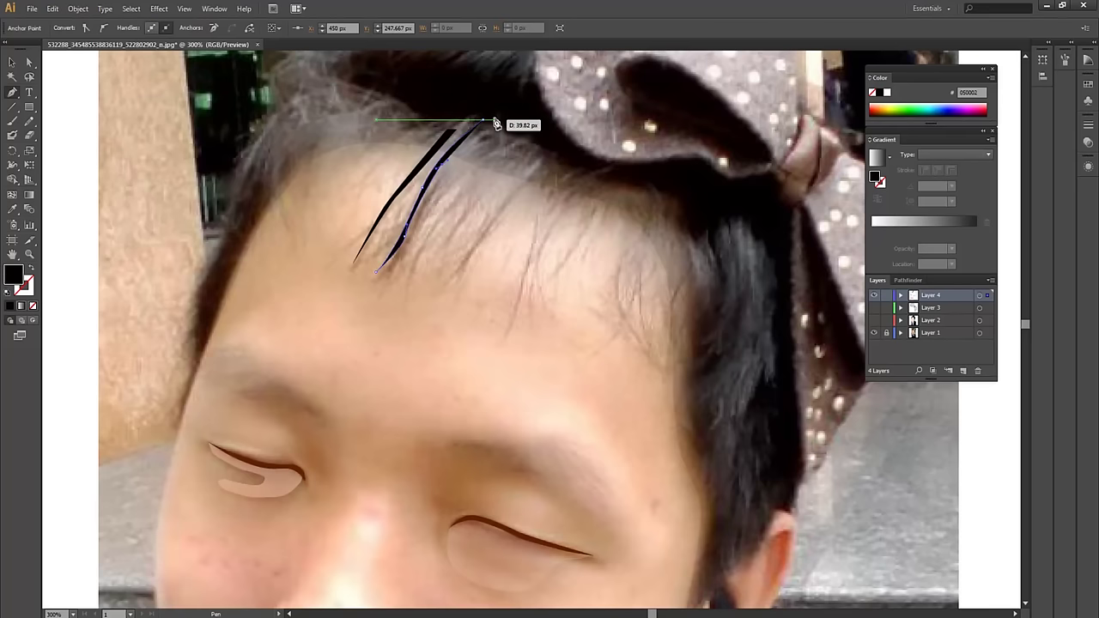
Show the flat-colour layer again, adjust the strand's tip point, then deselect
click(874, 320)
key(a)
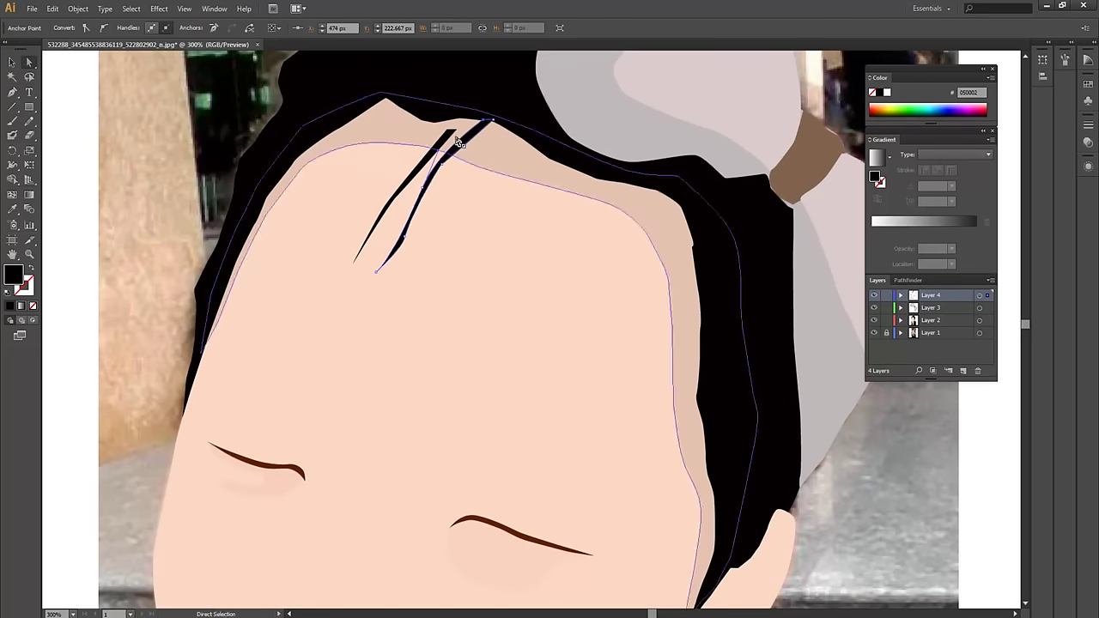
click(446, 140)
key(ctrl+z)
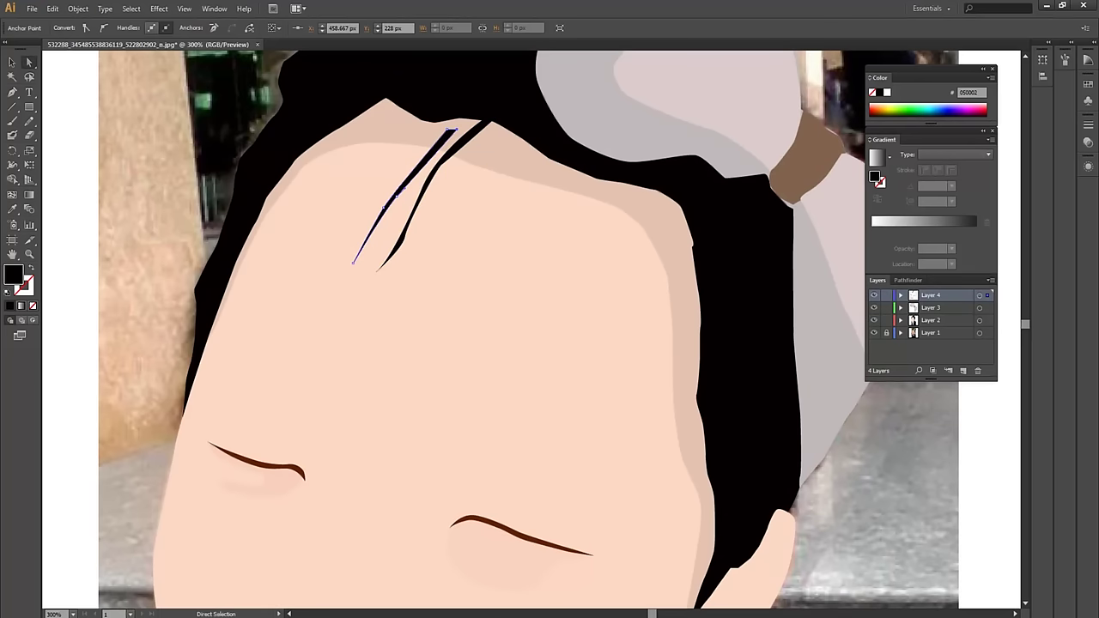
click(10, 63)
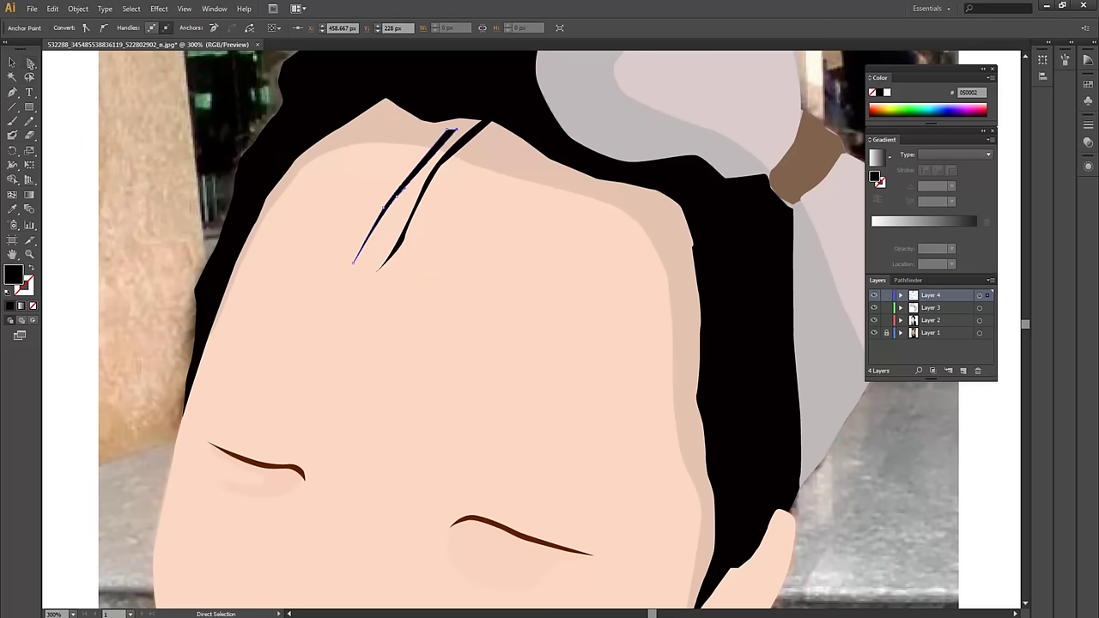
click(452, 131)
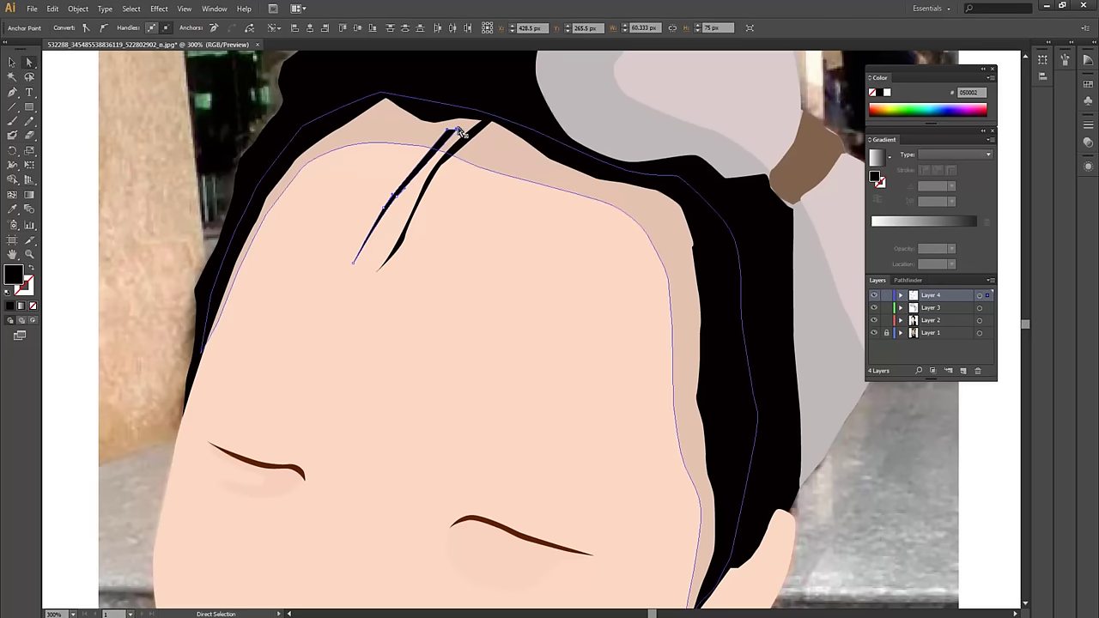
key(v)
click(876, 505)
Hide the face artwork and delete the two earlier hair strands
key(ctrl+minus)
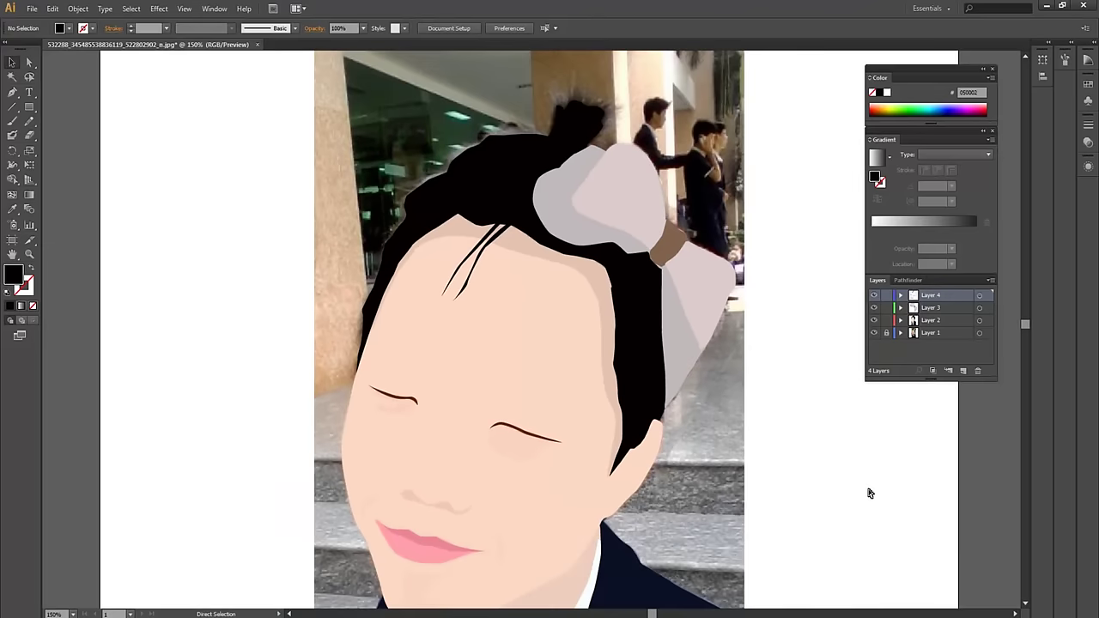
key(ctrl+plus)
drag(632, 404, 618, 357)
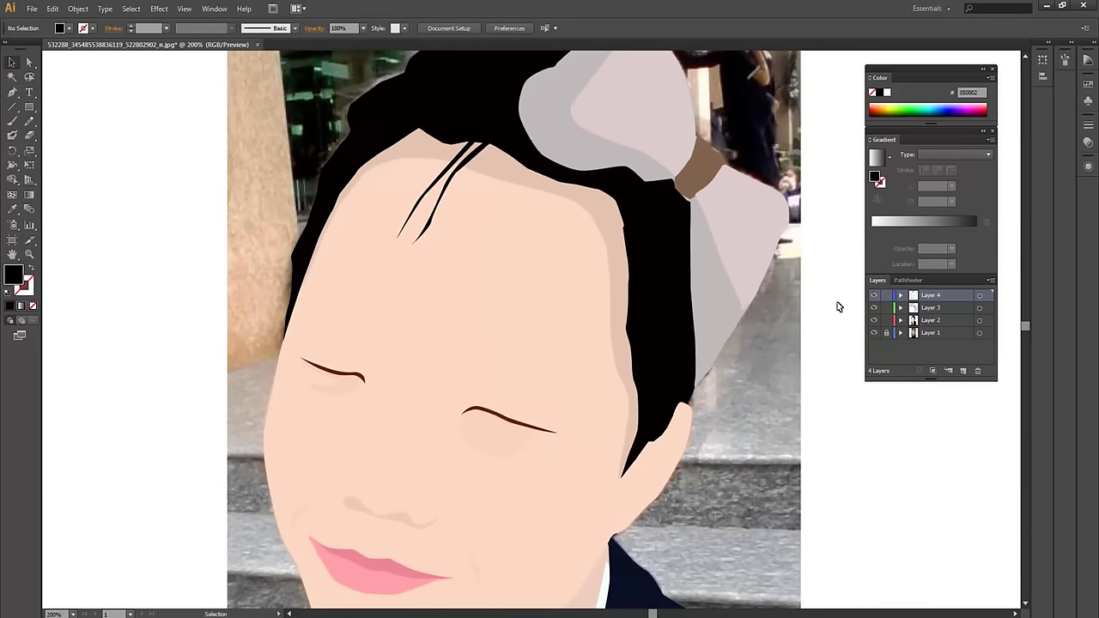
drag(874, 309, 874, 319)
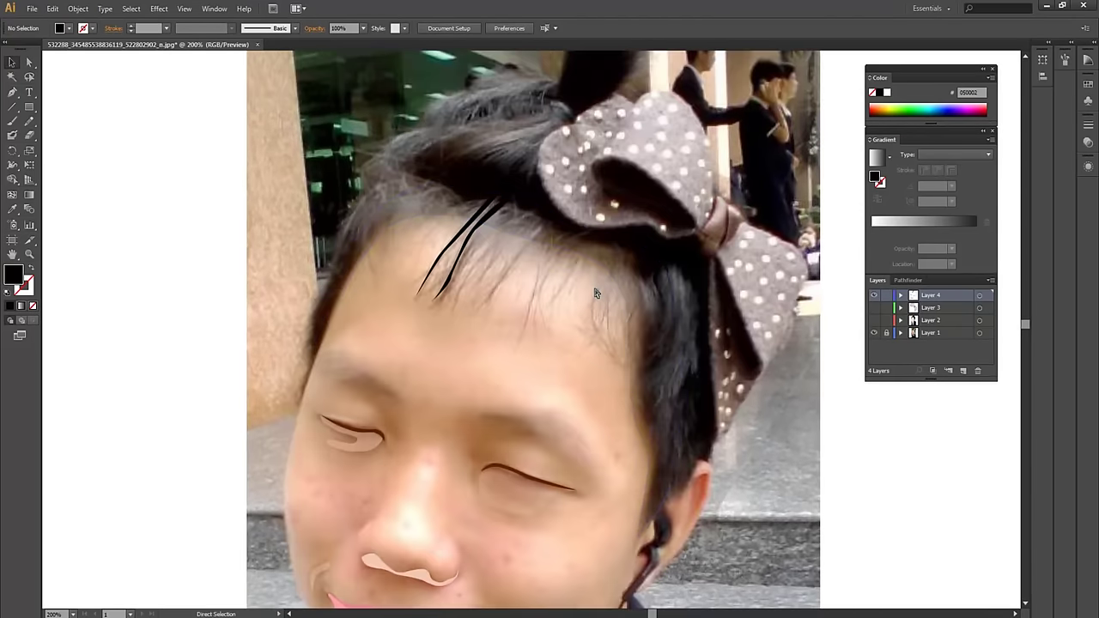
key(ctrl+plus)
key(ctrl+plus)
drag(594, 288, 601, 301)
click(401, 156)
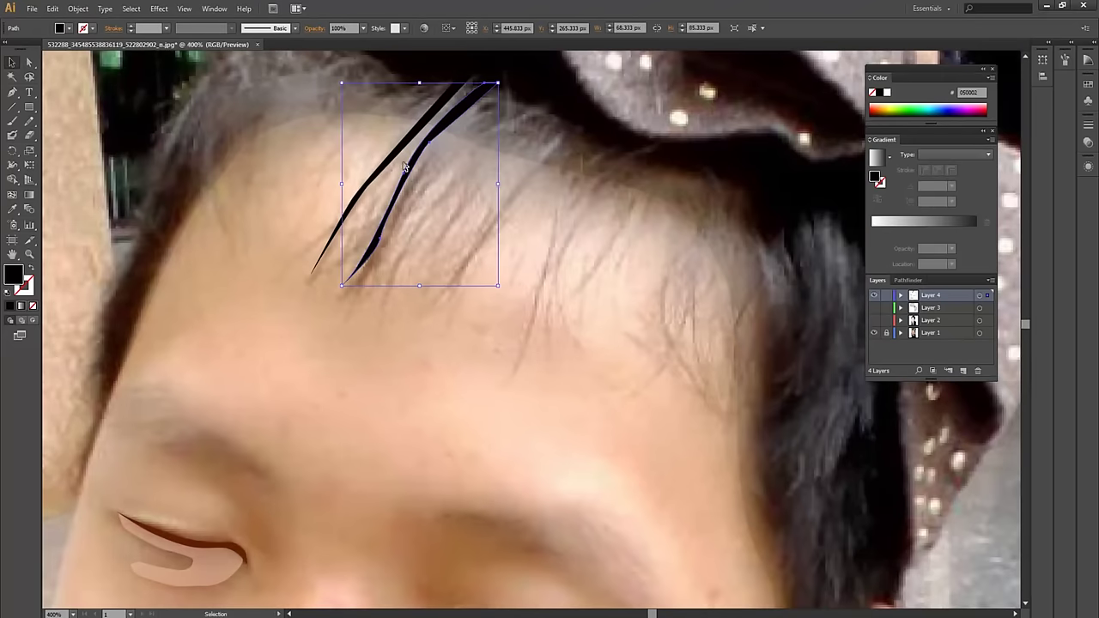
key(Delete)
click(400, 152)
key(Delete)
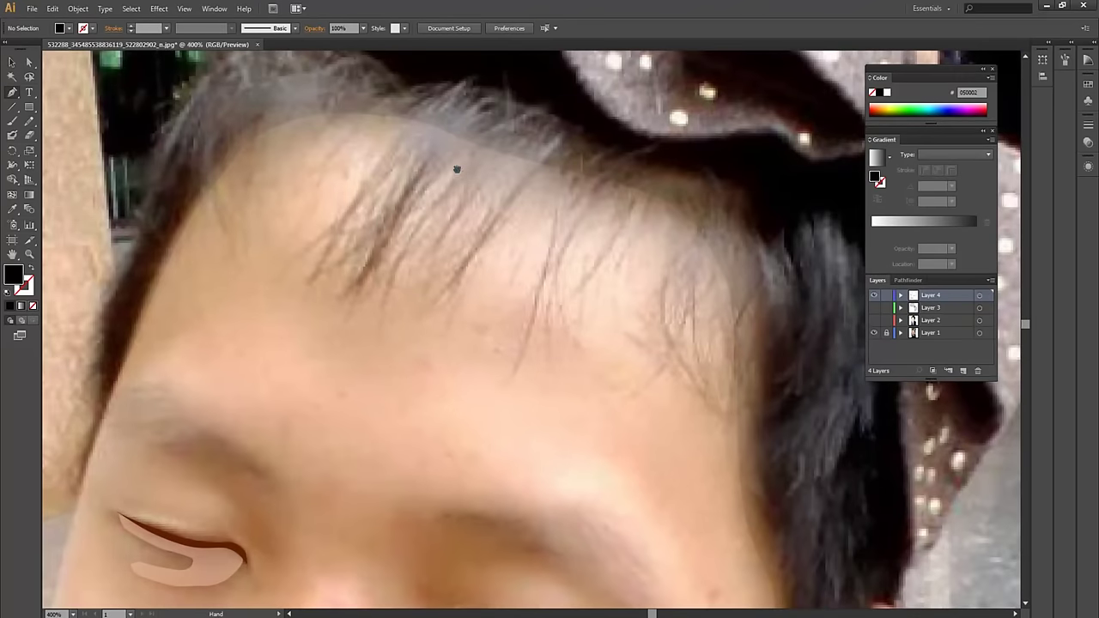
drag(456, 163, 475, 180)
Outline a new tapered hair strand from the hairline down across the forehead
click(508, 83)
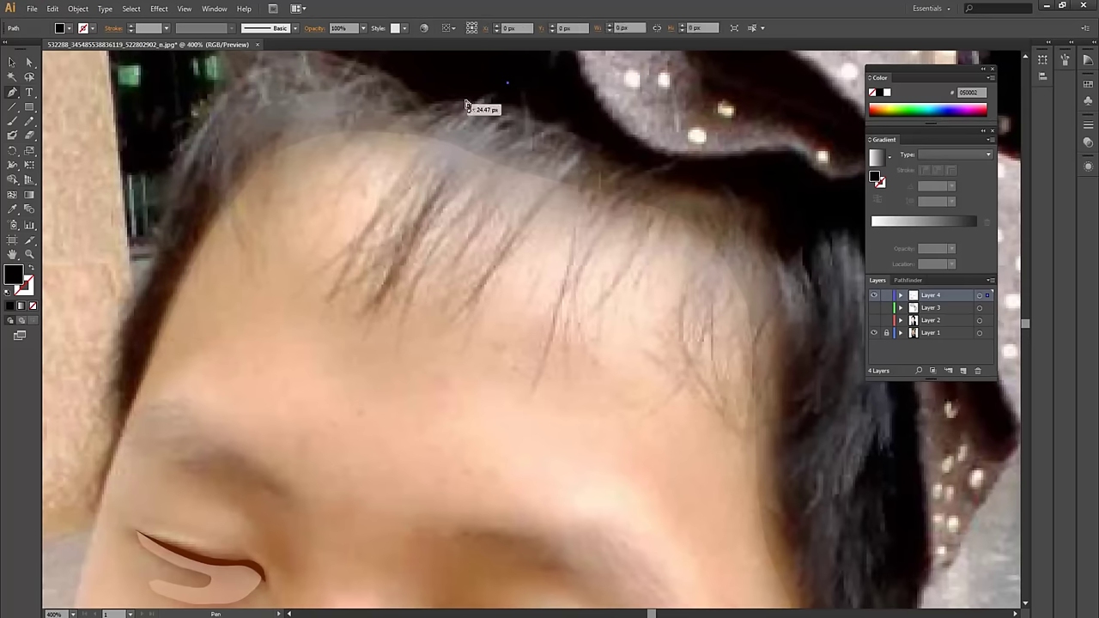
click(359, 234)
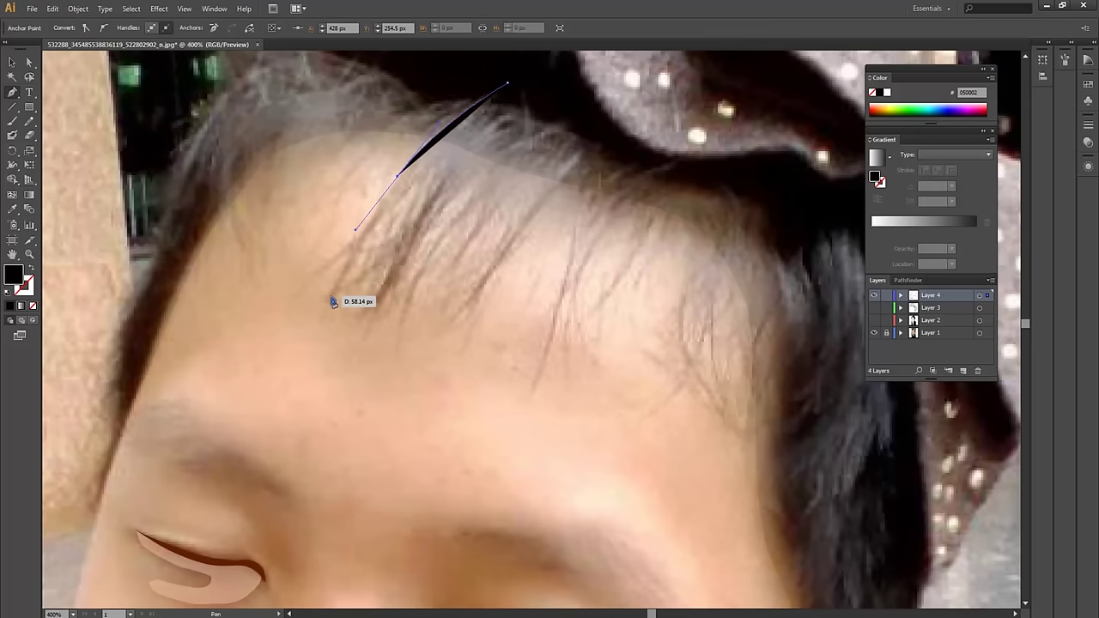
drag(331, 299, 333, 303)
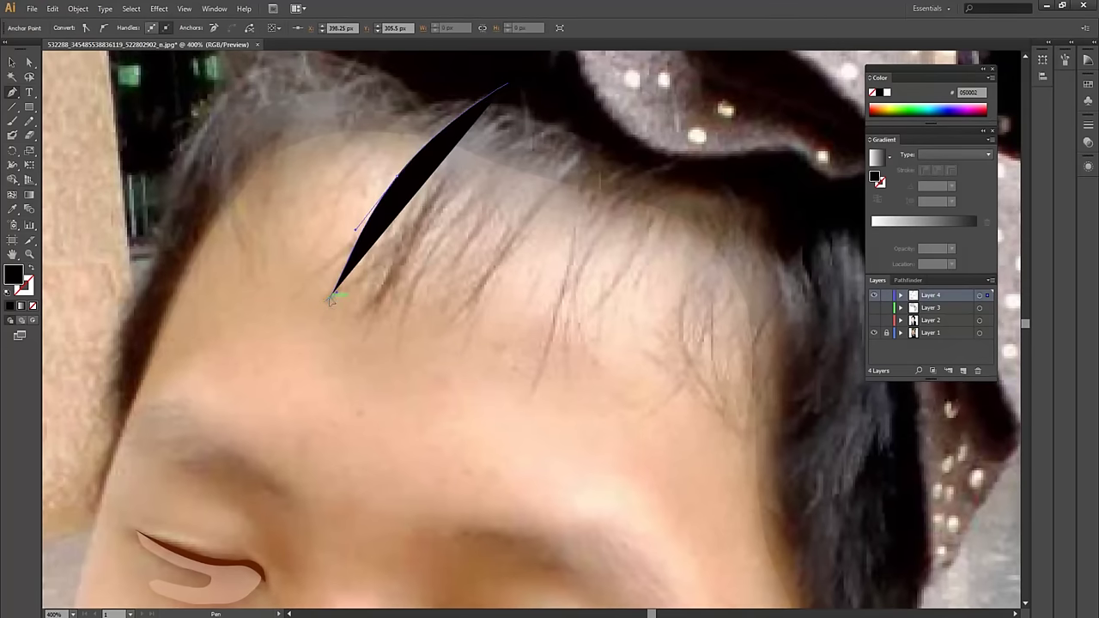
key(ctrl+equal)
key(ctrl+equal)
drag(289, 189, 315, 376)
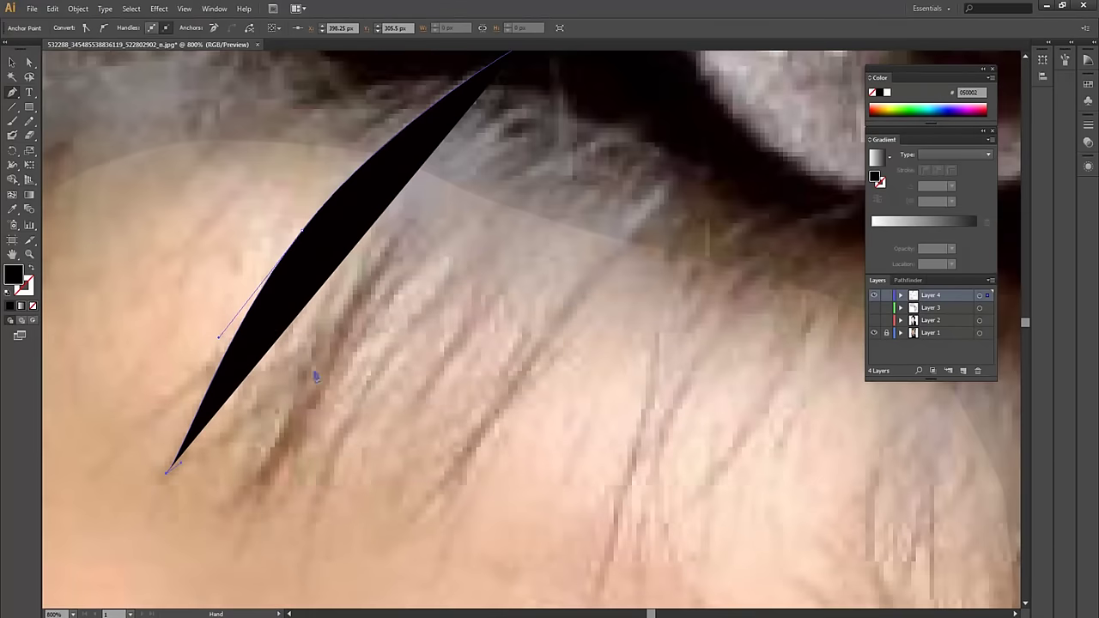
drag(254, 313, 267, 291)
click(253, 313)
drag(195, 427, 203, 421)
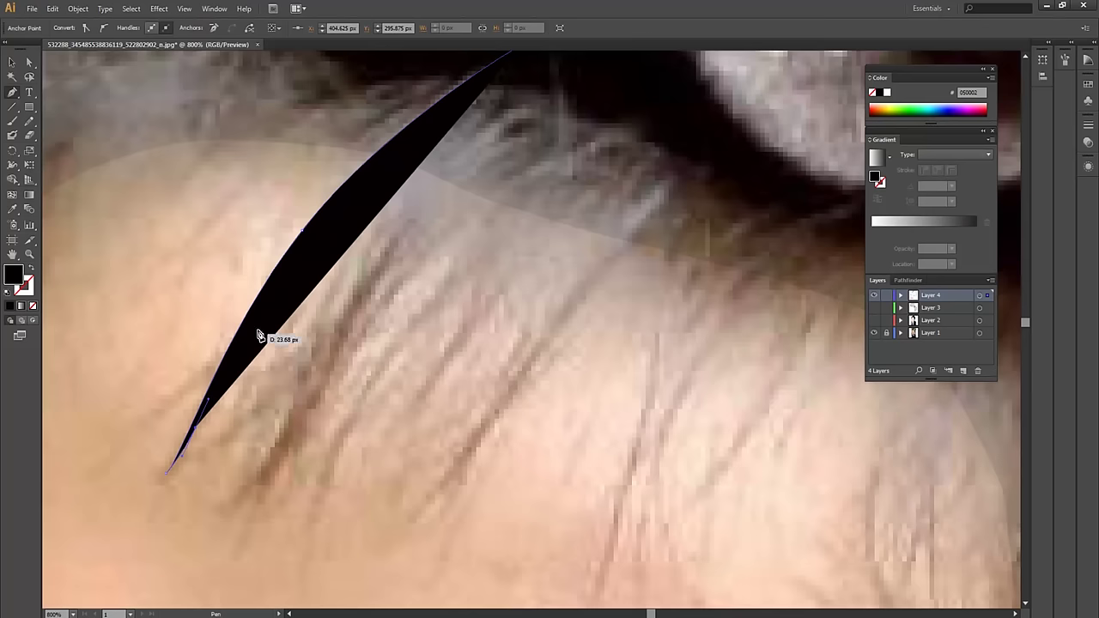
click(263, 301)
Reshape the first strand's upper curve into a slim tip and close it
drag(362, 188, 328, 231)
drag(382, 180, 392, 163)
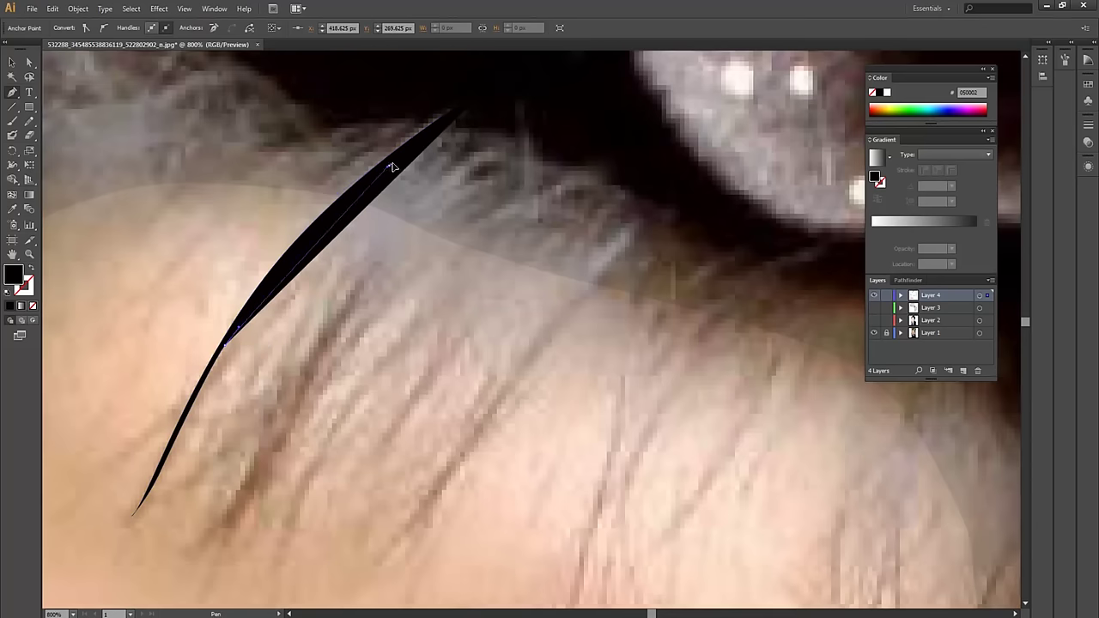
drag(488, 100, 495, 93)
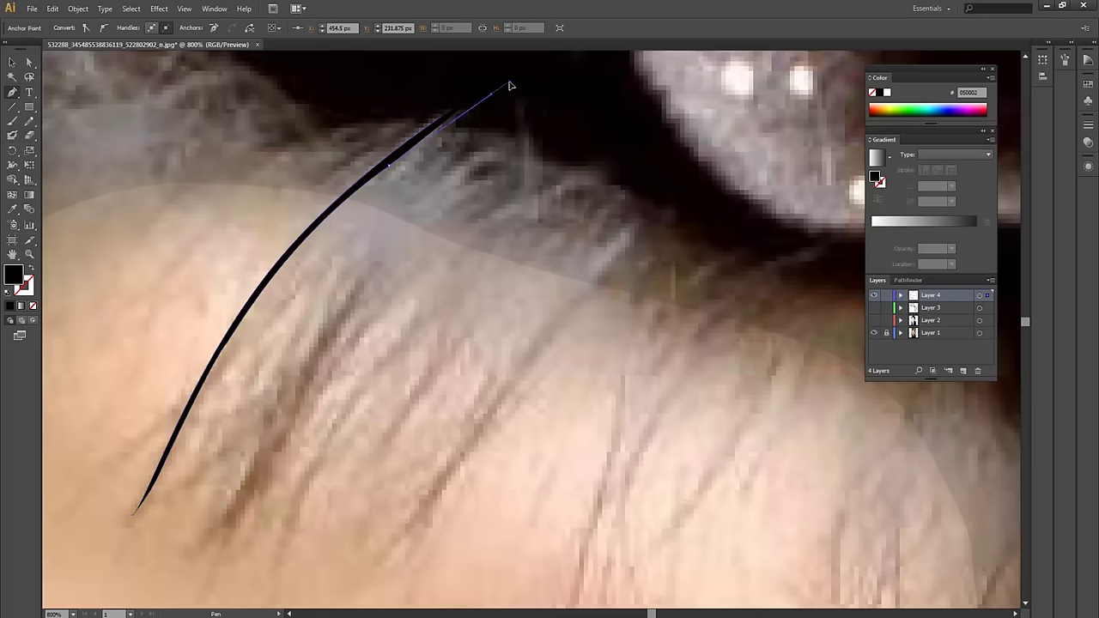
drag(491, 98, 487, 89)
scroll(523, 214, down, 3)
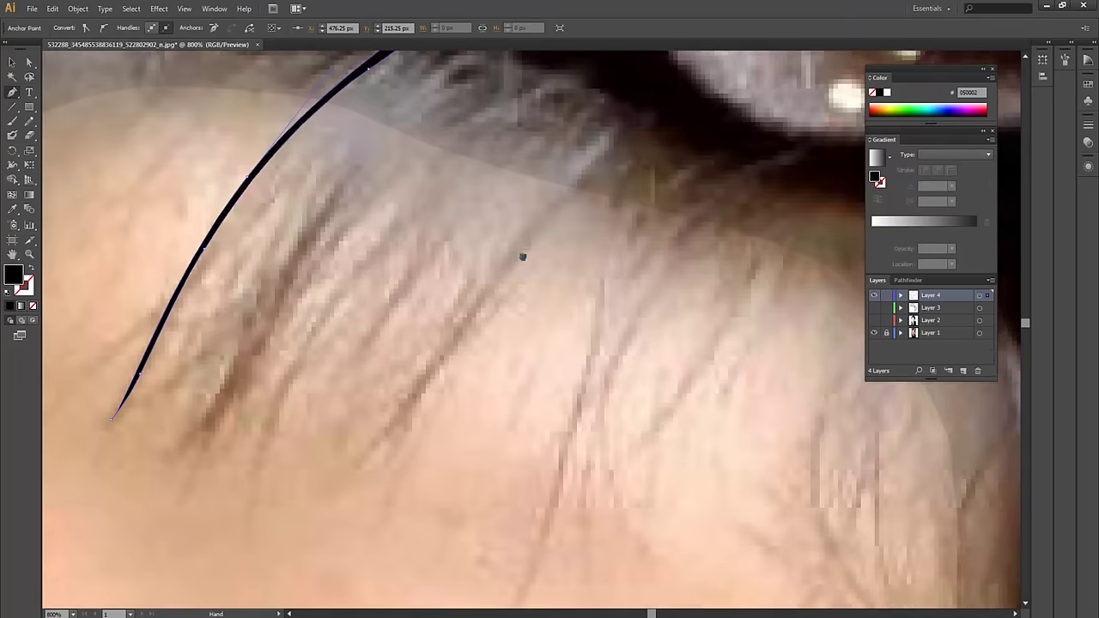
scroll(588, 147, up, 1)
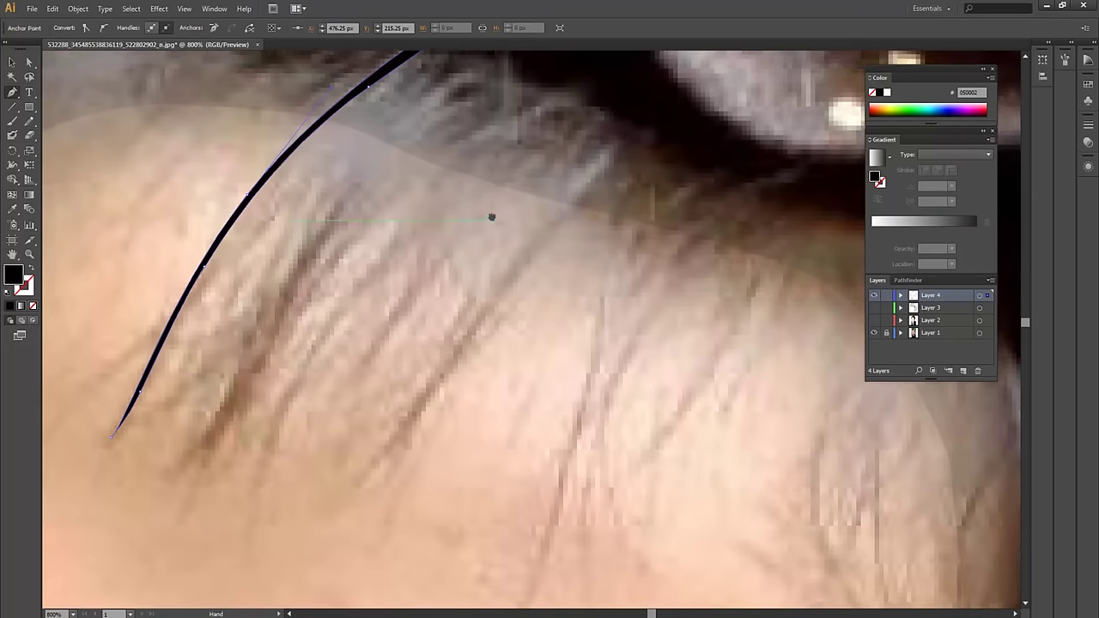
mouse_move(485, 70)
mouse_down()
mouse_move(492, 91)
mouse_move(326, 273)
mouse_up()
scroll(507, 103, up, 1)
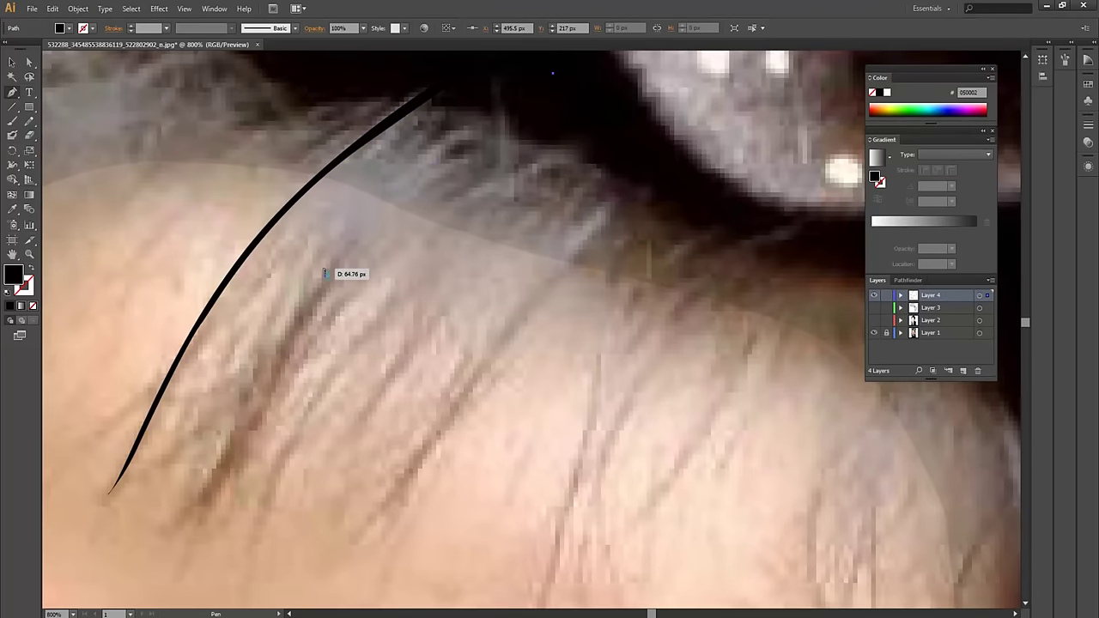
scroll(257, 378, down, 1)
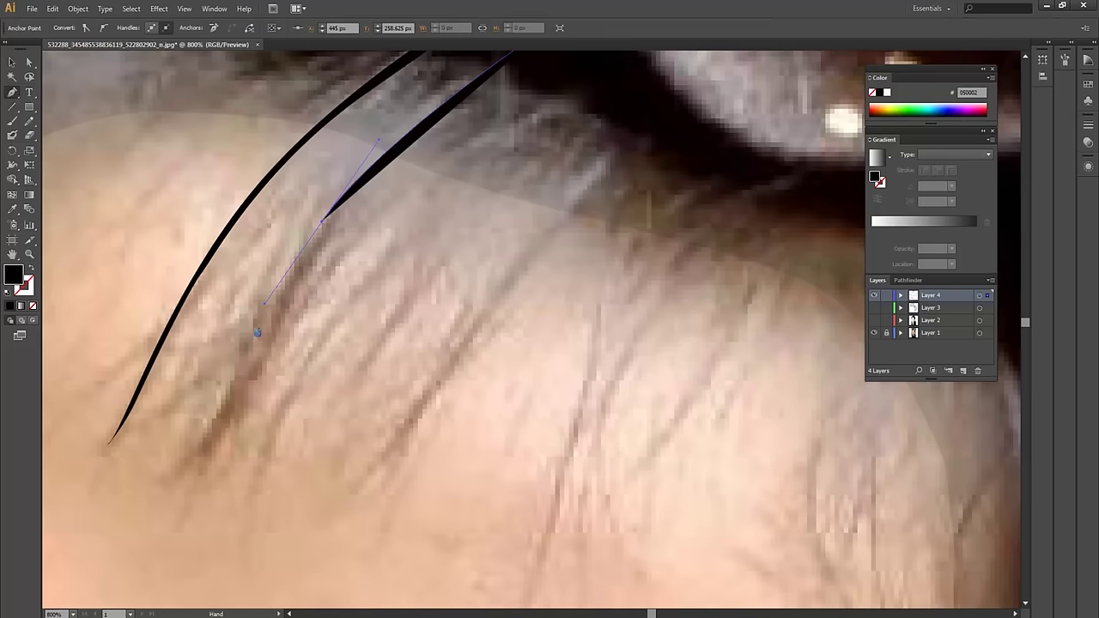
drag(225, 410, 169, 476)
ctrl+click(221, 420)
Draw a second tapered strand running up its inner edge to a tip at the hairline
click(222, 421)
drag(281, 302, 286, 297)
key(ctrl+z)
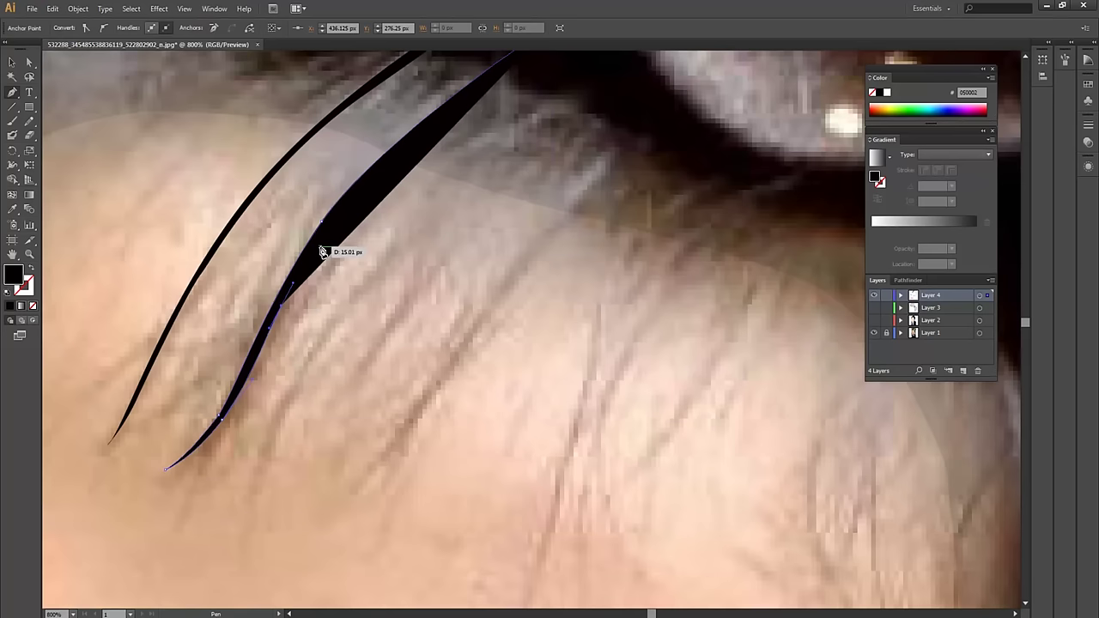
drag(284, 297, 299, 282)
mouse_move(376, 181)
mouse_down()
mouse_move(415, 155)
mouse_move(408, 181)
mouse_up()
drag(537, 65, 534, 63)
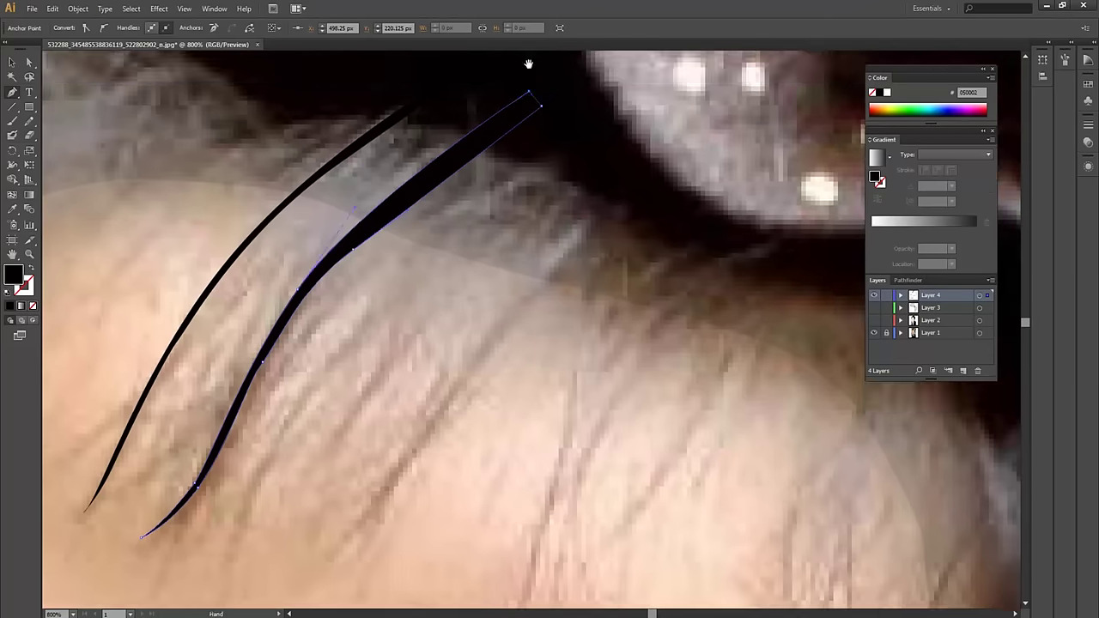
Draw a third tapered strand to the right and adjust its top point
drag(529, 273, 434, 198)
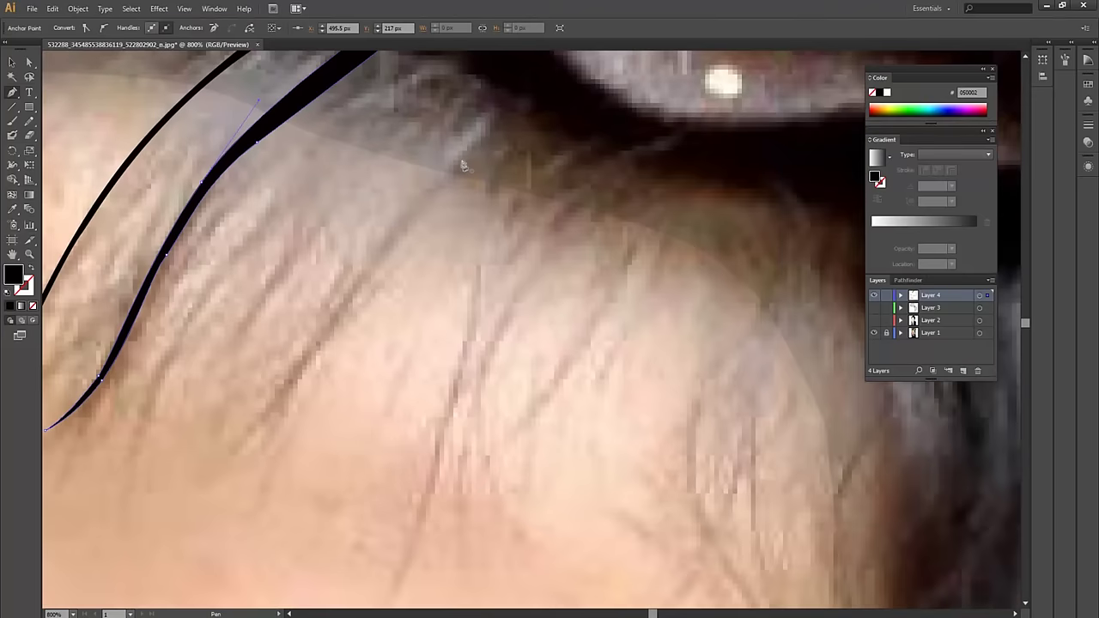
click(557, 89)
drag(330, 338, 299, 410)
mouse_move(245, 447)
mouse_down()
mouse_move(216, 456)
mouse_move(305, 383)
mouse_move(298, 390)
mouse_up()
drag(334, 326, 358, 289)
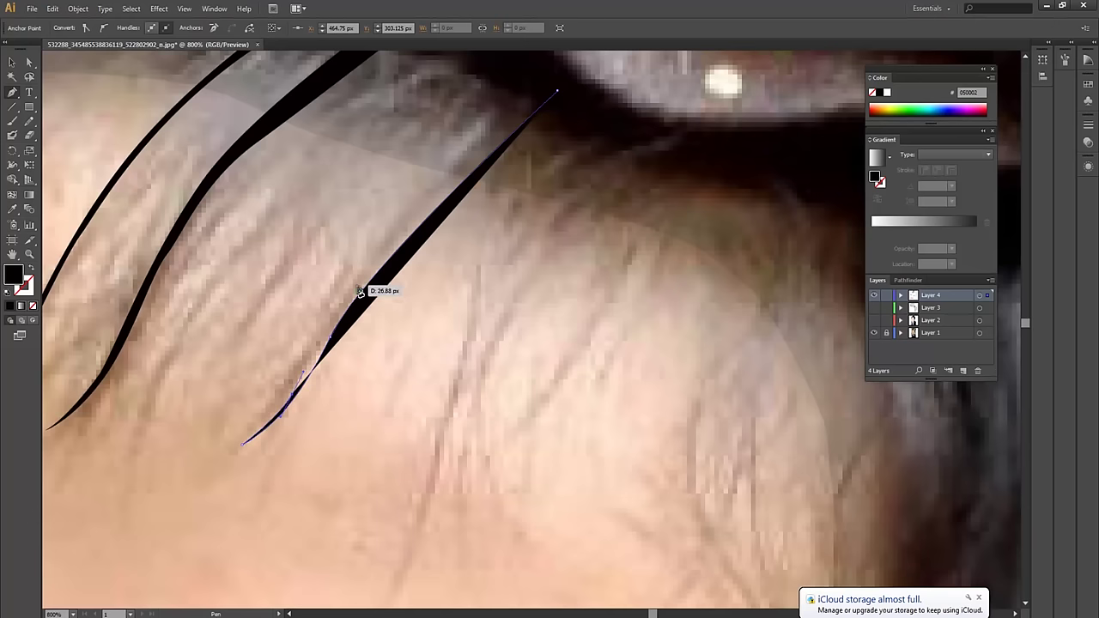
scroll(432, 176, up, 2)
drag(504, 156, 544, 129)
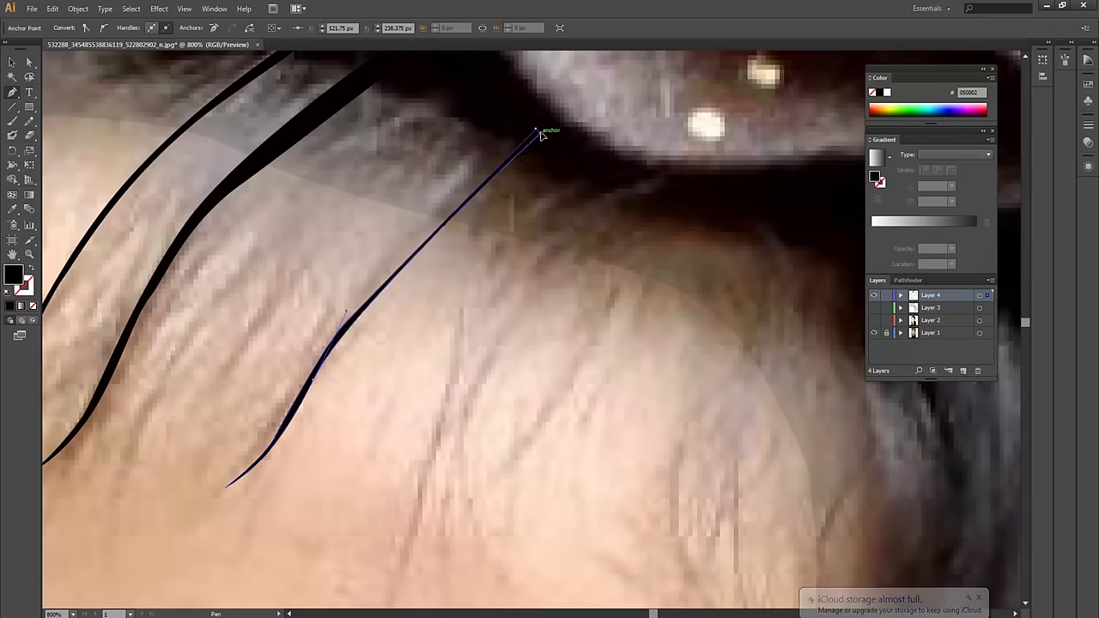
scroll(498, 292, down, 1)
key(ctrl)
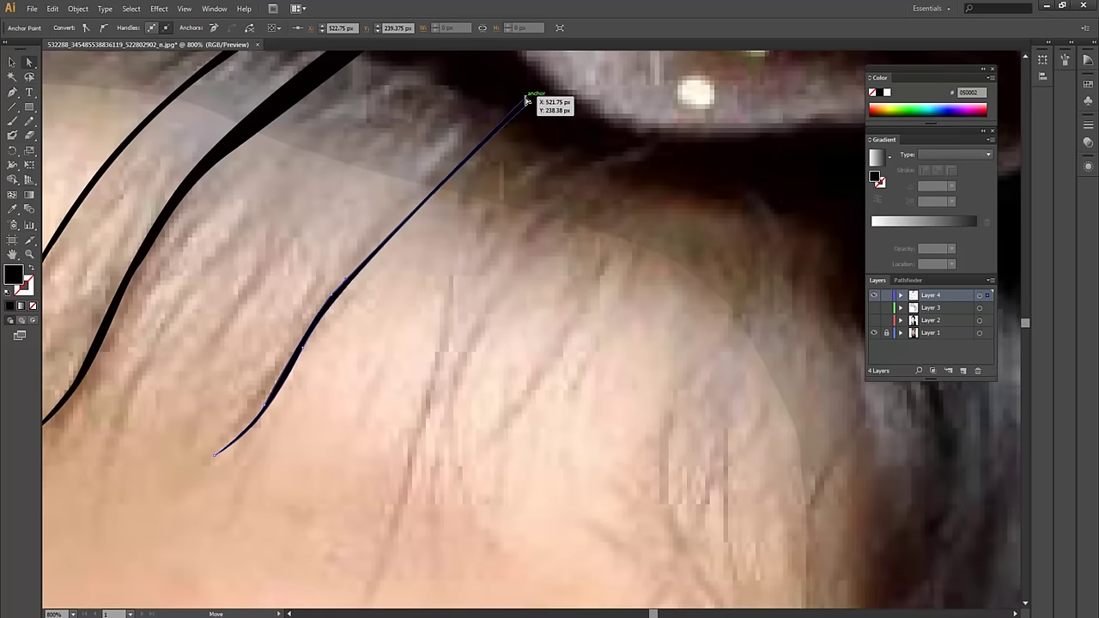
ctrl+click(527, 102)
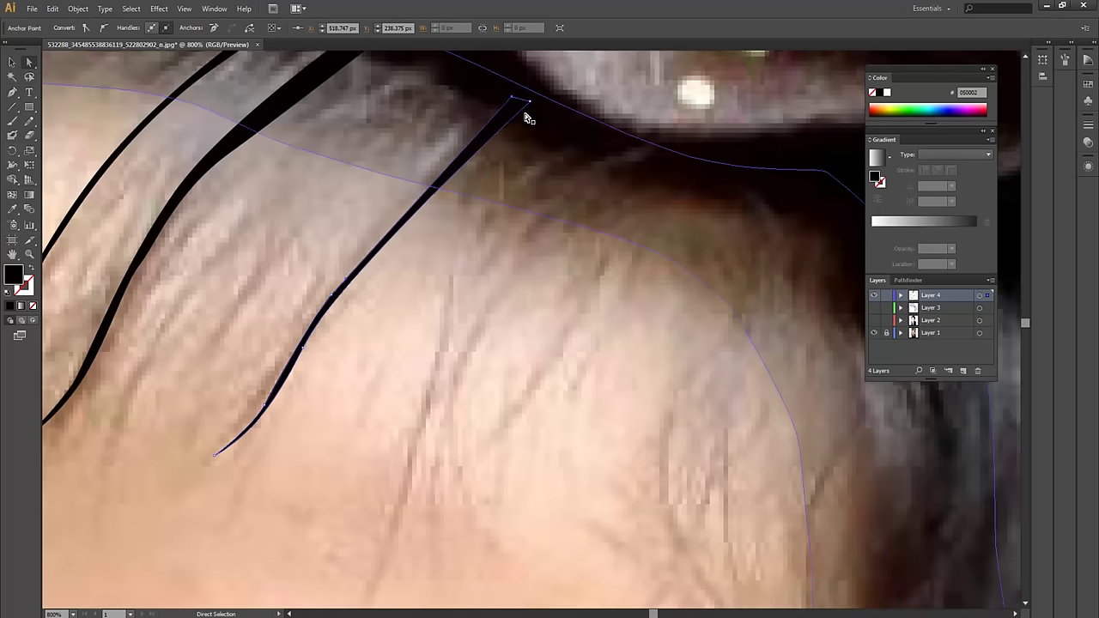
ctrl+click(566, 177)
scroll(572, 252, down, 2)
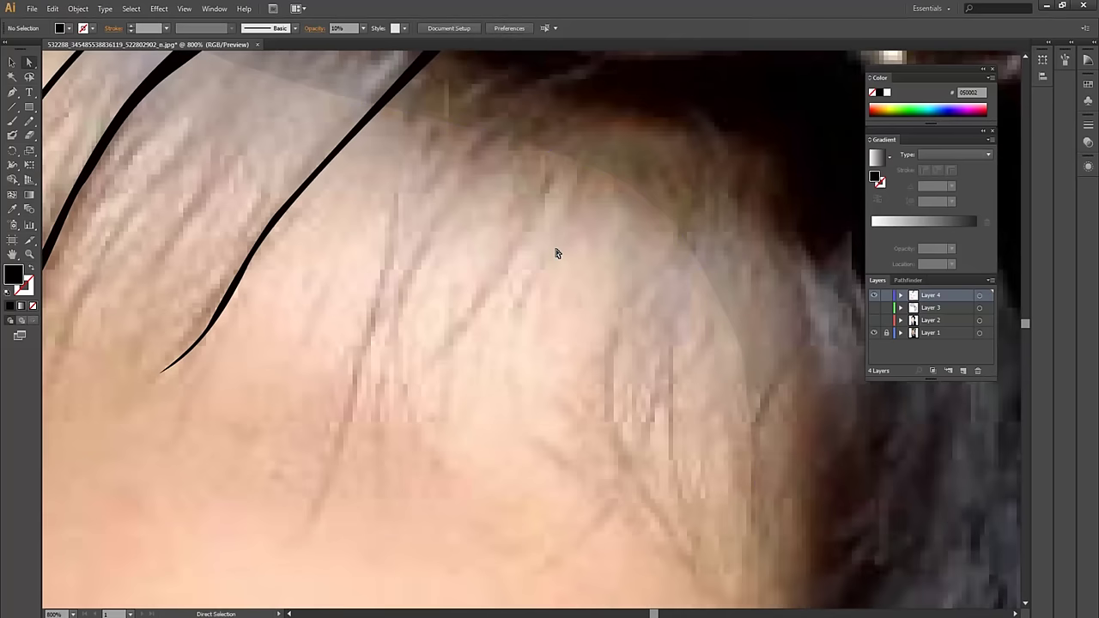
drag(538, 323, 535, 313)
Start a fourth strand at the hairline, curving down to its lower tip and back
drag(424, 77, 423, 163)
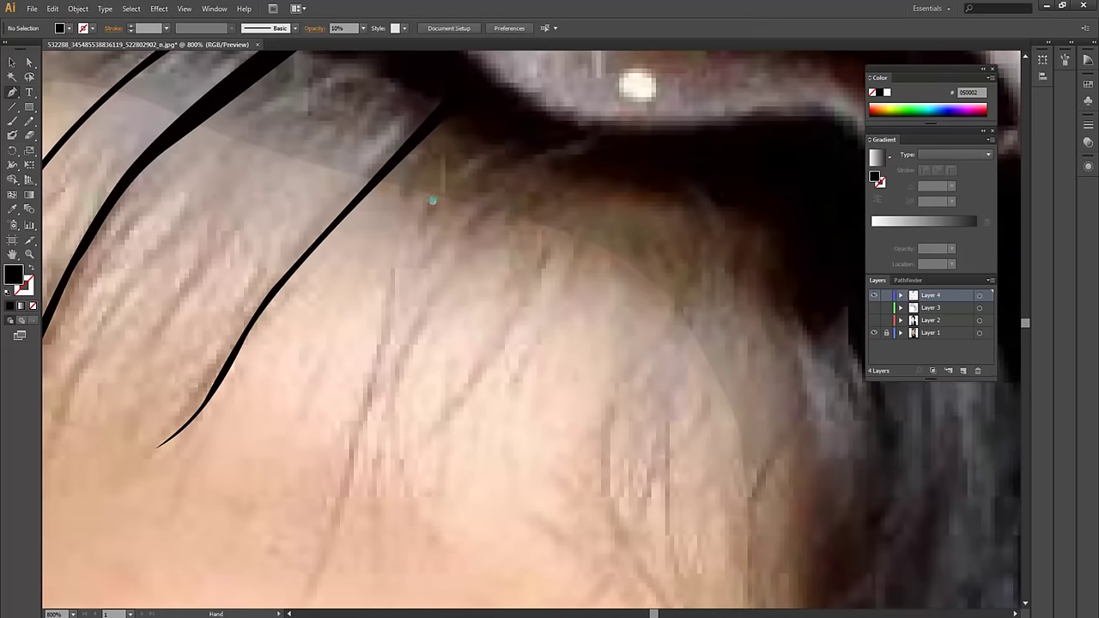
click(438, 87)
scroll(438, 88, down, 1)
mouse_move(388, 203)
mouse_down()
mouse_move(385, 271)
mouse_move(376, 227)
mouse_up()
drag(353, 302, 352, 318)
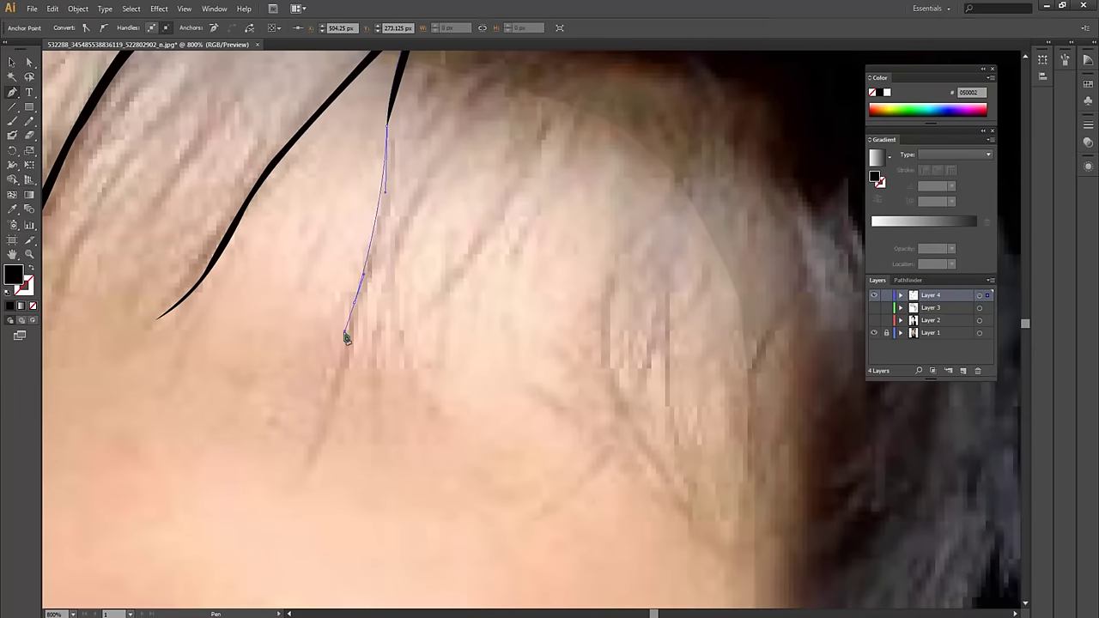
drag(307, 450, 305, 463)
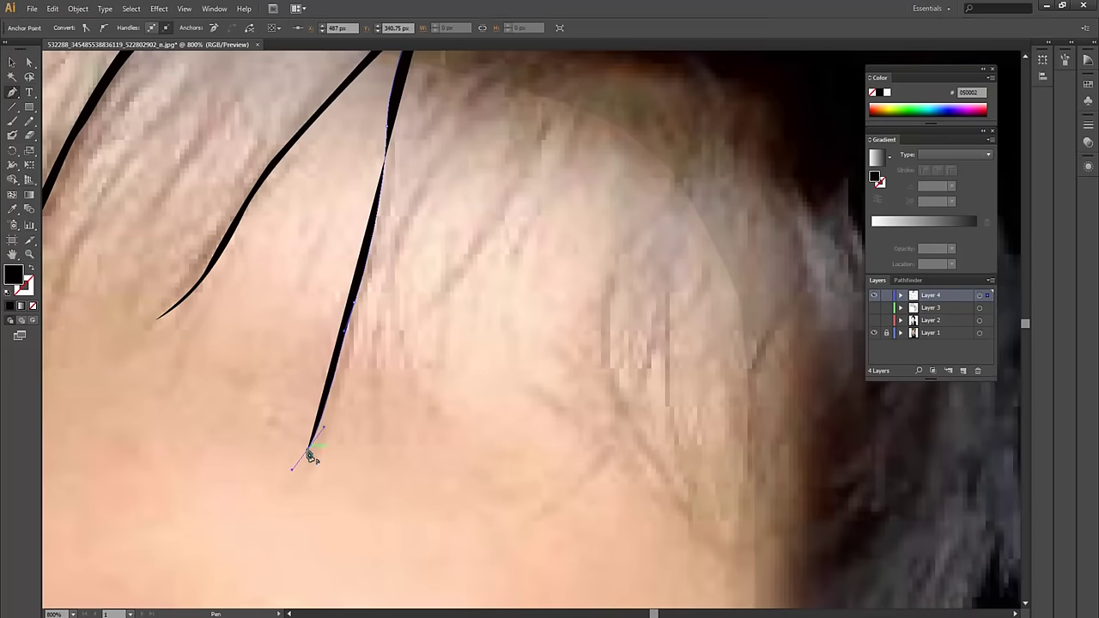
drag(359, 334, 335, 405)
mouse_move(350, 362)
mouse_down()
mouse_move(362, 306)
mouse_move(334, 373)
mouse_move(357, 205)
mouse_up()
click(342, 342)
Trace the fourth strand's other edge up toward the dark hair
key(ctrl+plus)
drag(138, 478, 175, 396)
mouse_move(207, 290)
mouse_down()
mouse_move(219, 242)
mouse_move(204, 258)
mouse_up()
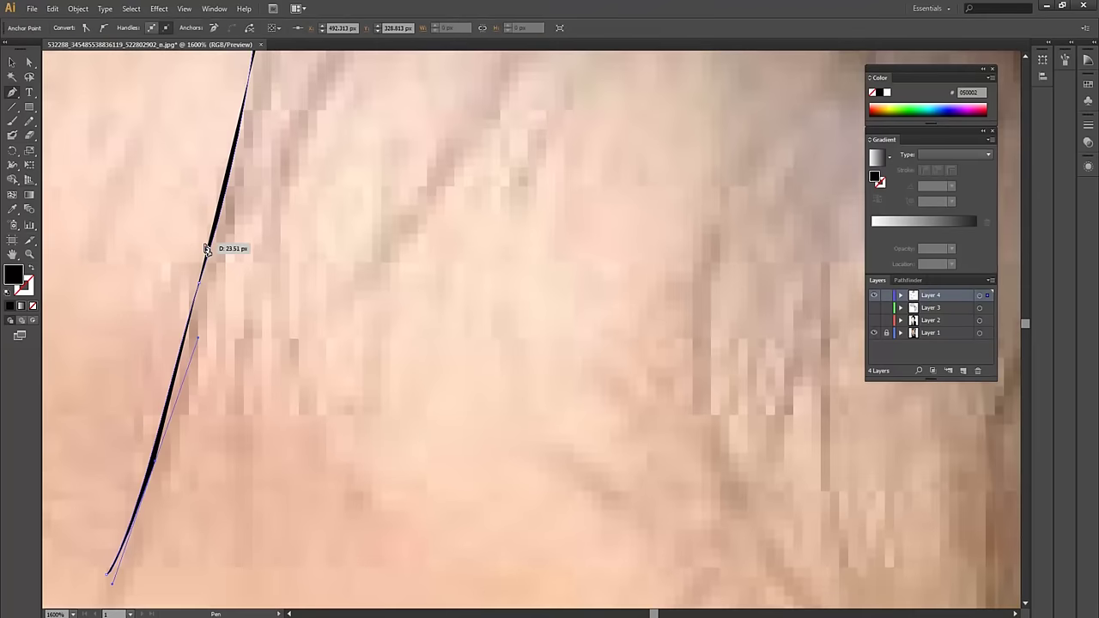
drag(240, 163, 244, 145)
drag(254, 88, 238, 336)
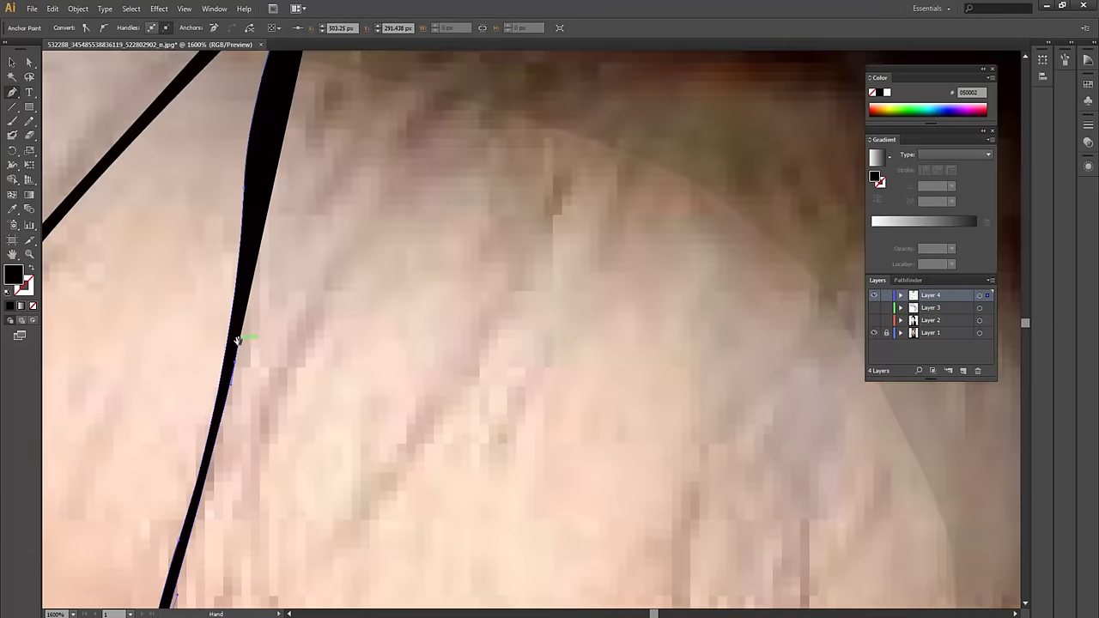
click(255, 168)
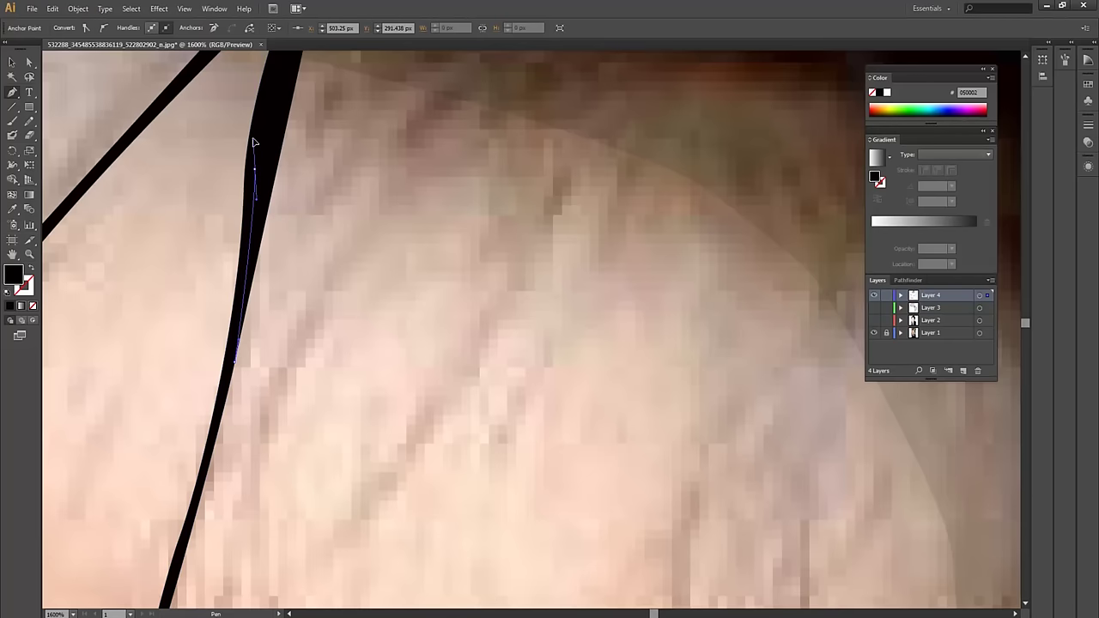
drag(254, 142, 260, 315)
click(289, 162)
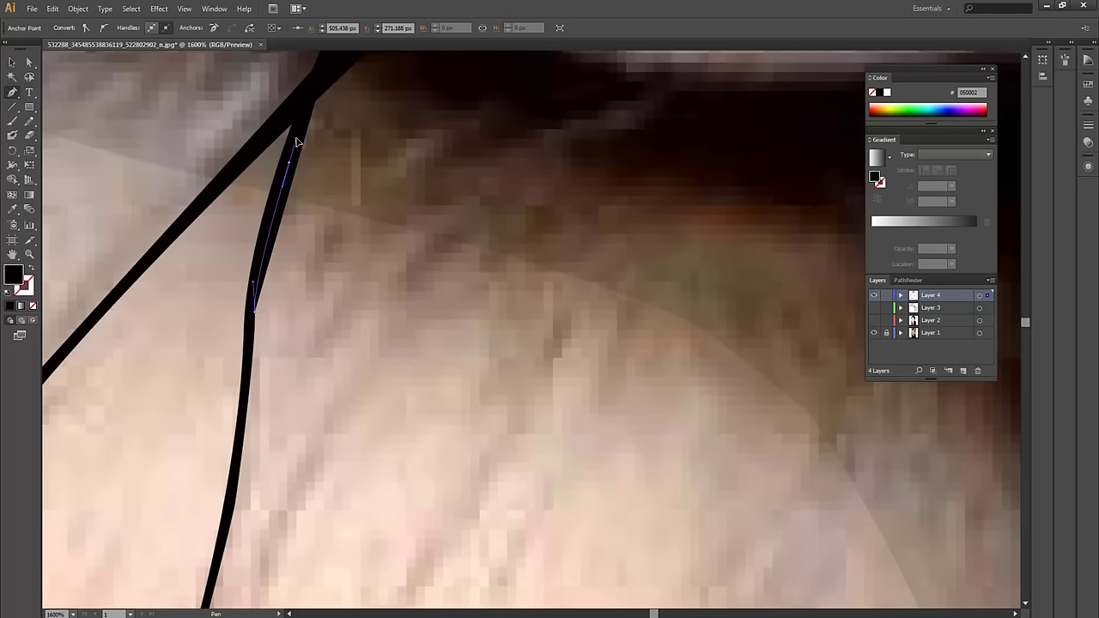
drag(299, 139, 283, 335)
drag(311, 190, 310, 191)
Zoom out and switch to the Selection tool to review all four strands
key(ctrl+minus)
key(ctrl+minus)
key(ctrl+minus)
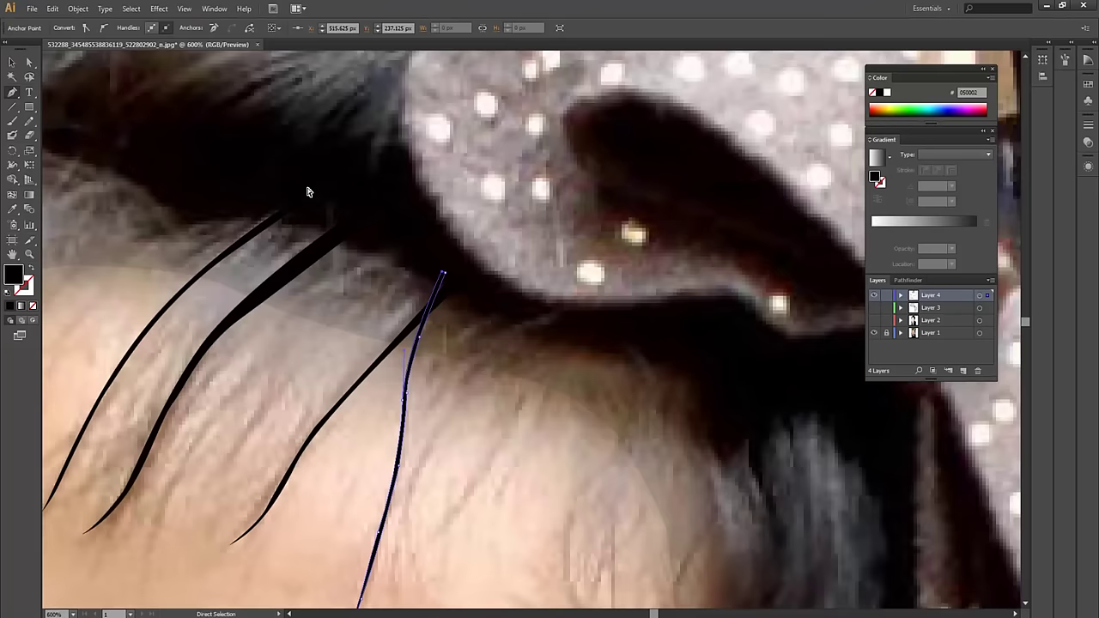
scroll(553, 347, down, 2)
scroll(553, 347, down, 2)
key(v)
scroll(552, 347, down, 2)
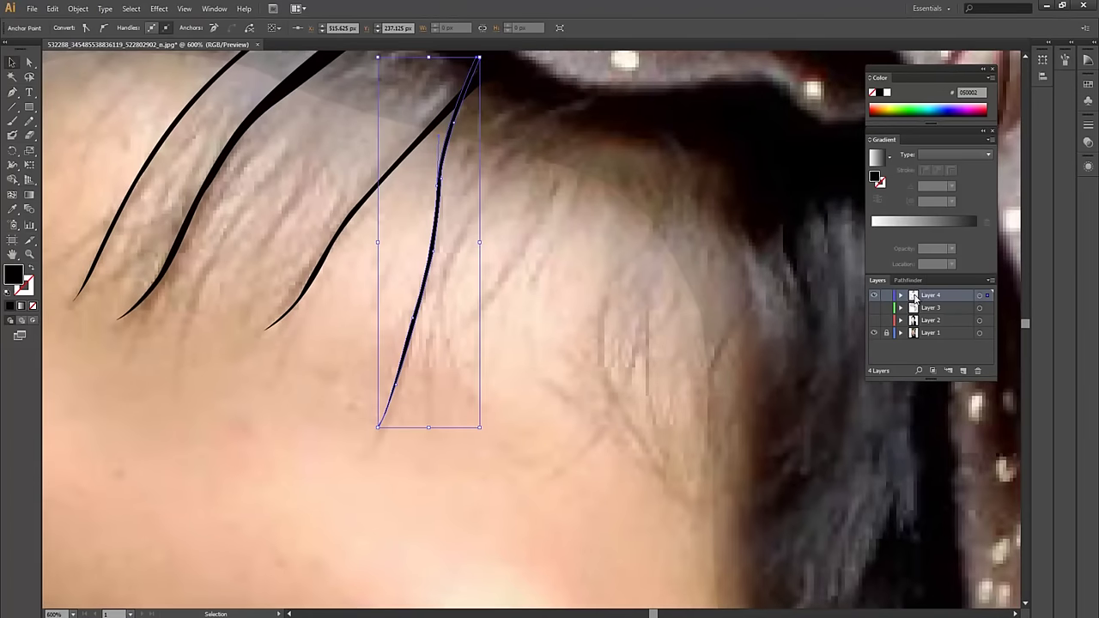
Hide Layers 2 and 3 to reveal the photo, framing the forehead hairline
key(ctrl+minus)
key(ctrl+minus)
key(ctrl+minus)
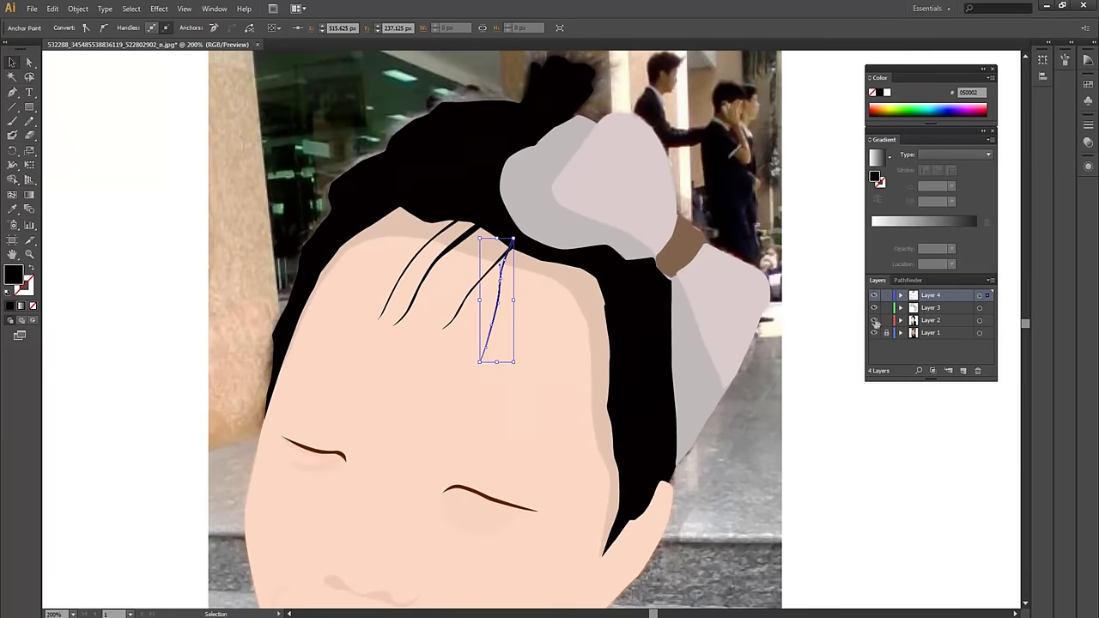
click(890, 440)
mouse_move(772, 446)
mouse_down()
mouse_move(777, 278)
mouse_move(780, 321)
mouse_up()
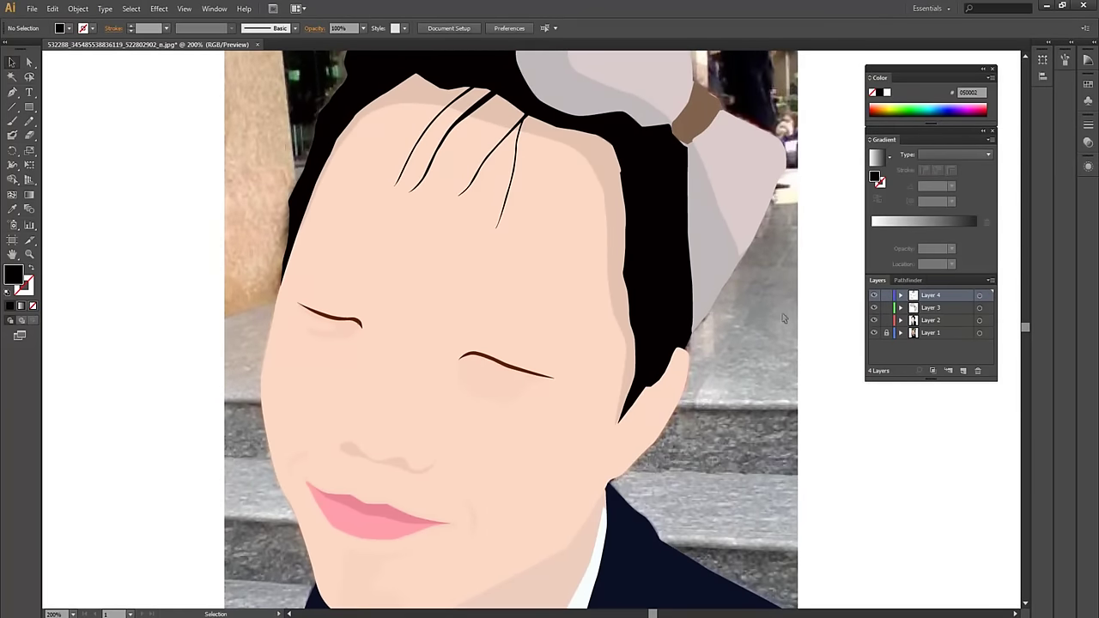
drag(755, 339, 678, 306)
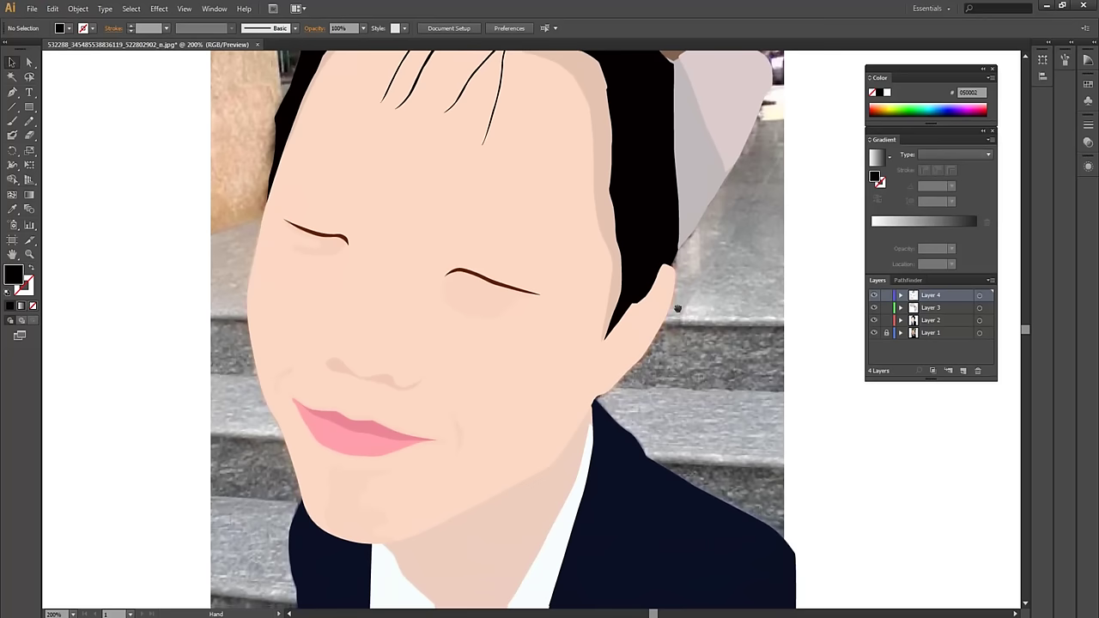
click(877, 320)
click(876, 308)
mouse_move(529, 215)
mouse_down()
mouse_move(503, 349)
mouse_move(471, 390)
mouse_up()
key(ctrl+plus)
Move and rotate two black hair strands into place along the hairline
click(424, 236)
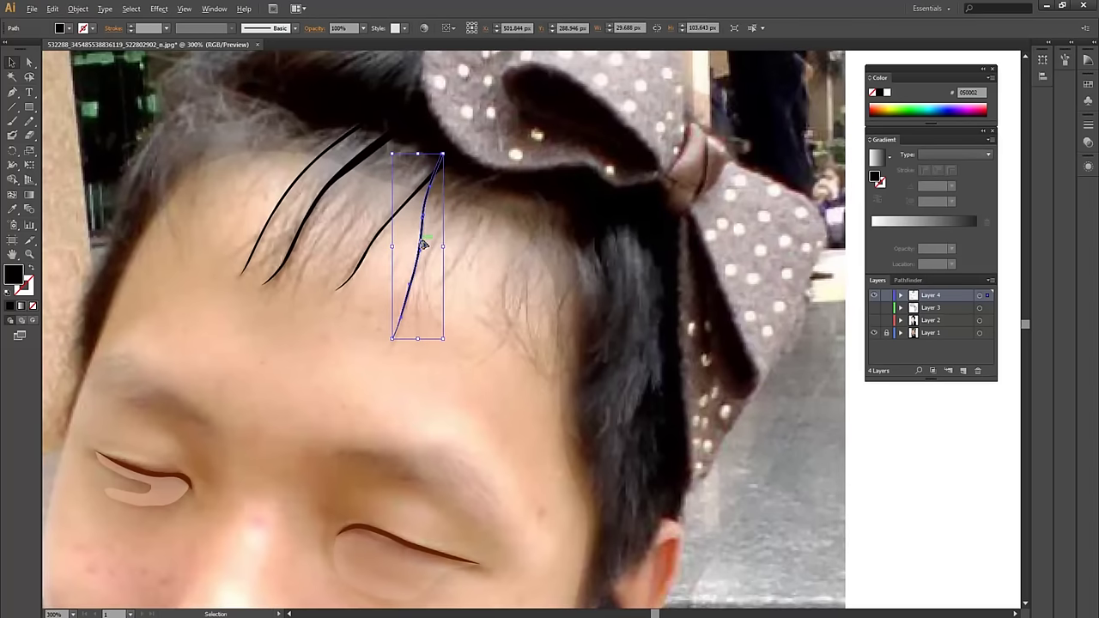
drag(421, 248, 474, 217)
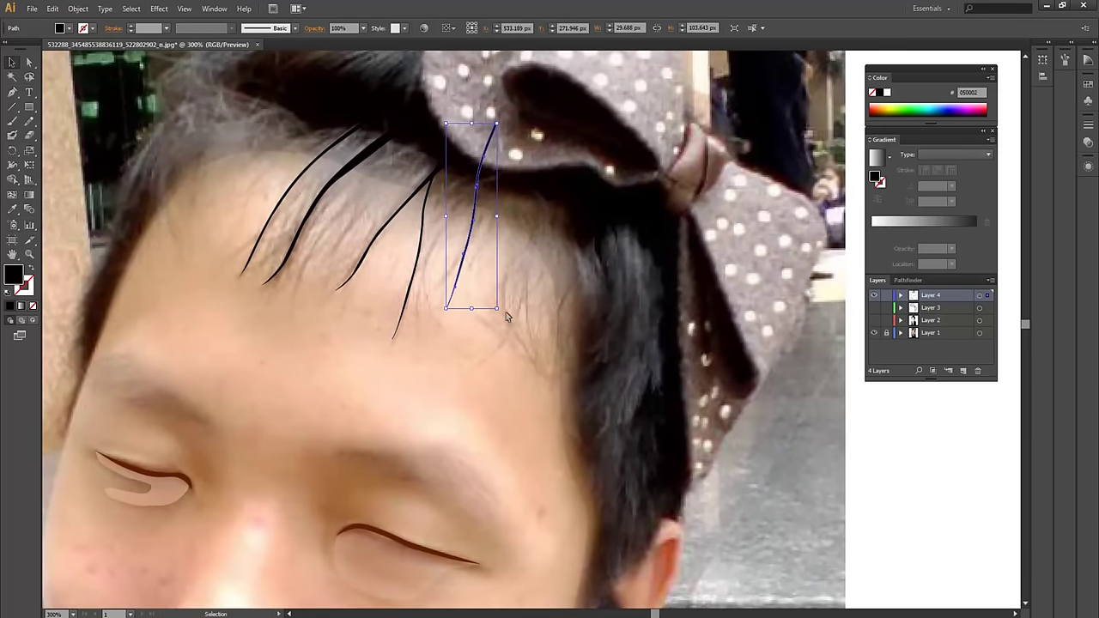
mouse_move(500, 311)
mouse_down()
mouse_move(490, 319)
mouse_move(503, 324)
mouse_up()
drag(457, 255, 521, 318)
click(386, 231)
drag(382, 240, 517, 265)
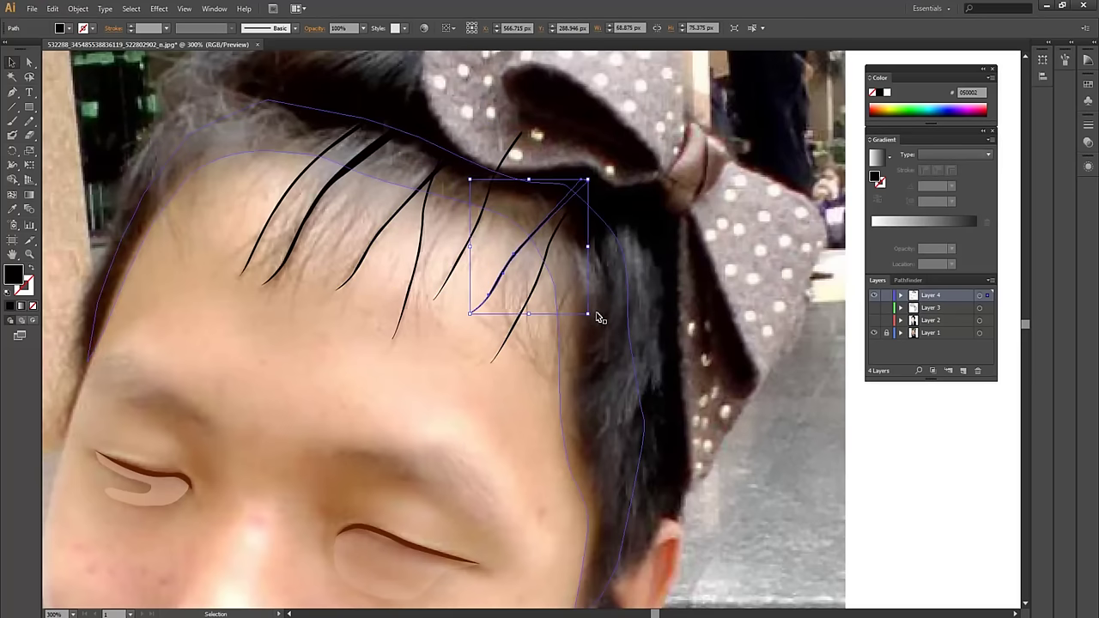
drag(591, 317, 622, 257)
drag(531, 281, 502, 307)
Copy, rotate and widen the left strand cluster, then place another duplicate further right
click(421, 244)
drag(421, 244, 447, 209)
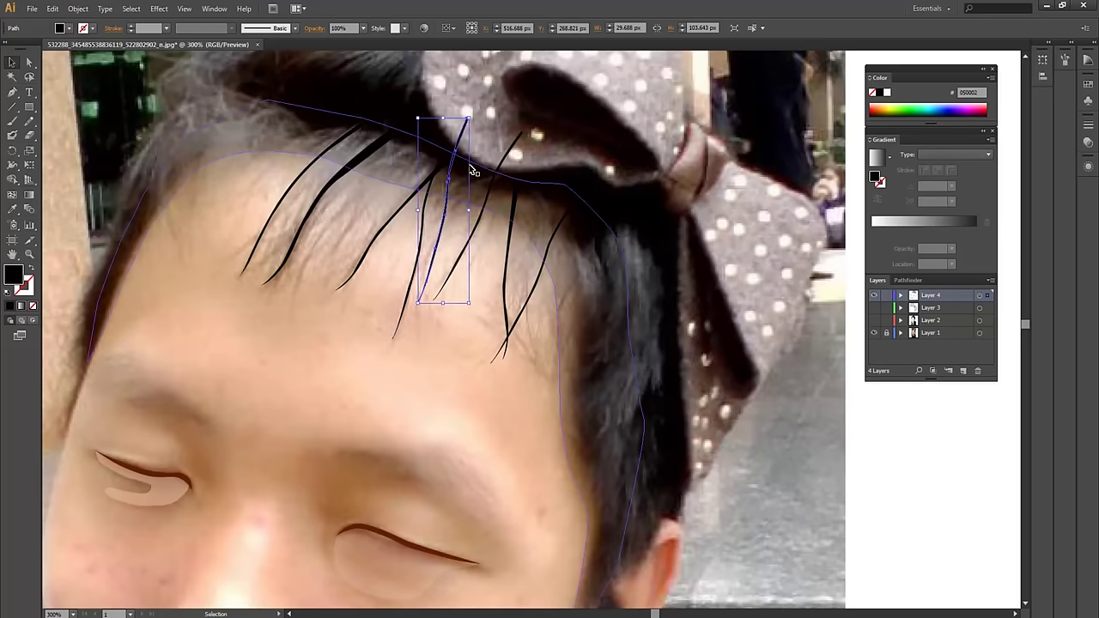
drag(470, 113, 474, 117)
drag(456, 182, 364, 170)
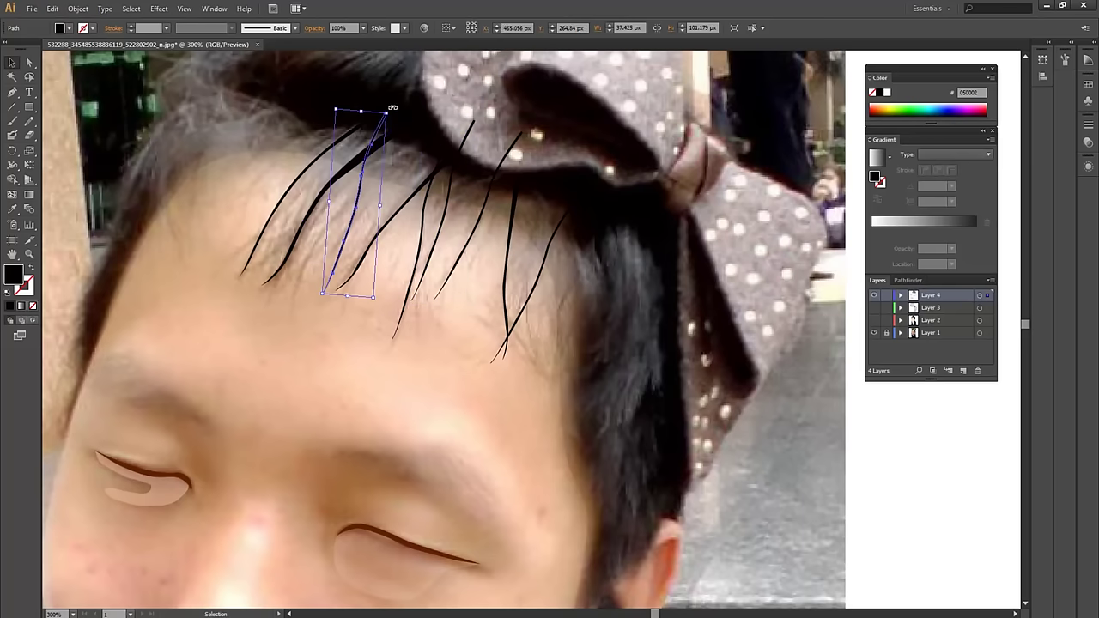
drag(392, 107, 436, 124)
drag(344, 209, 380, 197)
mouse_move(430, 127)
mouse_down()
mouse_move(409, 146)
mouse_move(362, 148)
mouse_up()
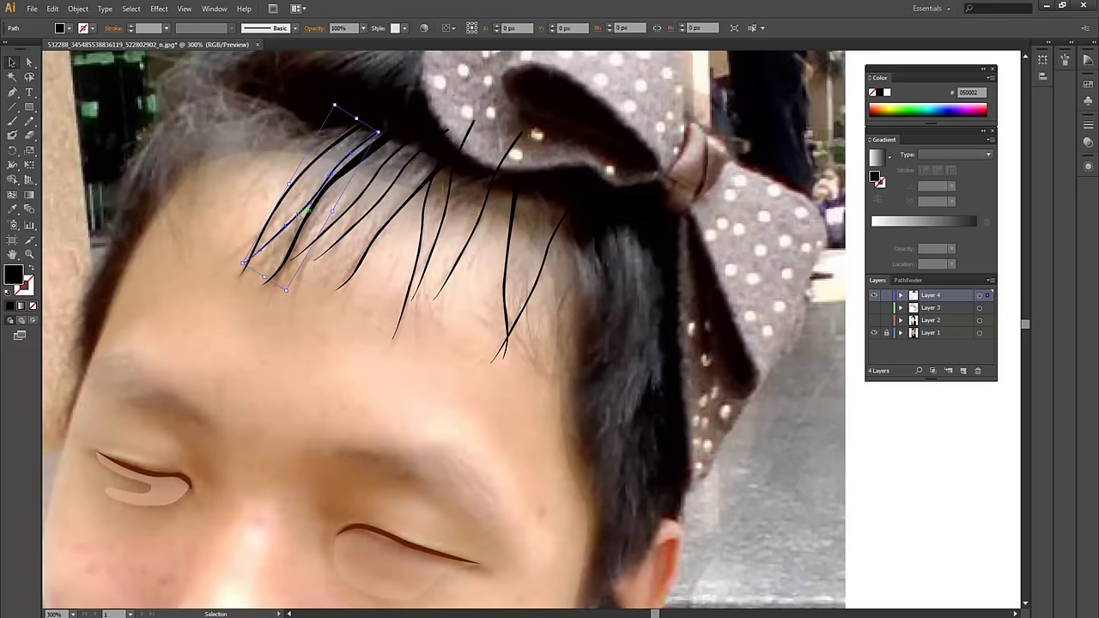
drag(336, 101, 322, 153)
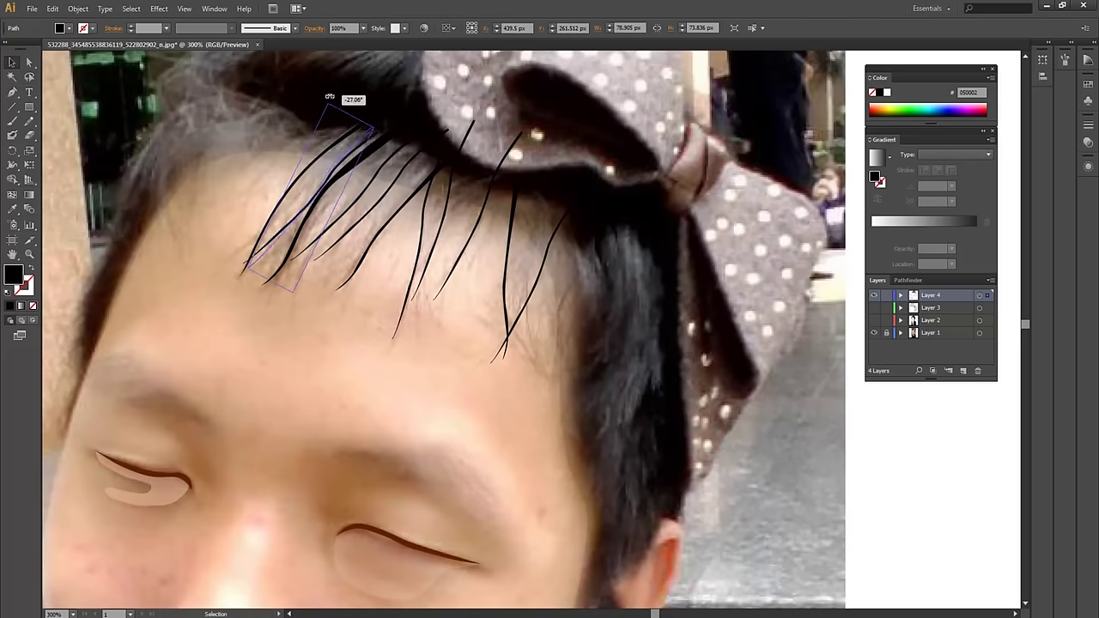
drag(300, 221, 286, 213)
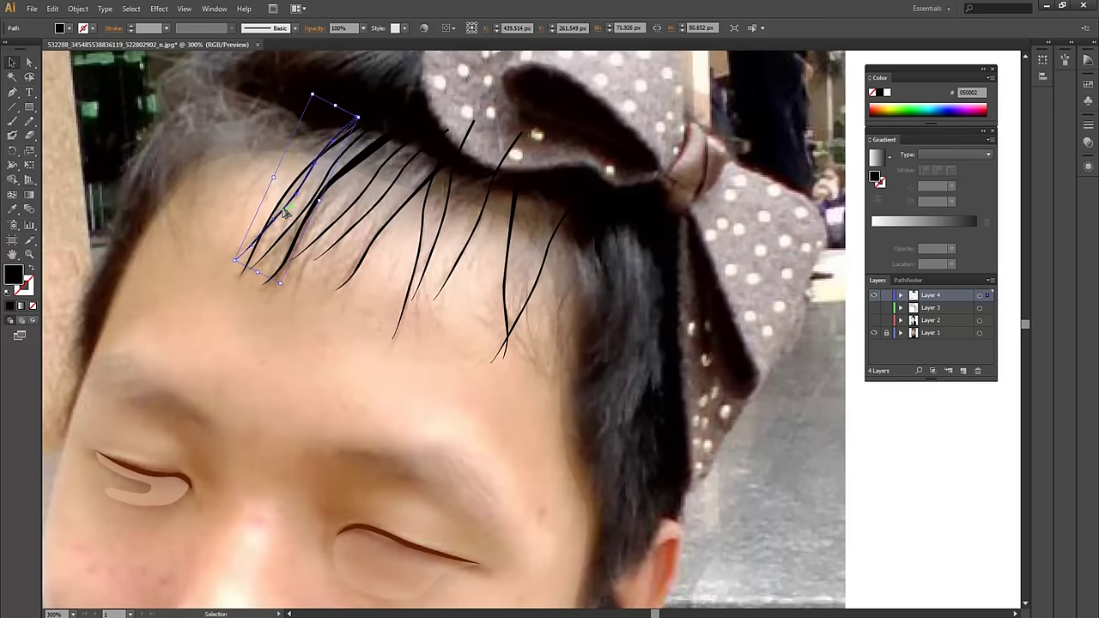
drag(360, 117, 378, 116)
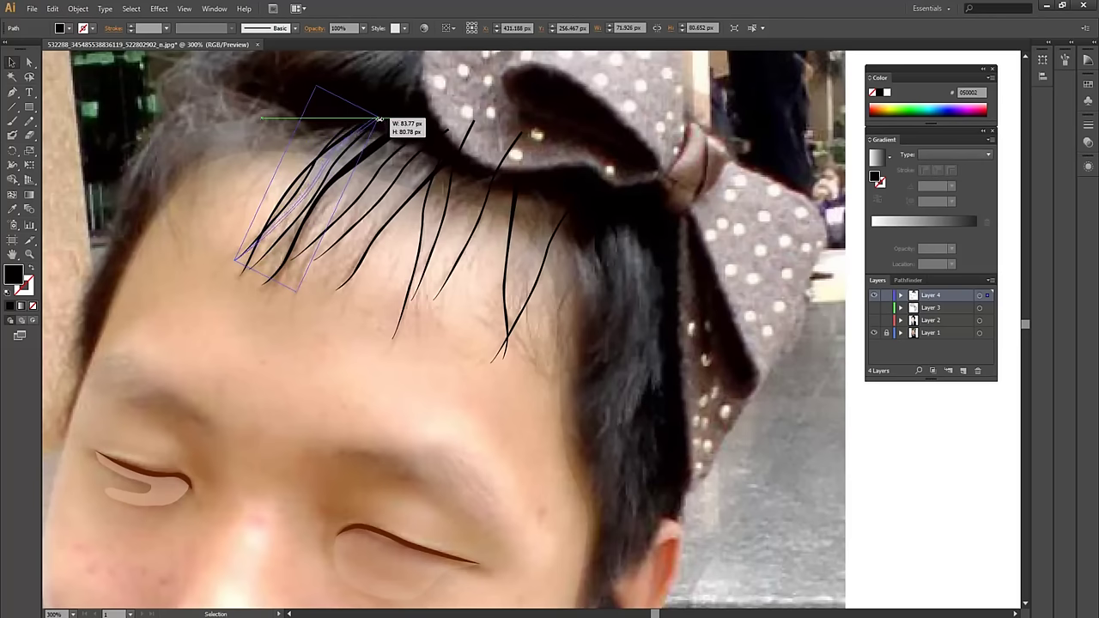
drag(315, 193, 559, 256)
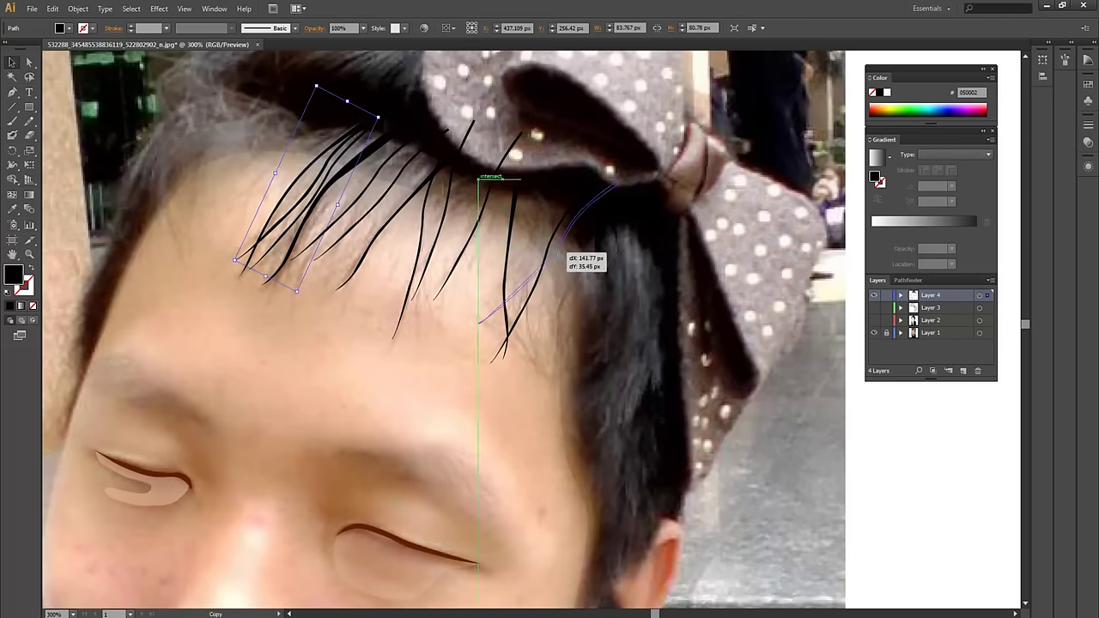
Duplicate and rotate more upright strand copies across the left and centre of the fringe
click(623, 182)
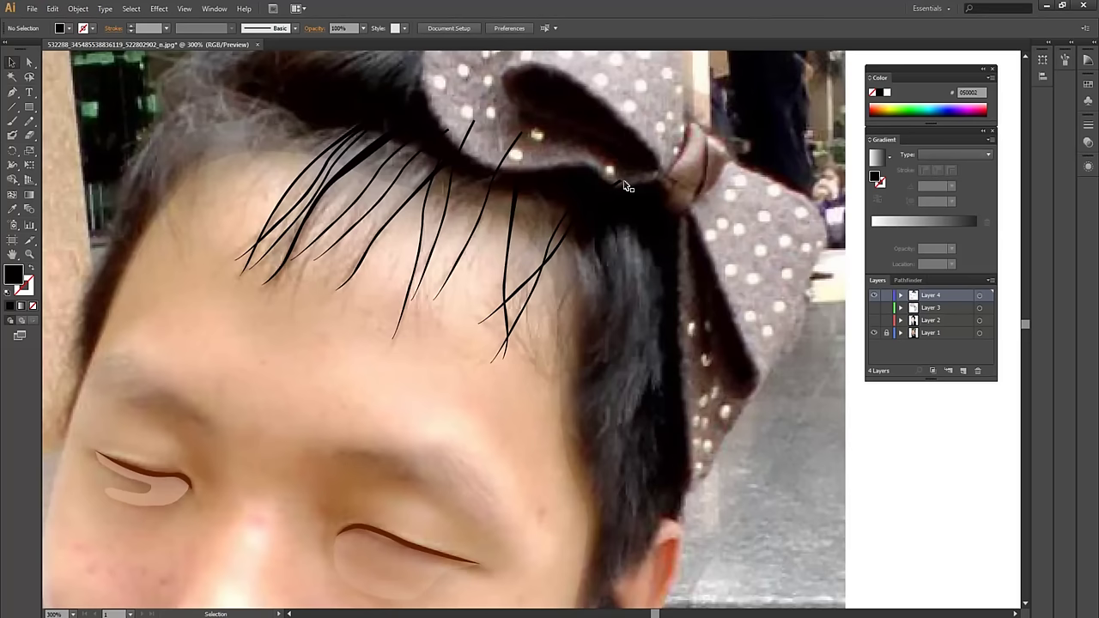
drag(626, 177, 544, 151)
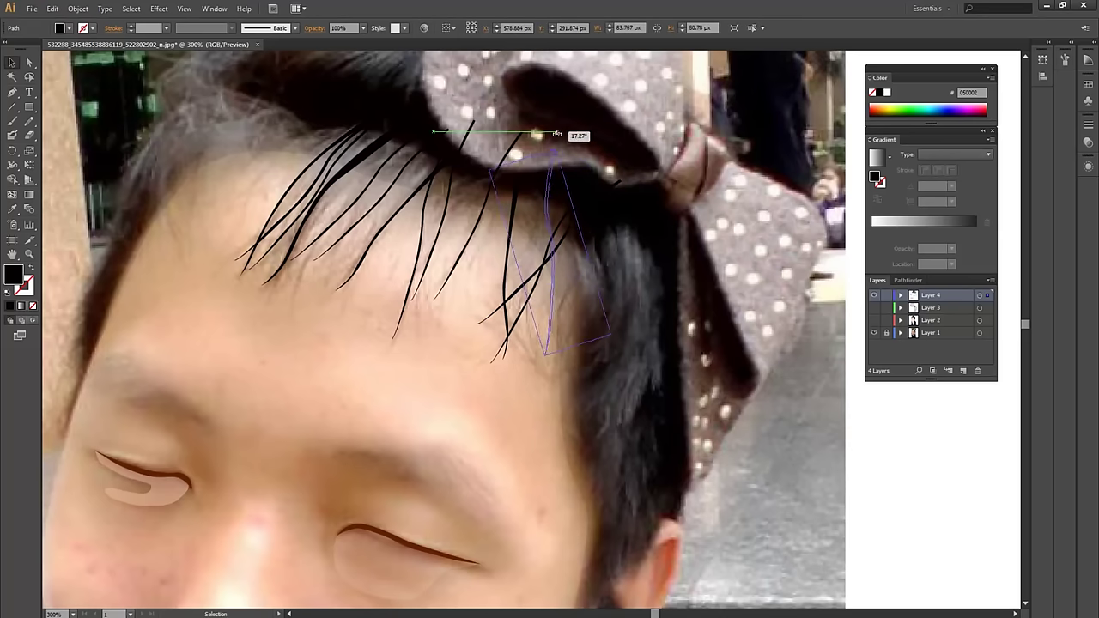
drag(544, 199, 519, 189)
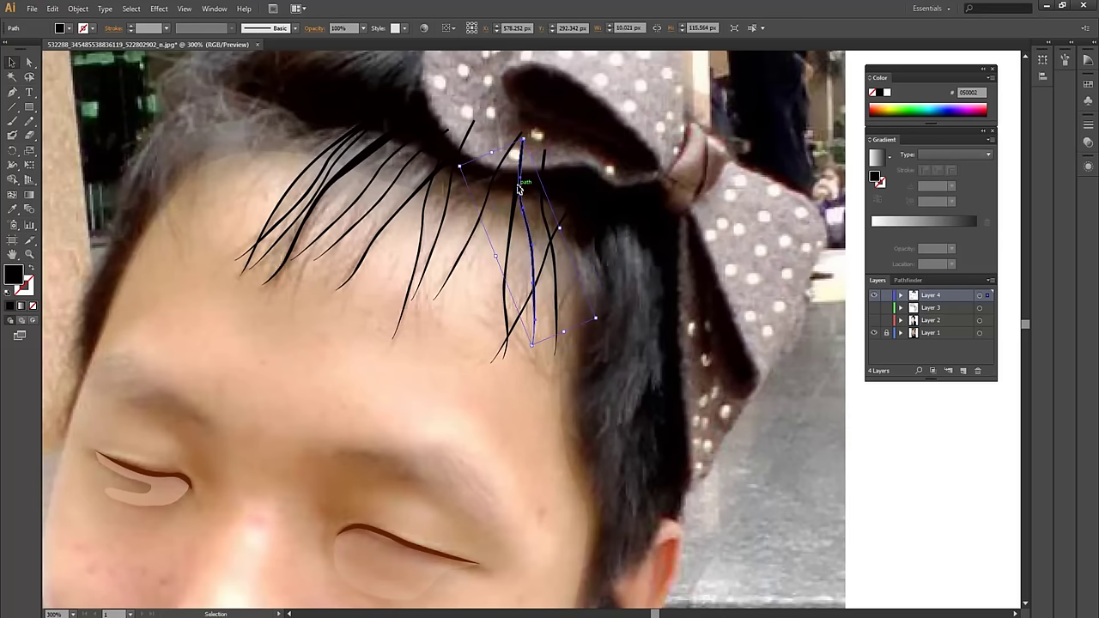
drag(521, 207, 515, 196)
drag(498, 117, 536, 123)
mouse_move(483, 255)
mouse_down()
mouse_move(502, 225)
mouse_move(461, 223)
mouse_up()
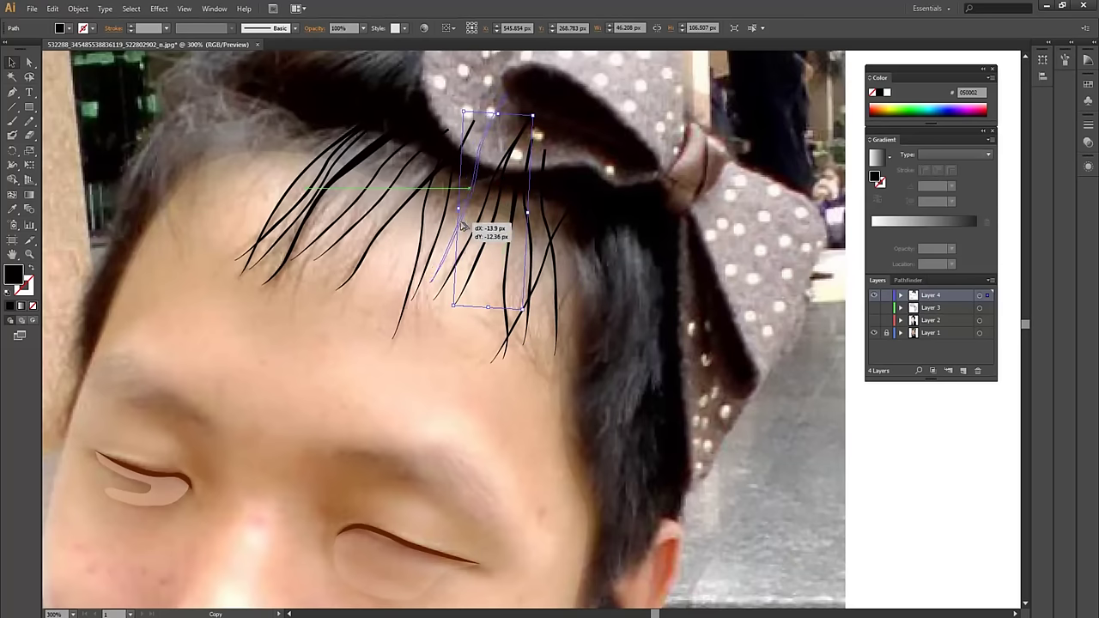
mouse_move(496, 129)
mouse_down()
mouse_move(300, 103)
mouse_move(323, 91)
mouse_move(364, 122)
mouse_up()
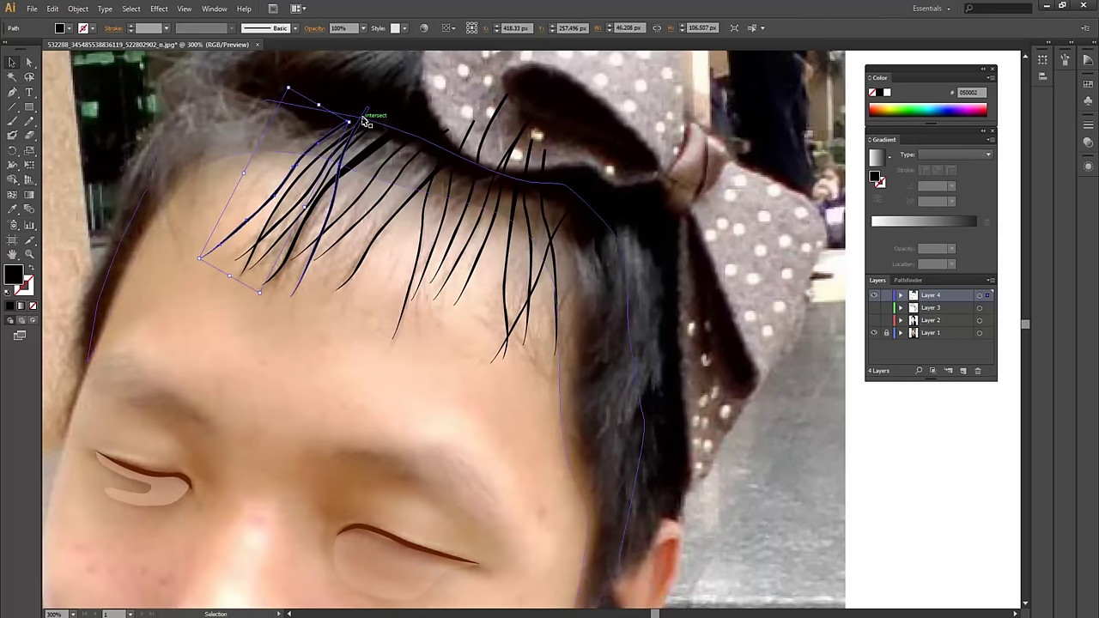
mouse_move(286, 183)
mouse_down()
mouse_move(297, 142)
mouse_move(309, 157)
mouse_move(477, 192)
mouse_move(491, 185)
mouse_up()
mouse_move(549, 122)
mouse_down()
mouse_move(506, 125)
mouse_move(535, 74)
mouse_up()
Drop further strand copies near the bow and make Layer 2 visible again
mouse_move(488, 103)
mouse_down()
mouse_move(463, 110)
mouse_move(429, 88)
mouse_move(605, 183)
mouse_move(573, 134)
mouse_move(583, 185)
mouse_up()
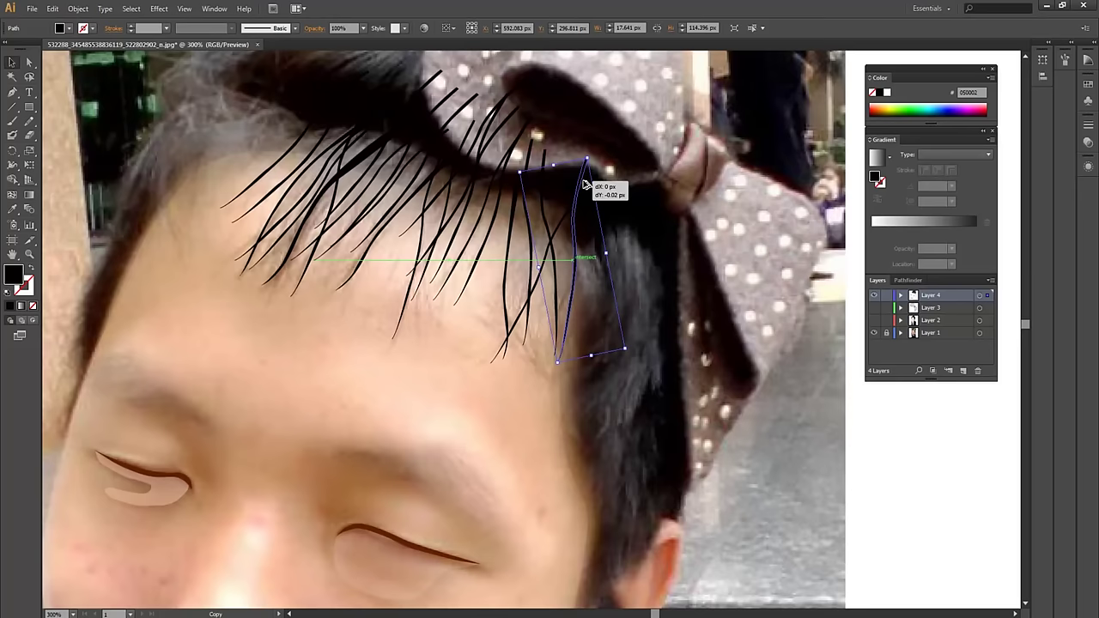
mouse_move(584, 185)
mouse_down()
mouse_move(598, 151)
mouse_move(582, 146)
mouse_up()
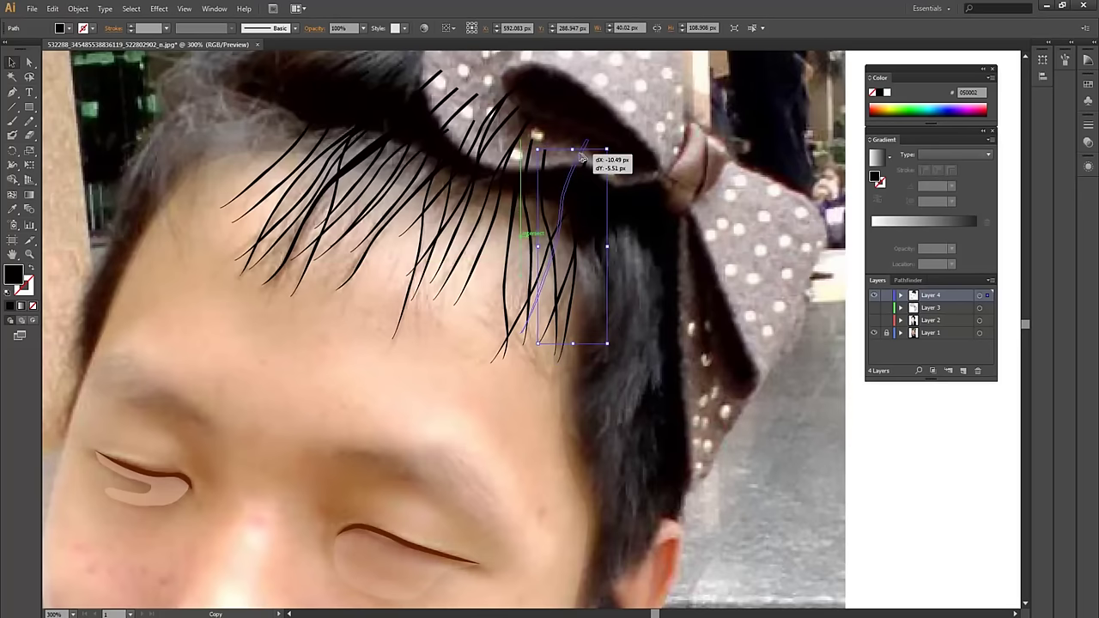
mouse_move(582, 146)
mouse_down()
mouse_move(564, 131)
mouse_move(418, 89)
mouse_up()
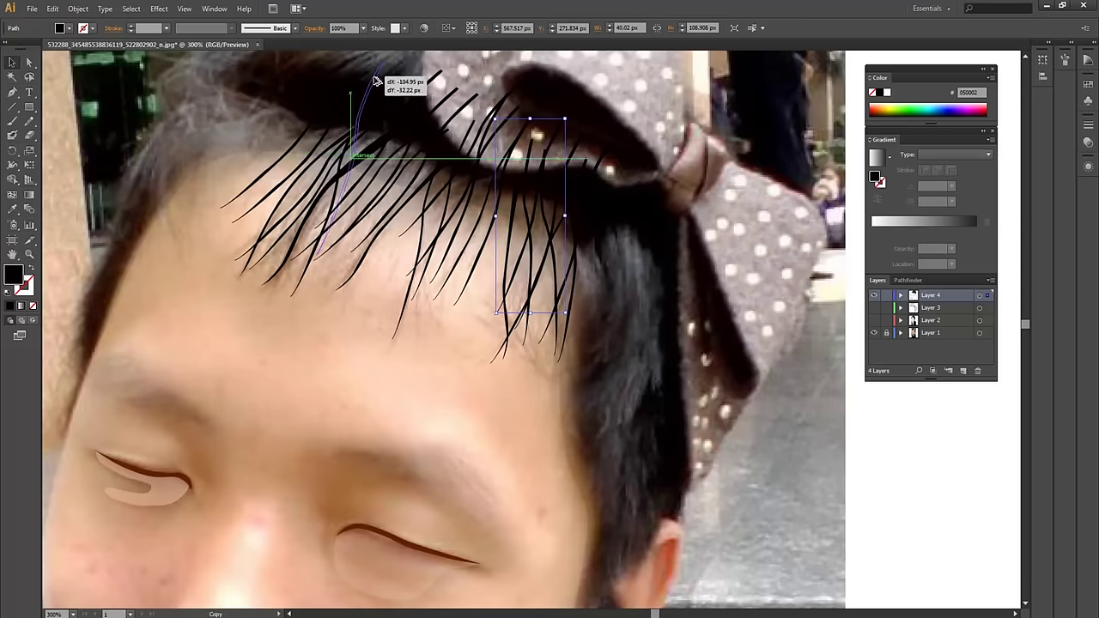
drag(417, 89, 487, 123)
click(874, 319)
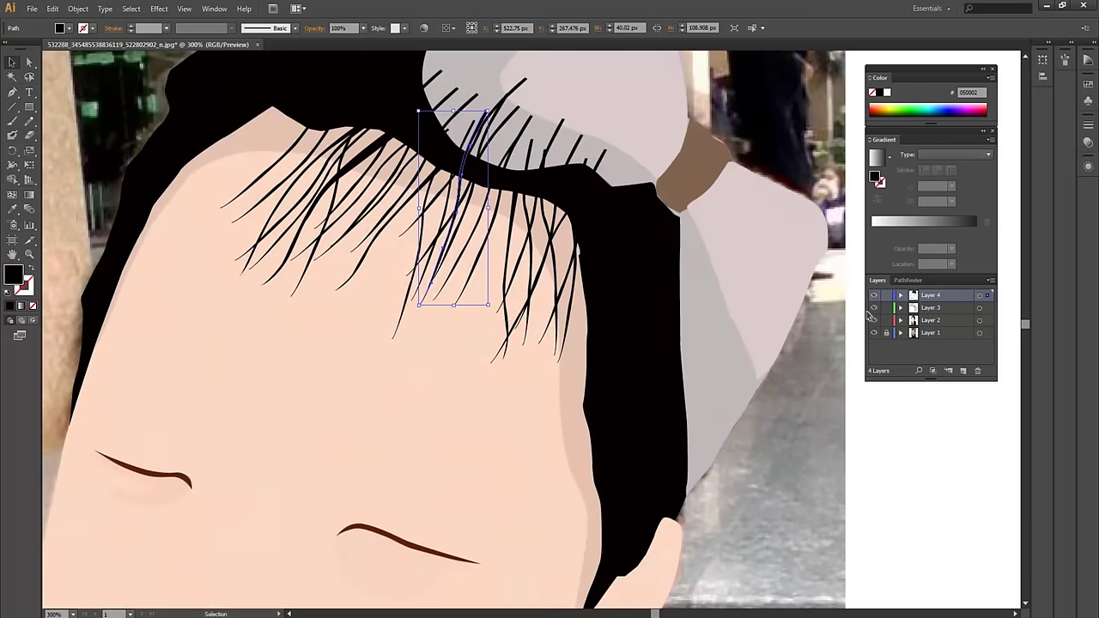
Hide the flat-colour artwork and zoom in on the photo's eyes and brows
click(930, 515)
key(ctrl+minus)
key(ctrl+minus)
drag(695, 501, 718, 395)
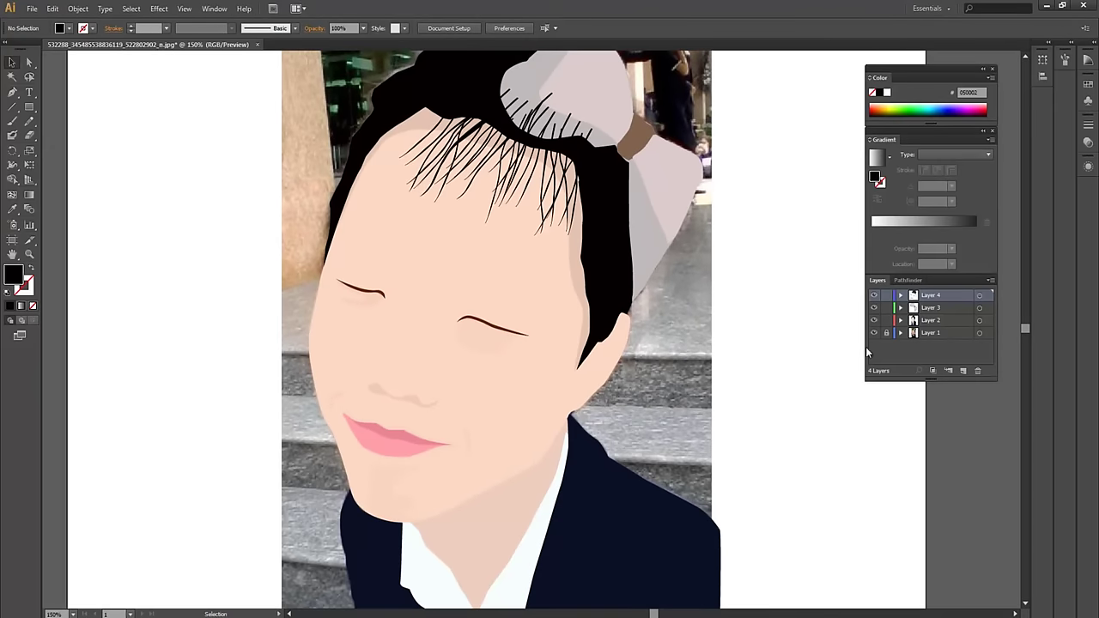
click(874, 319)
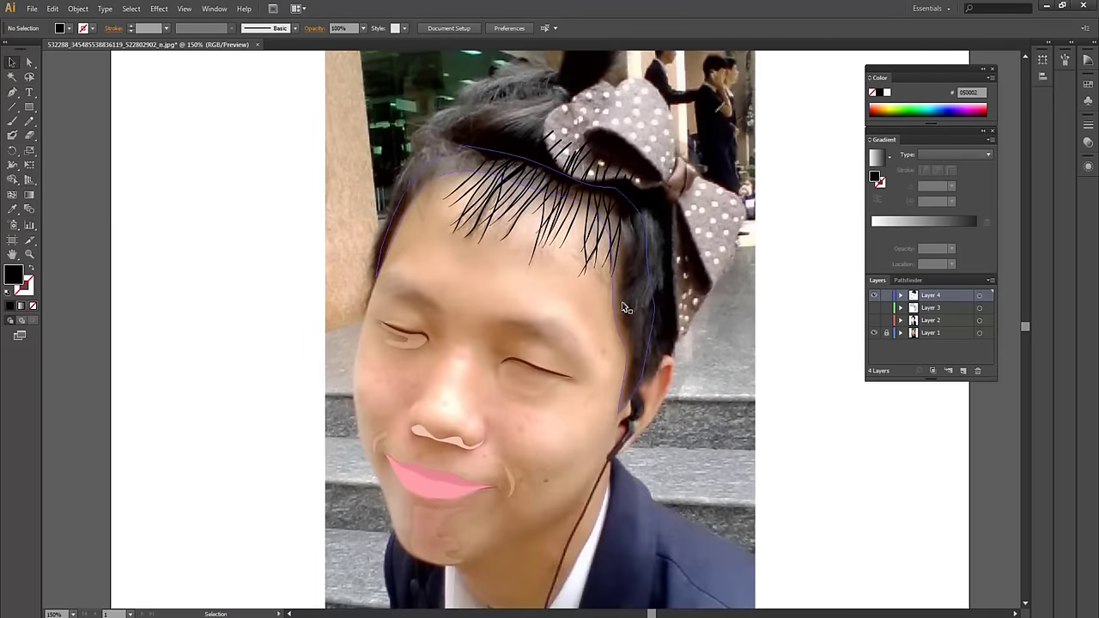
key(ctrl+plus)
mouse_move(613, 297)
mouse_down()
mouse_move(613, 314)
mouse_move(561, 274)
mouse_move(568, 258)
mouse_up()
key(ctrl+plus)
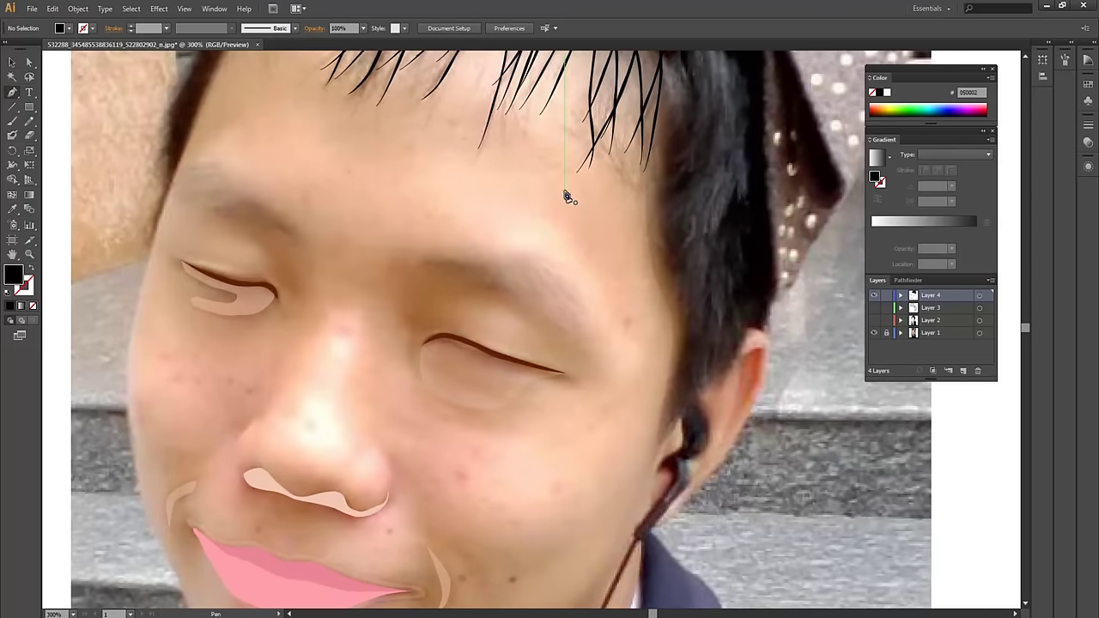
Trace a highlight shape above the right eyebrow with the Pen tool
drag(567, 187, 589, 260)
mouse_move(612, 299)
mouse_down()
mouse_move(634, 324)
mouse_move(636, 301)
mouse_up()
key(ctrl+z)
key(ctrl+z)
drag(500, 219, 500, 220)
mouse_move(603, 282)
mouse_down()
mouse_move(624, 332)
mouse_move(607, 336)
mouse_move(569, 282)
mouse_up()
drag(527, 251, 507, 255)
drag(480, 220, 481, 226)
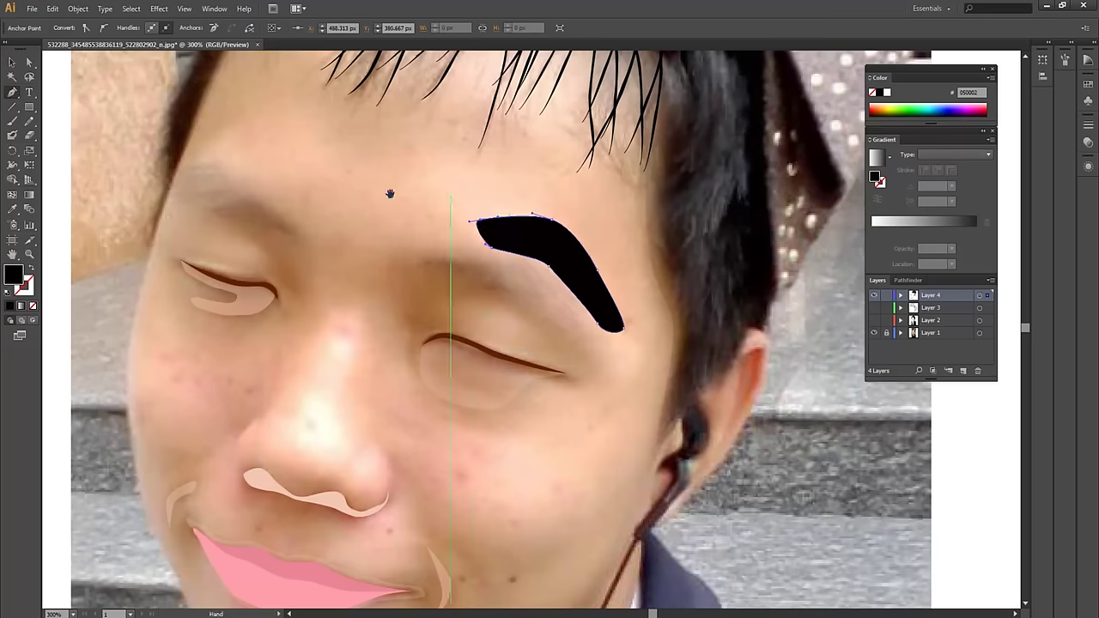
Trace the two nose and nostril highlight shapes
drag(424, 192, 470, 130)
drag(385, 323, 381, 346)
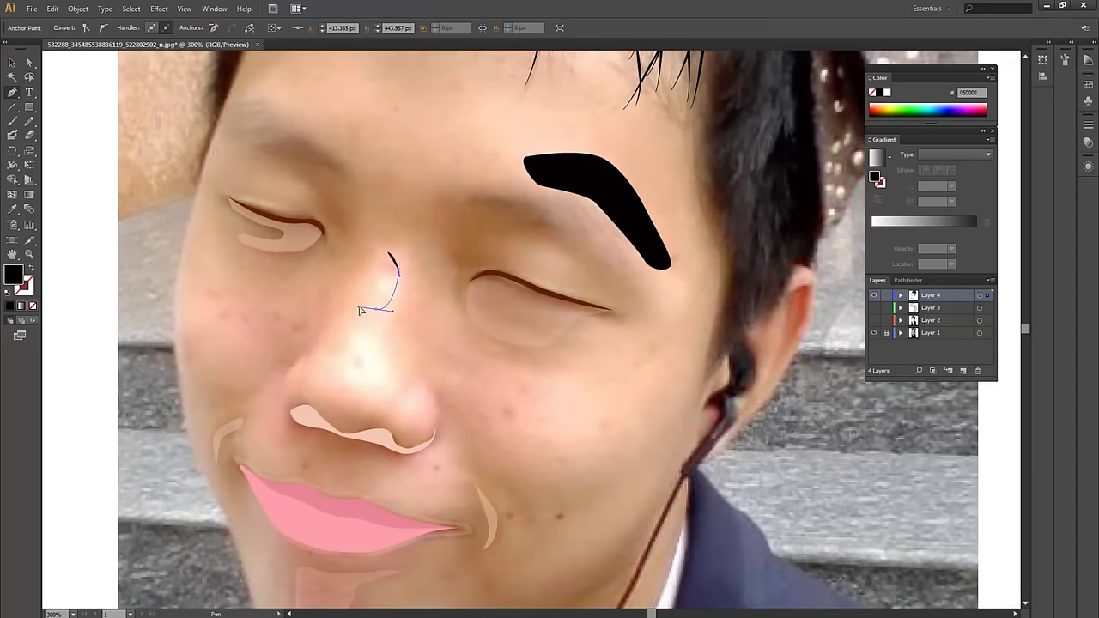
drag(389, 256, 381, 259)
mouse_move(370, 308)
mouse_down()
mouse_move(370, 338)
mouse_move(372, 319)
mouse_up()
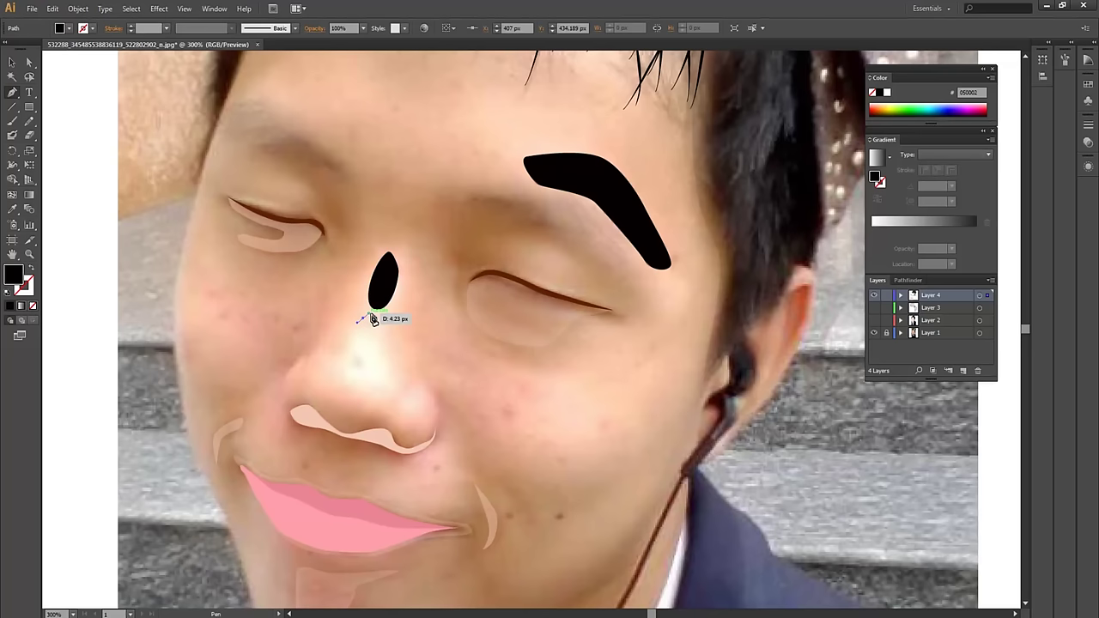
drag(398, 373, 396, 400)
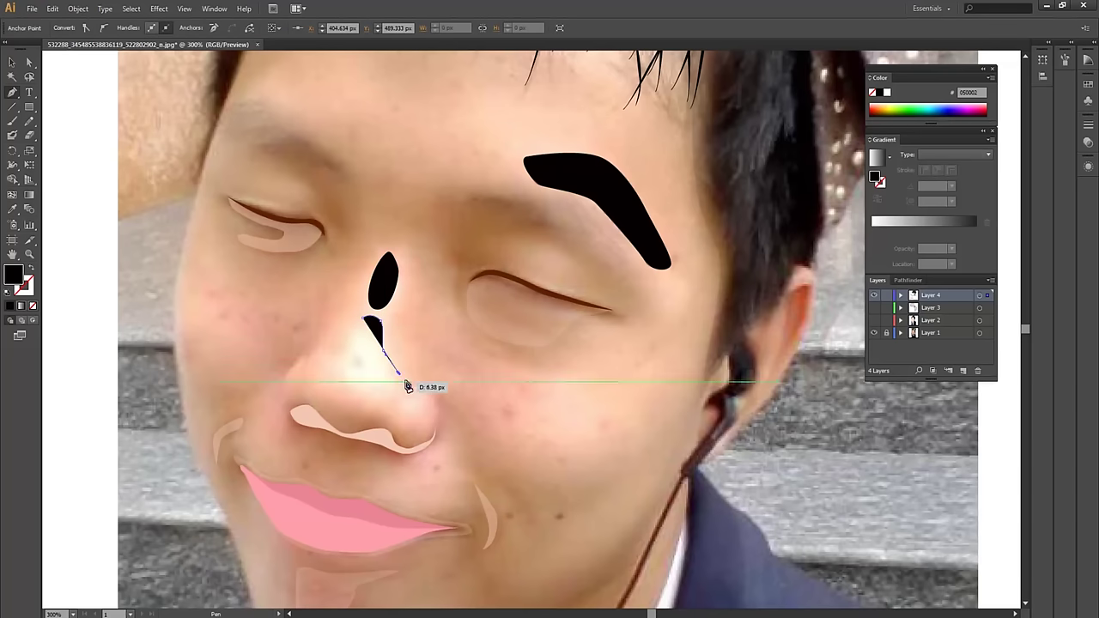
drag(329, 389, 335, 361)
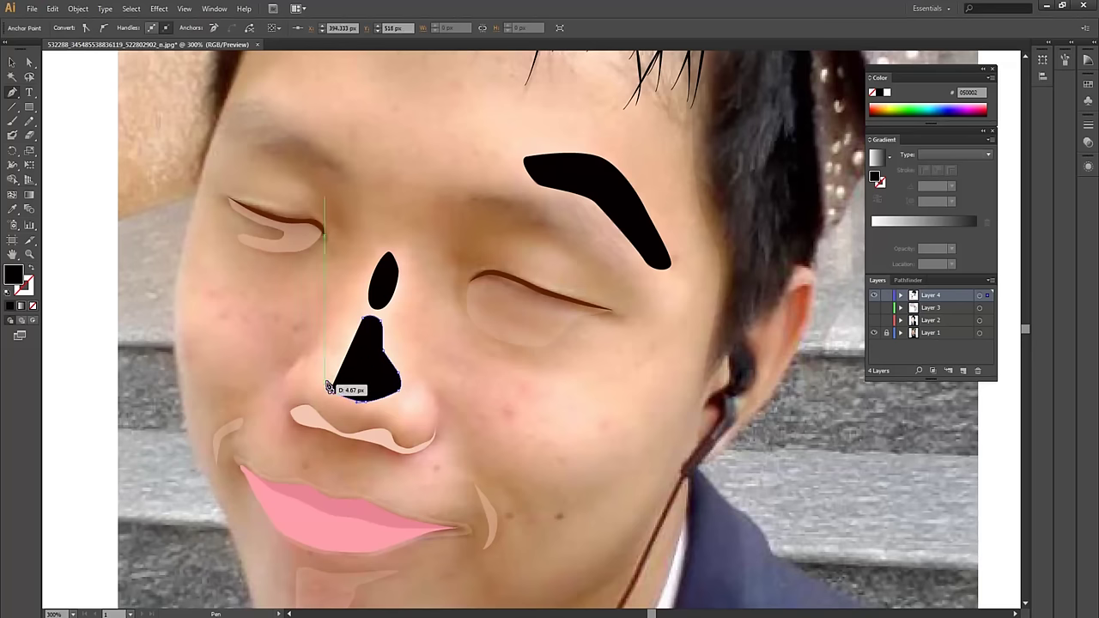
drag(362, 321, 367, 326)
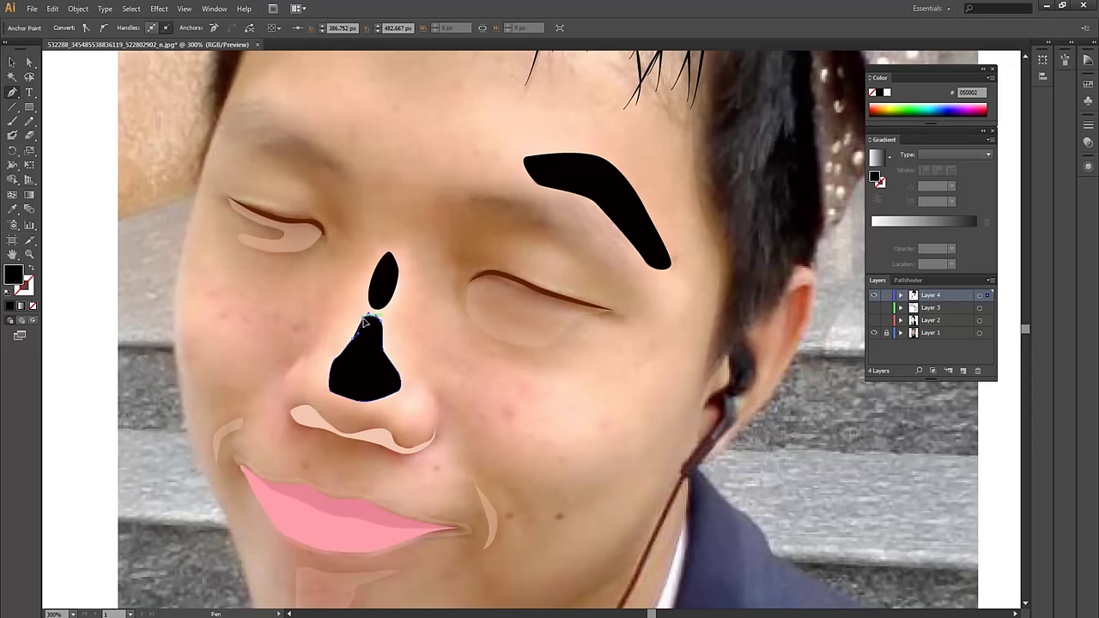
Trace a rounded highlight shape on the right cheek
mouse_move(407, 393)
mouse_down()
mouse_move(404, 414)
mouse_move(423, 421)
mouse_move(420, 397)
mouse_up()
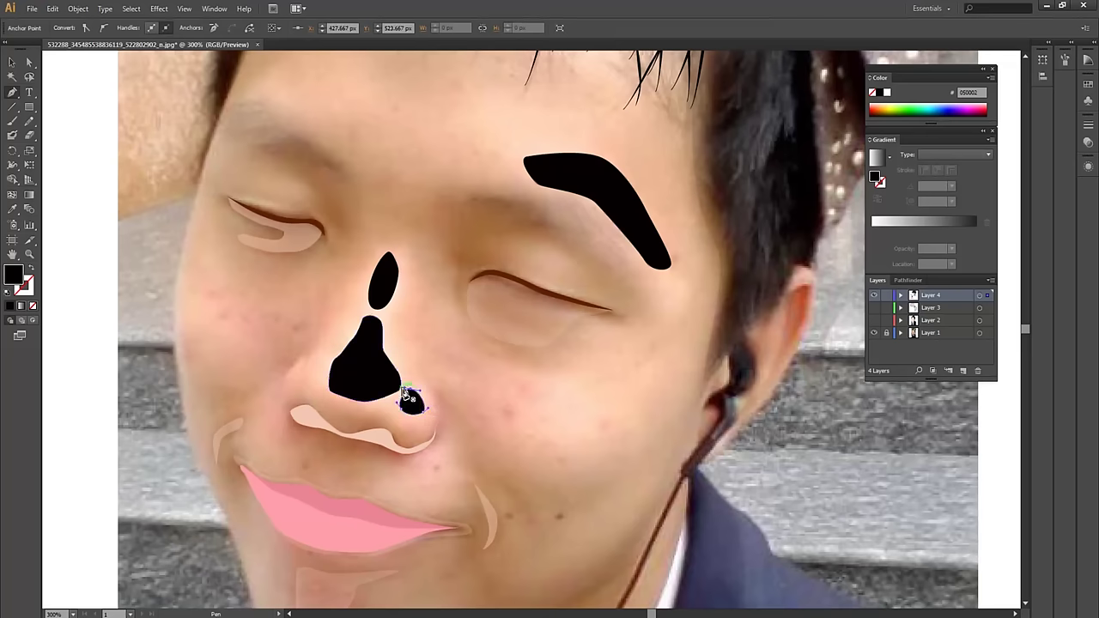
drag(559, 391, 540, 403)
drag(524, 449, 589, 468)
key(ctrl+z)
drag(632, 437, 631, 418)
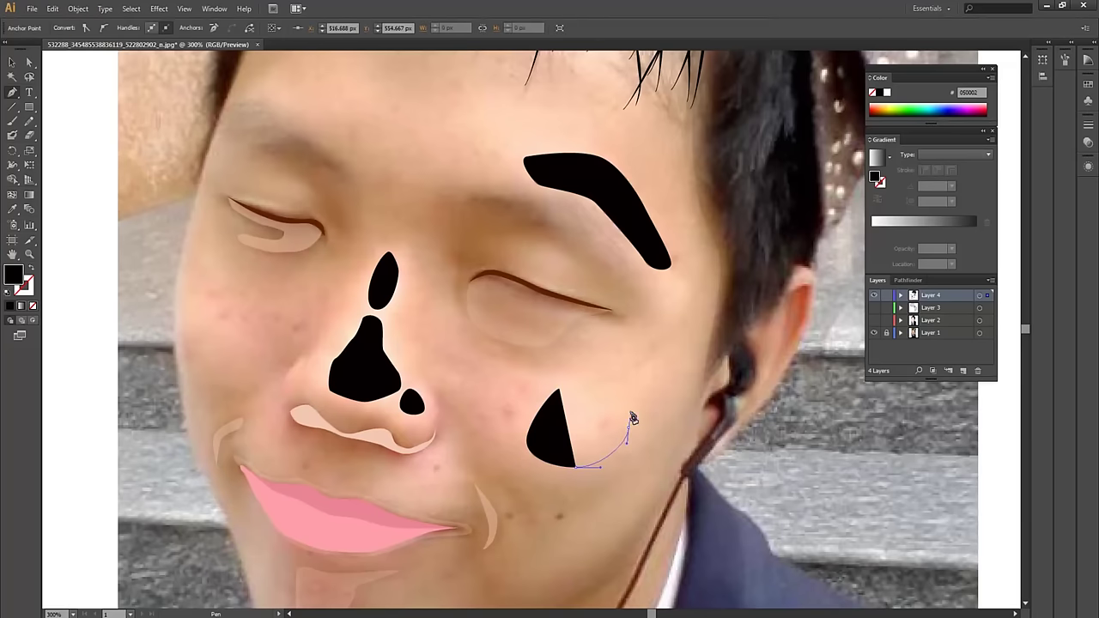
drag(559, 391, 573, 399)
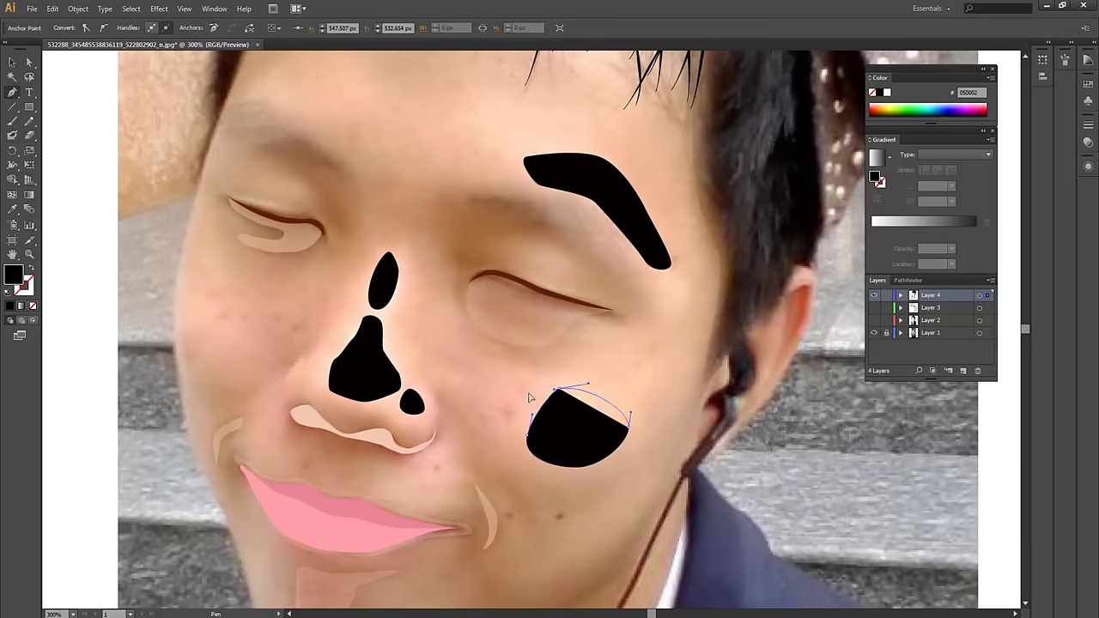
Trace the forehead highlight shape along the hairline
mouse_move(490, 321)
mouse_down()
mouse_move(494, 523)
mouse_move(473, 523)
mouse_up()
click(396, 137)
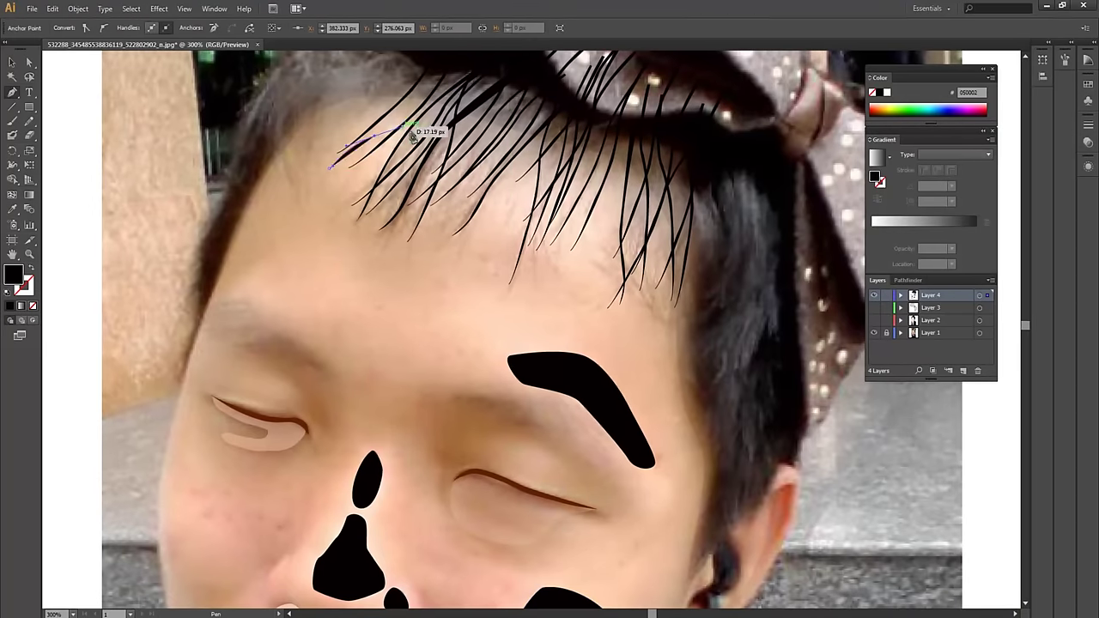
drag(616, 186, 622, 201)
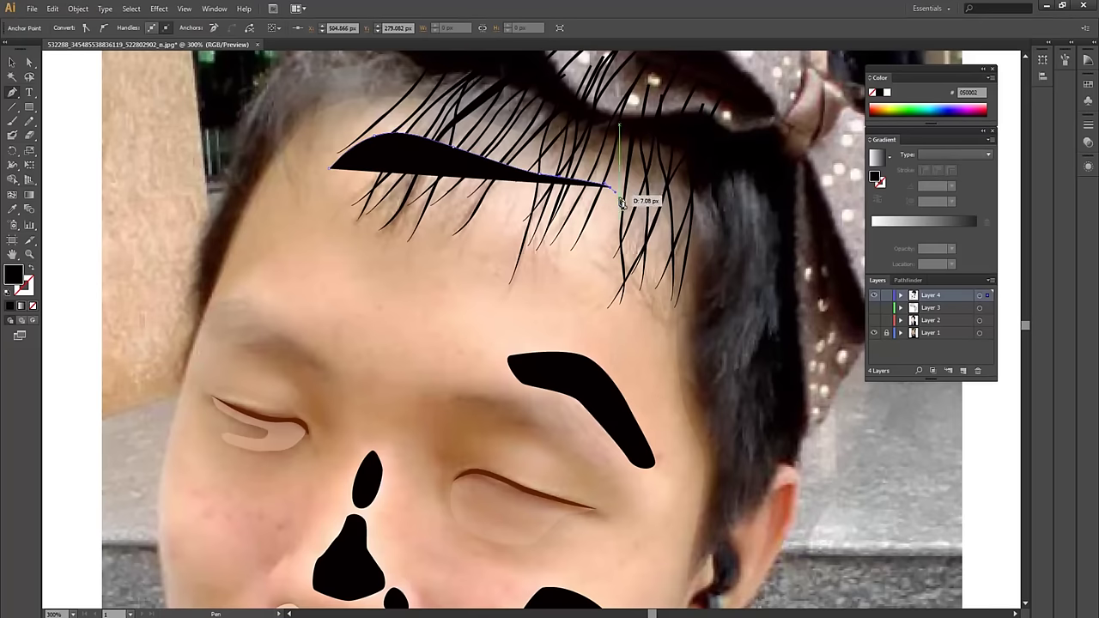
click(633, 285)
click(513, 230)
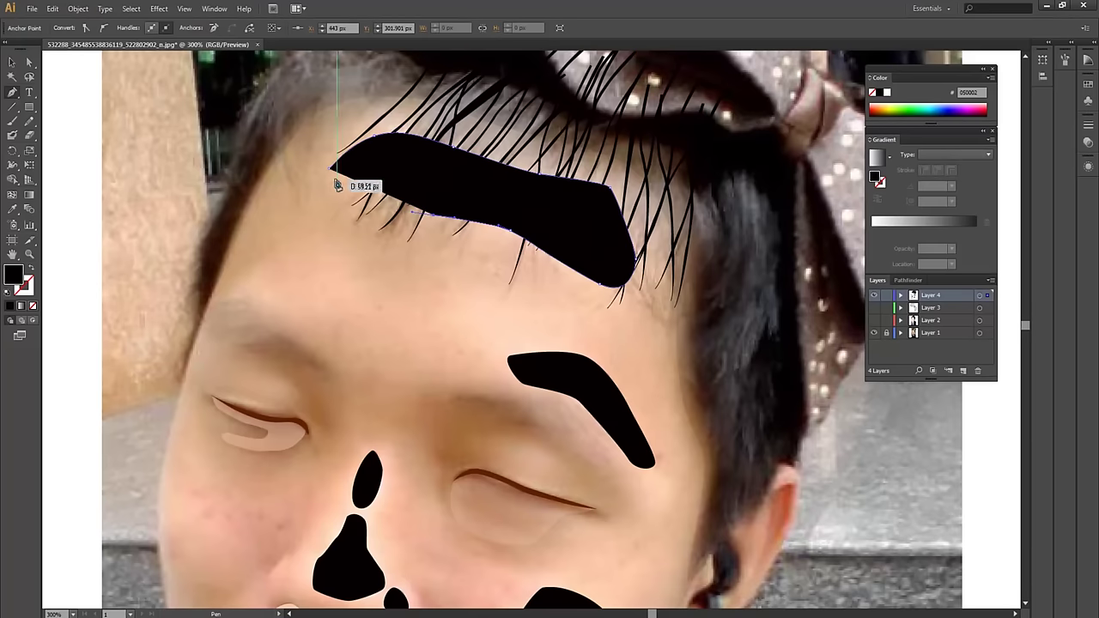
drag(330, 168, 343, 153)
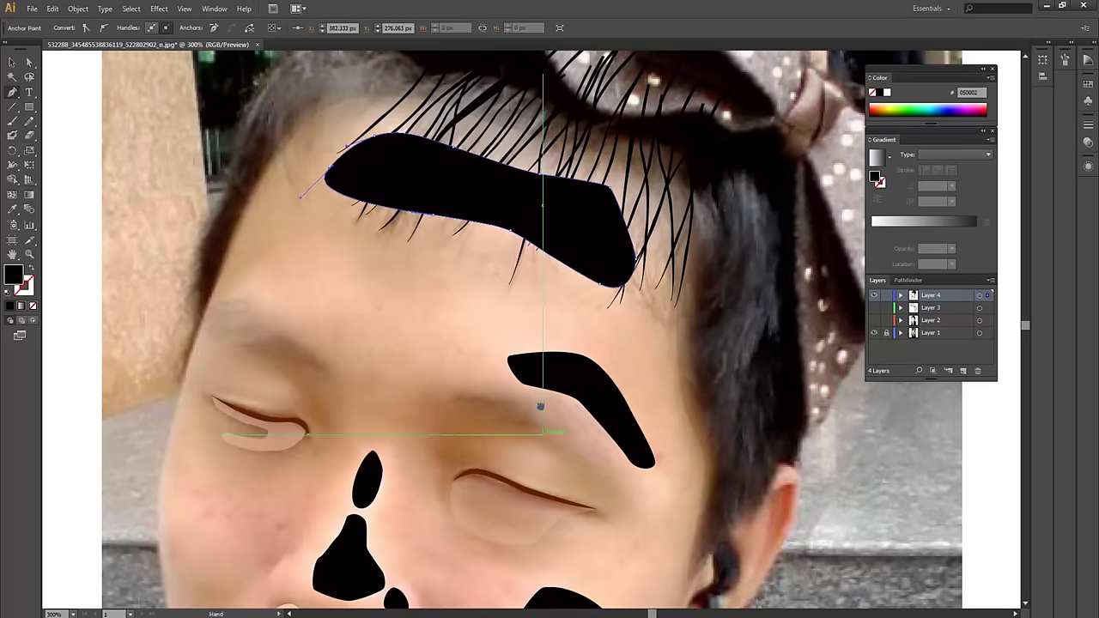
Select the brow, forehead, nose and cheek highlights and show the flat artwork again
scroll(545, 429, down, 3)
key(v)
shift+click(567, 311)
shift+click(362, 410)
shift+click(354, 463)
shift+click(562, 550)
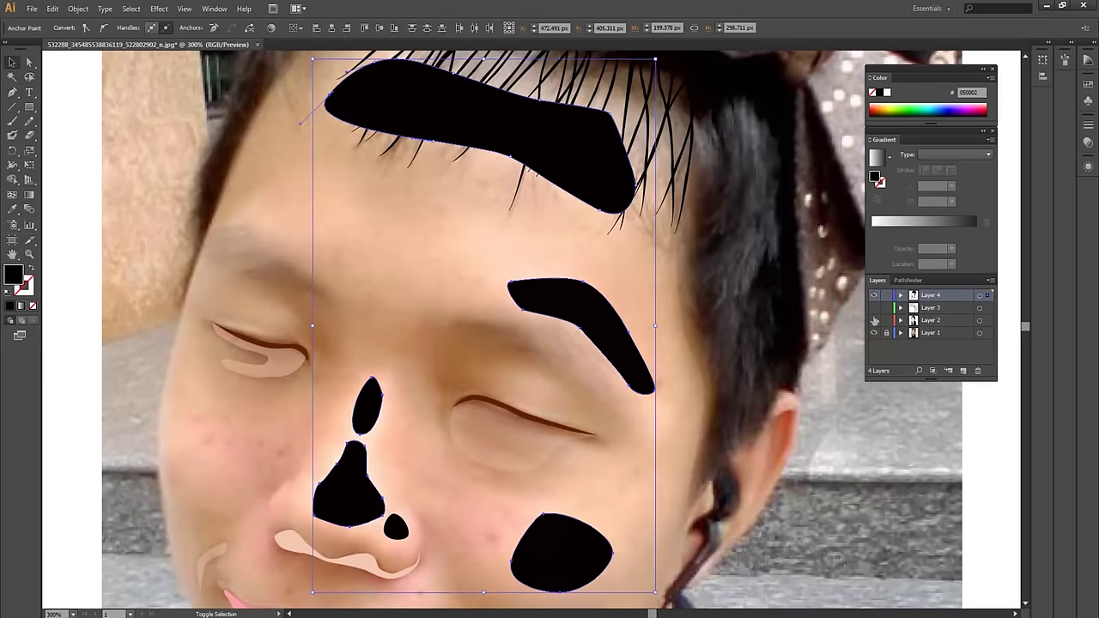
click(875, 320)
Fill the selected highlight shapes with pale skin colour F9E3D7
scroll(618, 252, down, 2)
key(i)
click(428, 240)
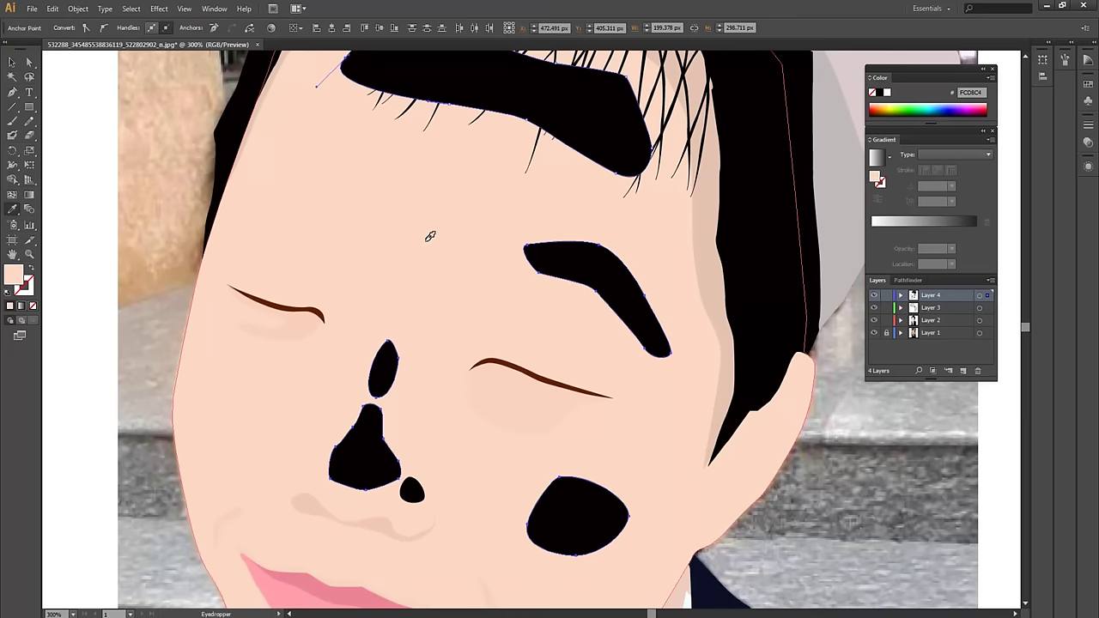
double_click(14, 273)
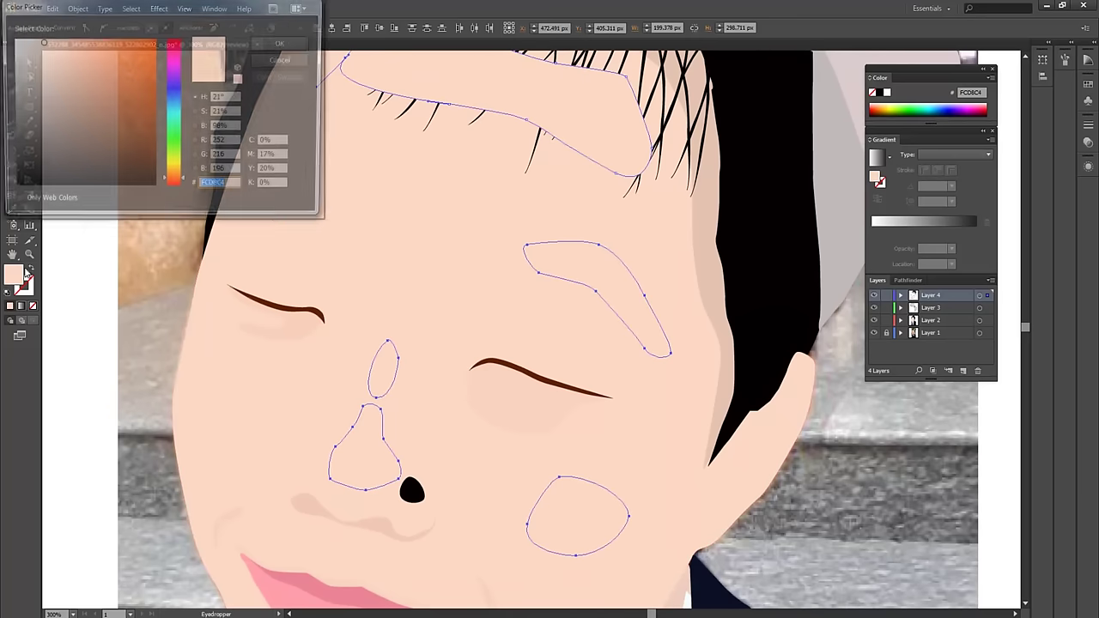
drag(38, 43, 30, 40)
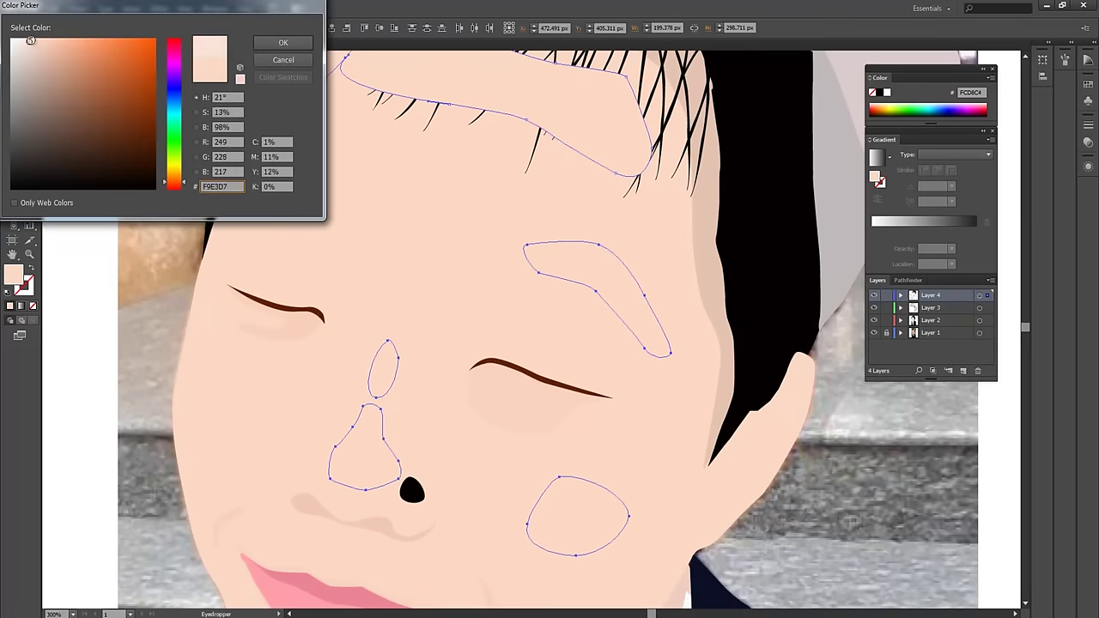
click(284, 43)
Eyedrop the F9E3D7 highlight colour onto the black nostril dot
click(74, 188)
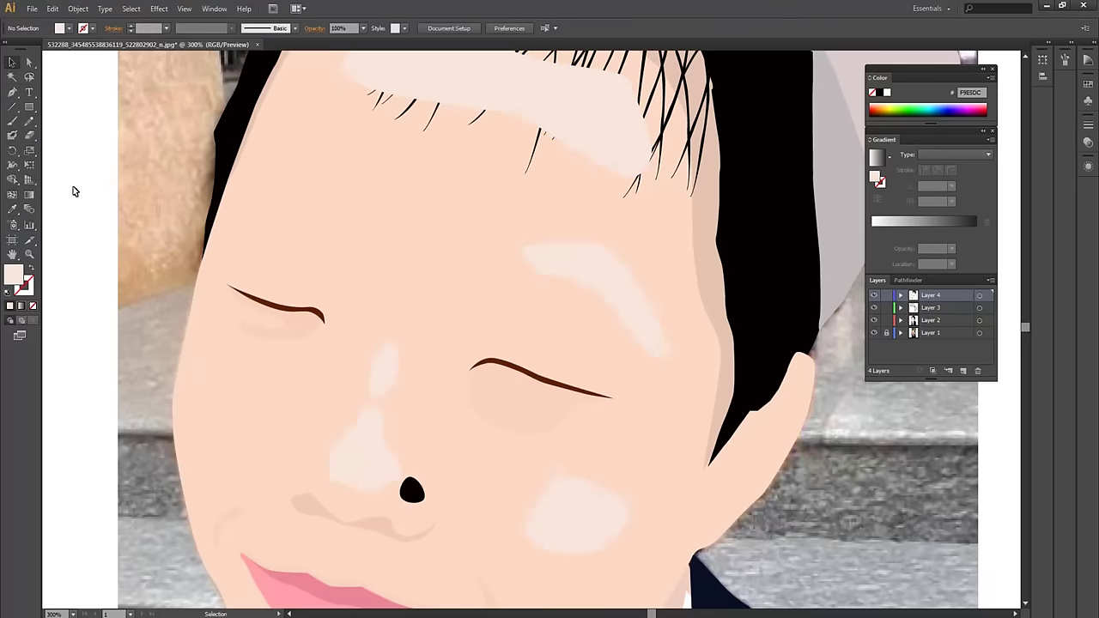
key(ctrl+0)
key(ctrl+plus)
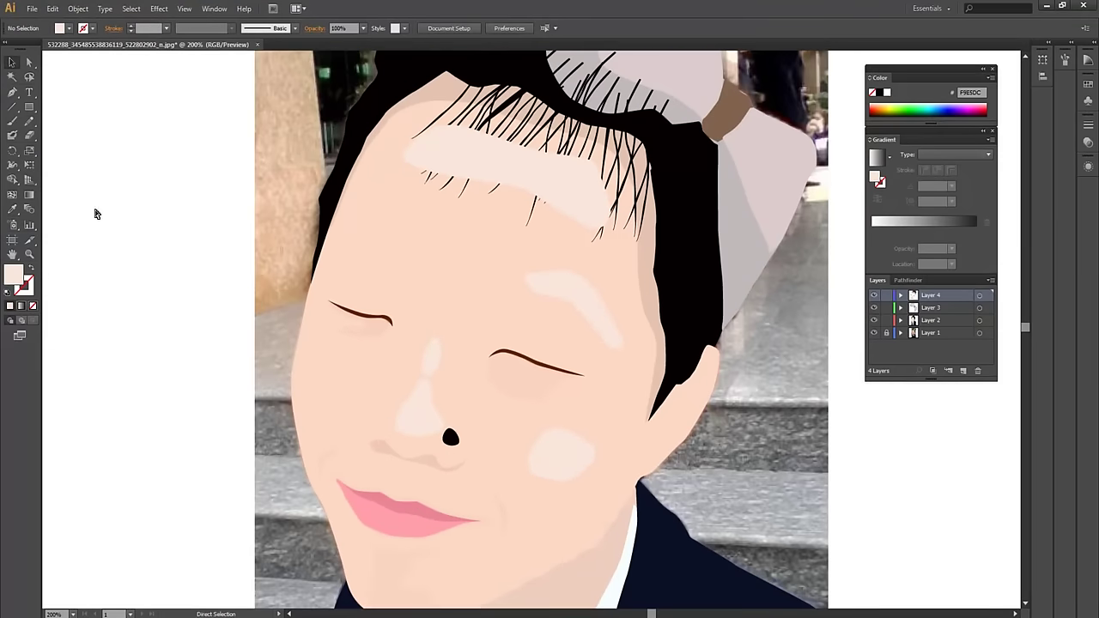
click(450, 437)
click(422, 413)
key(i)
click(421, 413)
key(v)
Set the nose, cheek, brow and forehead highlights to 30% opacity
click(432, 355)
shift+click(421, 412)
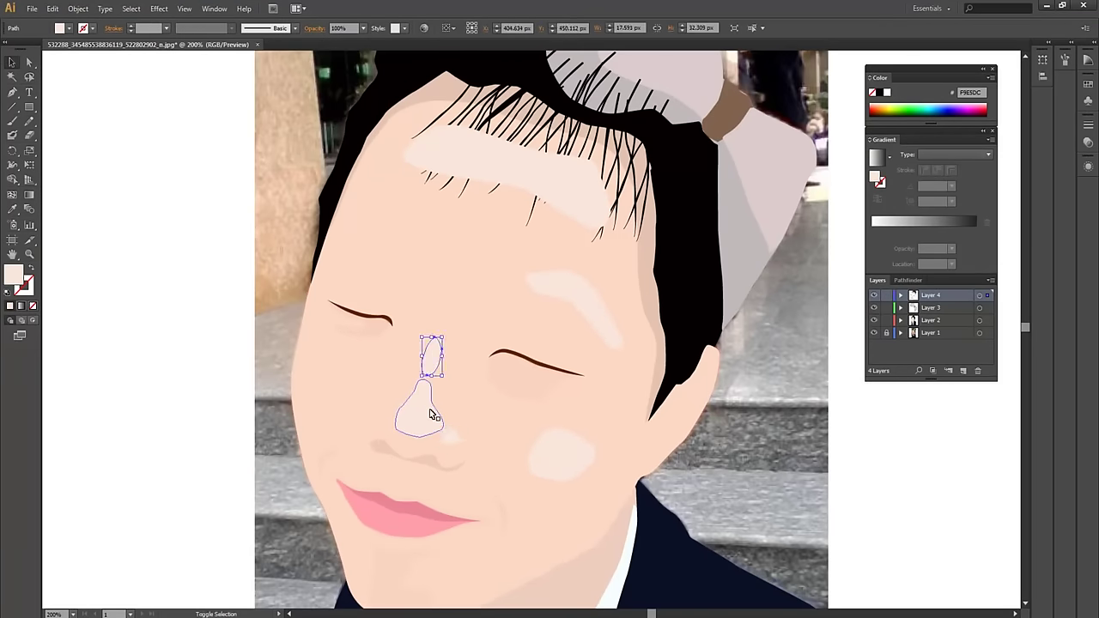
shift+click(450, 439)
shift+click(559, 449)
shift+click(582, 296)
shift+click(566, 182)
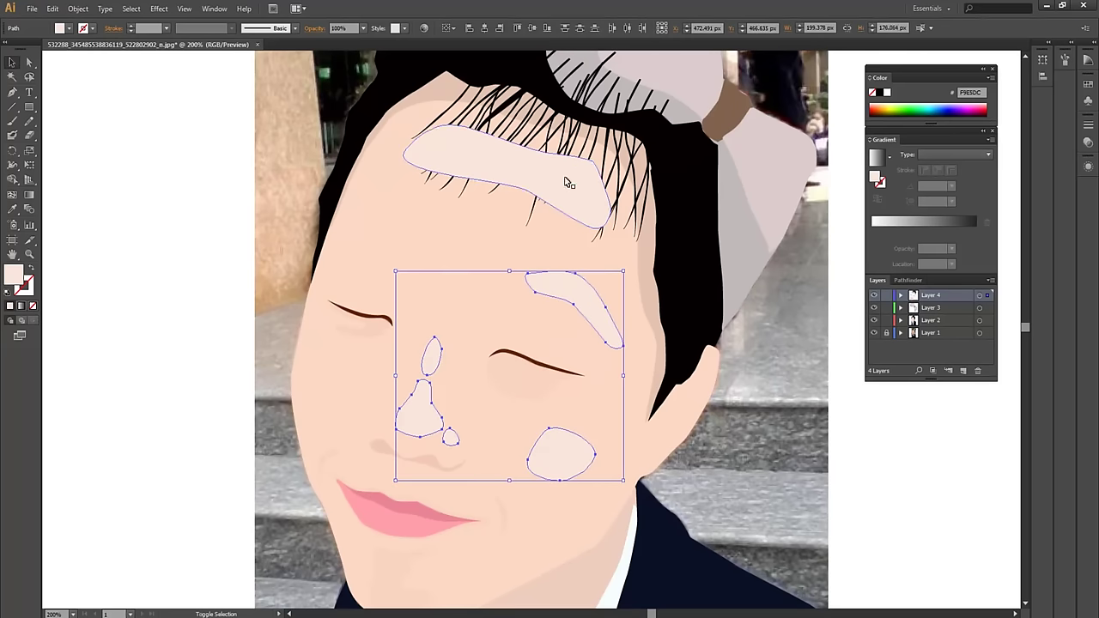
click(349, 28)
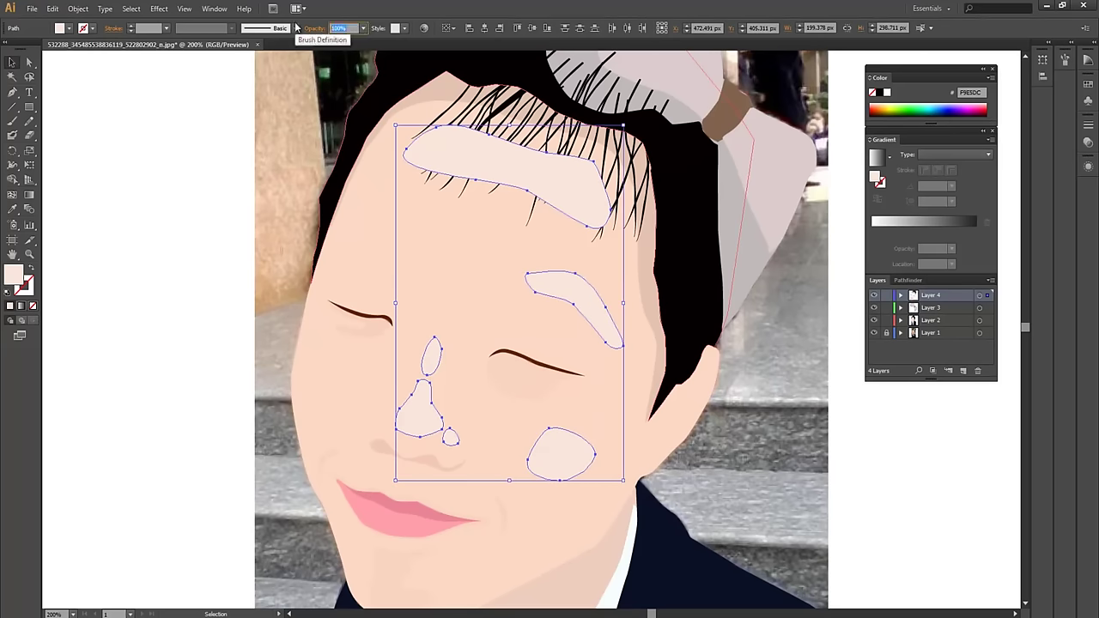
text(30)
key(Return)
click(175, 239)
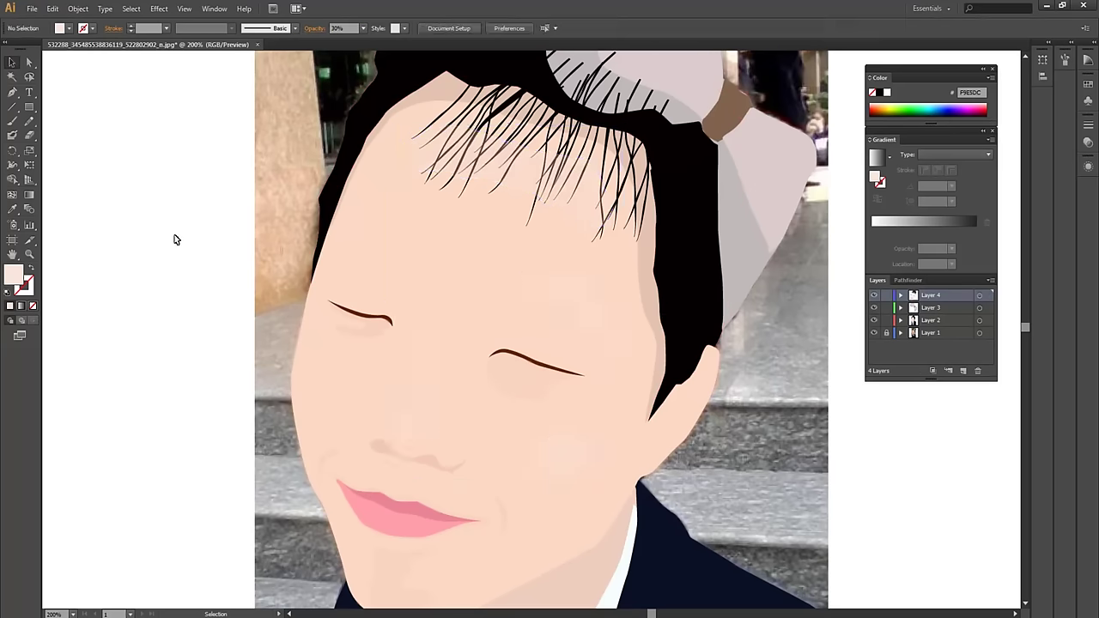
mouse_move(499, 474)
mouse_down()
mouse_move(474, 440)
mouse_move(498, 395)
mouse_up()
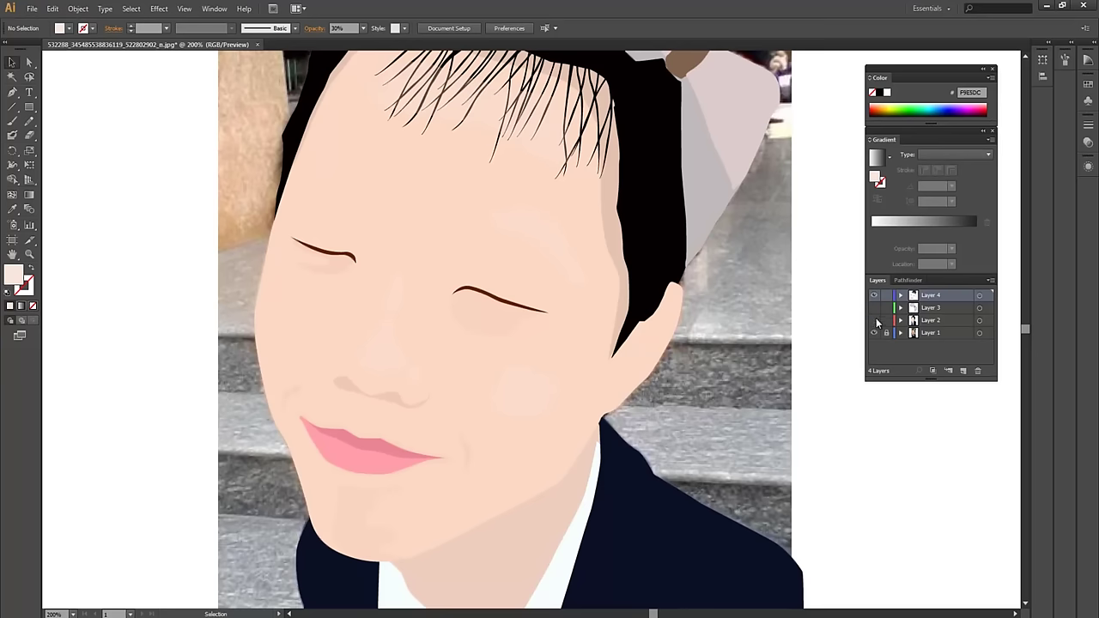
Trace an unfilled shading shape above the right eyelid over the photo
click(874, 320)
key(ctrl+plus)
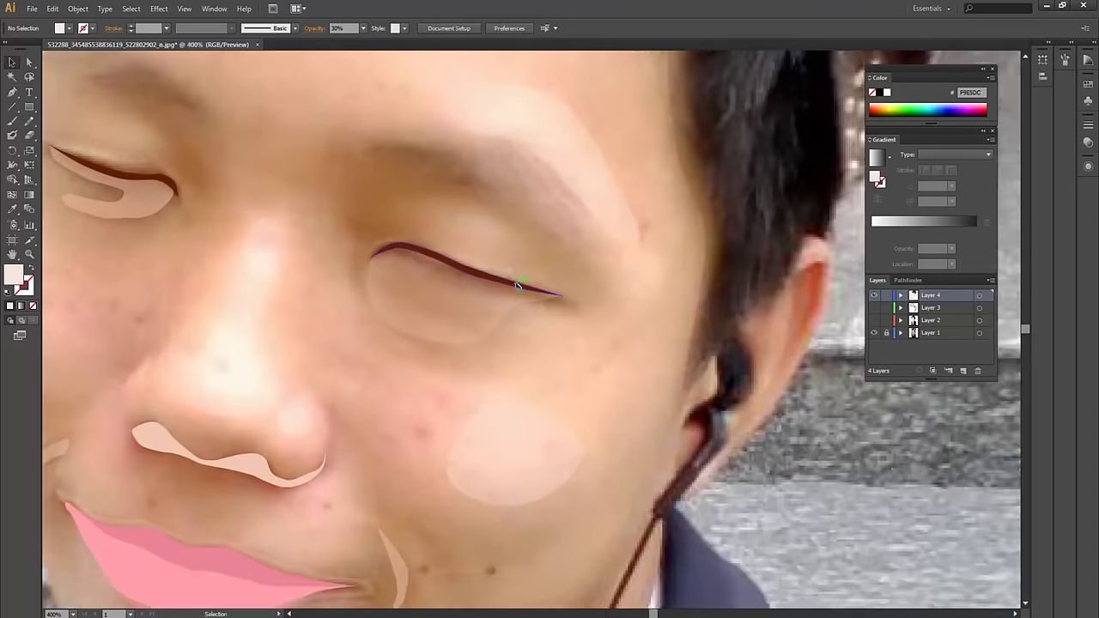
key(p)
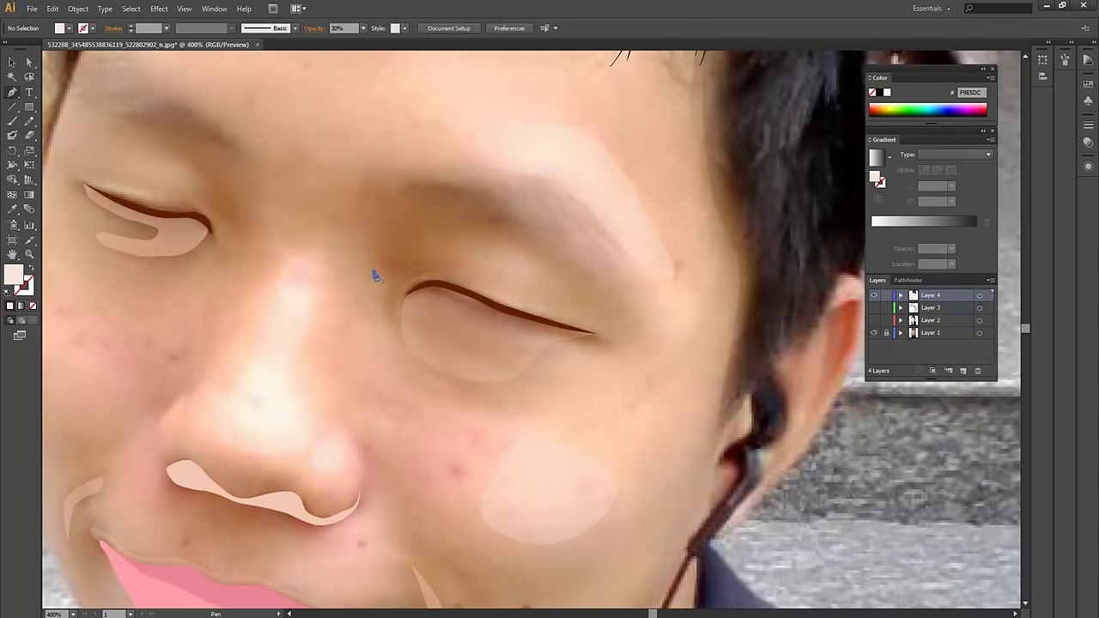
click(375, 276)
mouse_move(394, 197)
mouse_down()
mouse_move(466, 207)
mouse_move(556, 252)
mouse_move(589, 289)
mouse_move(599, 328)
mouse_up()
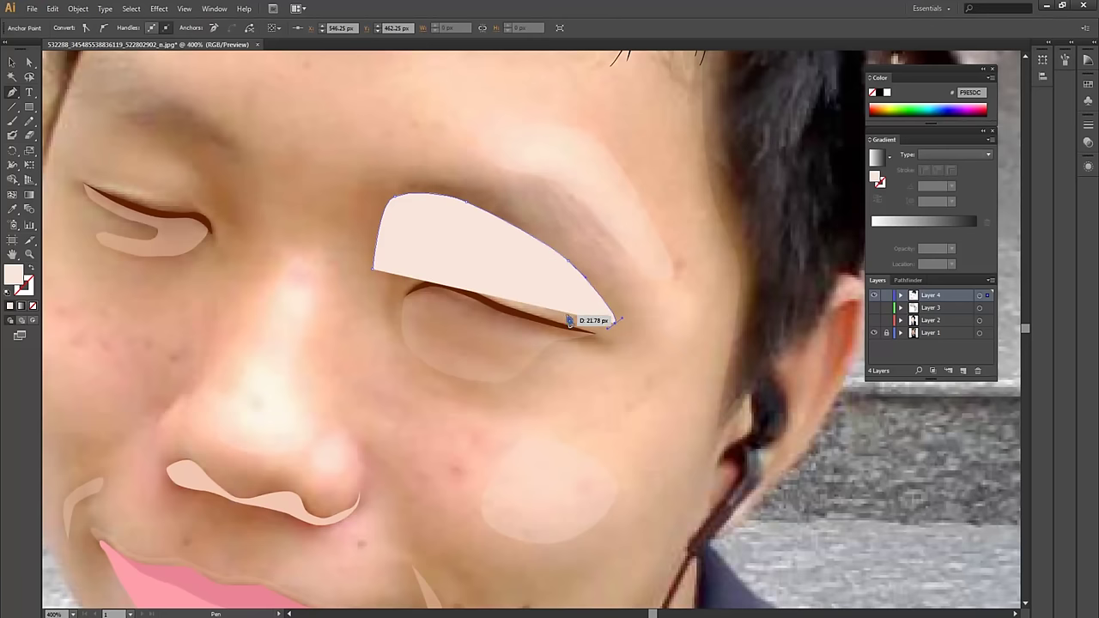
key(slash)
mouse_move(500, 307)
mouse_down()
mouse_move(571, 314)
mouse_move(540, 268)
mouse_move(504, 247)
mouse_move(466, 244)
mouse_move(398, 302)
mouse_move(387, 290)
mouse_up()
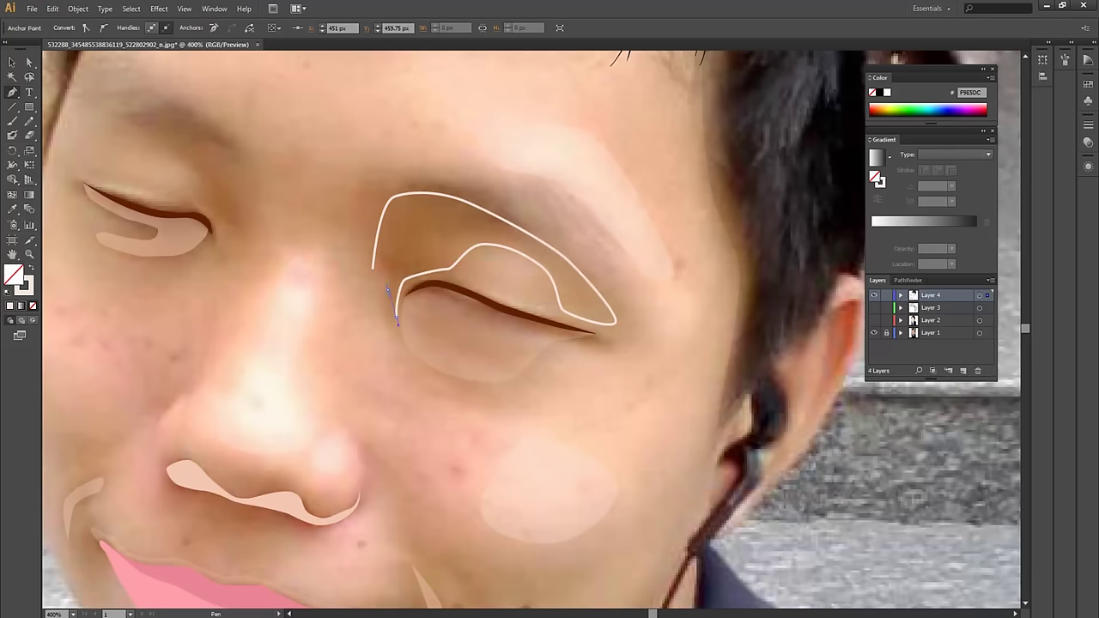
key(v)
key(p)
drag(390, 318, 386, 281)
click(375, 269)
drag(372, 267, 452, 306)
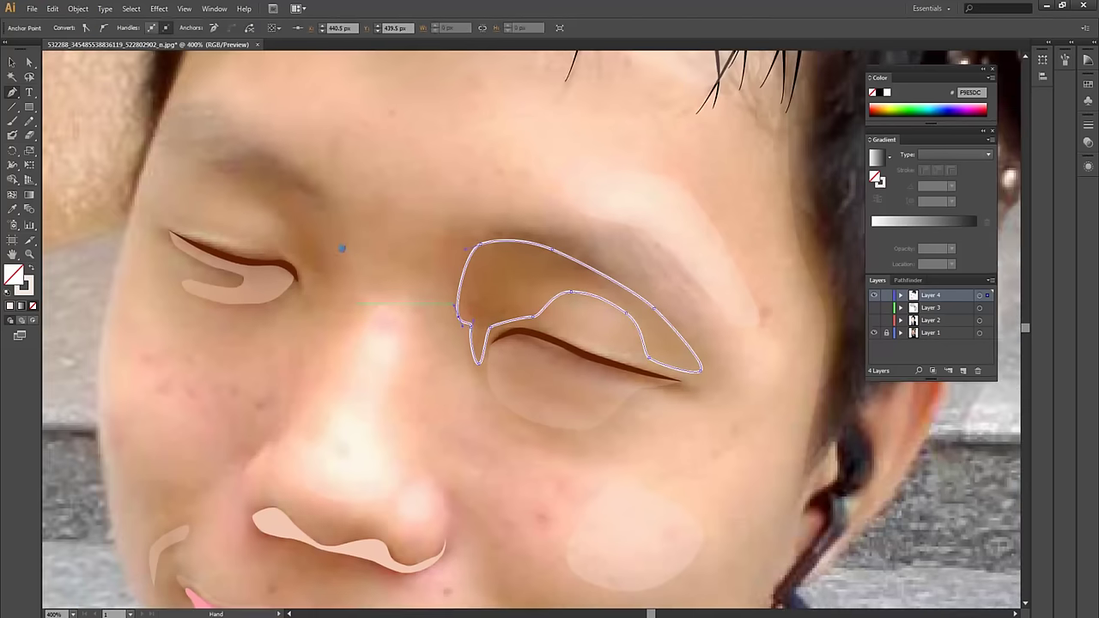
Trace the left eyelid shape, select both eyelid shapes, and show the flat artwork
mouse_move(258, 186)
mouse_down()
mouse_move(315, 222)
mouse_move(327, 278)
mouse_move(284, 246)
mouse_move(286, 224)
mouse_move(256, 192)
mouse_up()
click(248, 188)
key(v)
shift+click(458, 292)
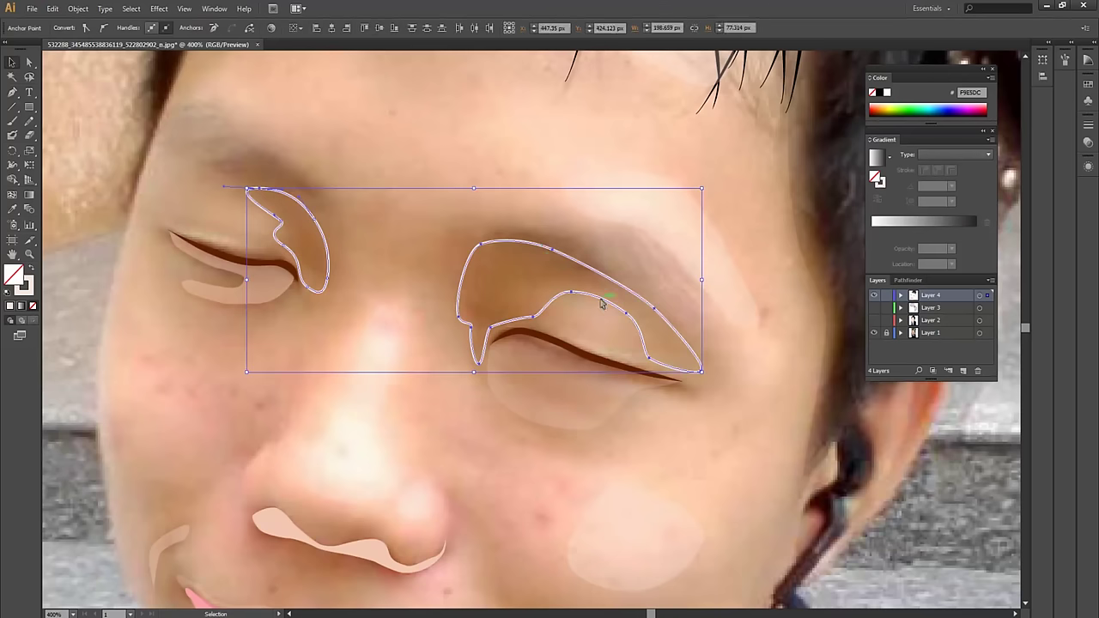
click(873, 323)
drag(525, 385, 503, 286)
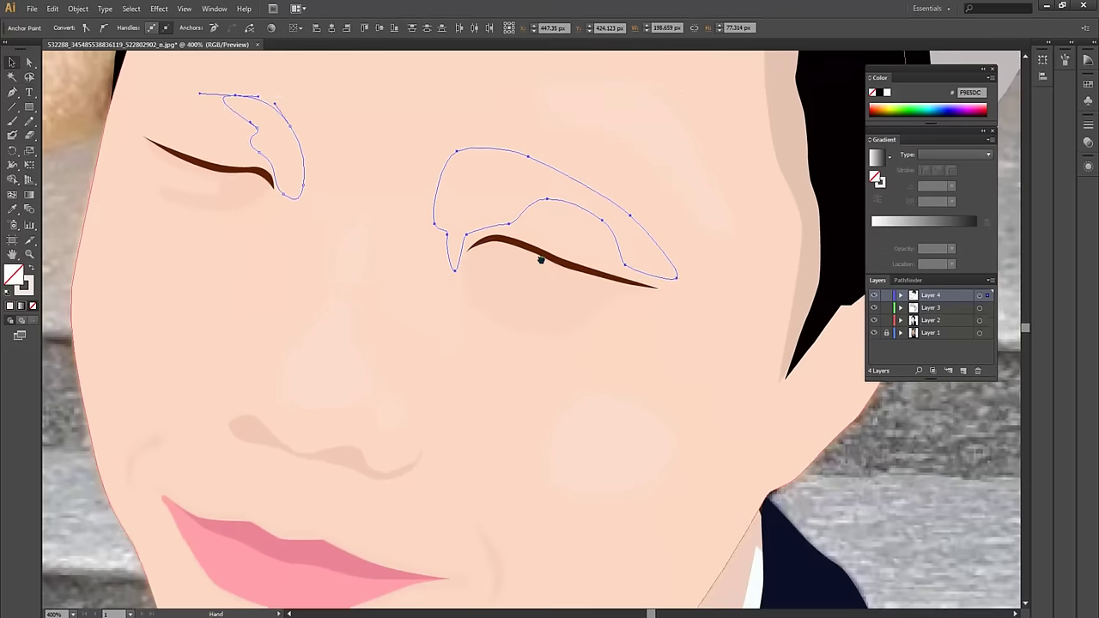
Fill both eyelid shapes with nose shade F2C8B3 at 40% opacity
key(i)
click(266, 424)
key(v)
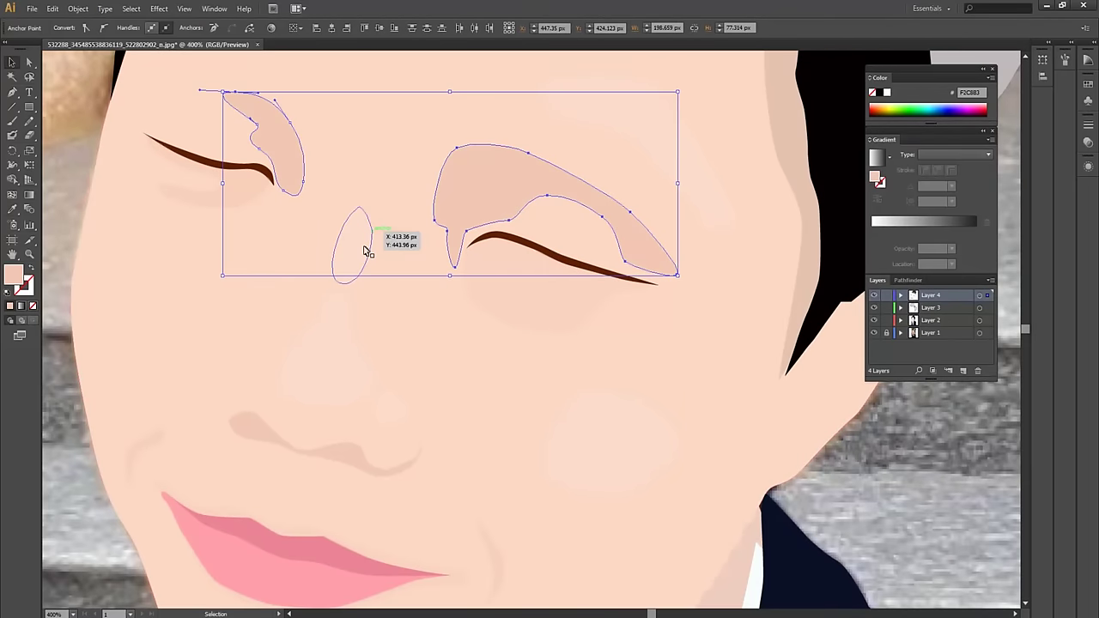
click(296, 167)
click(442, 181)
shift+click(293, 131)
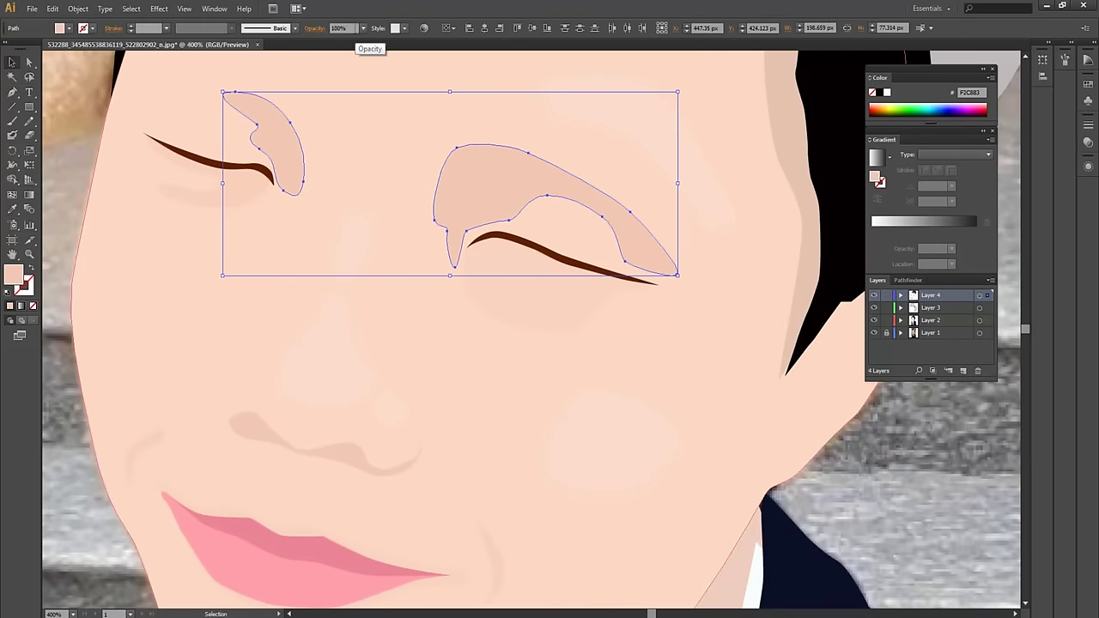
click(339, 28)
text(40)
key(Return)
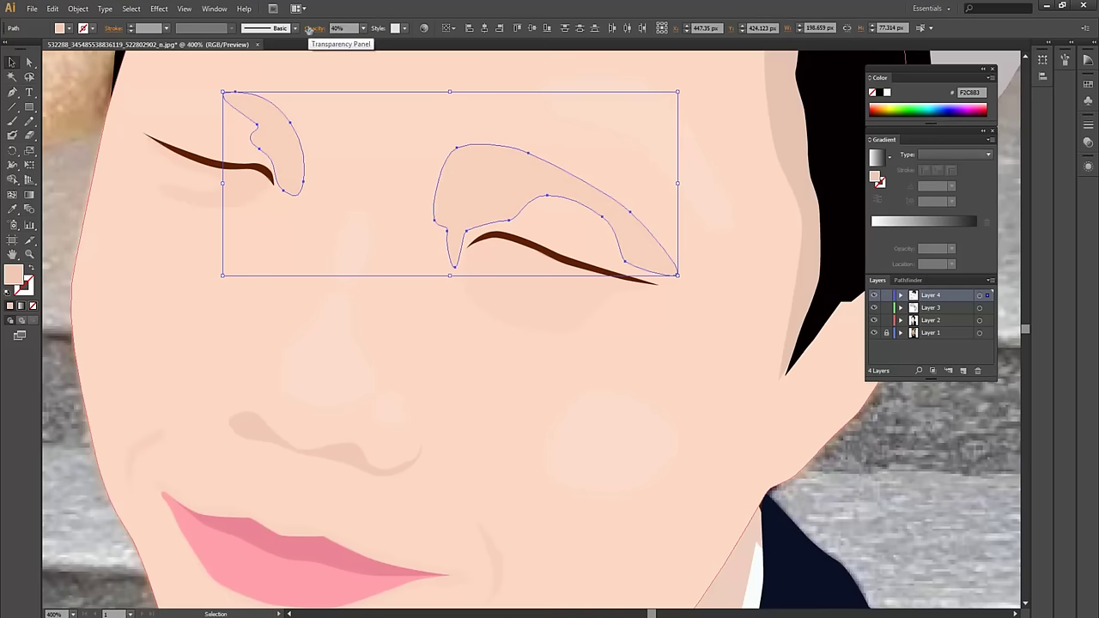
click(74, 118)
Frame the bow at 150% and select its upper shape, knot and lower piece
key(ctrl+minus)
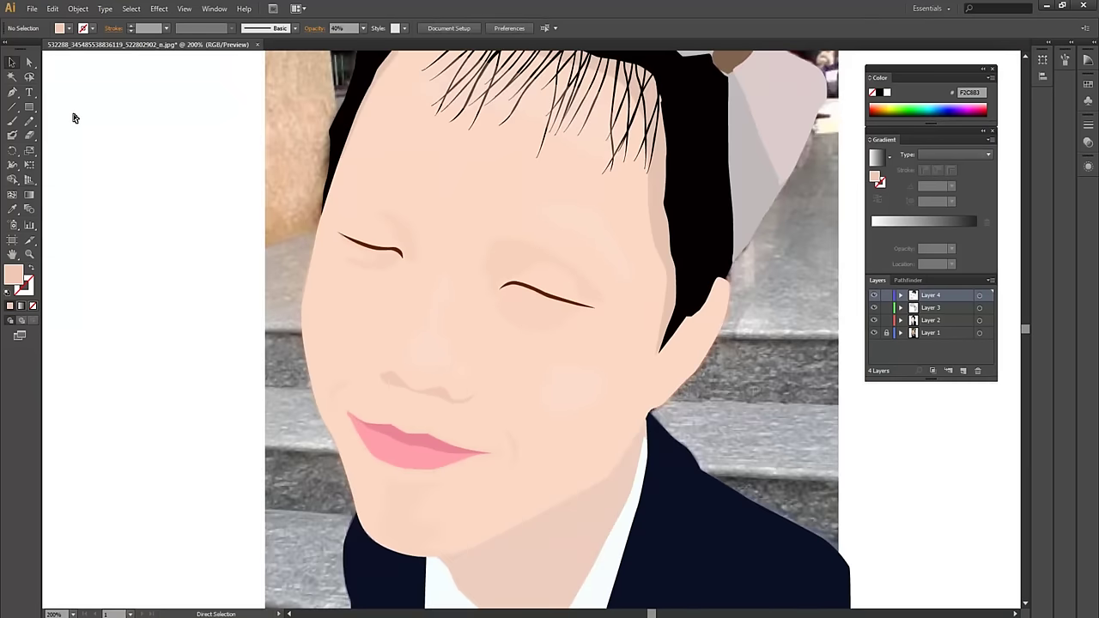
scroll(346, 235, down, 2)
scroll(346, 235, right, 2)
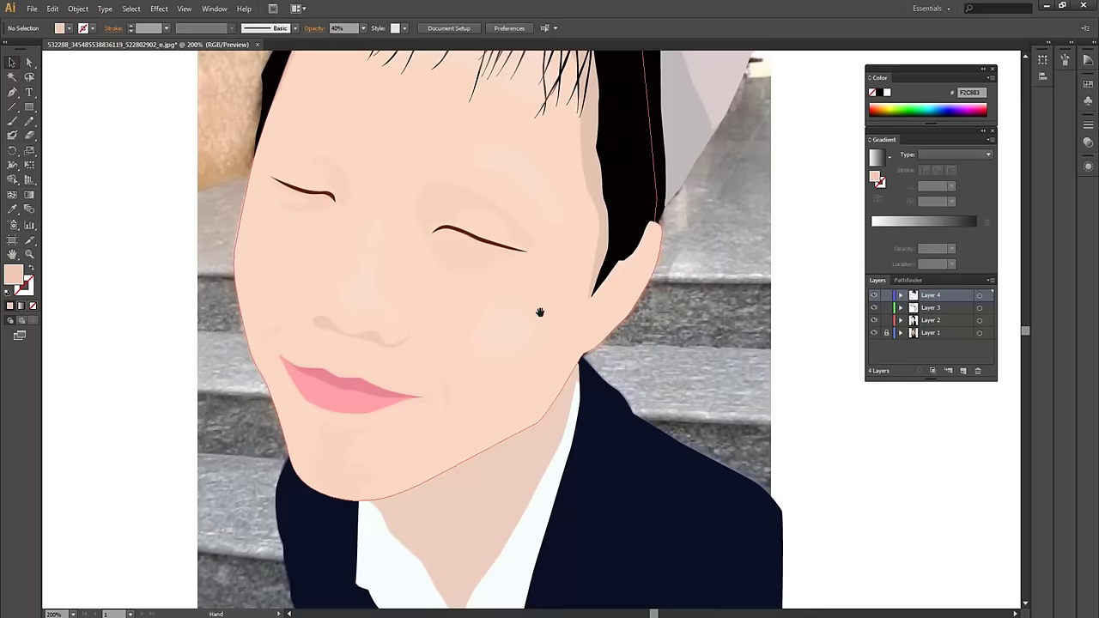
scroll(447, 241, up, 2)
drag(549, 296, 515, 253)
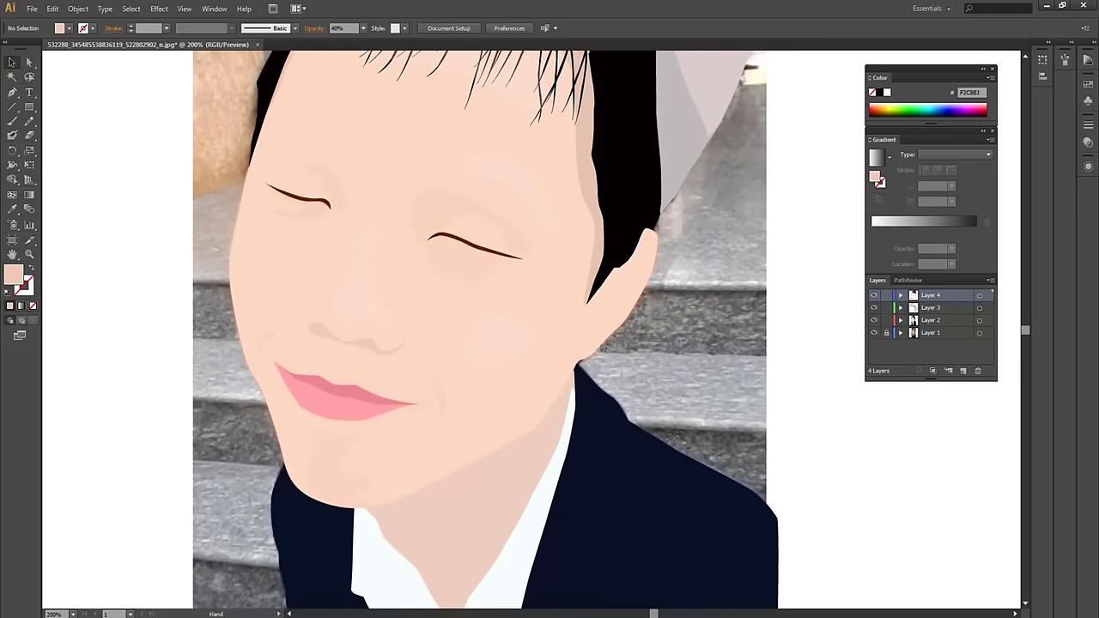
drag(606, 343, 618, 386)
key(ctrl+minus)
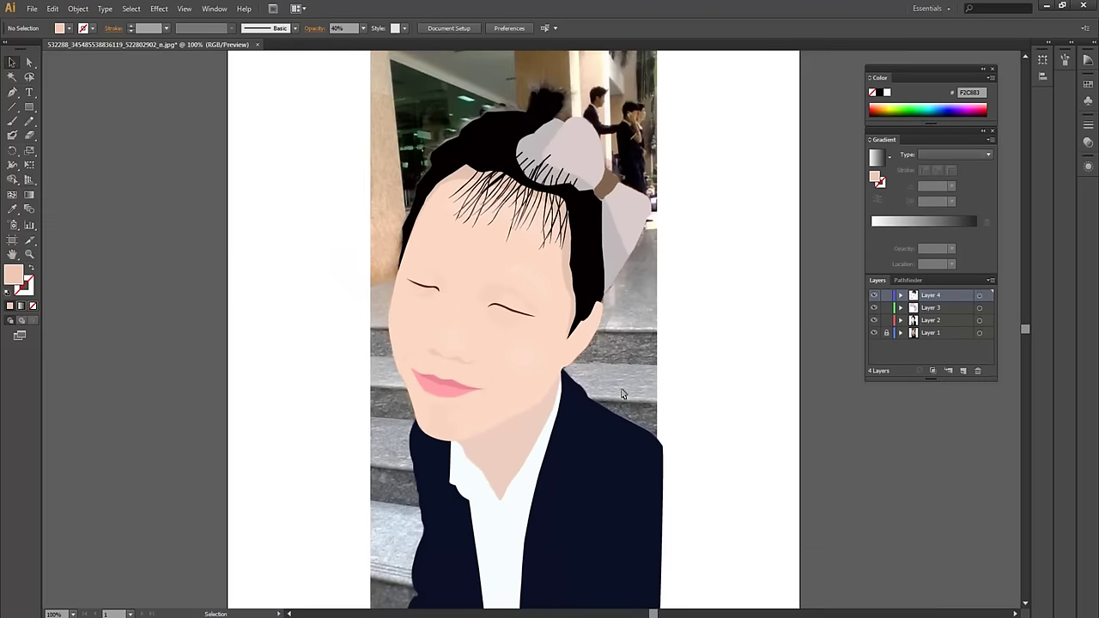
drag(581, 324, 580, 396)
key(ctrl+plus)
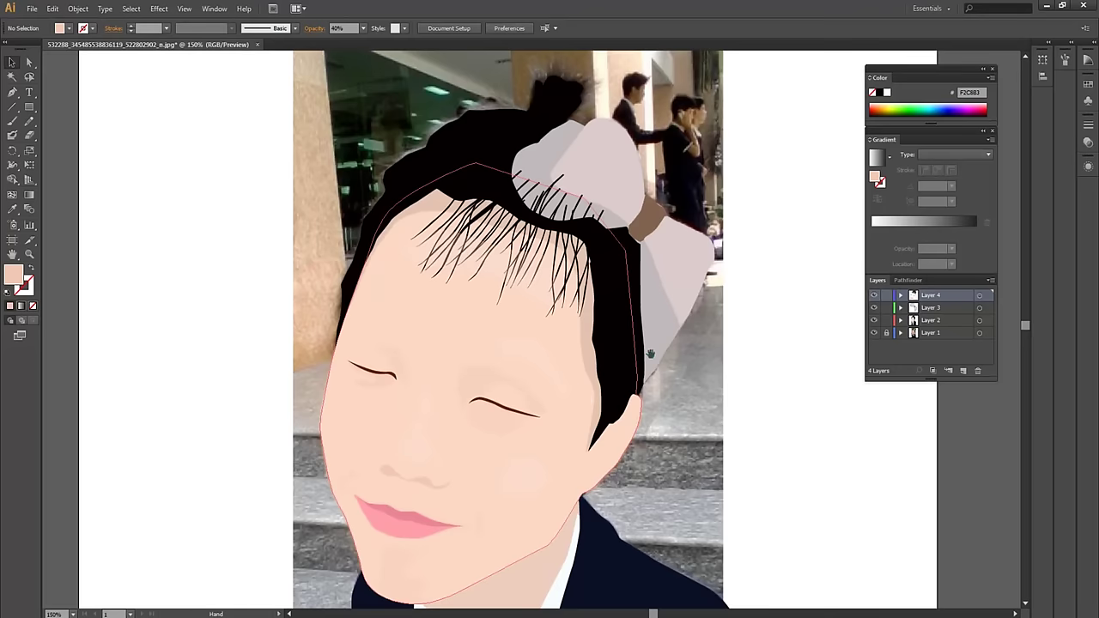
drag(650, 353, 612, 389)
click(571, 232)
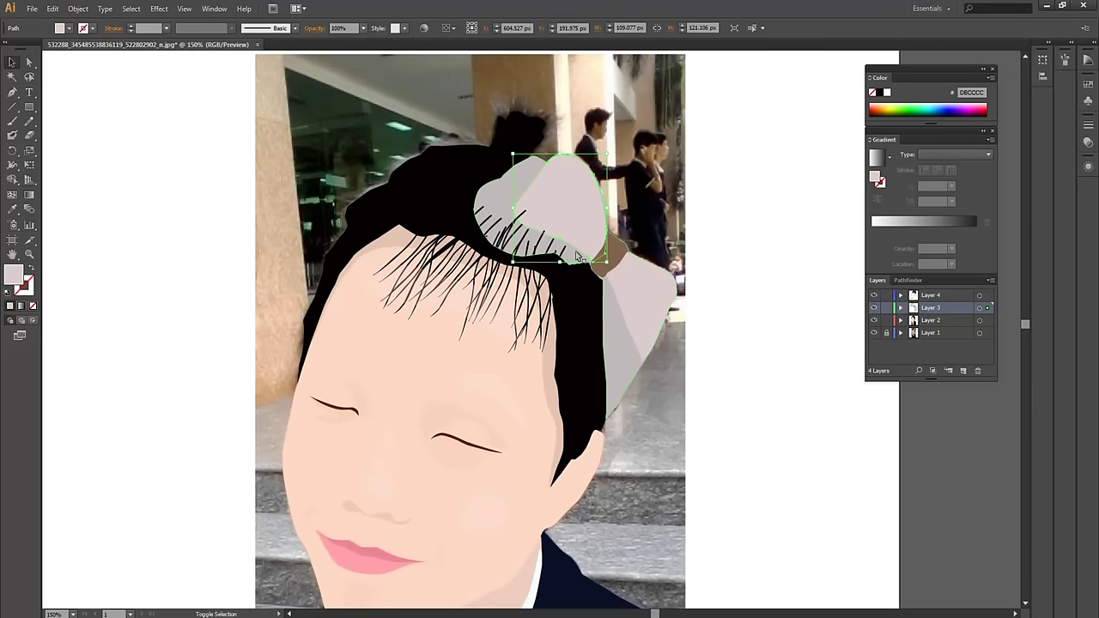
shift+click(616, 260)
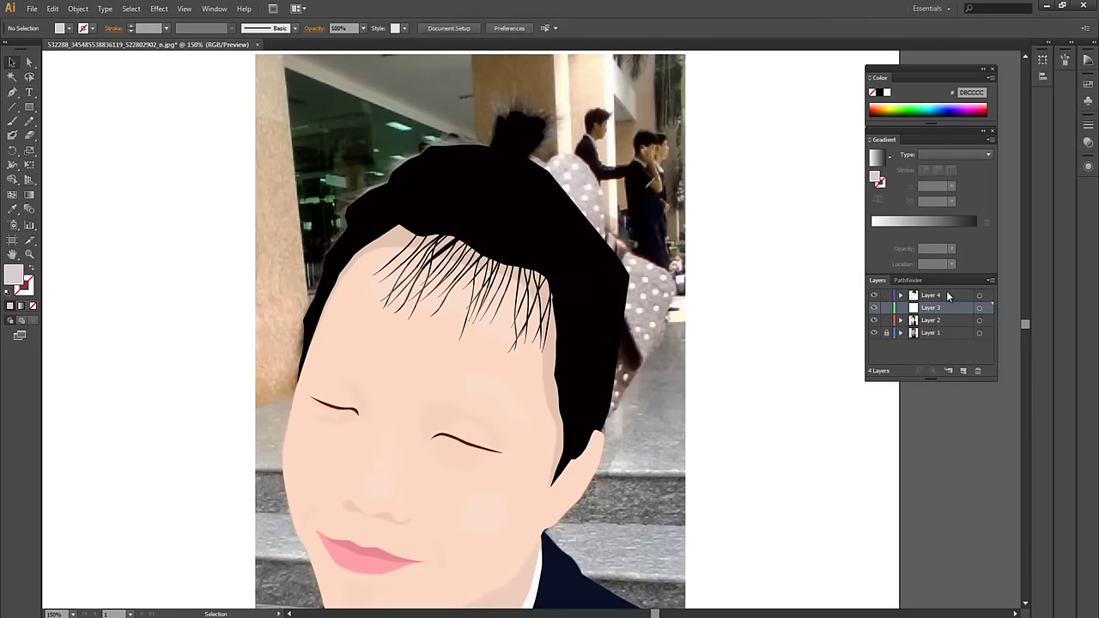
Paste the bow pieces in place onto new Layer 5 and lock that layer
click(947, 295)
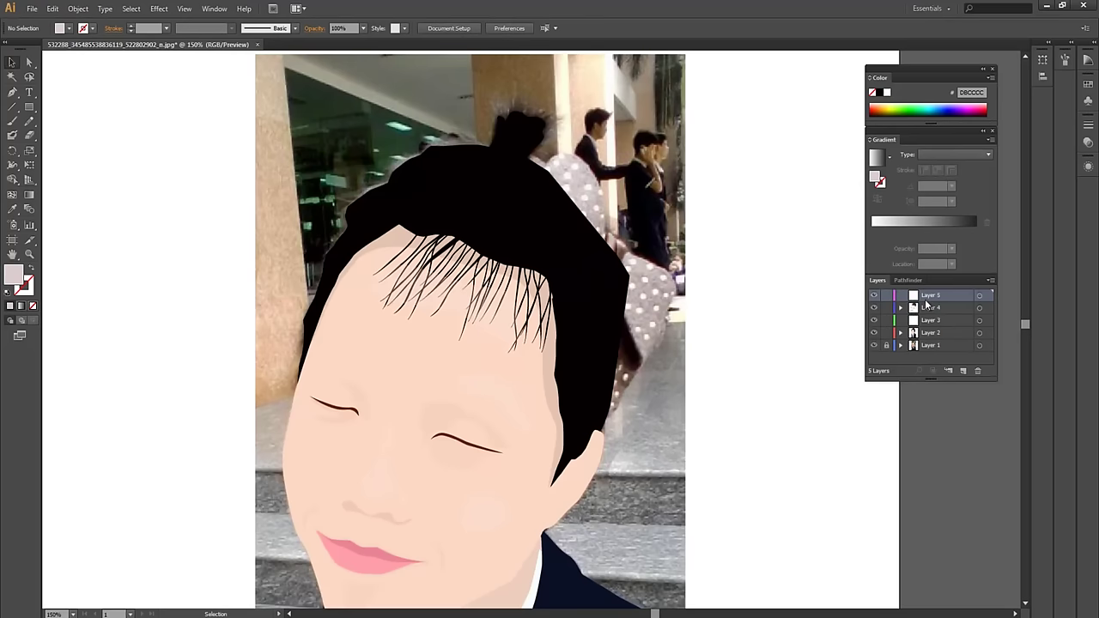
key(ctrl+f)
click(886, 294)
Make Layer 4 active again and center the hair strands at 300%
click(926, 309)
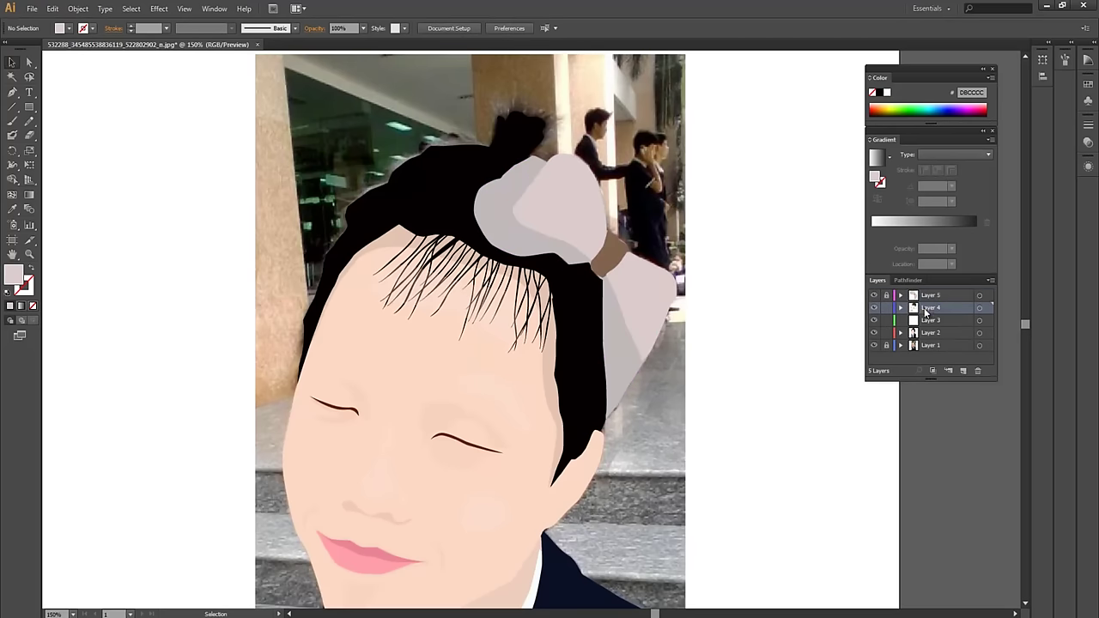
drag(784, 369, 785, 318)
scroll(584, 275, left, 1)
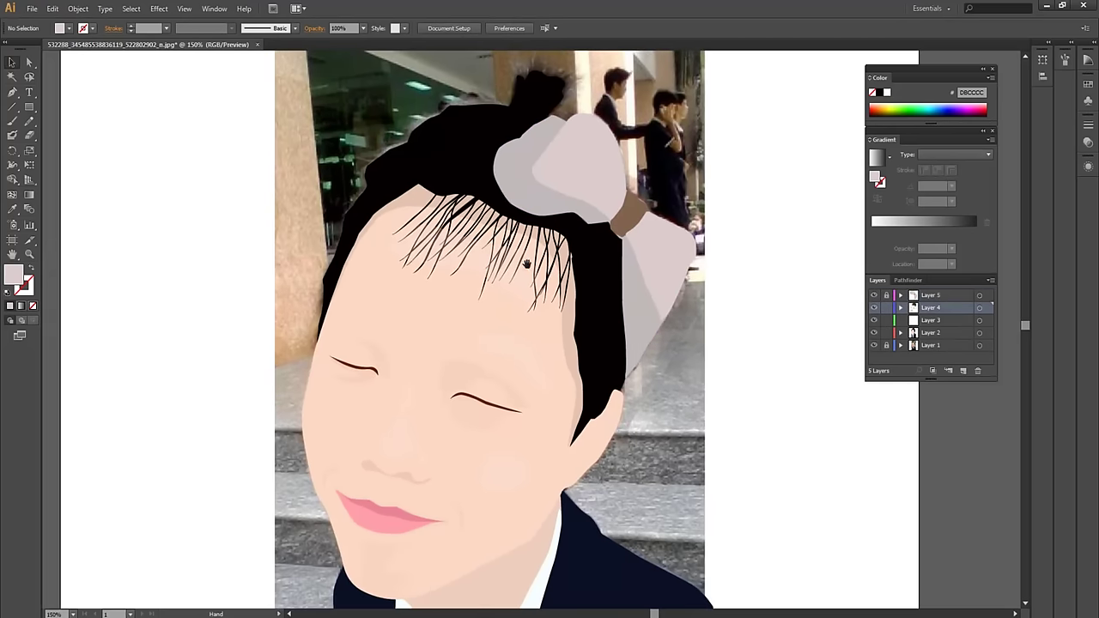
scroll(558, 274, left, 1)
scroll(582, 294, up, 2)
drag(564, 269, 607, 355)
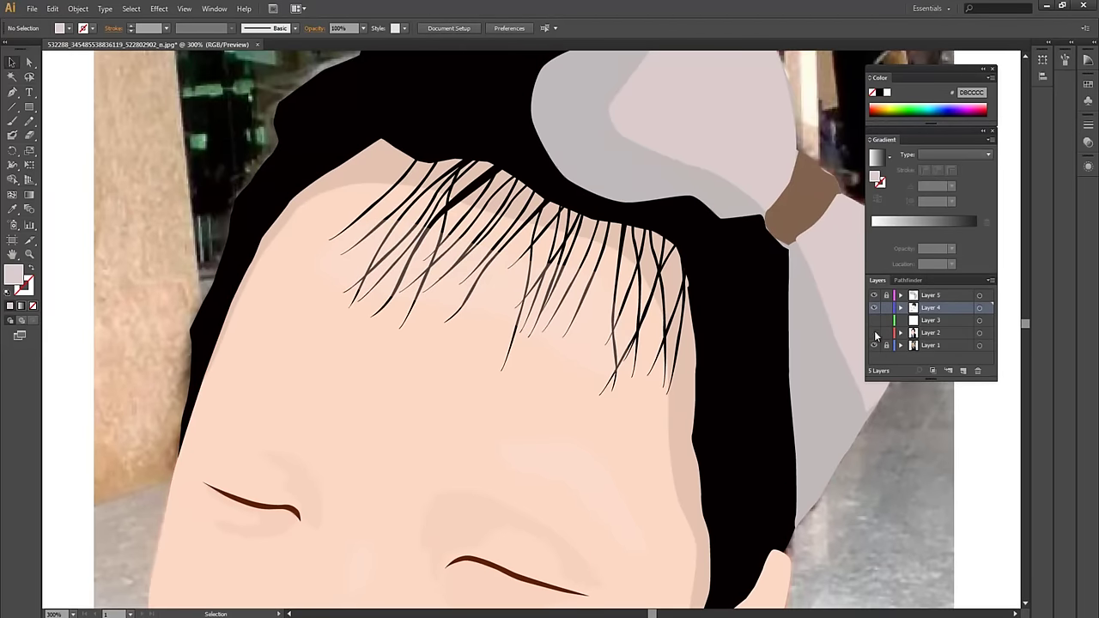
Hide Layer 2 and trace the curved hairline across the forehead with the Pen tool
click(874, 332)
drag(588, 334, 591, 316)
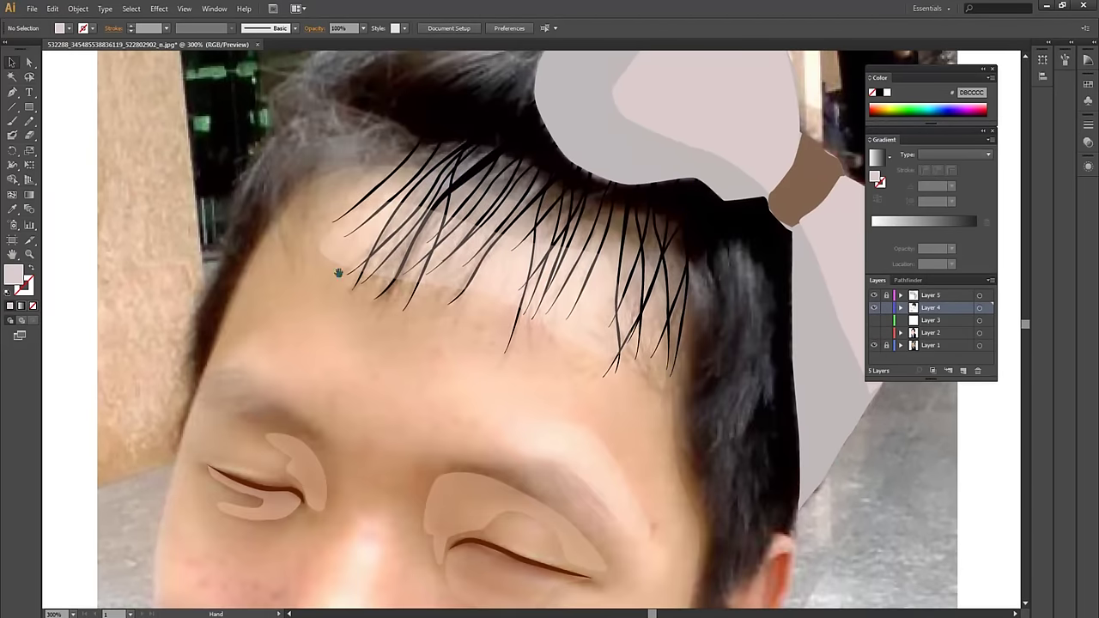
drag(338, 273, 342, 273)
key(p)
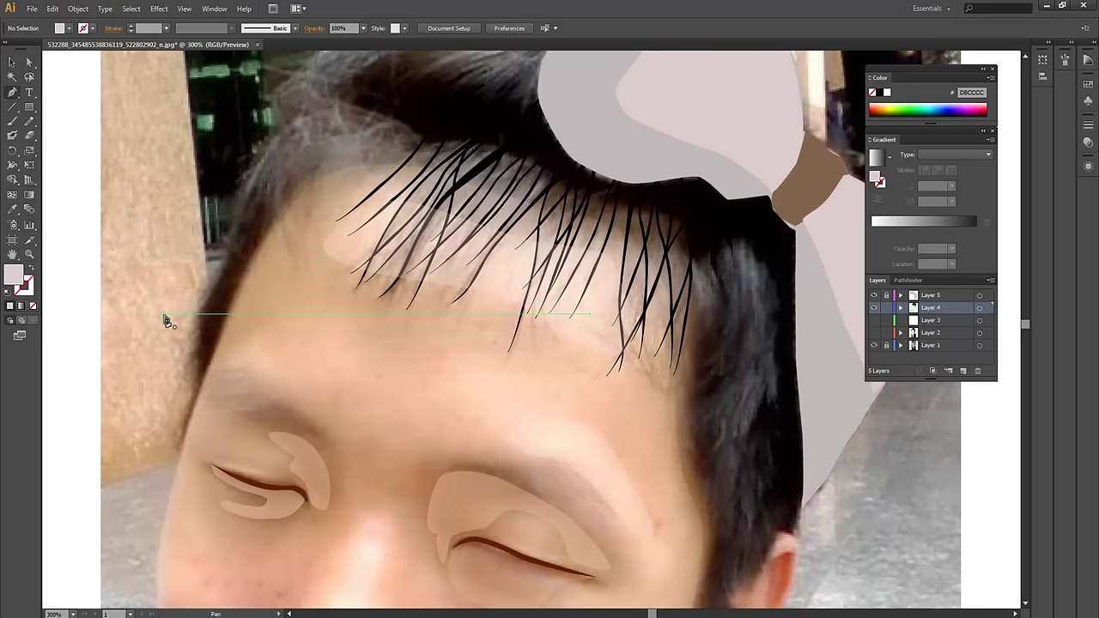
click(30, 268)
drag(206, 364, 258, 326)
drag(301, 296, 454, 318)
key(ctrl+z)
key(ctrl+z)
key(ctrl+z)
key(ctrl+z)
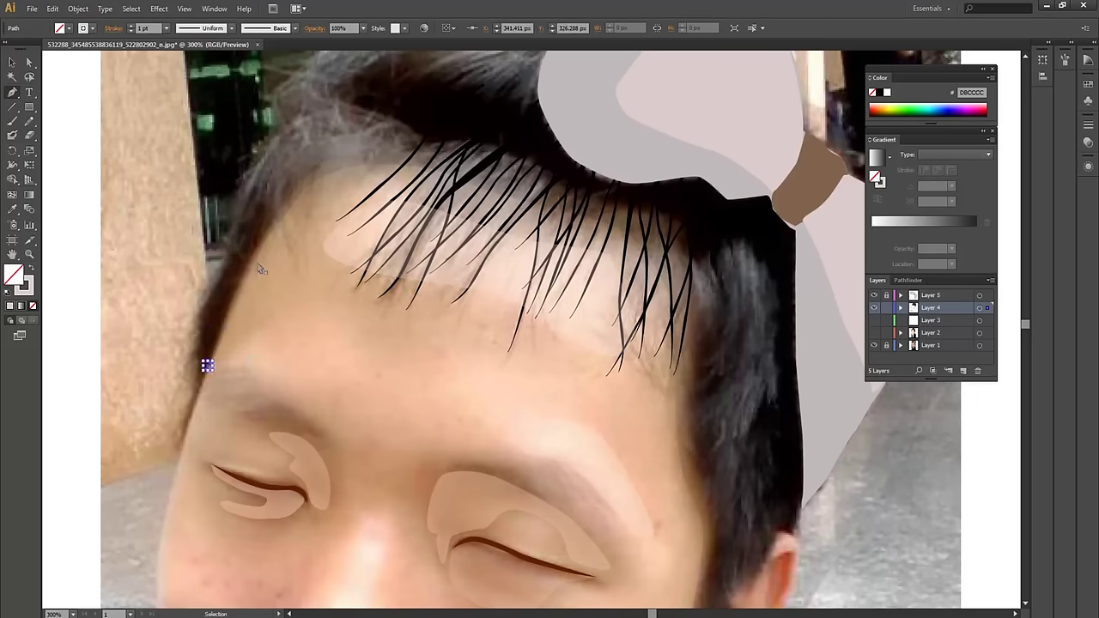
drag(207, 363, 258, 296)
mouse_move(283, 230)
mouse_down()
mouse_move(368, 177)
mouse_move(401, 225)
mouse_up()
ctrl+click(380, 186)
Extend the hairline path down the right side of the hair to the earlobe
click(496, 127)
drag(397, 187, 414, 197)
ctrl+click(483, 215)
drag(483, 215, 446, 194)
drag(606, 243, 662, 283)
click(669, 345)
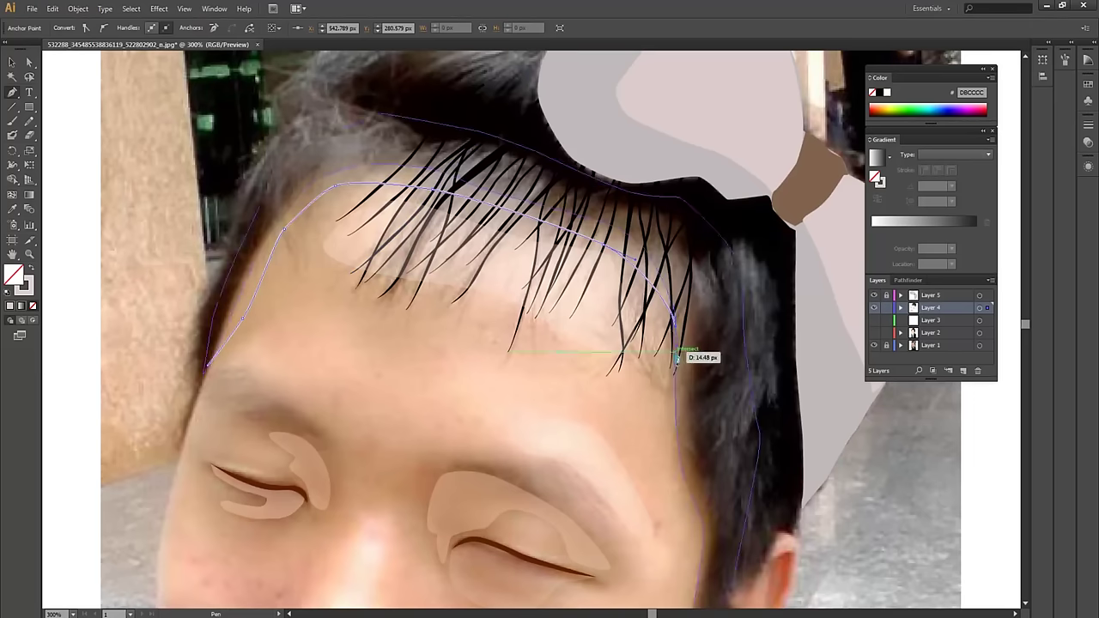
drag(660, 404, 626, 287)
click(631, 319)
drag(667, 412, 662, 470)
click(654, 507)
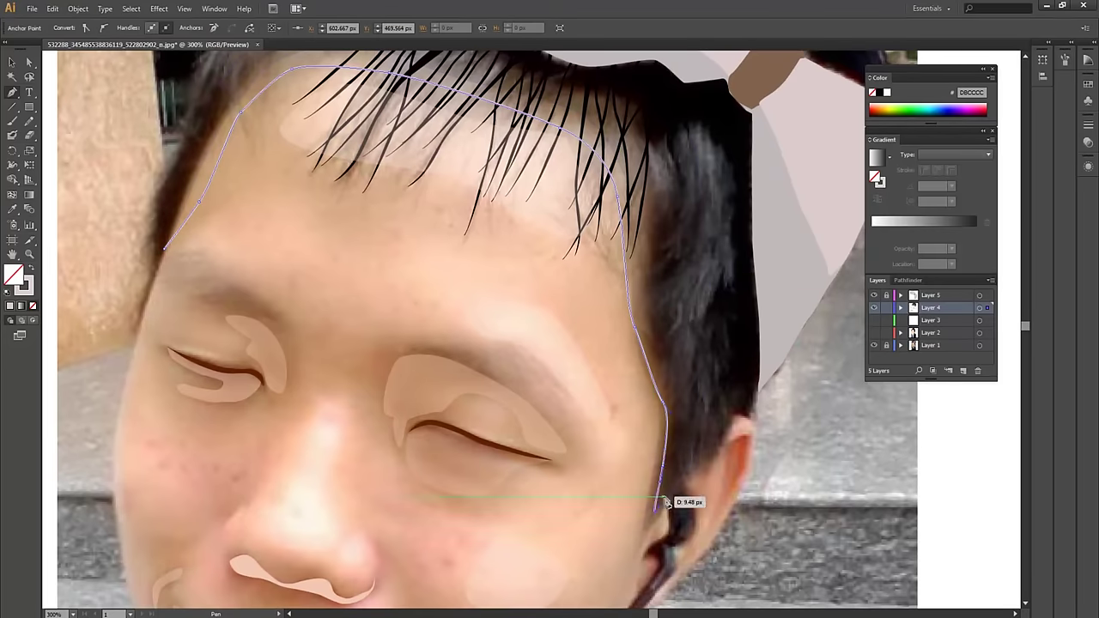
click(702, 428)
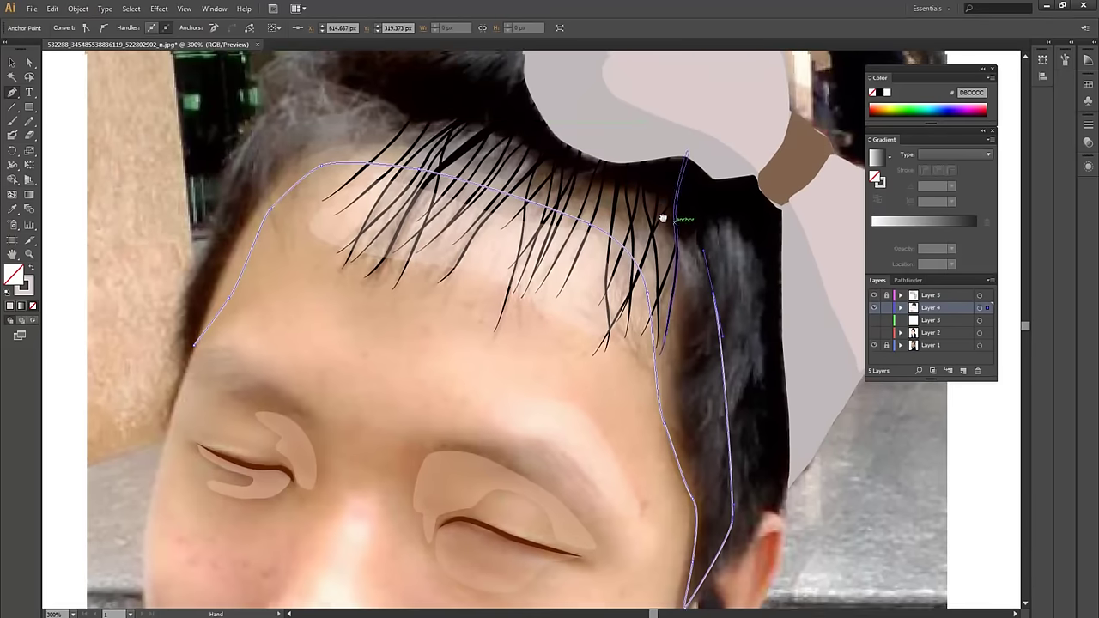
click(706, 257)
Trace the outer hair edge across the top and join it to the hairline path
drag(626, 183, 589, 173)
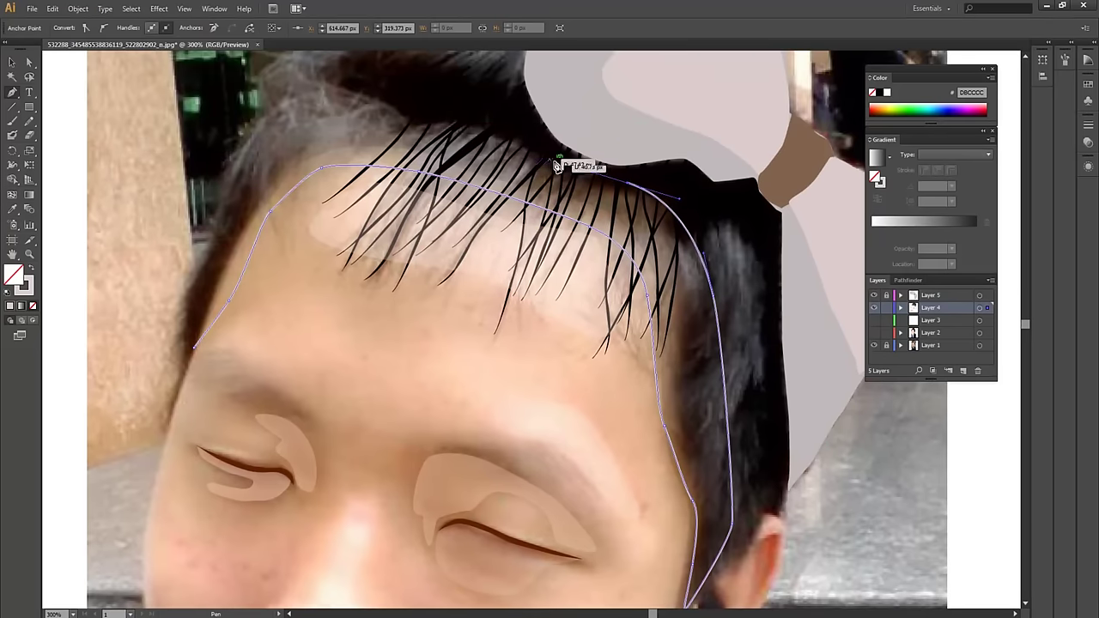
drag(361, 110, 261, 171)
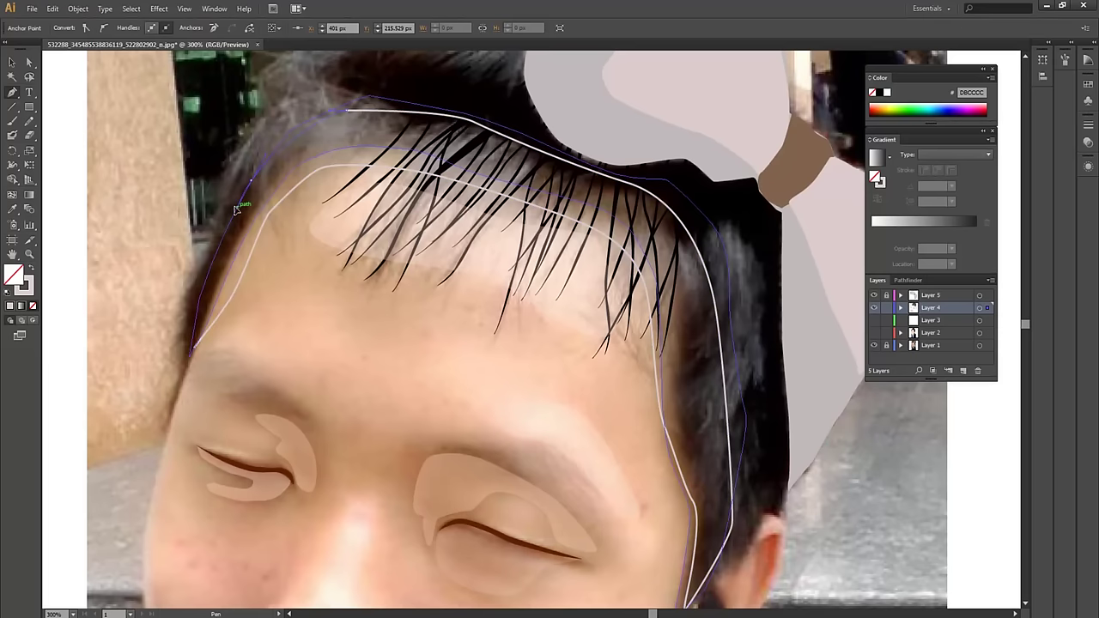
click(195, 334)
click(195, 337)
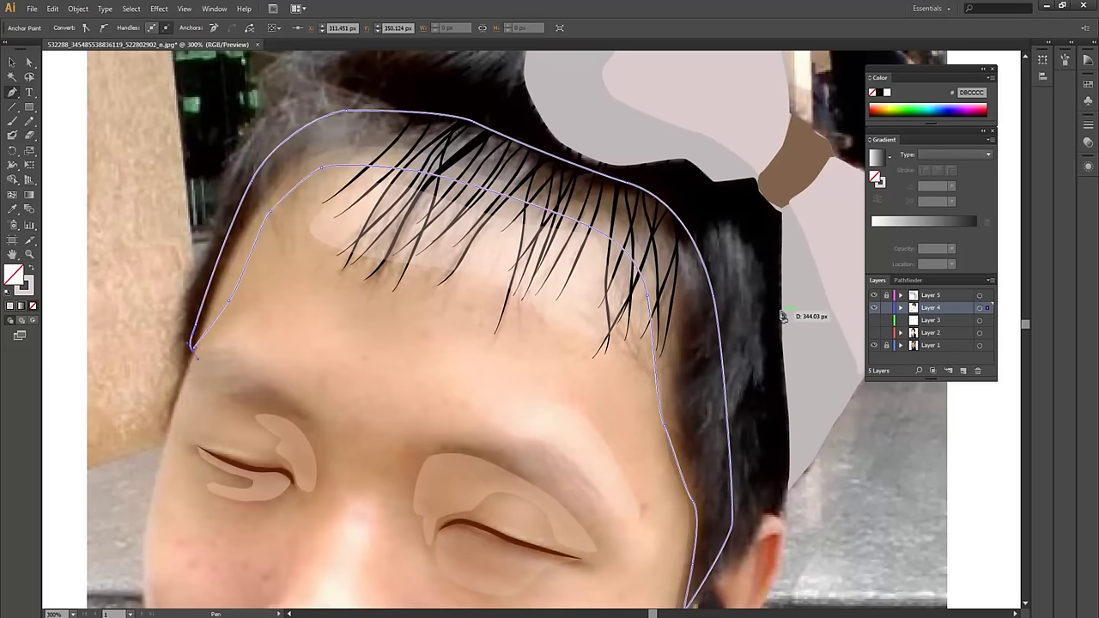
Show Layer 2 again and fill the new hair shape with sampled black
click(875, 342)
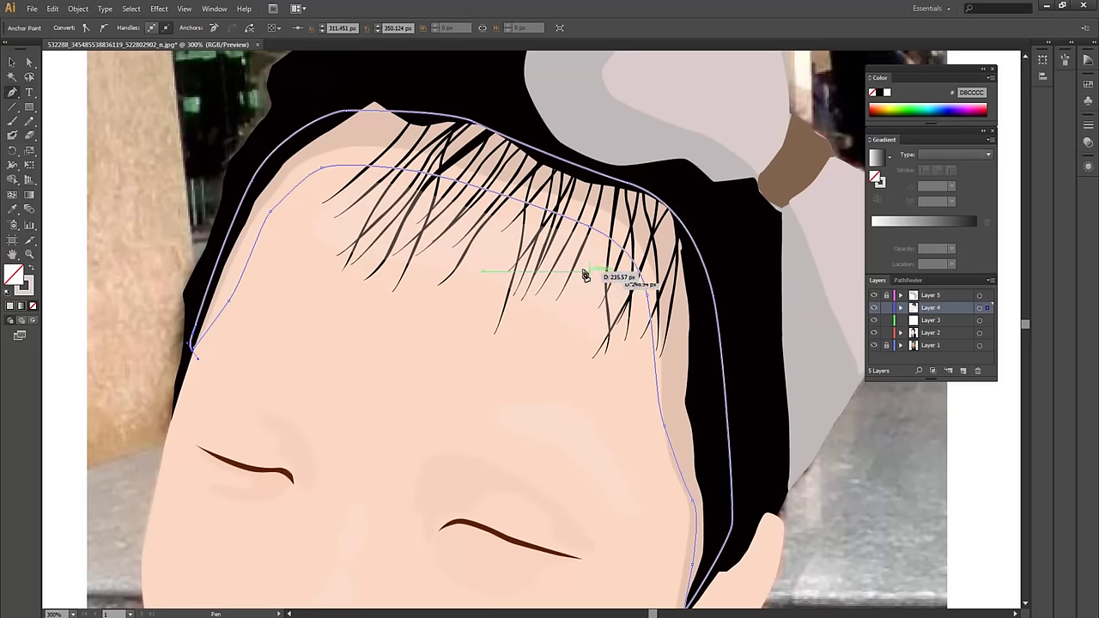
key(i)
click(352, 134)
key(v)
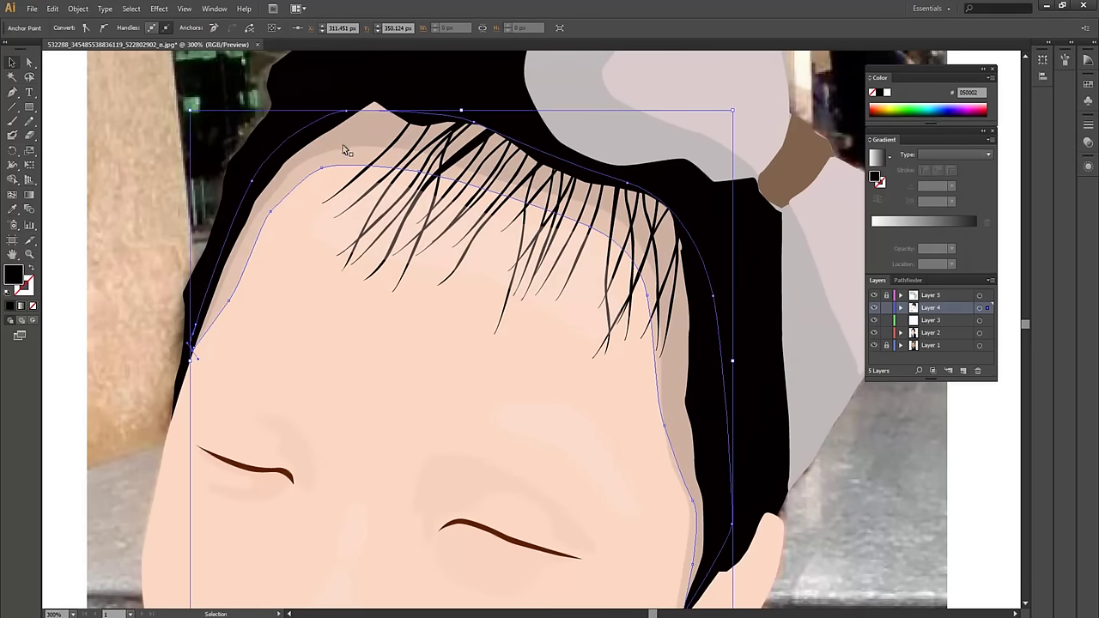
key(ctrl+shift+a)
Zoom out to review the hair, fit the artboard, and bring the suit jacket into view
key(ctrl+minus)
key(ctrl+minus)
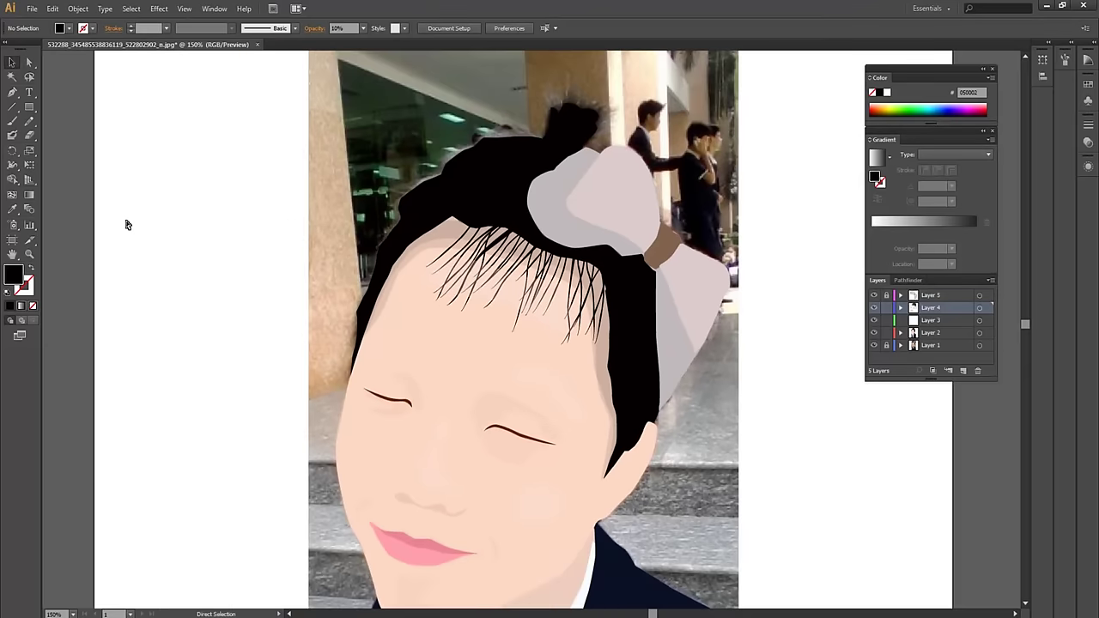
drag(398, 233, 392, 153)
mouse_move(600, 286)
mouse_down()
mouse_move(587, 207)
mouse_move(587, 281)
mouse_up()
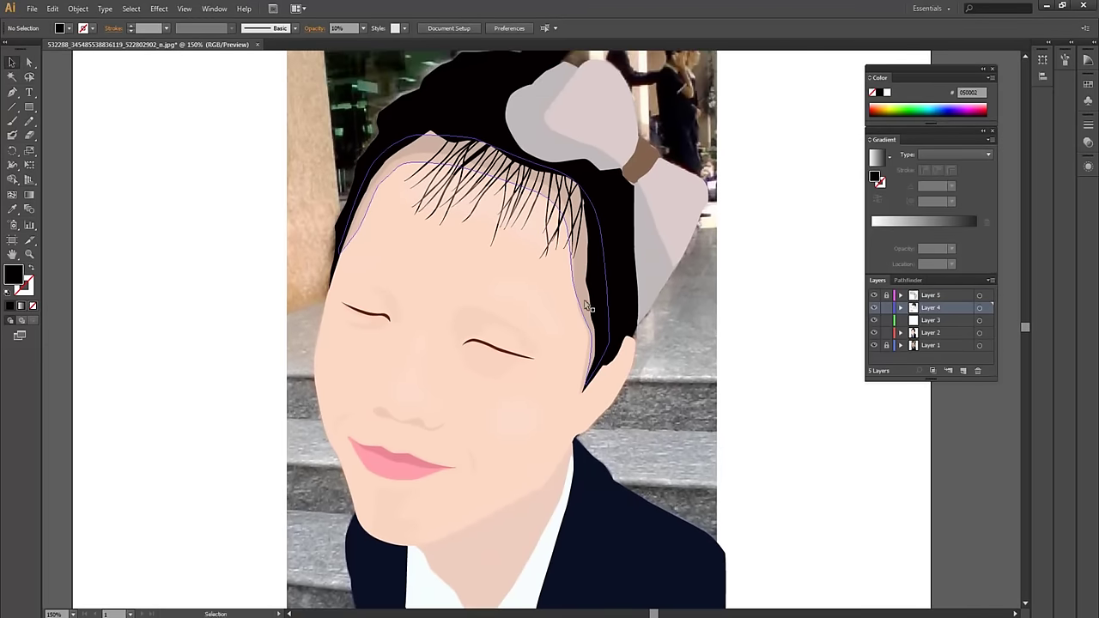
drag(422, 158, 394, 111)
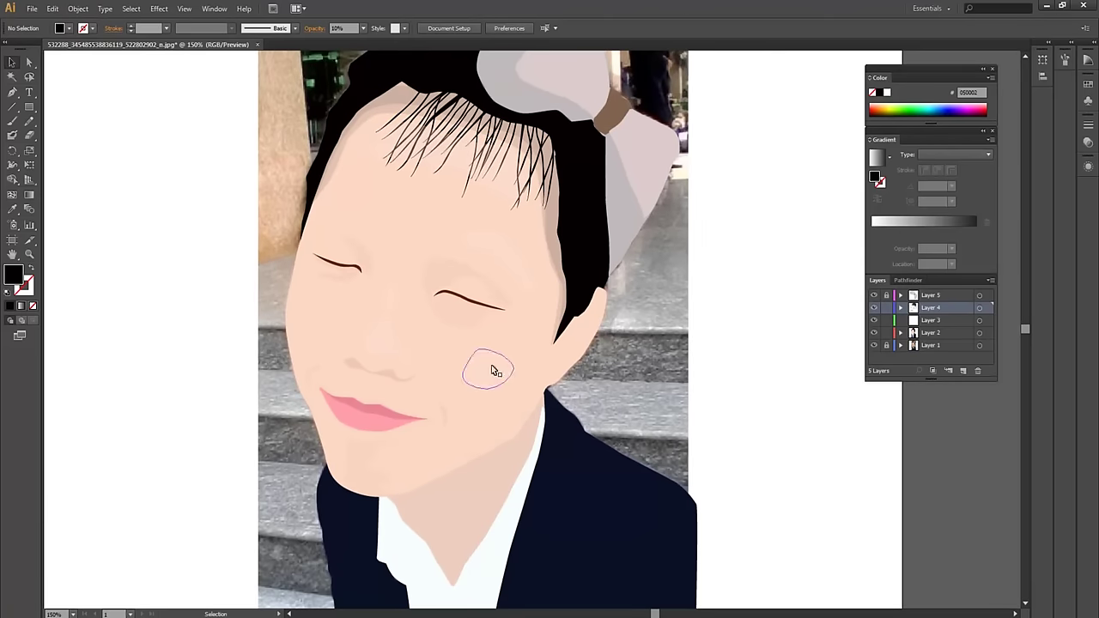
drag(503, 472, 498, 419)
mouse_move(477, 503)
mouse_down()
mouse_move(446, 422)
mouse_move(522, 528)
mouse_up()
drag(523, 455, 548, 496)
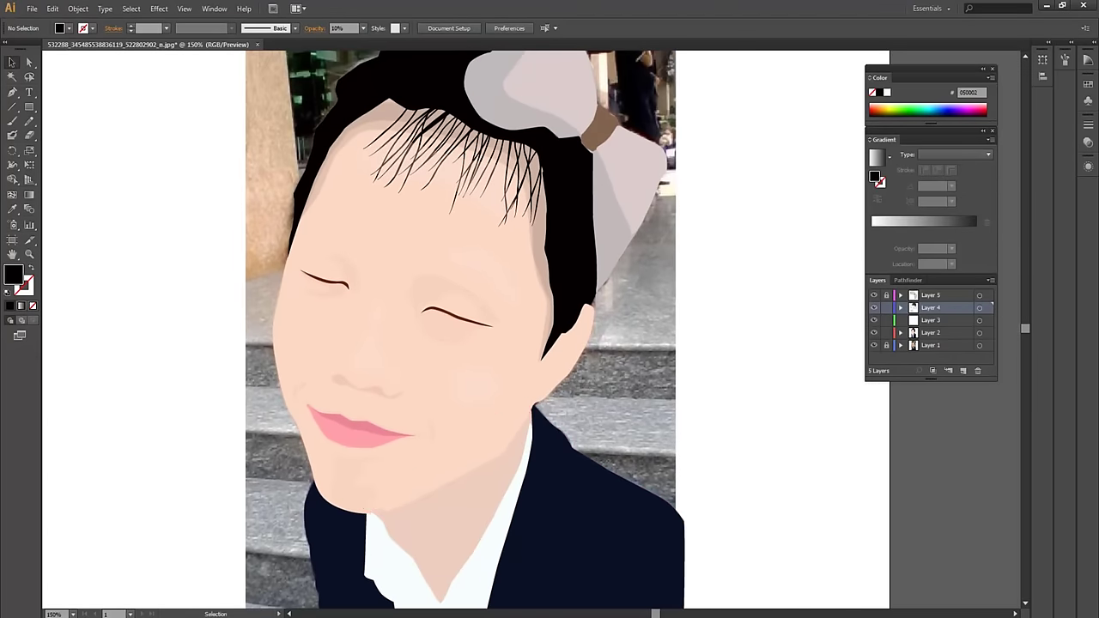
drag(741, 373, 743, 383)
key(ctrl+0)
scroll(721, 384, up, 1)
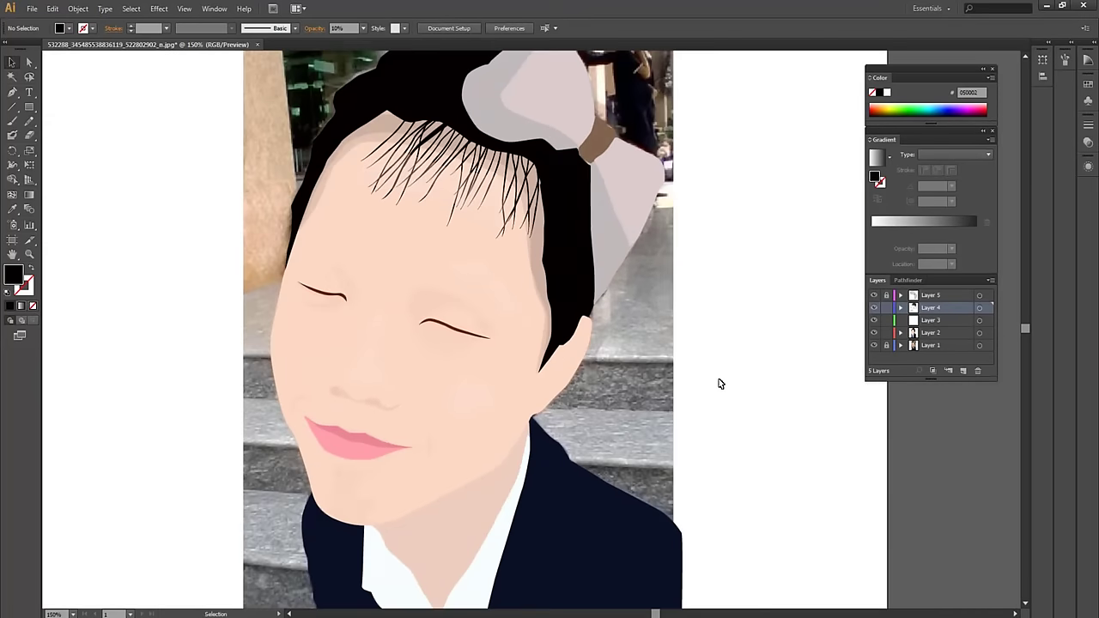
scroll(687, 378, down, 2)
scroll(652, 382, left, 2)
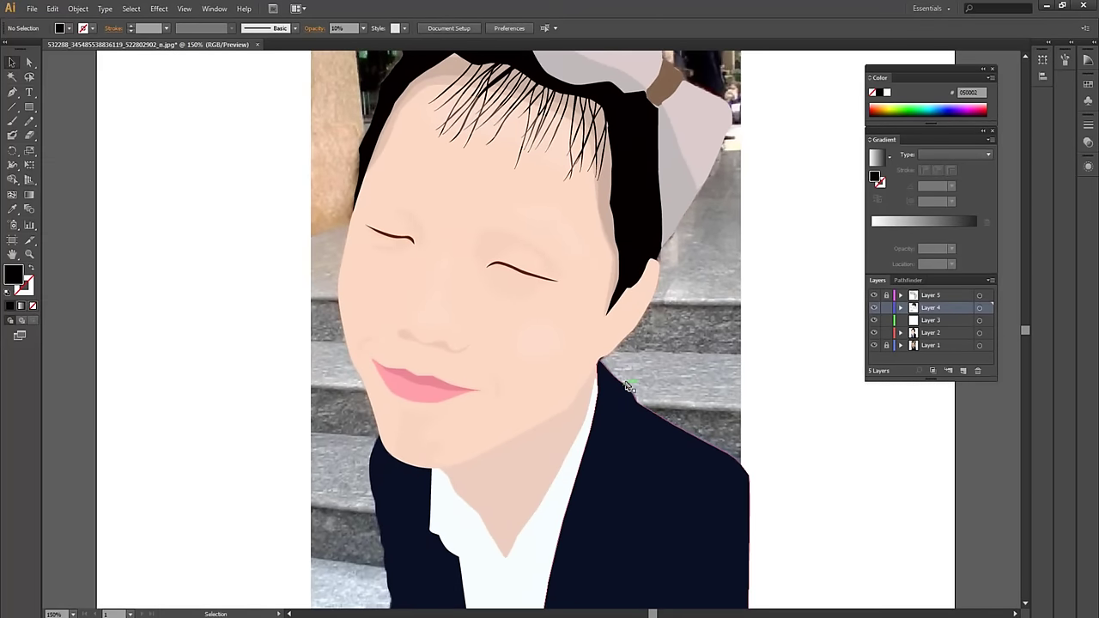
scroll(601, 403, down, 1)
scroll(567, 457, down, 3)
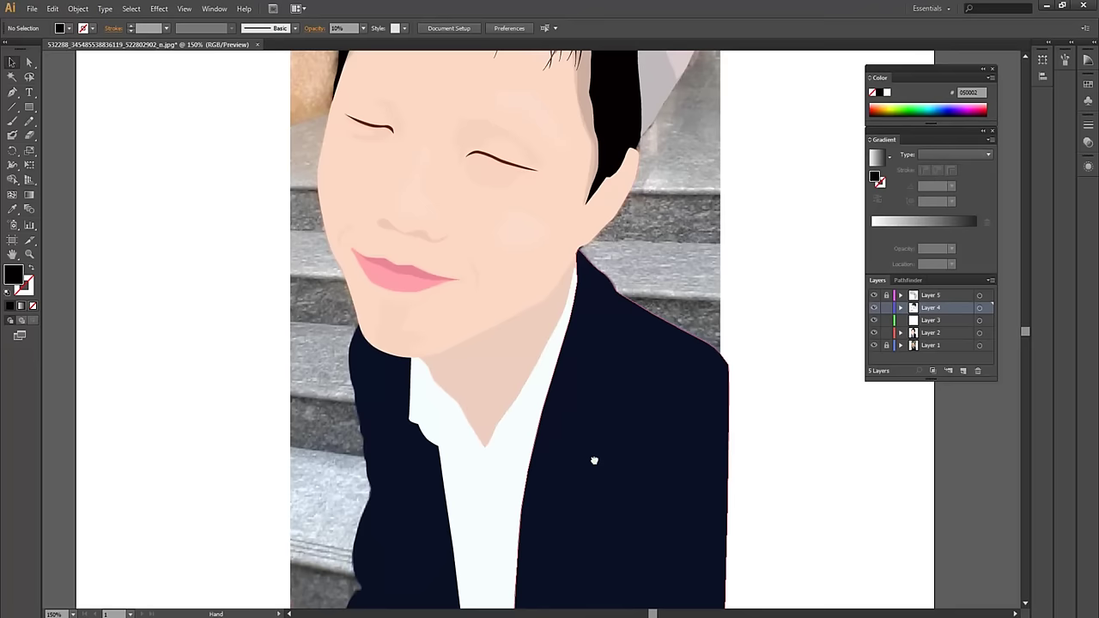
drag(611, 484, 588, 459)
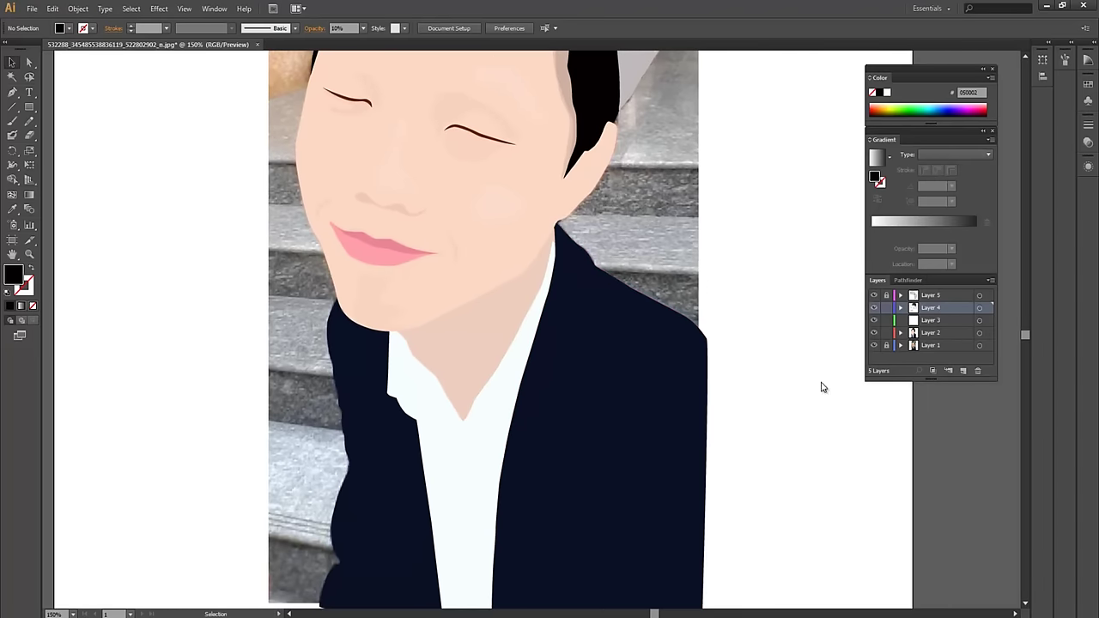
Toggle Layer 4 to compare with the photo, then zoom in on the jacket
click(874, 308)
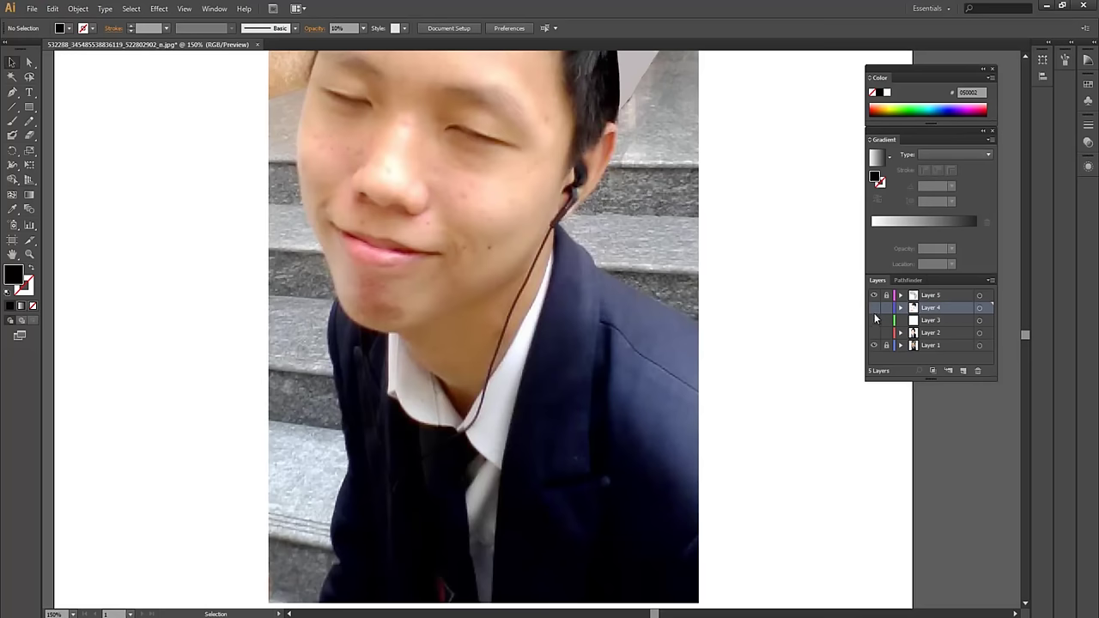
click(874, 307)
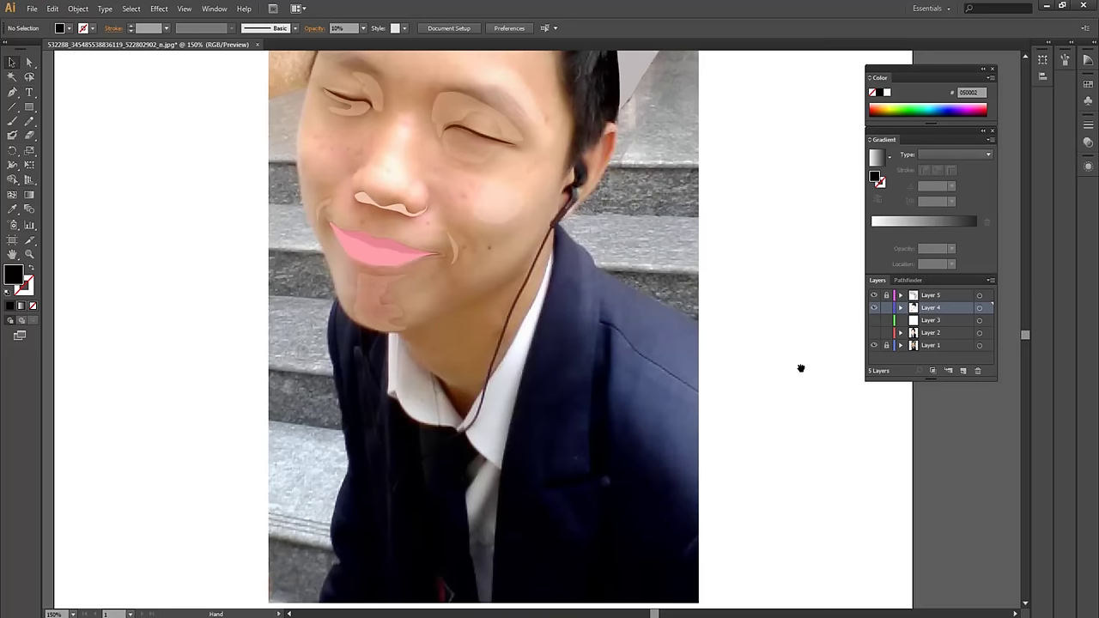
drag(800, 368, 775, 323)
key(ctrl+plus)
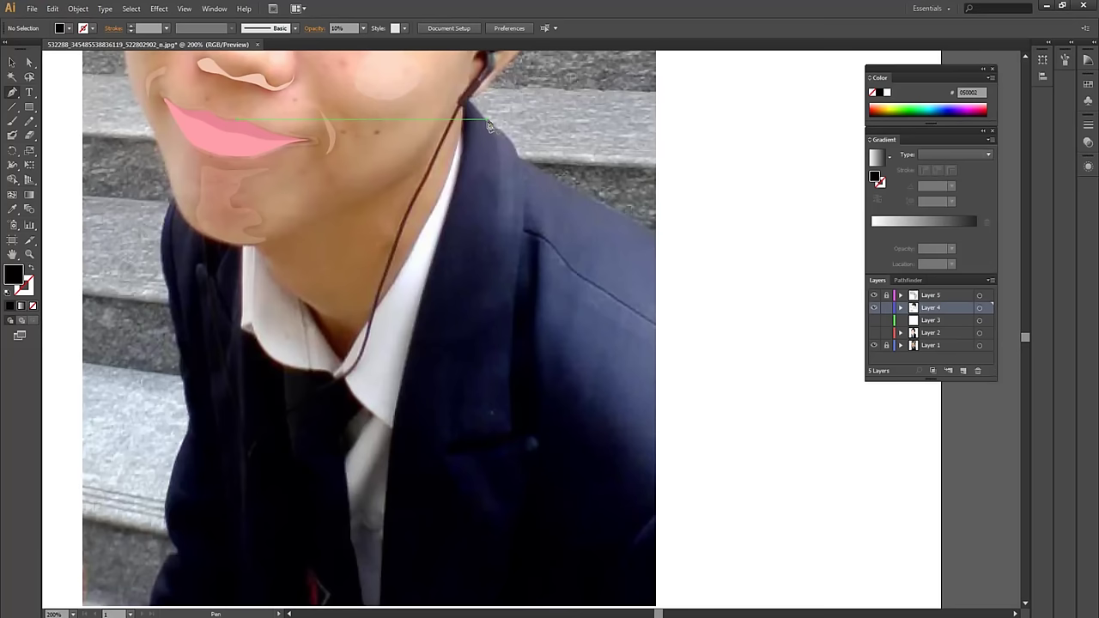
Trace a closed strip shape along the dark edge of the right lapel
click(498, 131)
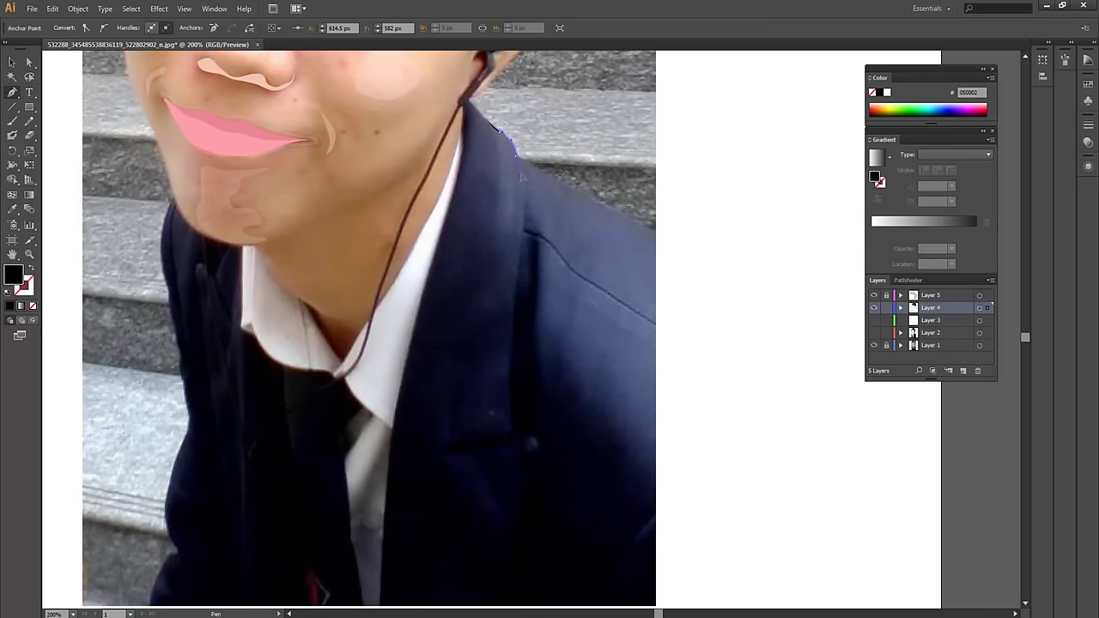
click(515, 249)
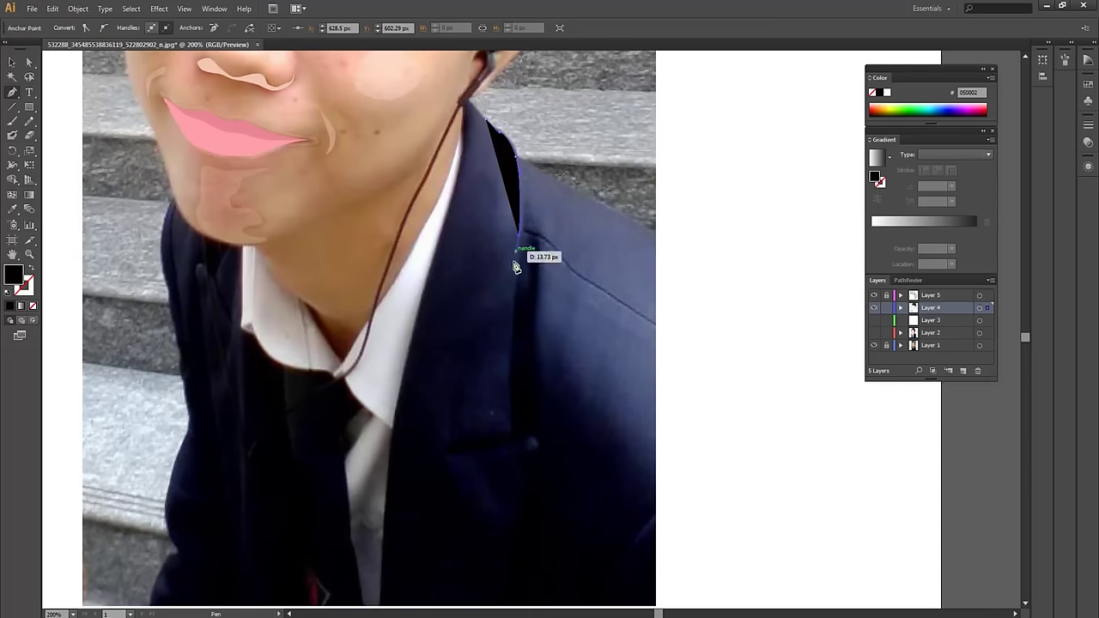
click(507, 349)
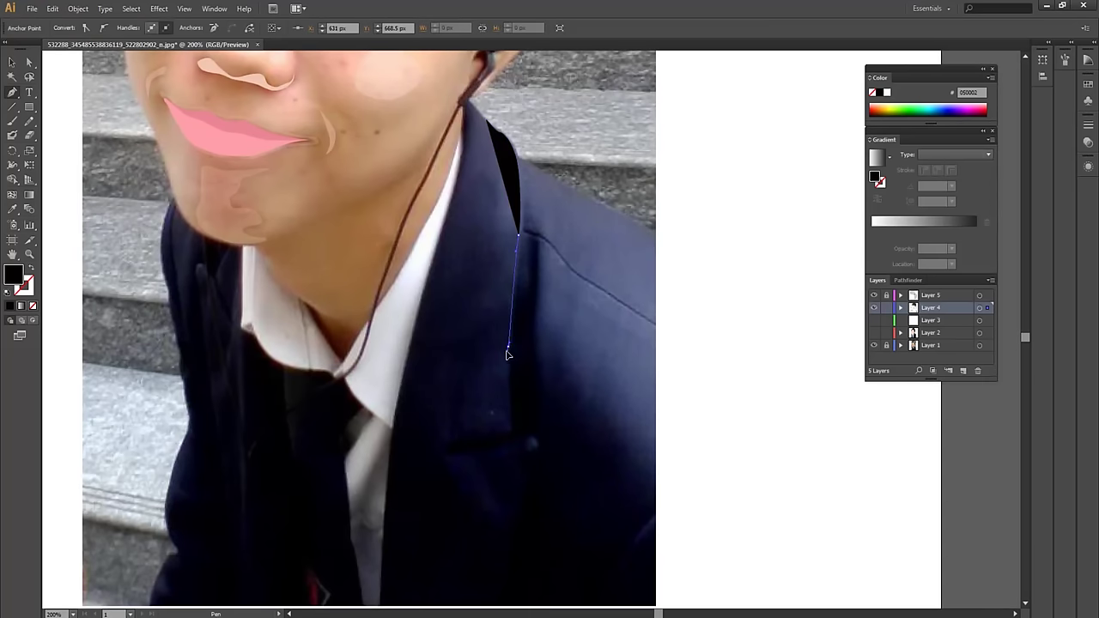
click(508, 427)
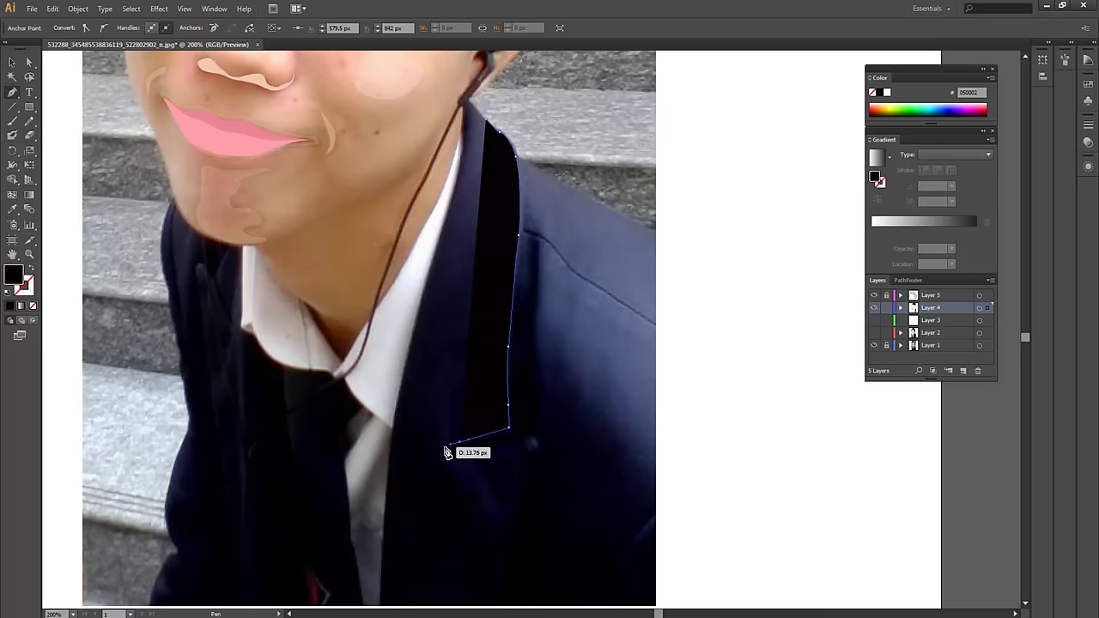
click(457, 441)
click(500, 261)
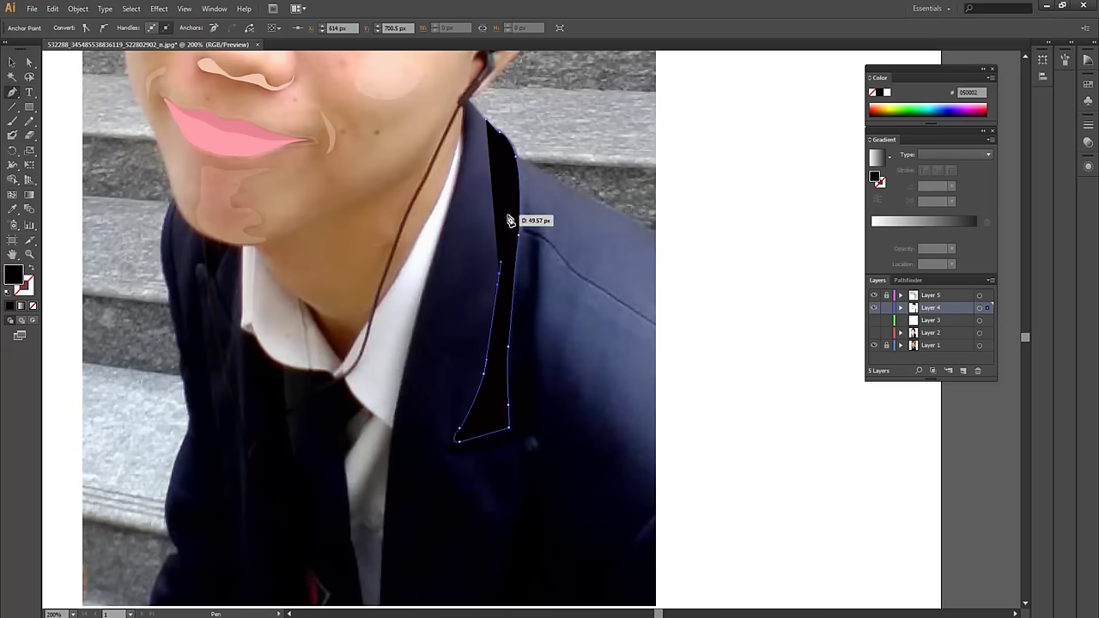
click(518, 233)
click(487, 121)
click(526, 161)
Trace the right shoulder panel shape and show the vector artwork layer again
click(564, 185)
click(602, 208)
click(655, 241)
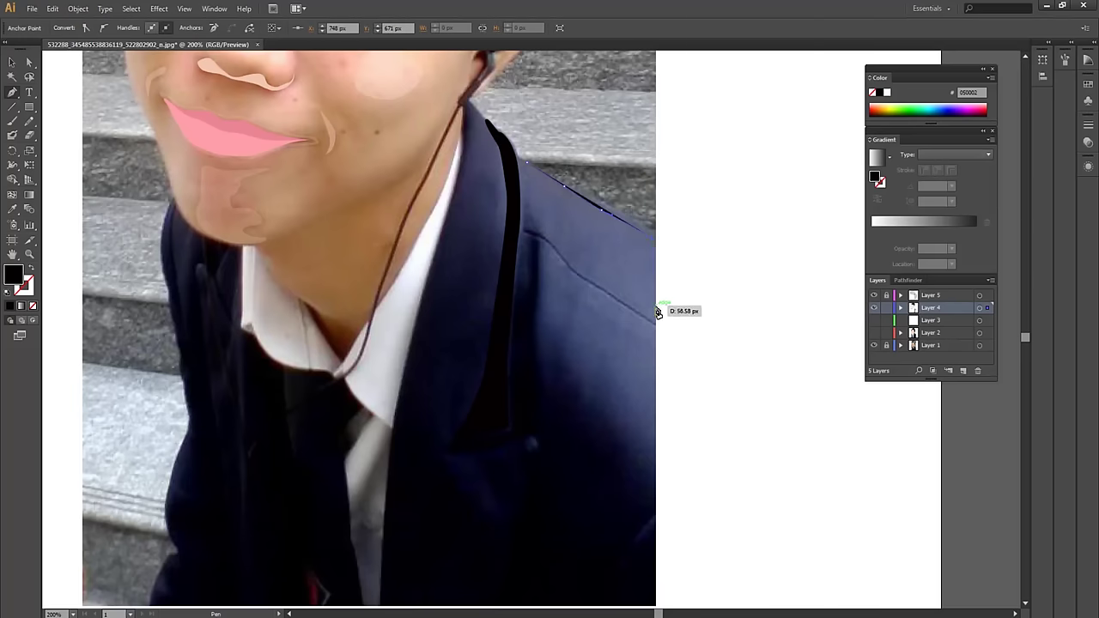
click(655, 316)
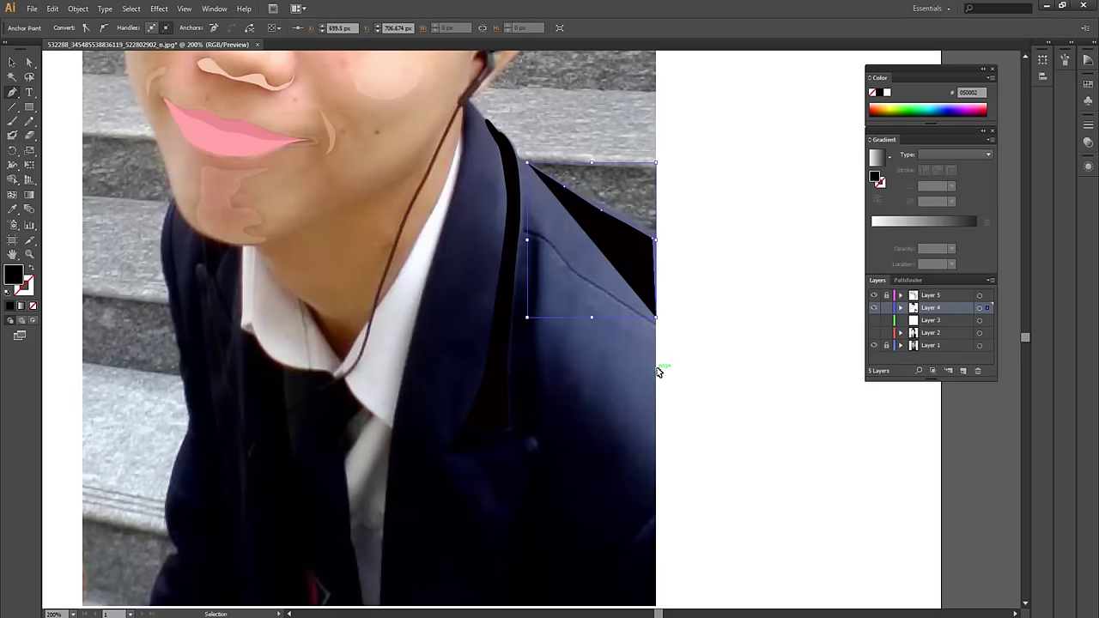
mouse_move(659, 460)
mouse_down()
mouse_move(631, 437)
mouse_move(544, 246)
mouse_up()
click(542, 229)
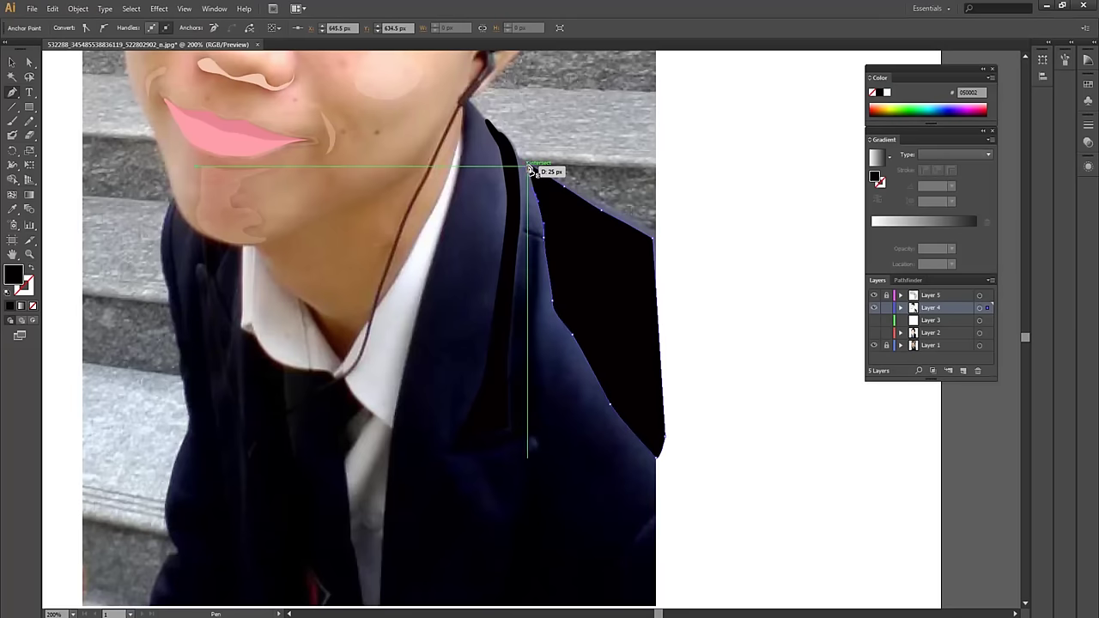
scroll(579, 271, left, 2)
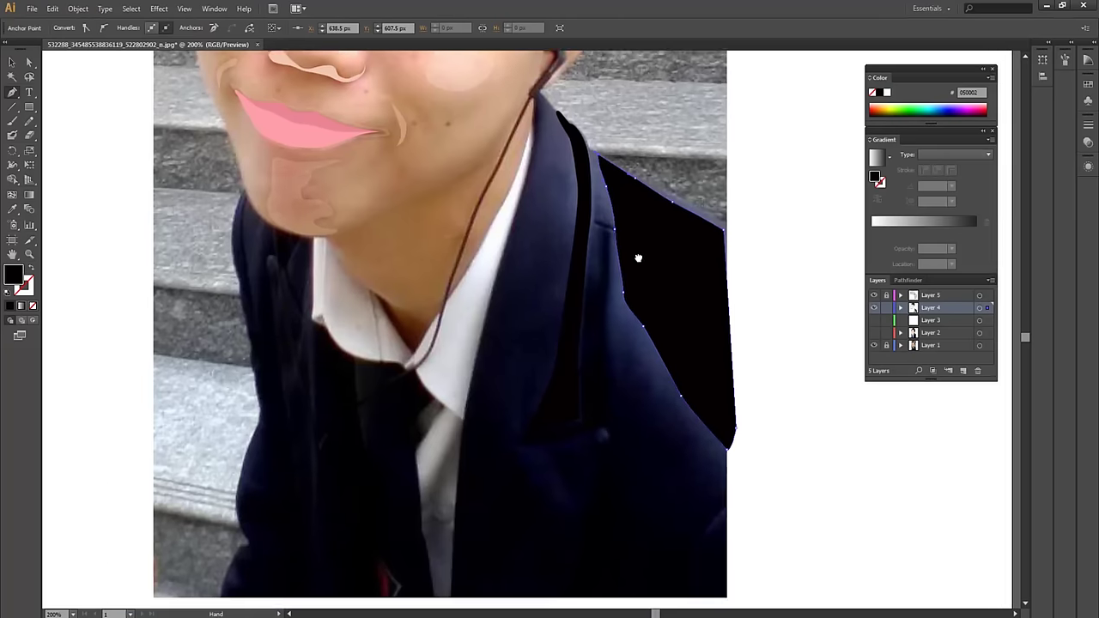
click(543, 311)
key(v)
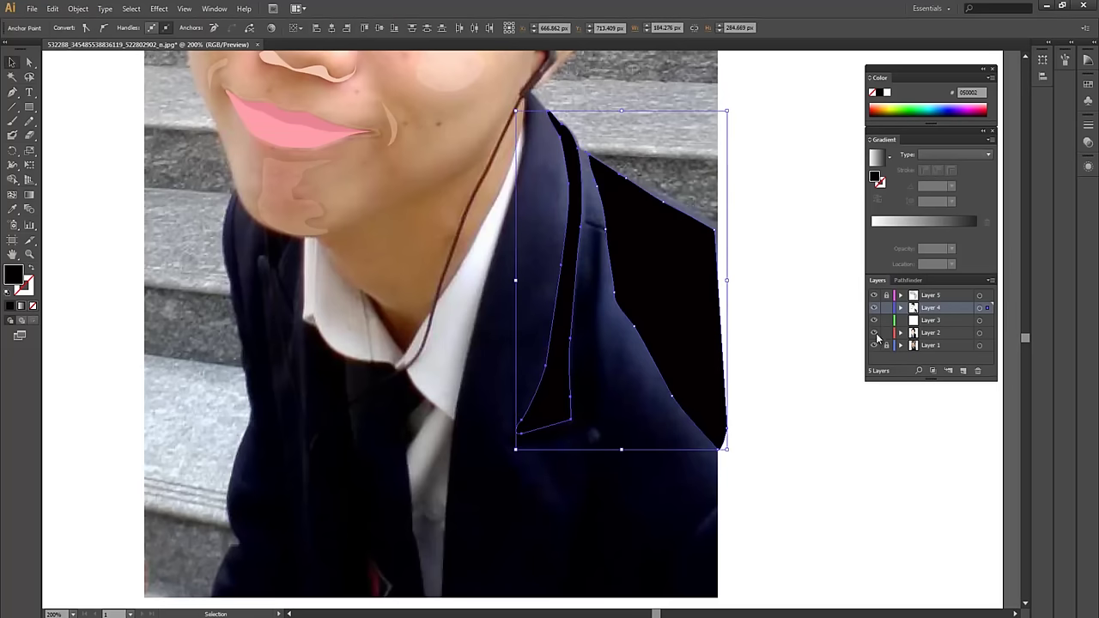
click(874, 332)
Fill the lapel shapes with sampled navy, then change their fill to lighter navy 151F44
key(i)
click(521, 301)
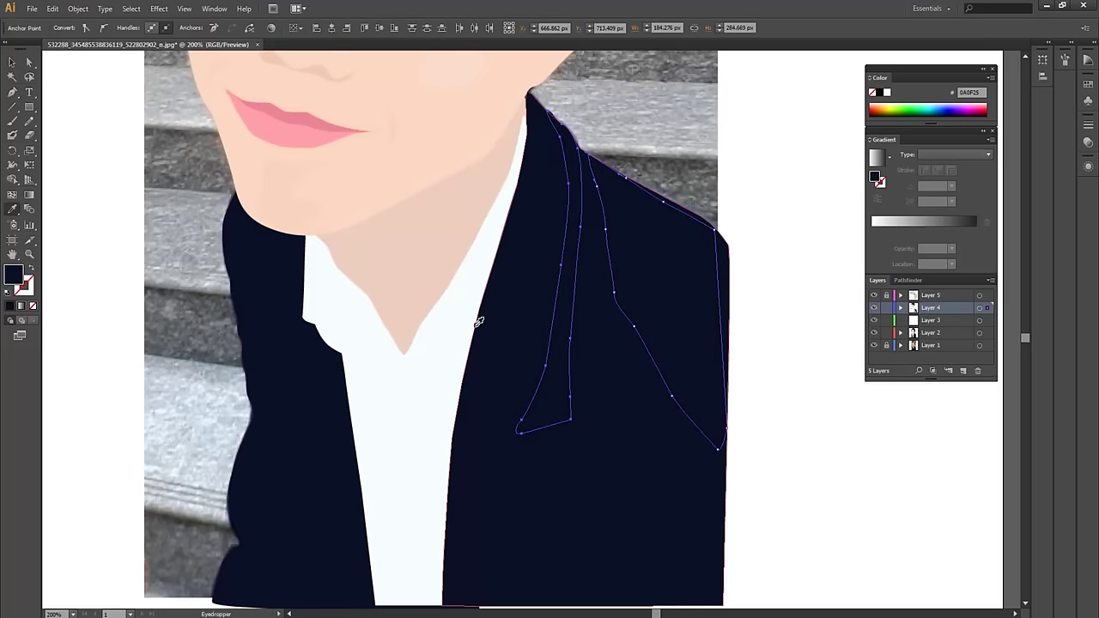
double_click(15, 275)
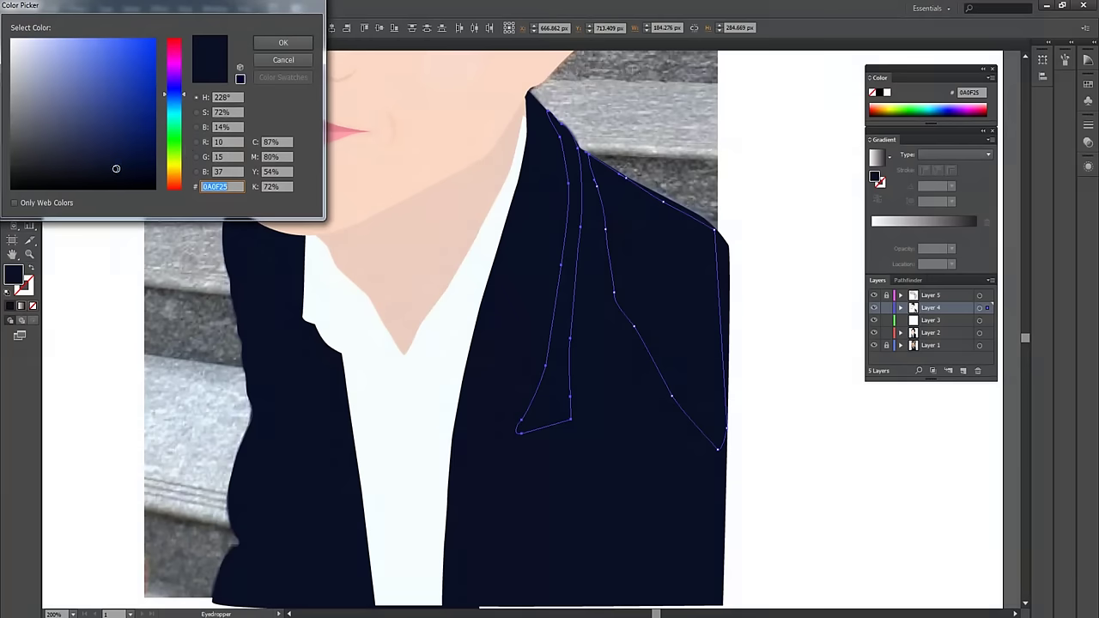
click(280, 43)
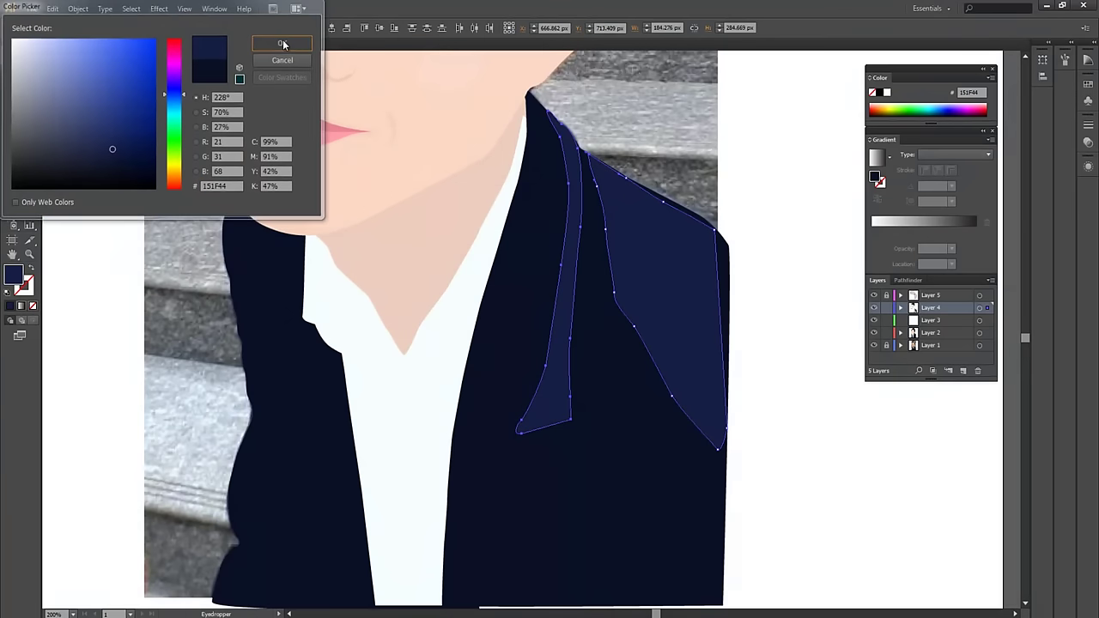
key(v)
click(816, 366)
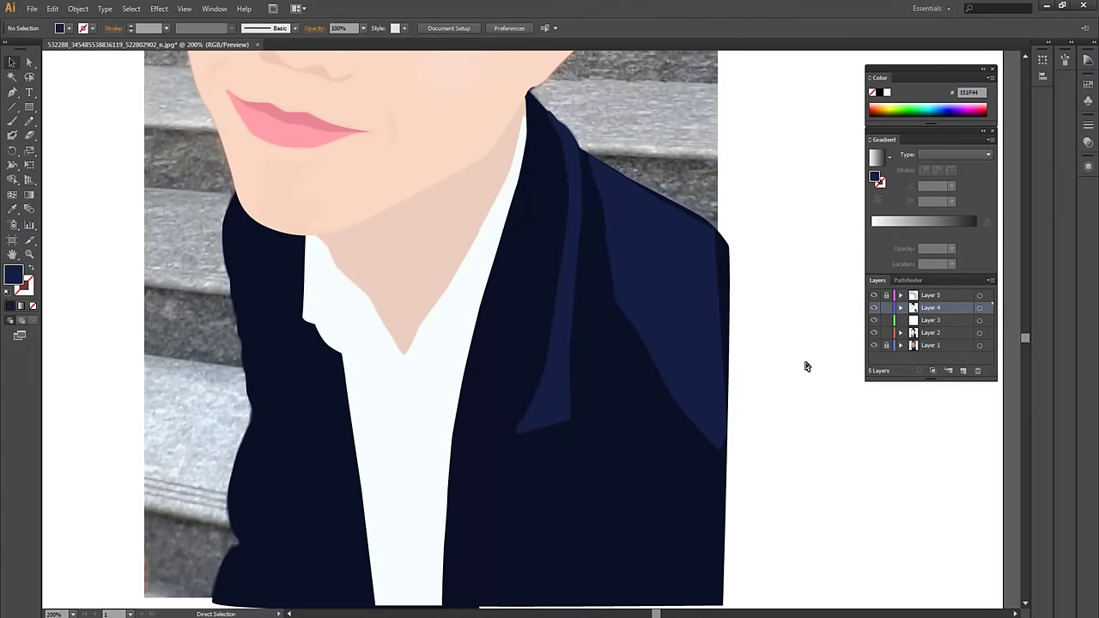
Zoom out to judge the lapel highlight, then zoom back in closely on the lapel
key(ctrl+minus)
drag(746, 346, 783, 450)
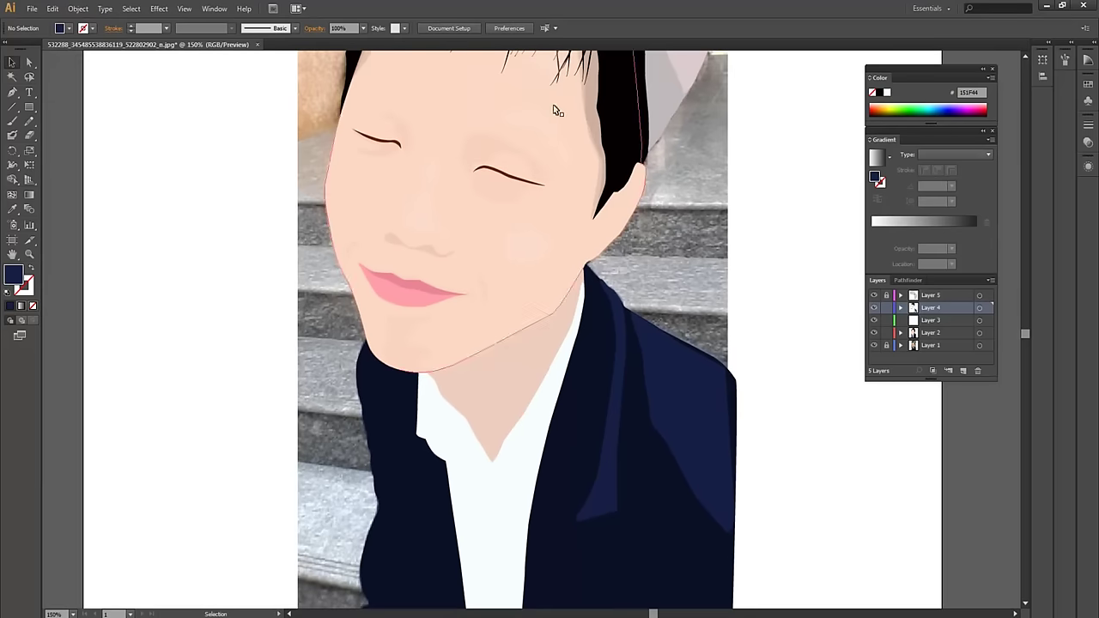
drag(672, 390, 629, 277)
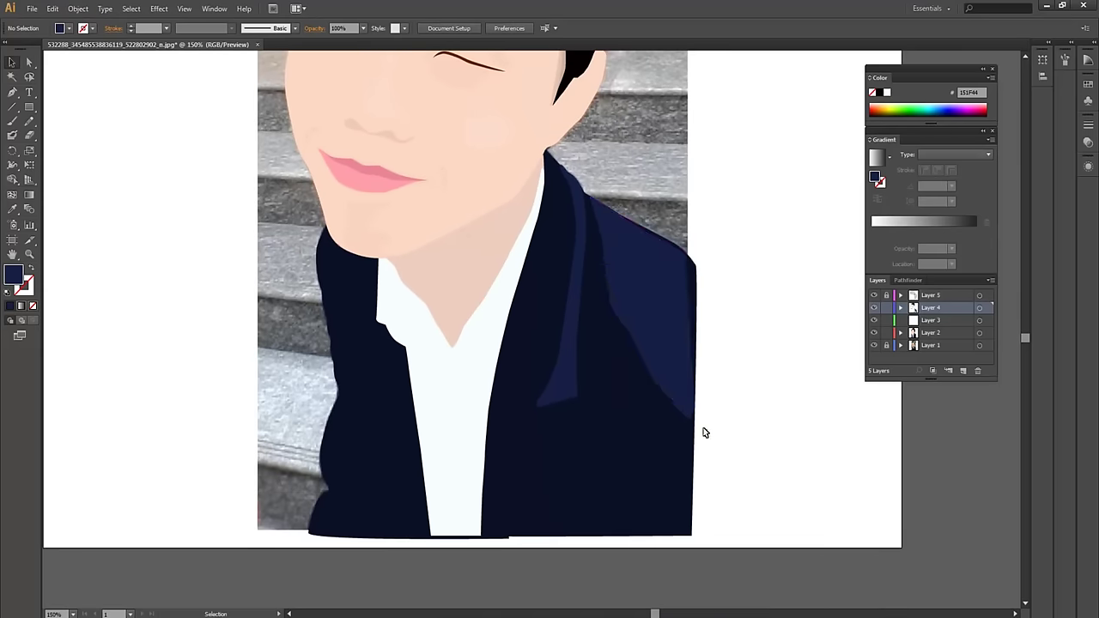
key(ctrl+plus)
key(ctrl+plus)
mouse_move(658, 331)
mouse_down()
mouse_move(508, 248)
mouse_move(532, 304)
mouse_move(168, 333)
mouse_up()
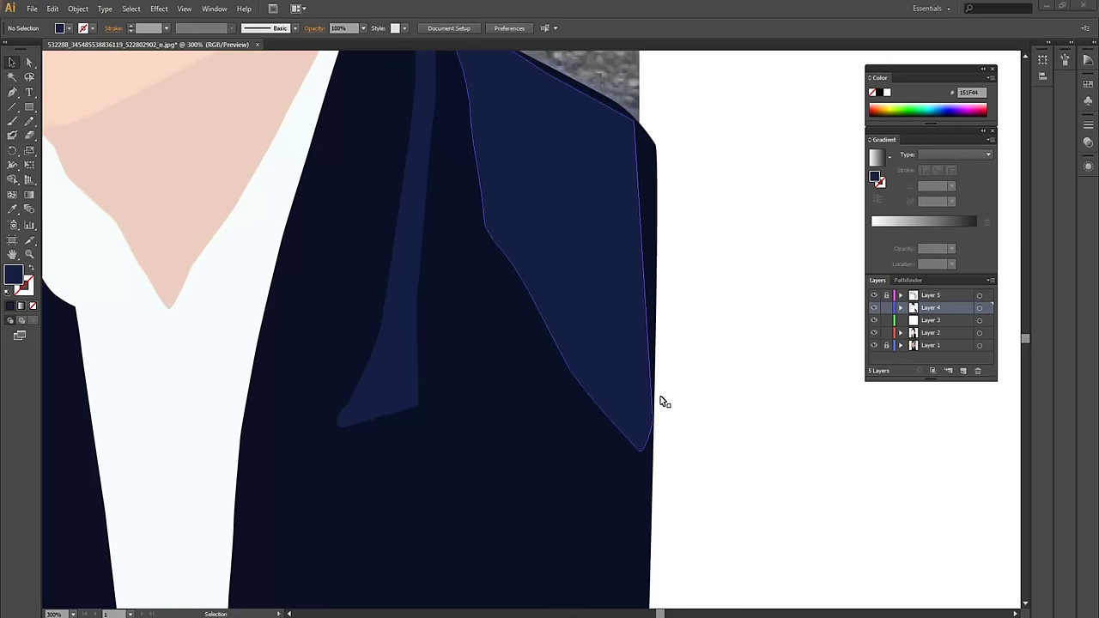
drag(674, 329, 681, 338)
key(p)
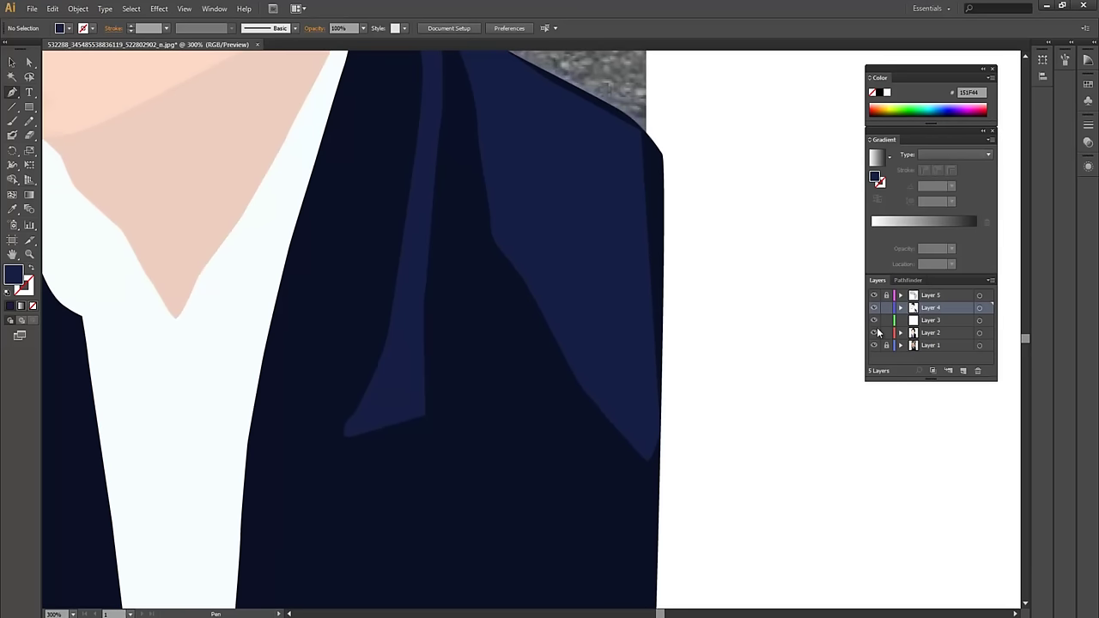
Check the photo's lapel, then draw a closed shadow strip along the highlight's inner edge
click(874, 332)
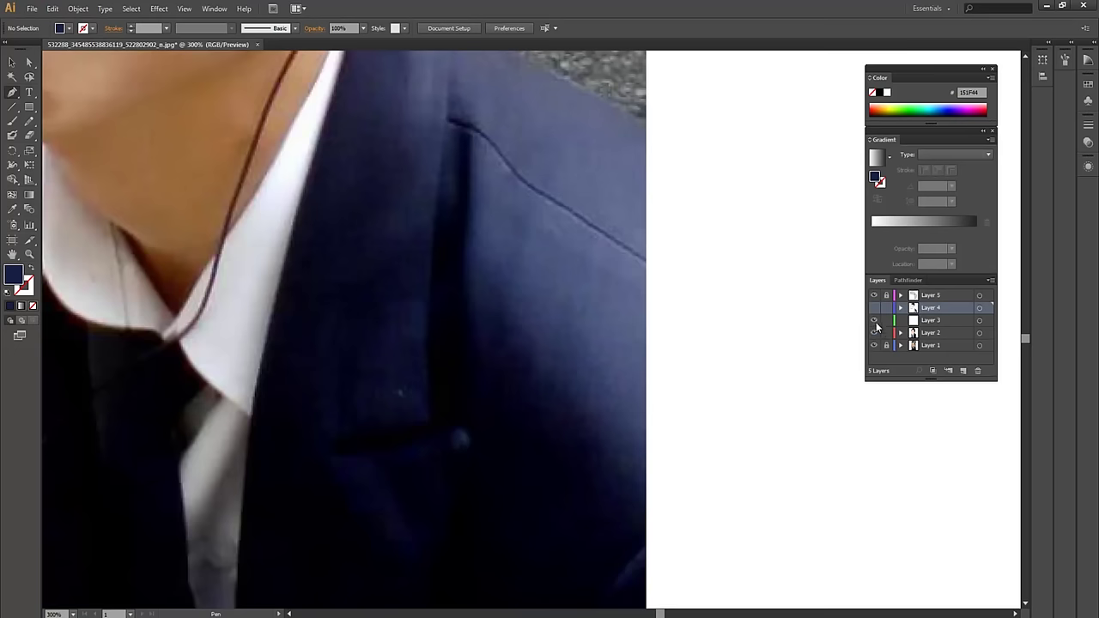
drag(874, 333, 875, 307)
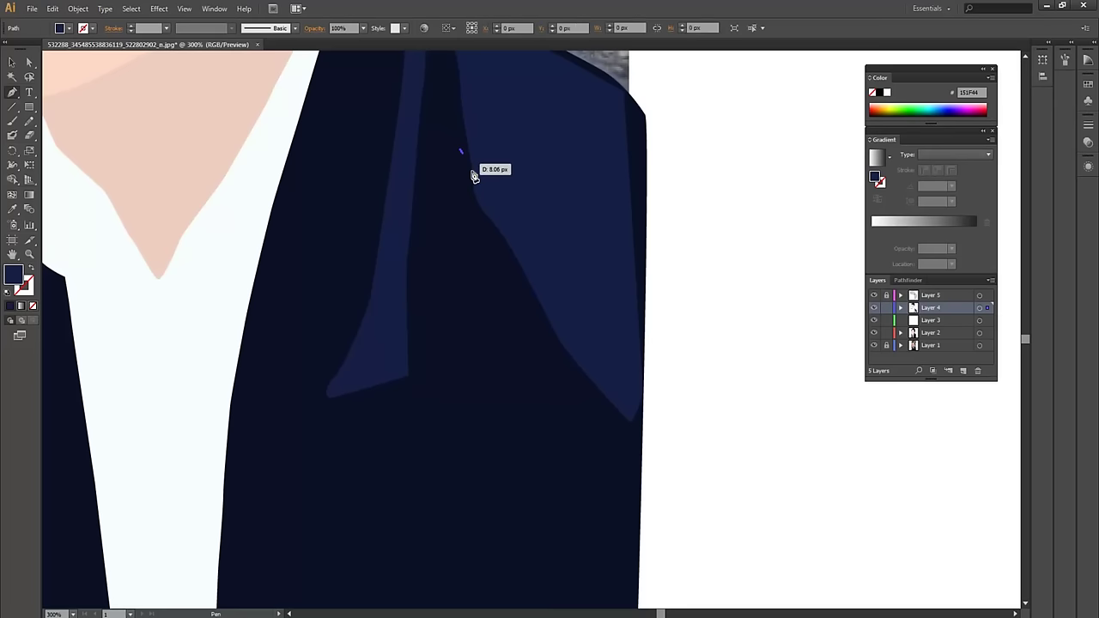
drag(466, 120, 484, 192)
click(480, 186)
click(532, 270)
click(577, 339)
drag(632, 402, 637, 427)
click(618, 430)
click(579, 397)
click(530, 319)
click(487, 245)
click(480, 230)
drag(468, 200, 471, 112)
Fill the shadow strip with dark navy 0A0F25 and set its opacity to 50%
key(i)
click(499, 360)
key(v)
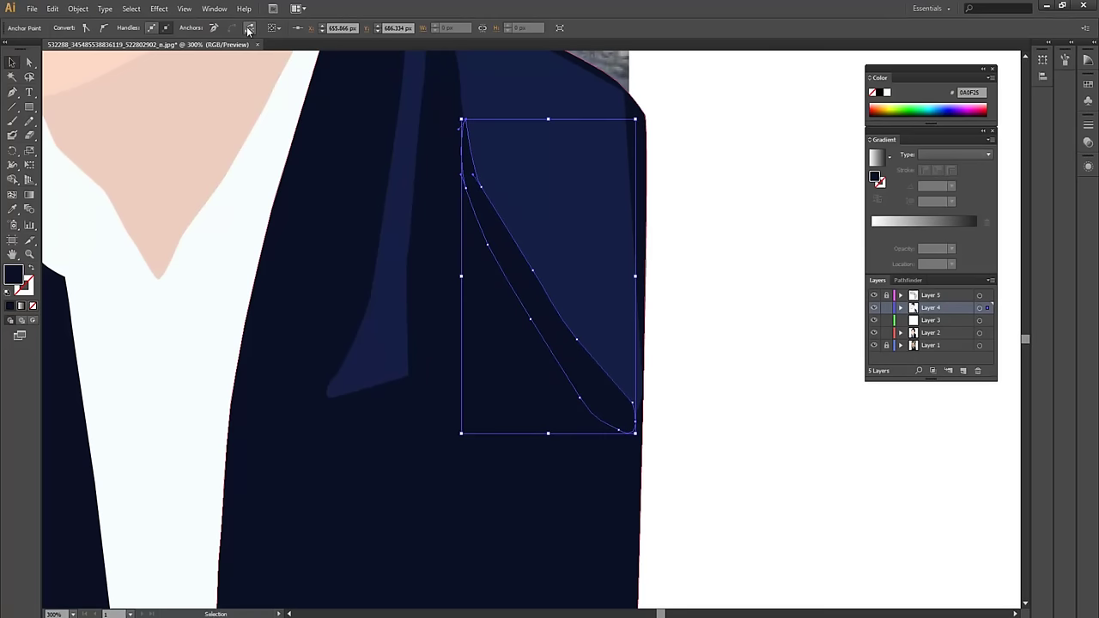
click(713, 348)
click(576, 368)
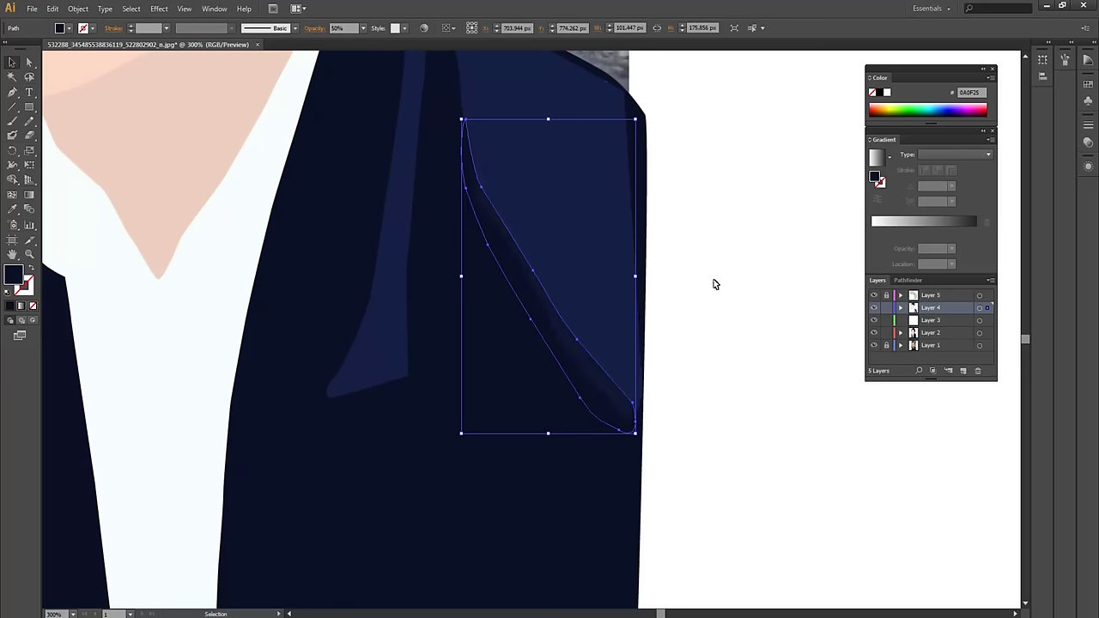
click(710, 343)
mouse_move(674, 303)
mouse_down()
mouse_move(736, 382)
mouse_move(704, 418)
mouse_up()
key(p)
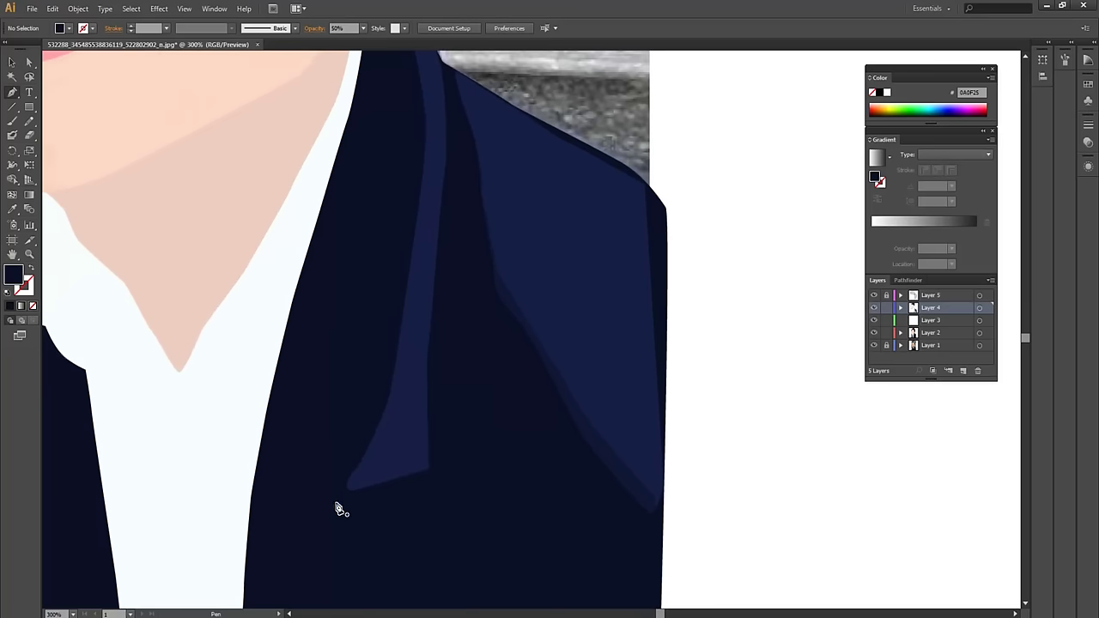
Trace a shadow path with the Pen tool up the narrow lapel strip to its top
drag(391, 412, 415, 332)
click(414, 332)
click(417, 274)
click(430, 216)
click(437, 147)
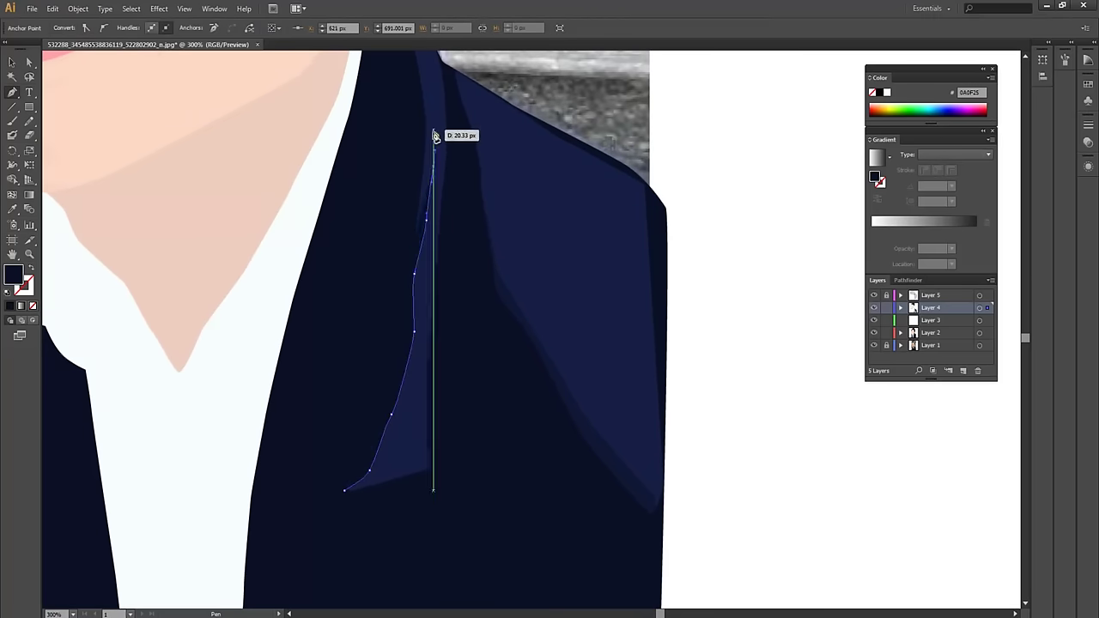
drag(437, 146, 434, 275)
Bring the path back down the strip's left side, close it, and fill it with the sampled navy
drag(394, 157, 394, 241)
drag(375, 460, 338, 274)
click(300, 315)
click(278, 432)
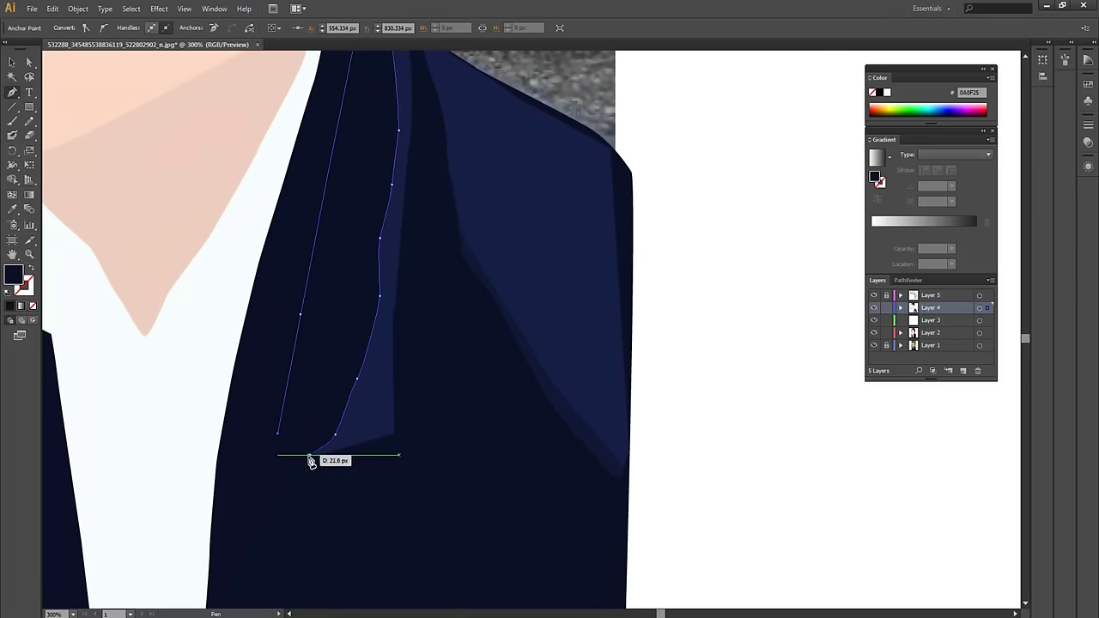
click(310, 456)
key(v)
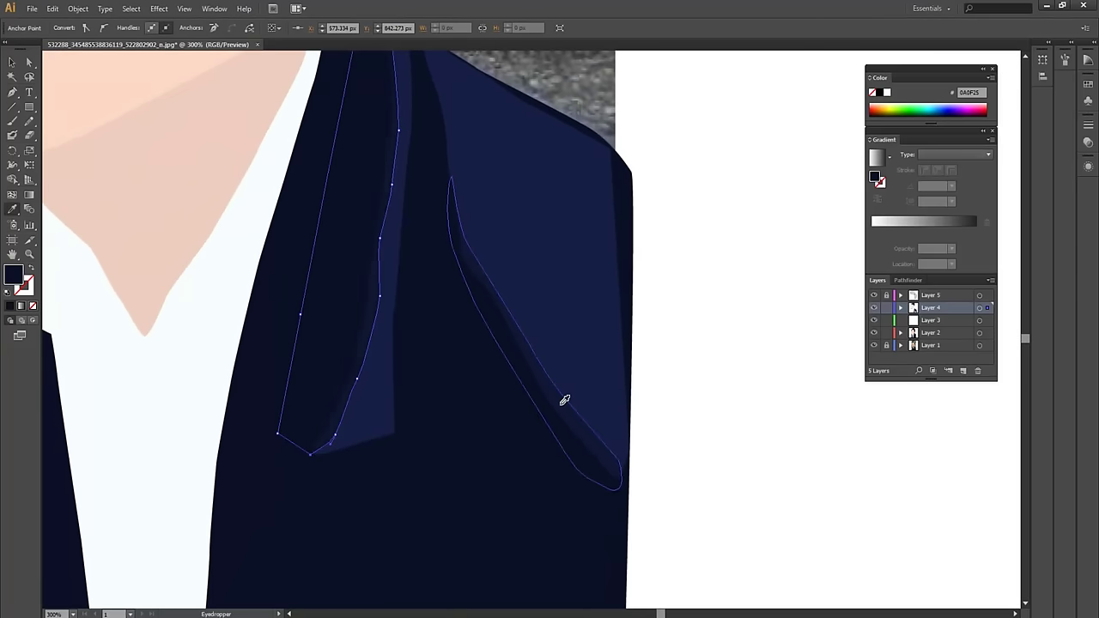
click(748, 416)
Zoom out and recentre to review the whole portrait, then zoom back to 100%
key(ctrl+minus)
key(ctrl+minus)
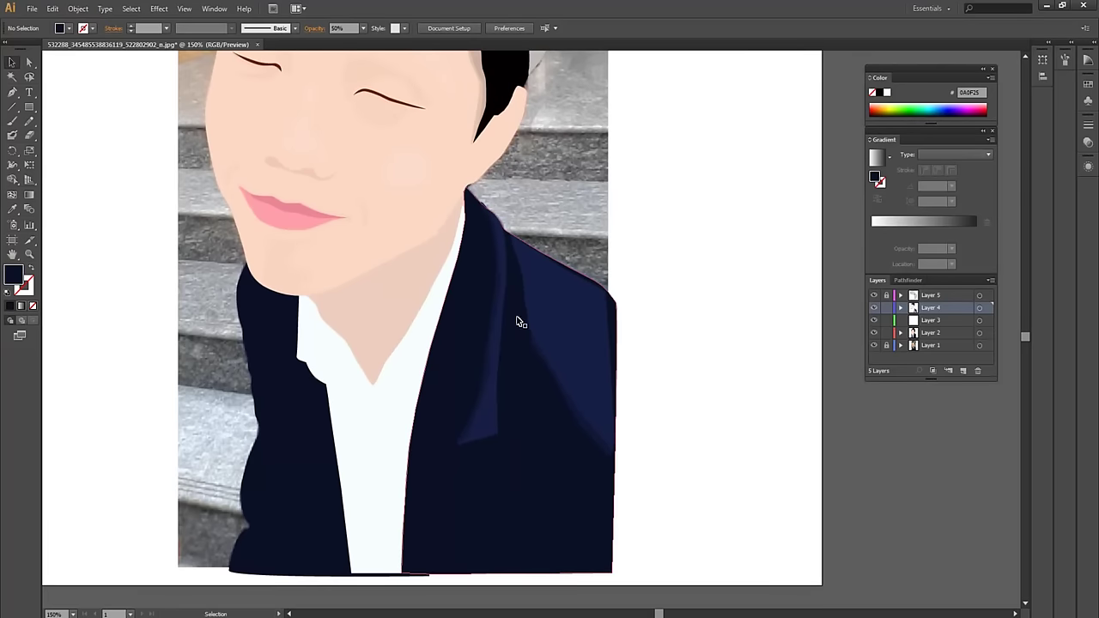
mouse_move(508, 425)
mouse_down()
mouse_move(618, 567)
mouse_move(619, 590)
mouse_up()
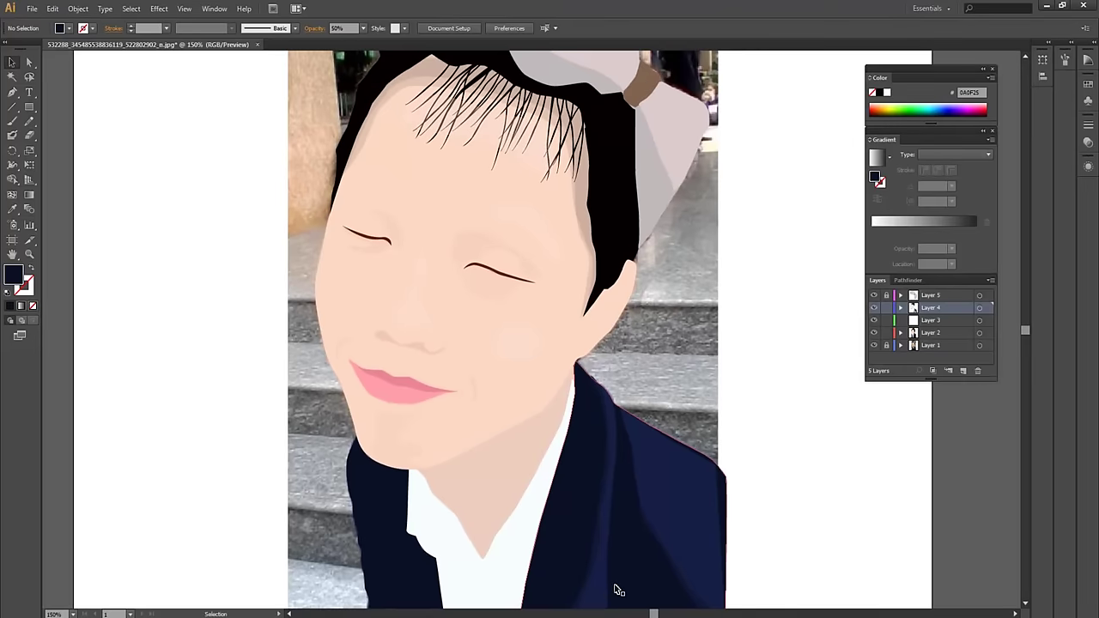
key(ctrl+minus)
mouse_move(595, 491)
mouse_down()
mouse_move(564, 507)
mouse_move(596, 444)
mouse_up()
key(ctrl+plus)
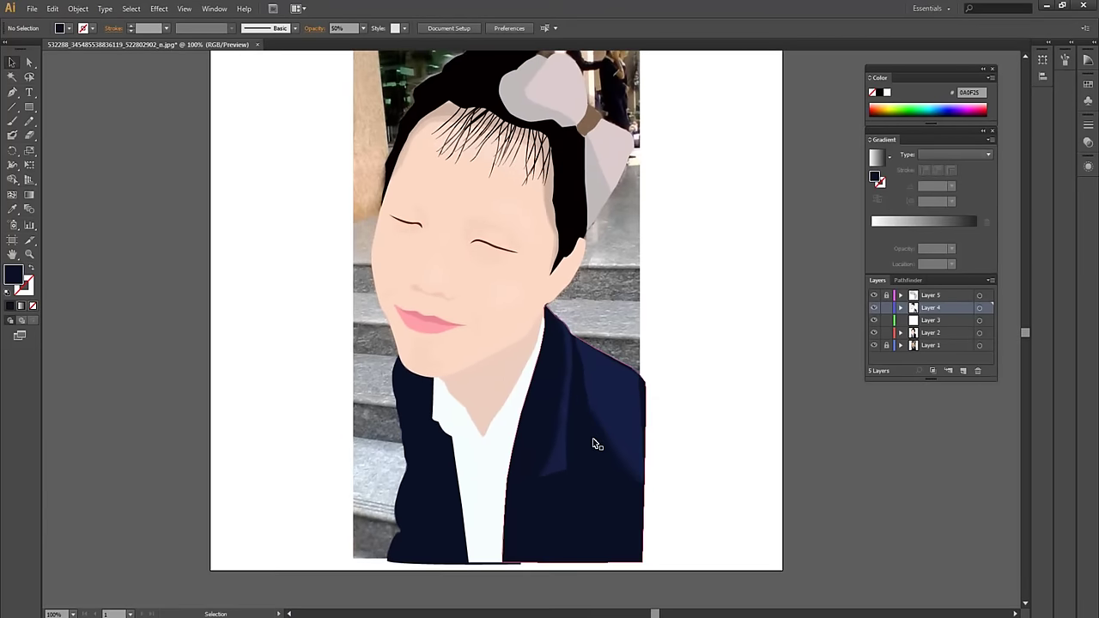